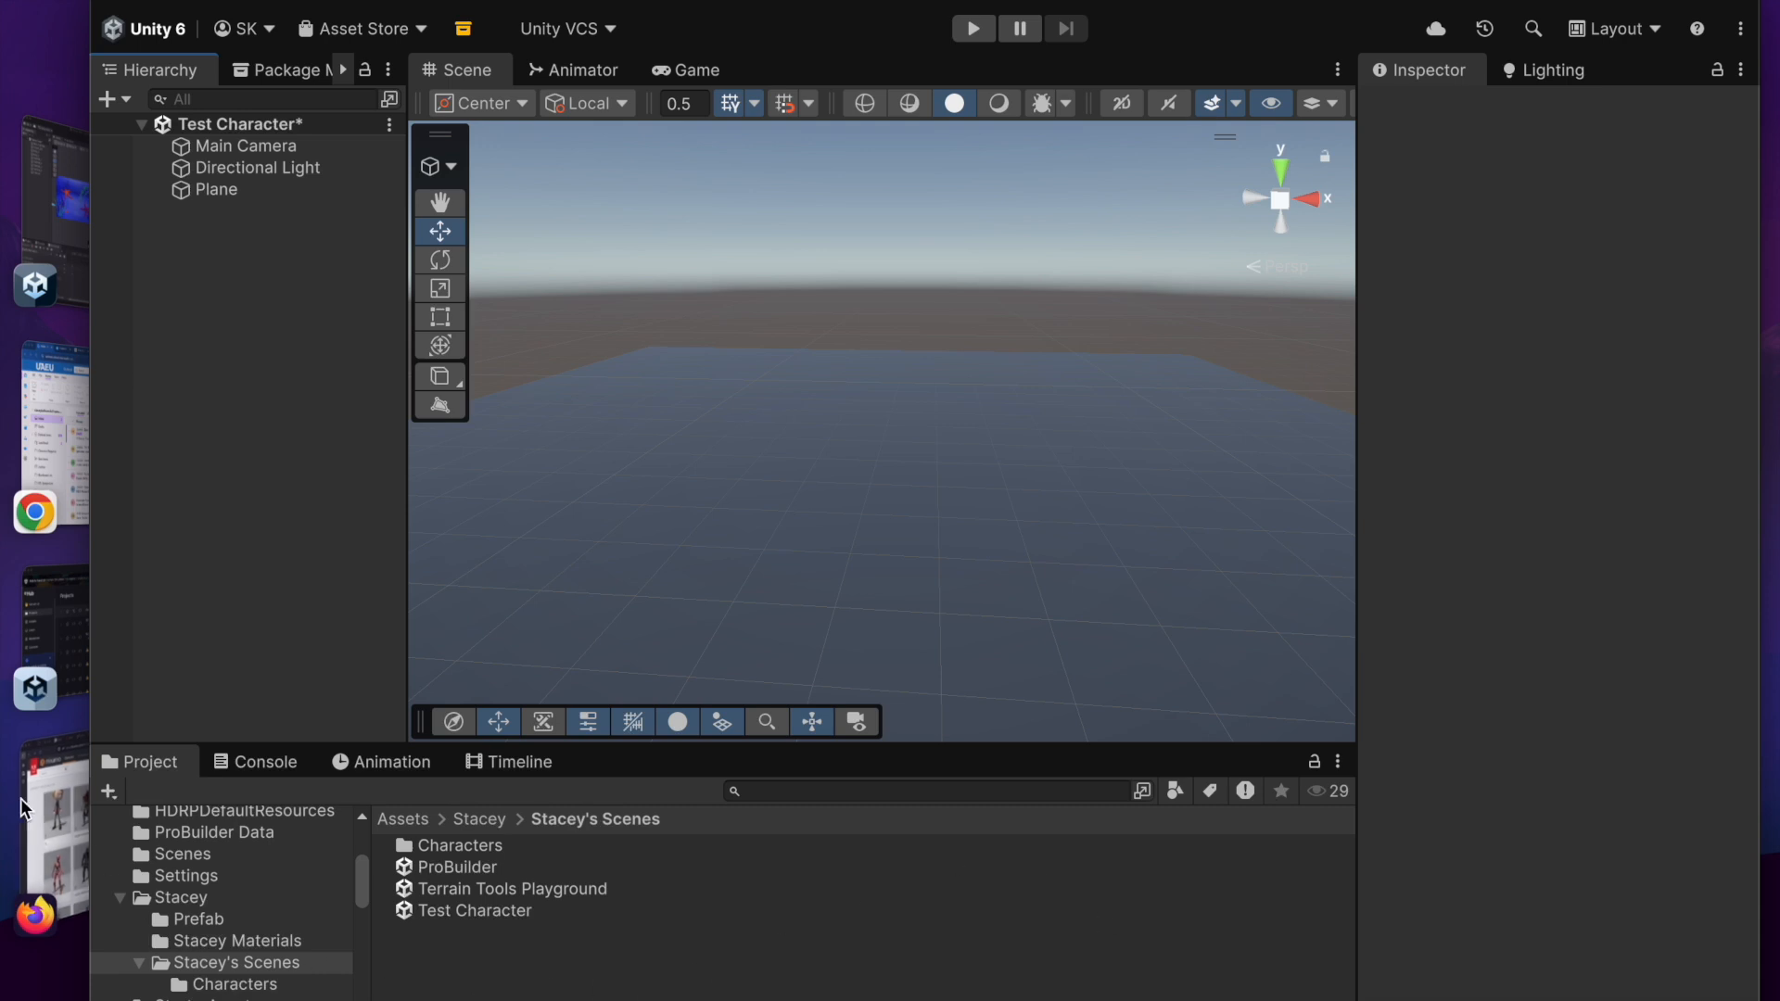
Step: Switch to Mixamo in the browser and show the first page of the character catalogue
click(51, 839)
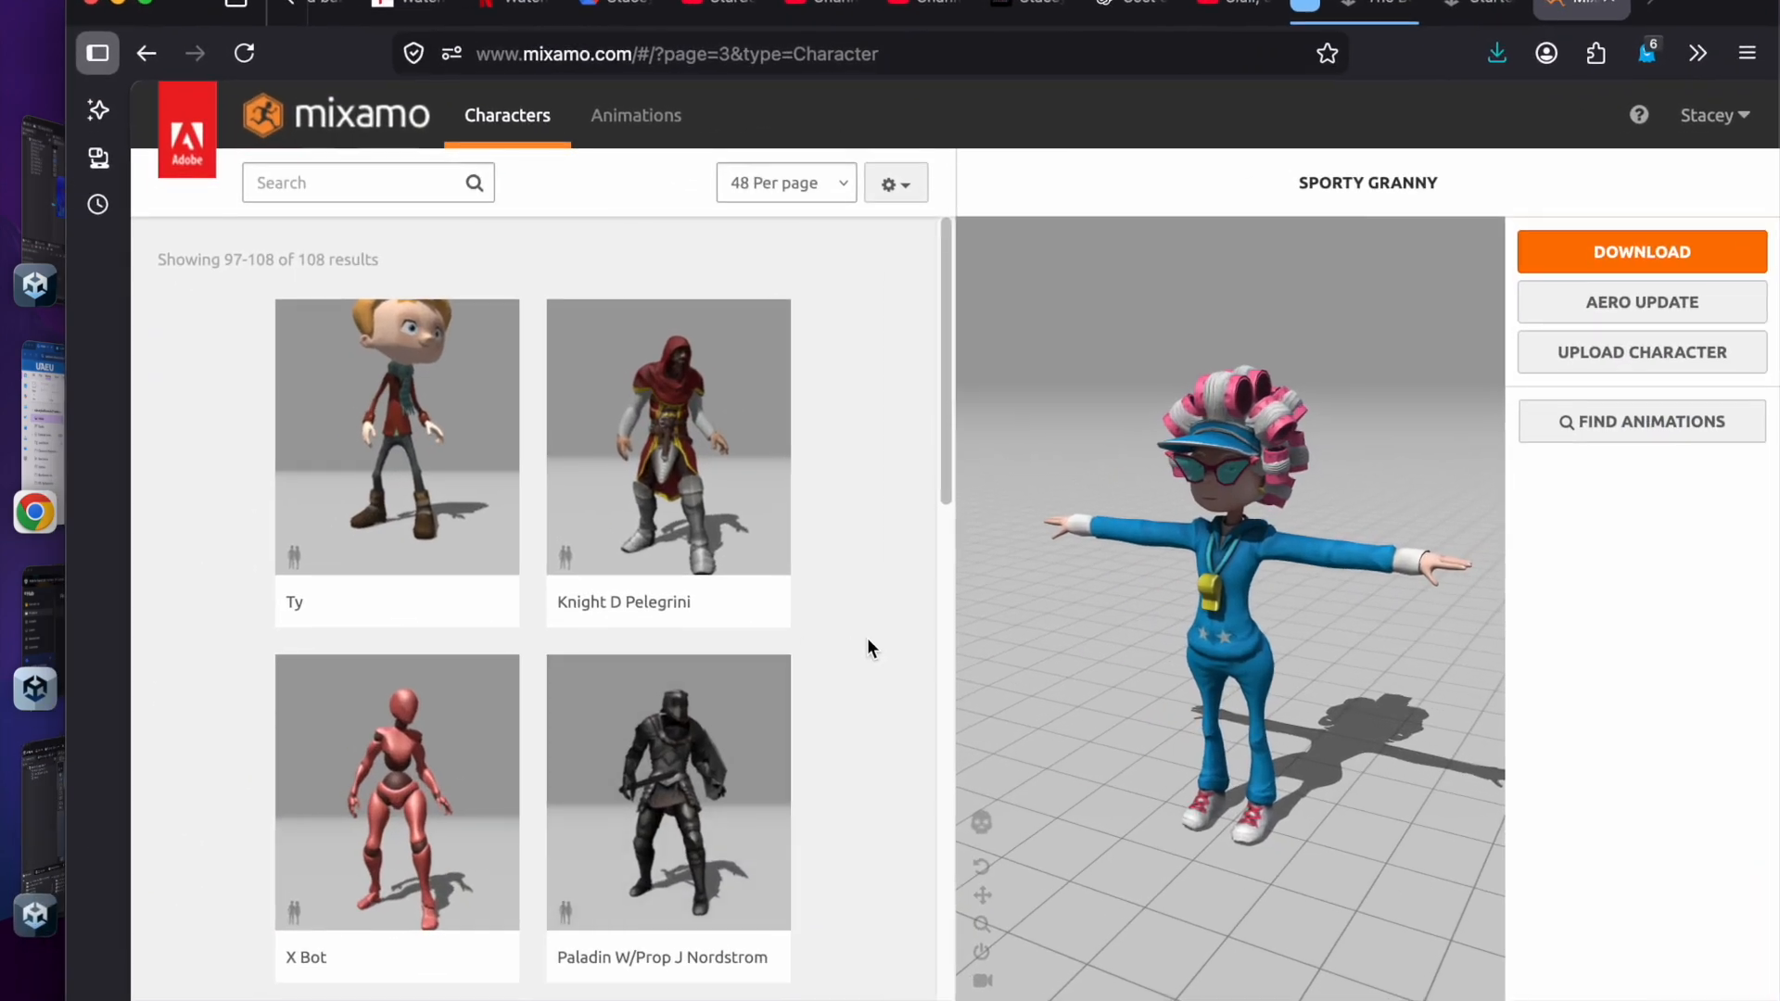
mouse_move(1709, 122)
mouse_move(1660, 144)
click(512, 119)
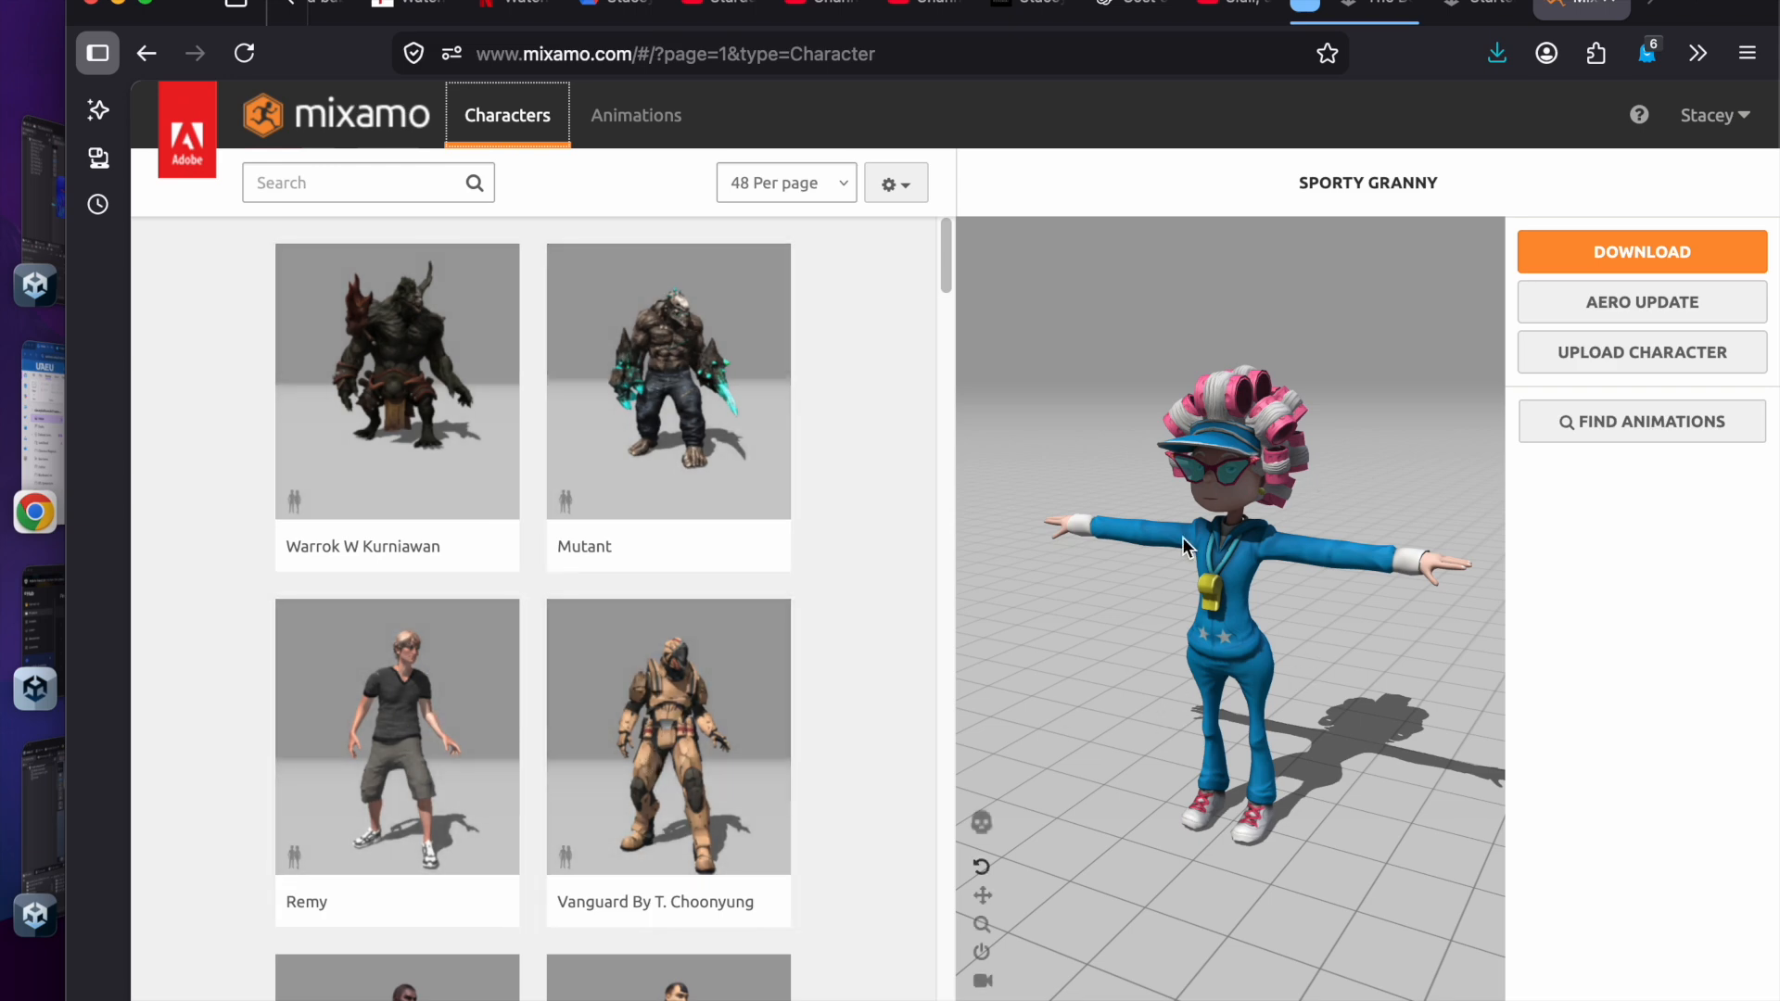
Step: Open the download settings for Sporty Granny and choose the FBX for Unity format with the T-pose
click(1668, 254)
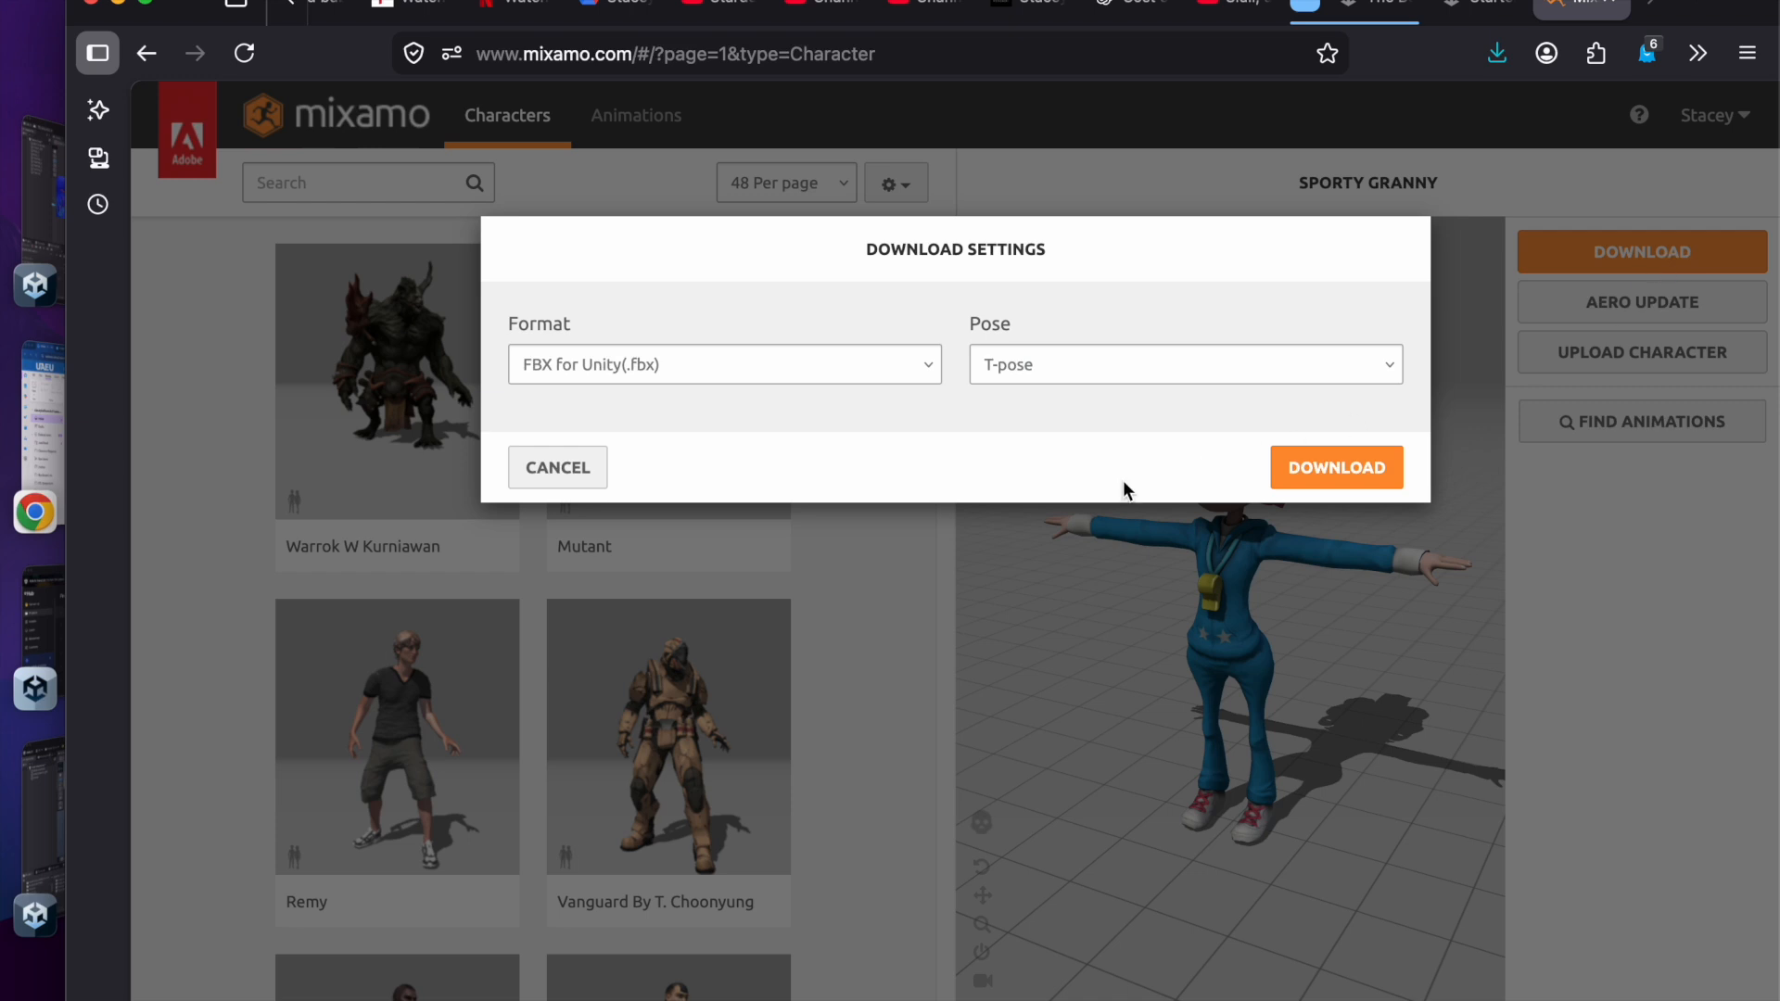
click(923, 371)
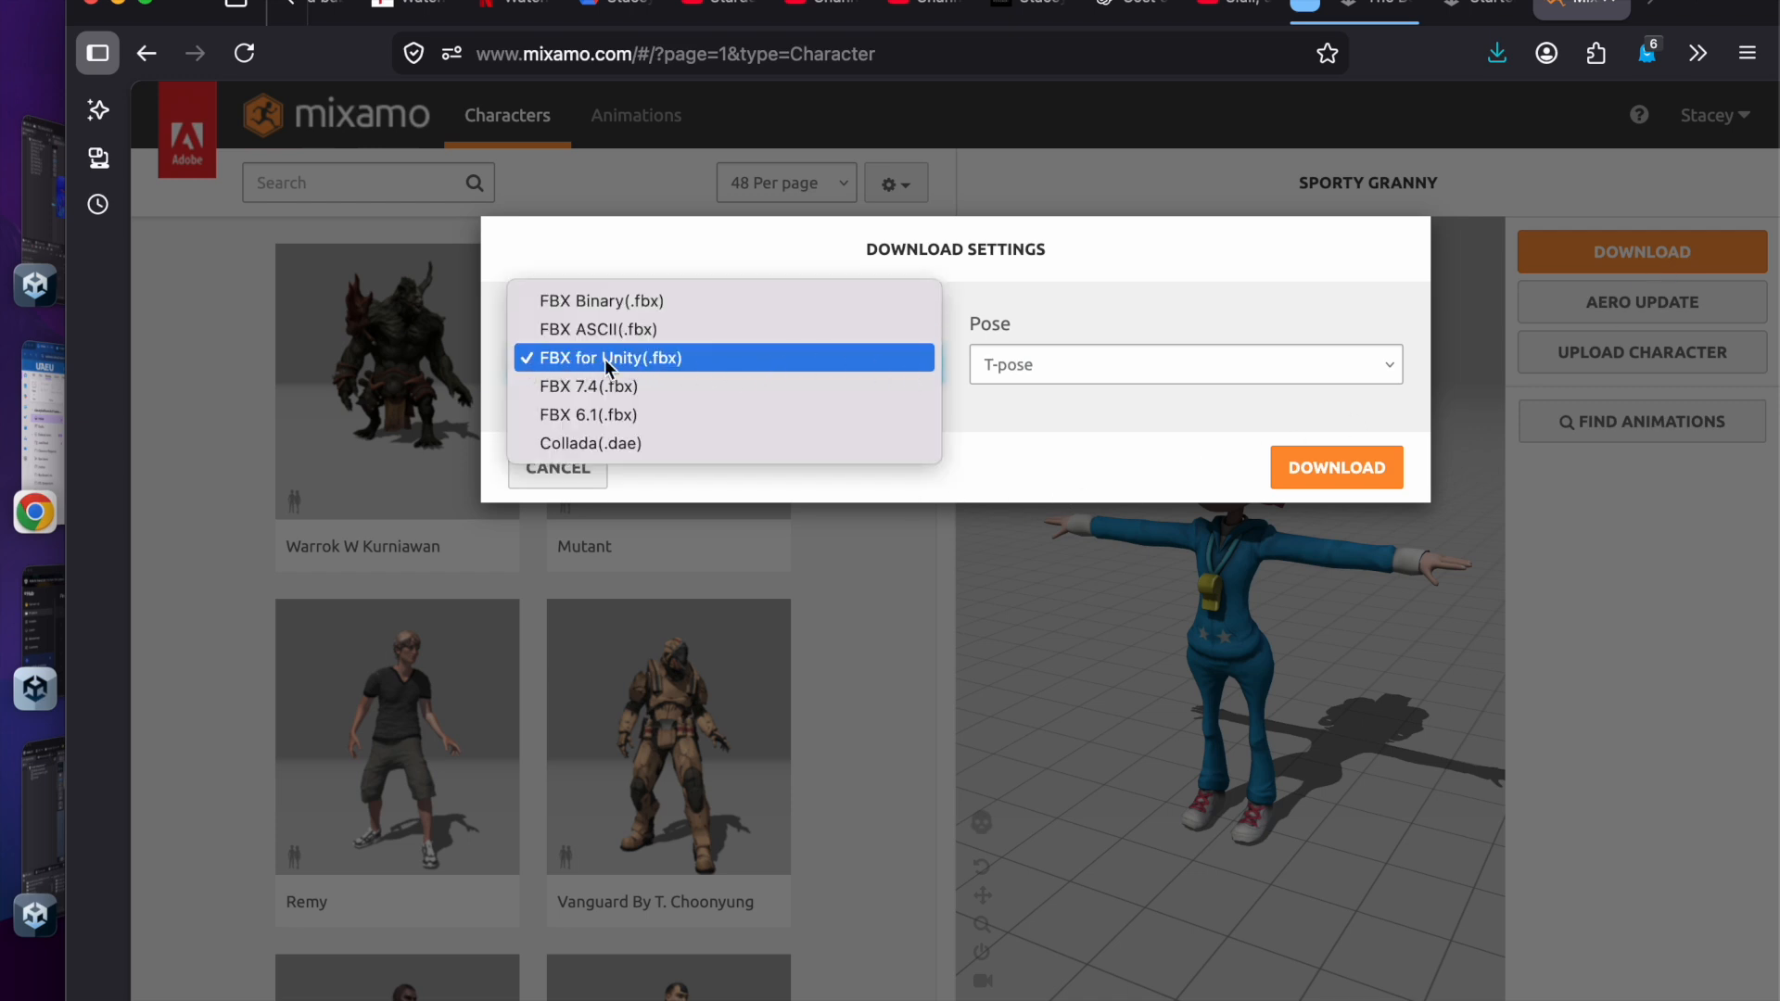
click(858, 365)
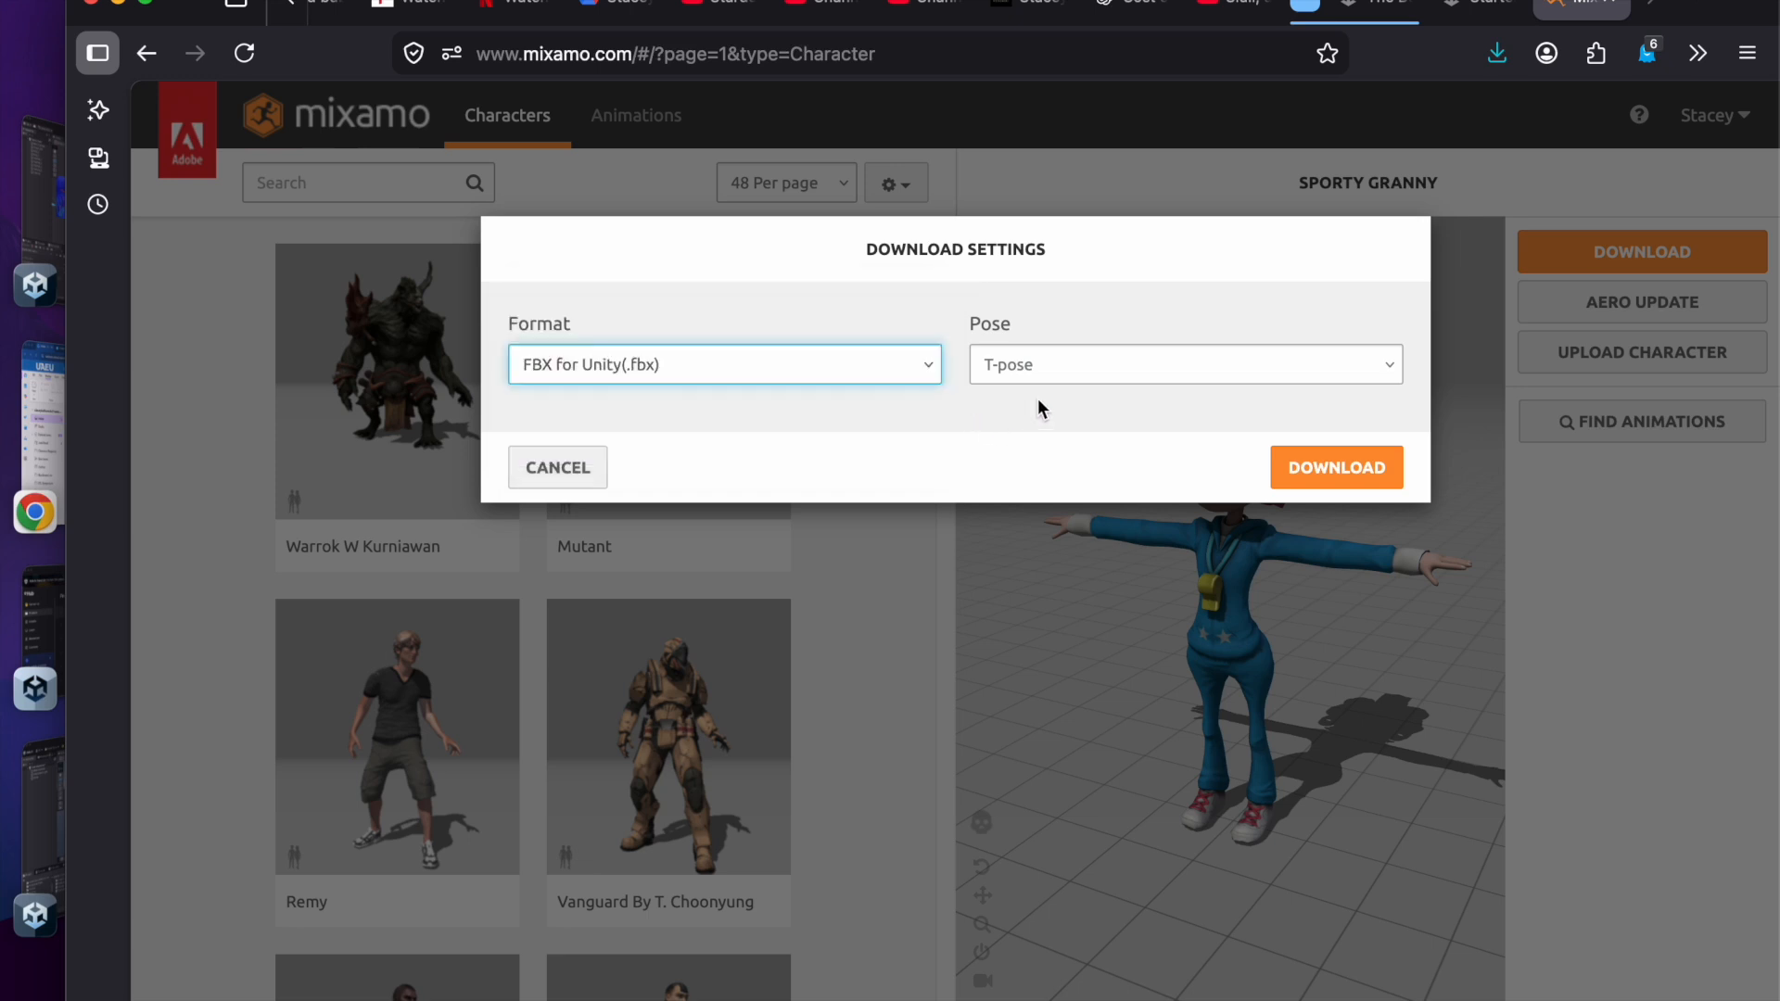
click(1075, 376)
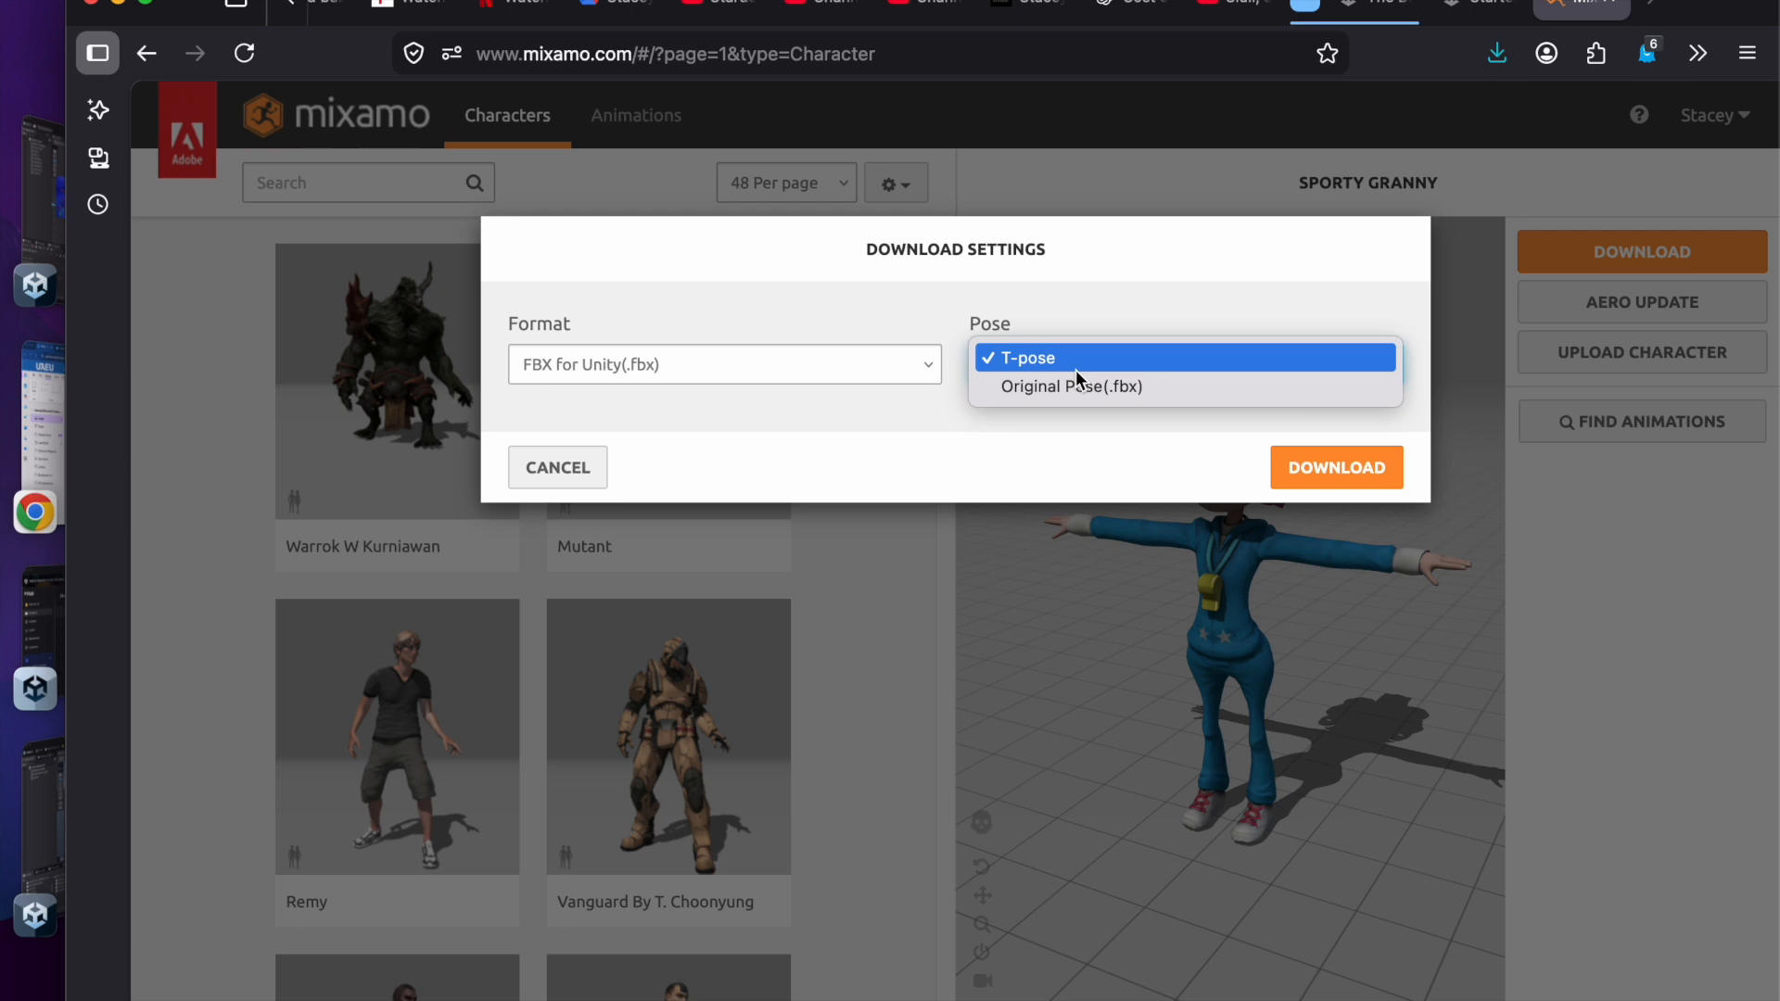
click(1076, 370)
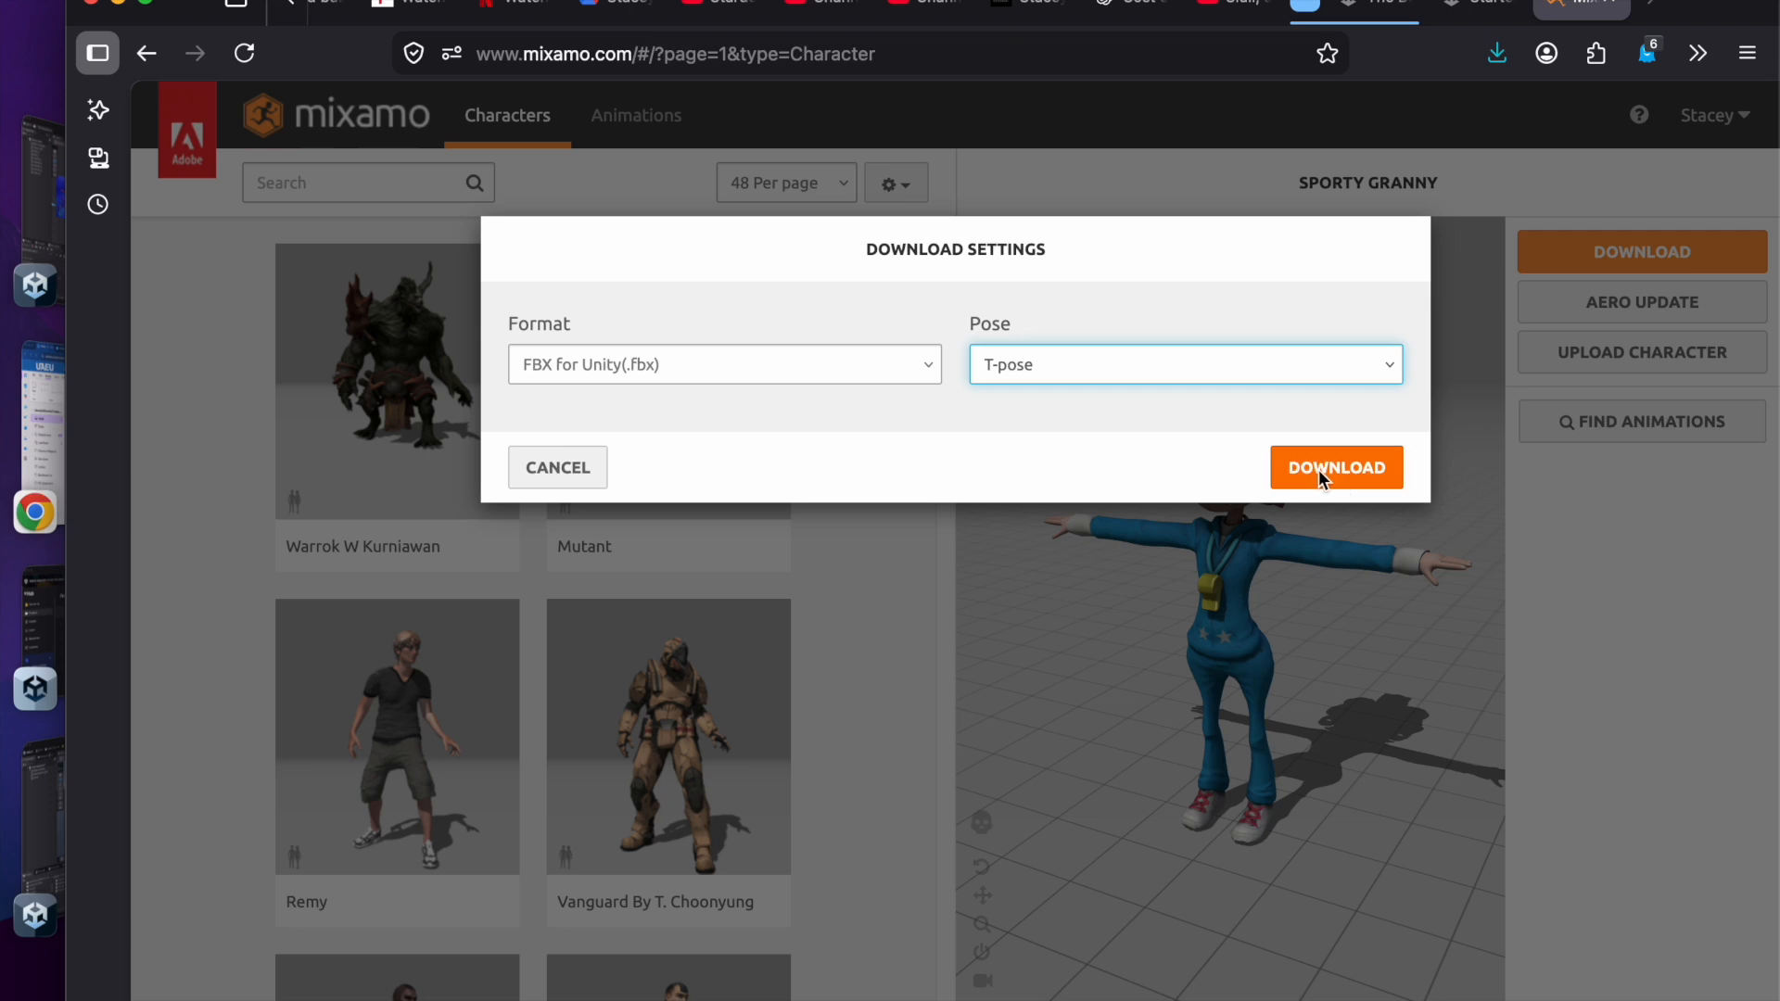
click(1607, 587)
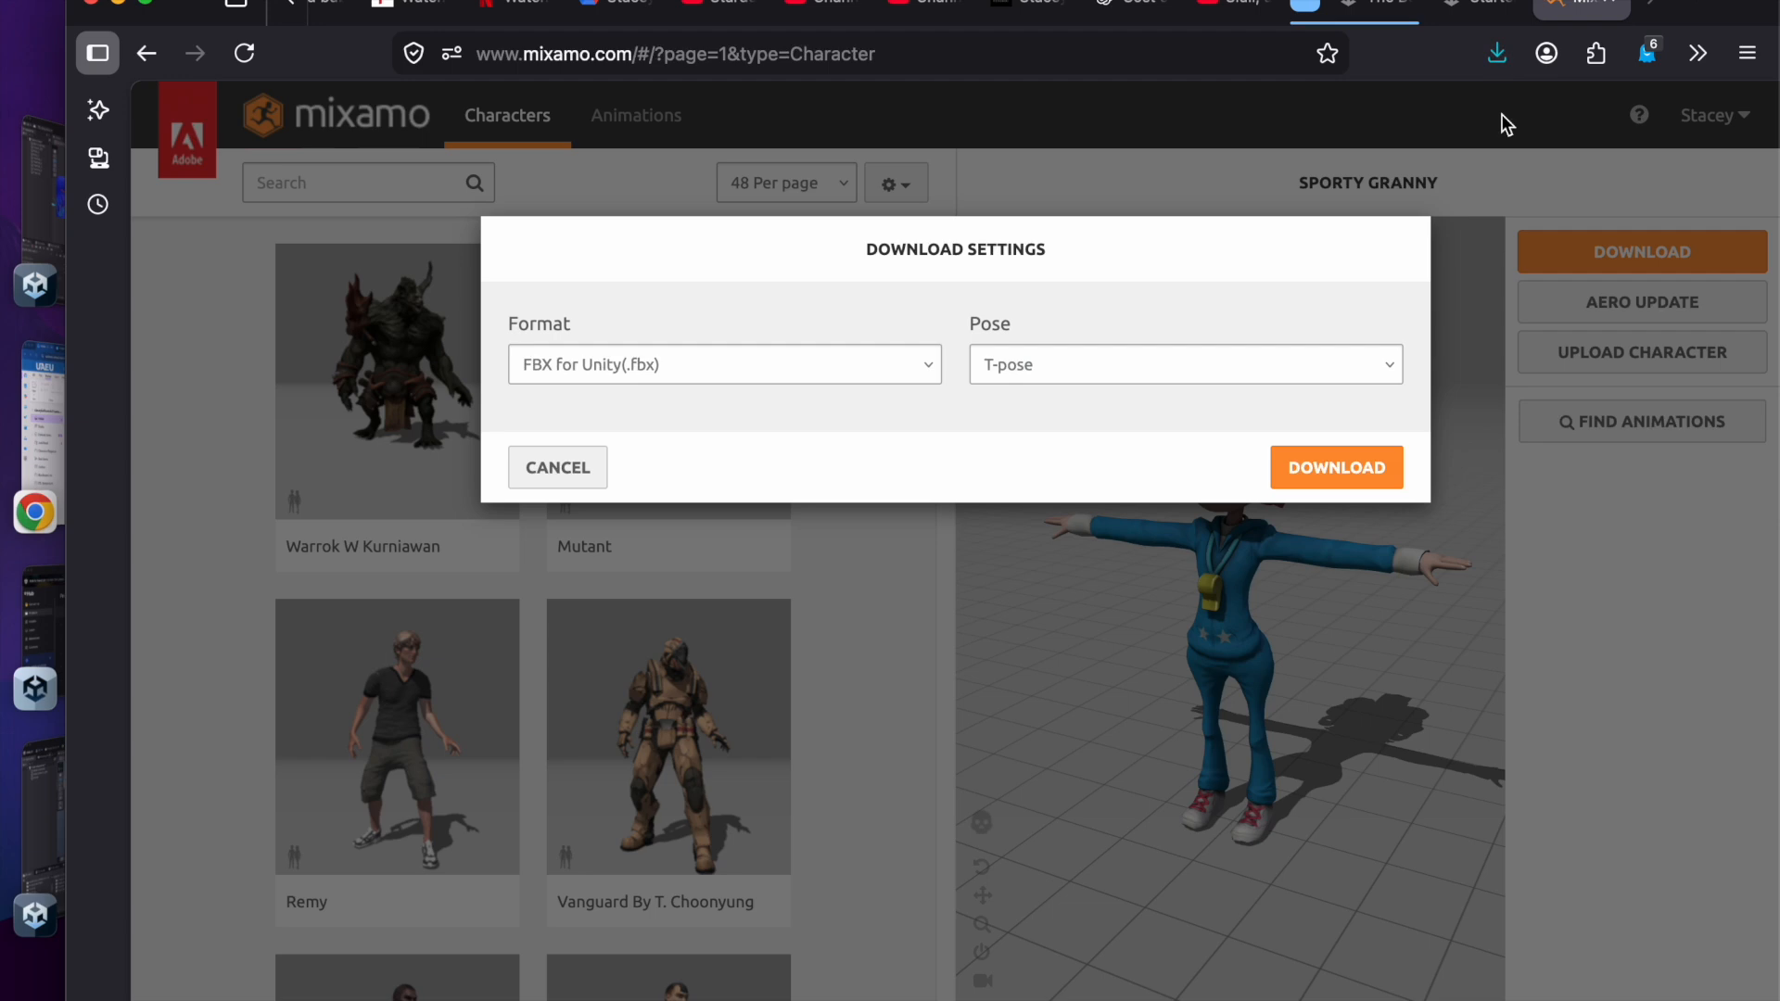
Step: Switch to Unity and look for Asset Store links in the editor and in the Unity Hub resources
click(50, 838)
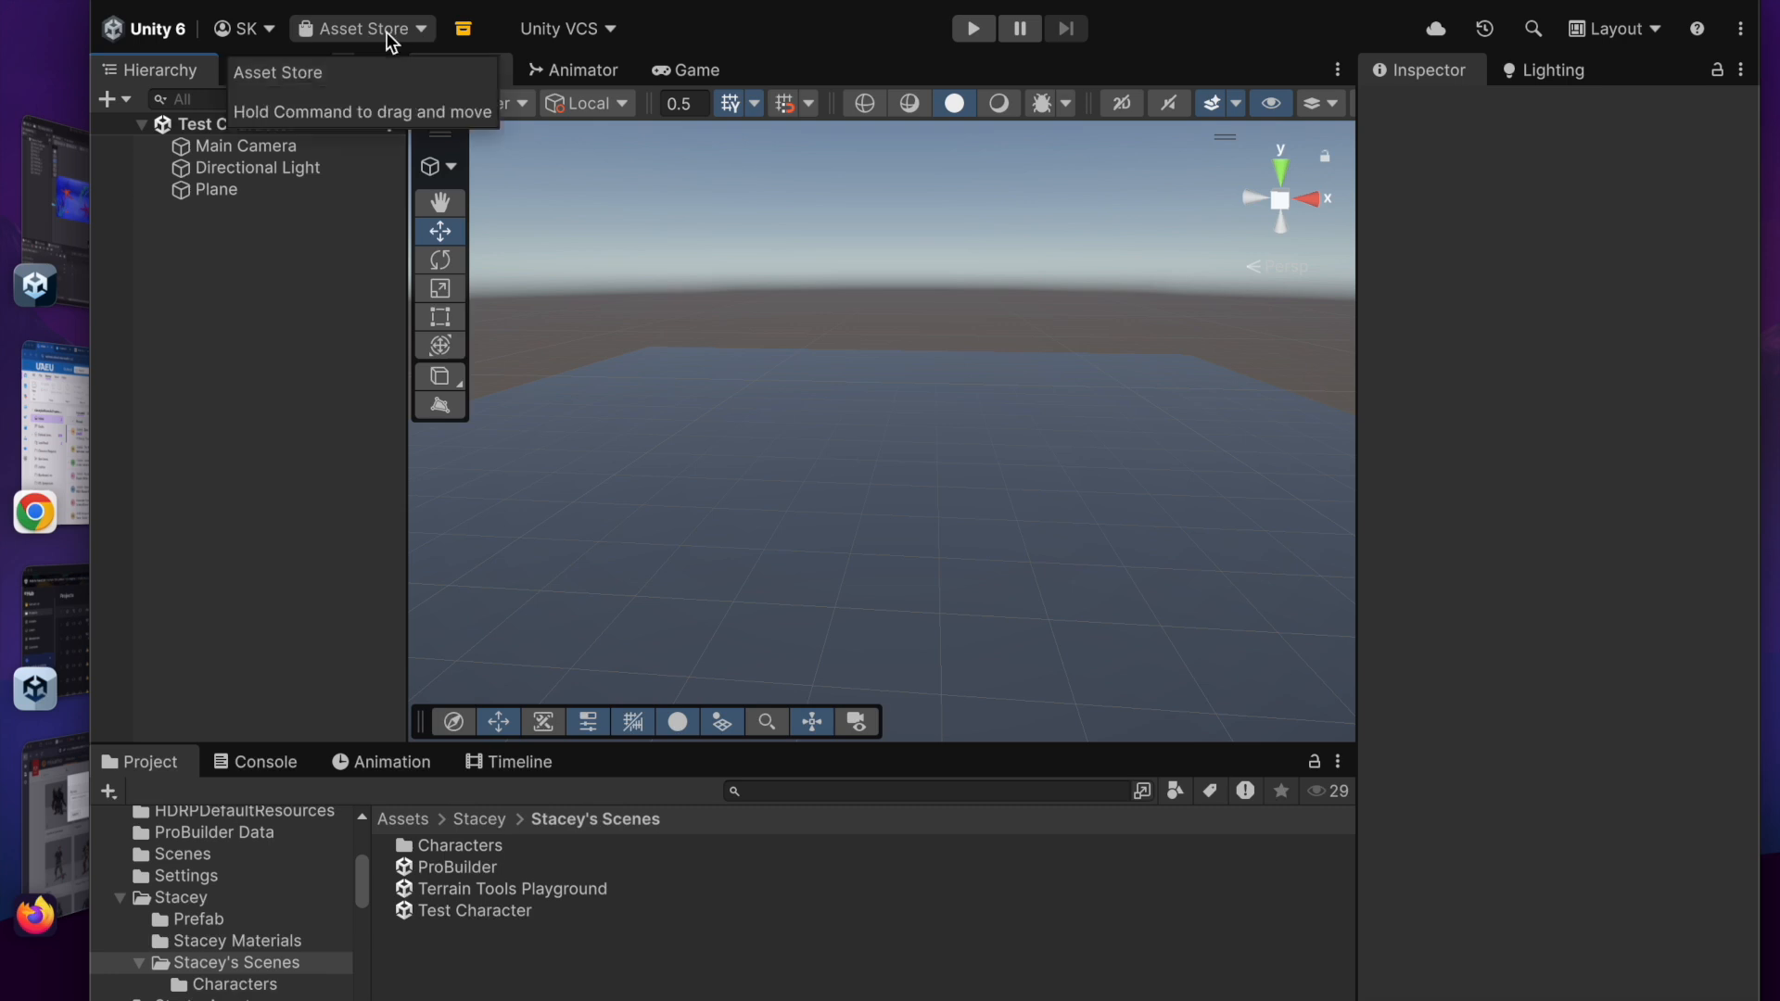
click(414, 30)
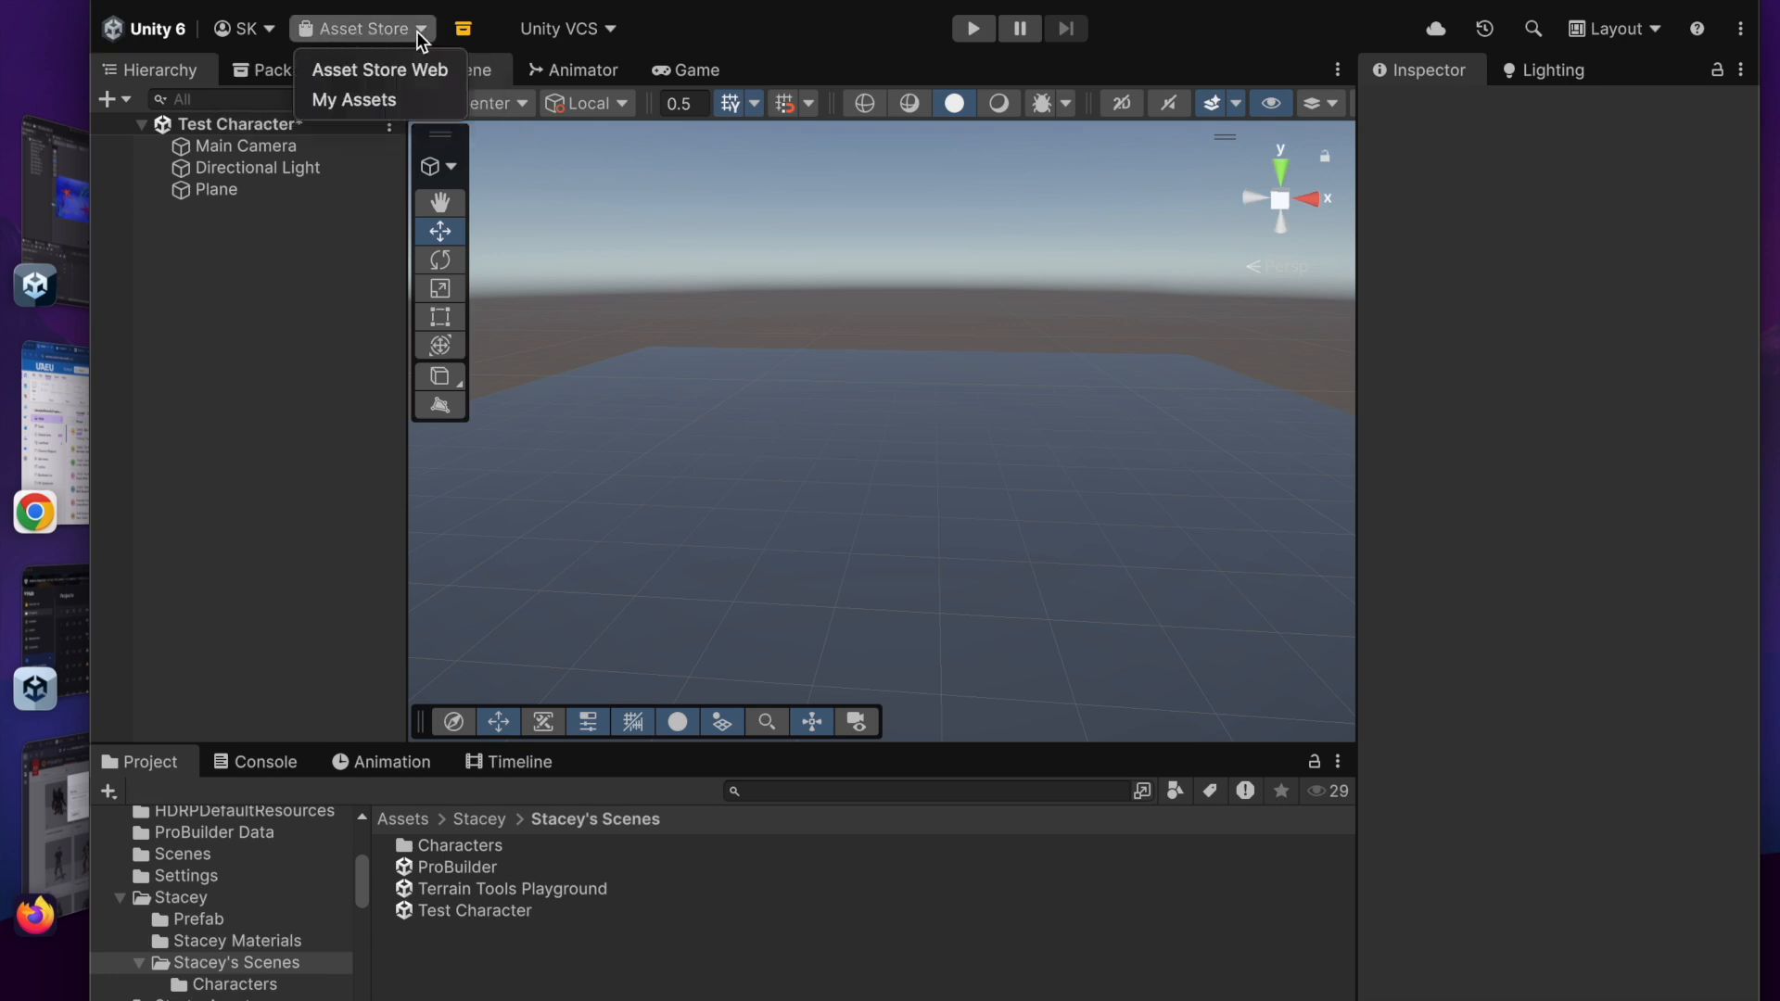
click(402, 30)
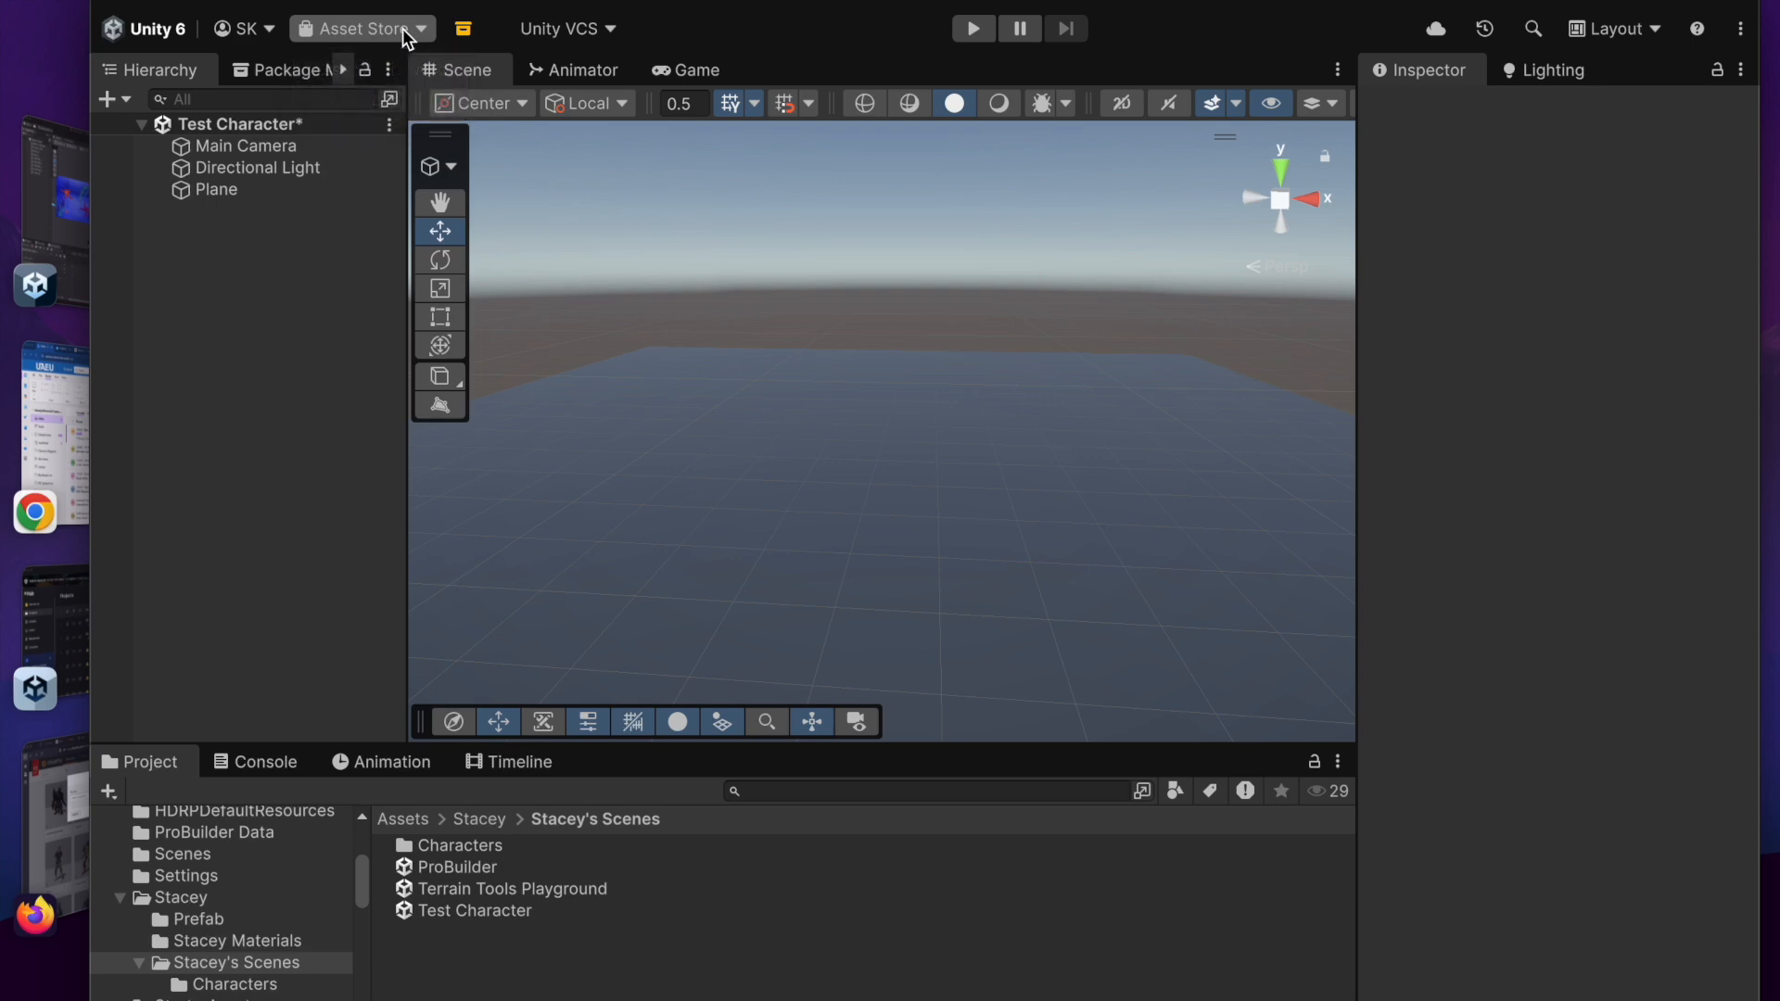
click(61, 640)
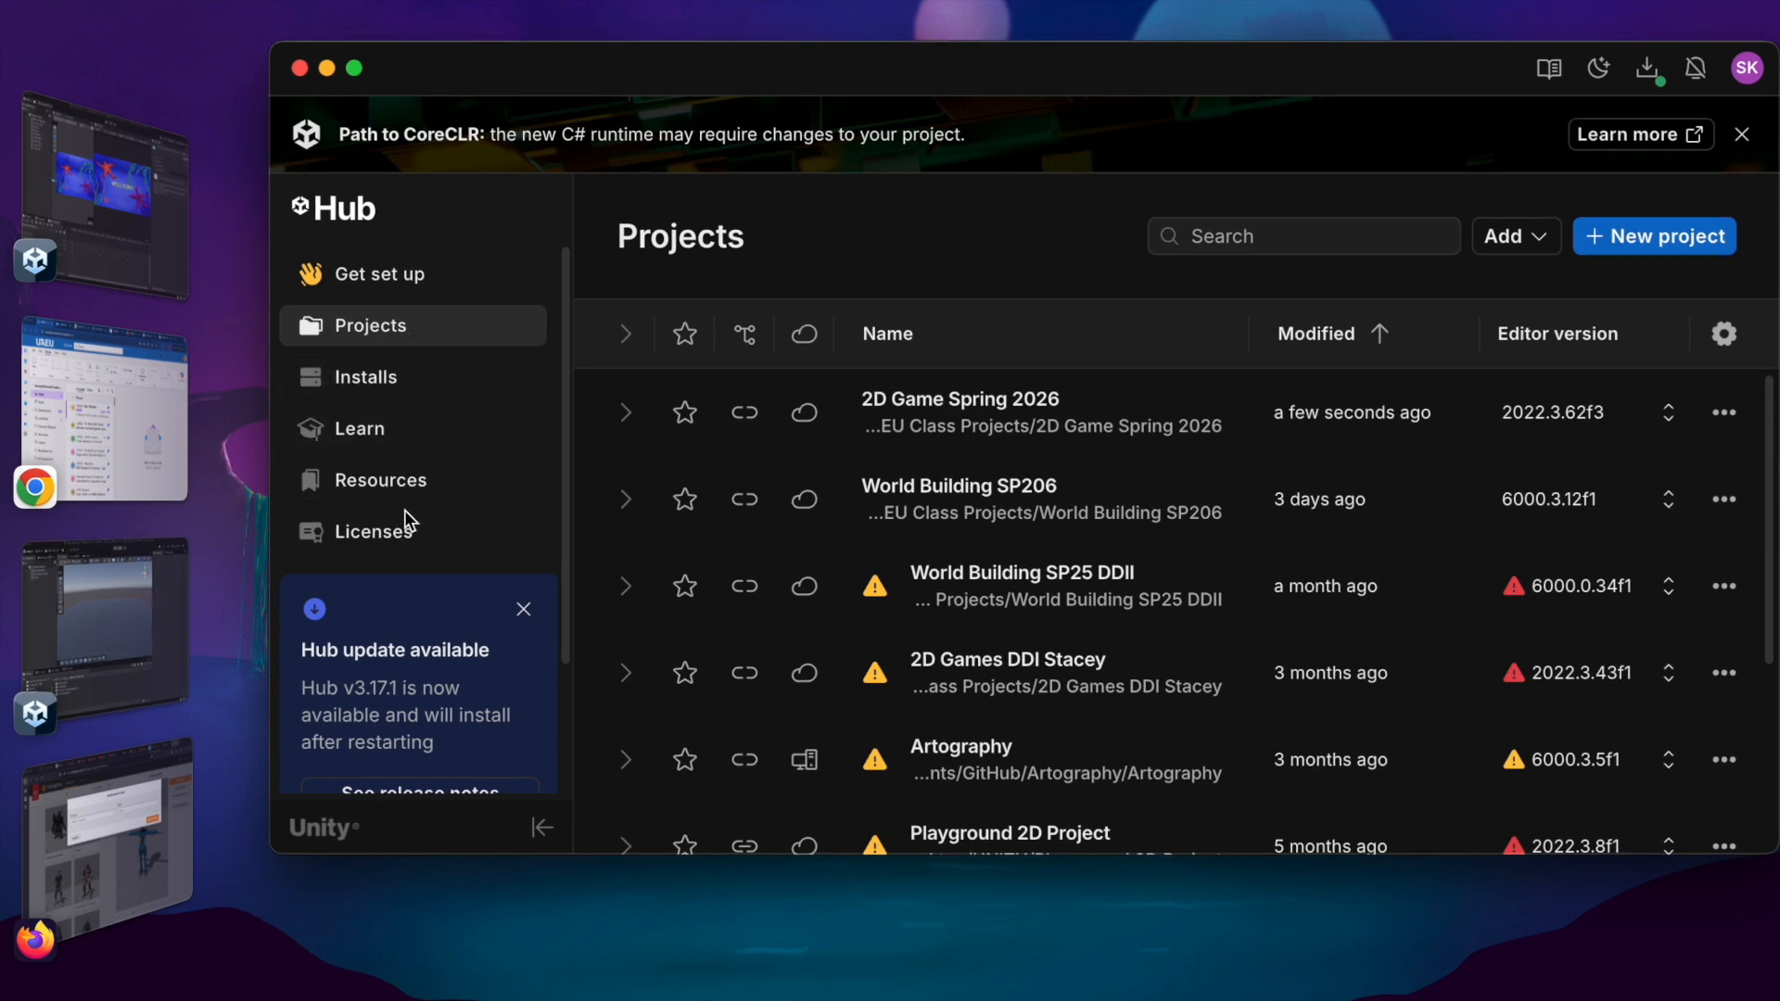
click(405, 487)
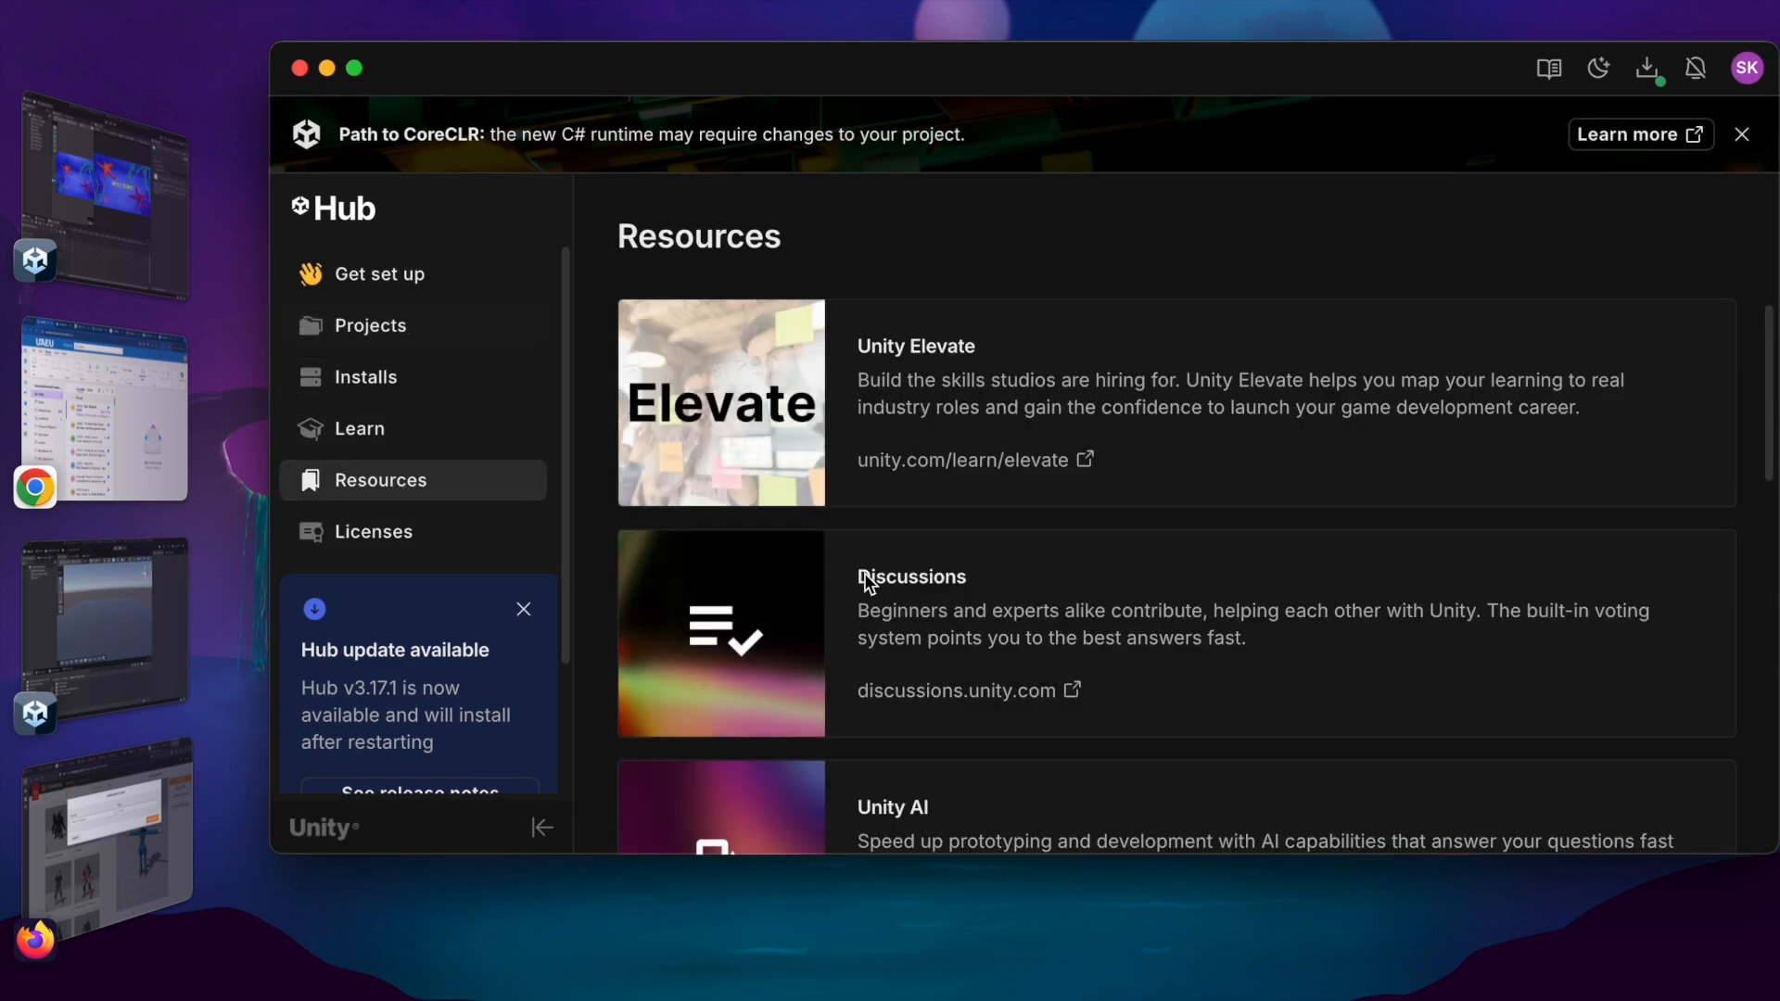
scroll(867, 574, down, 5)
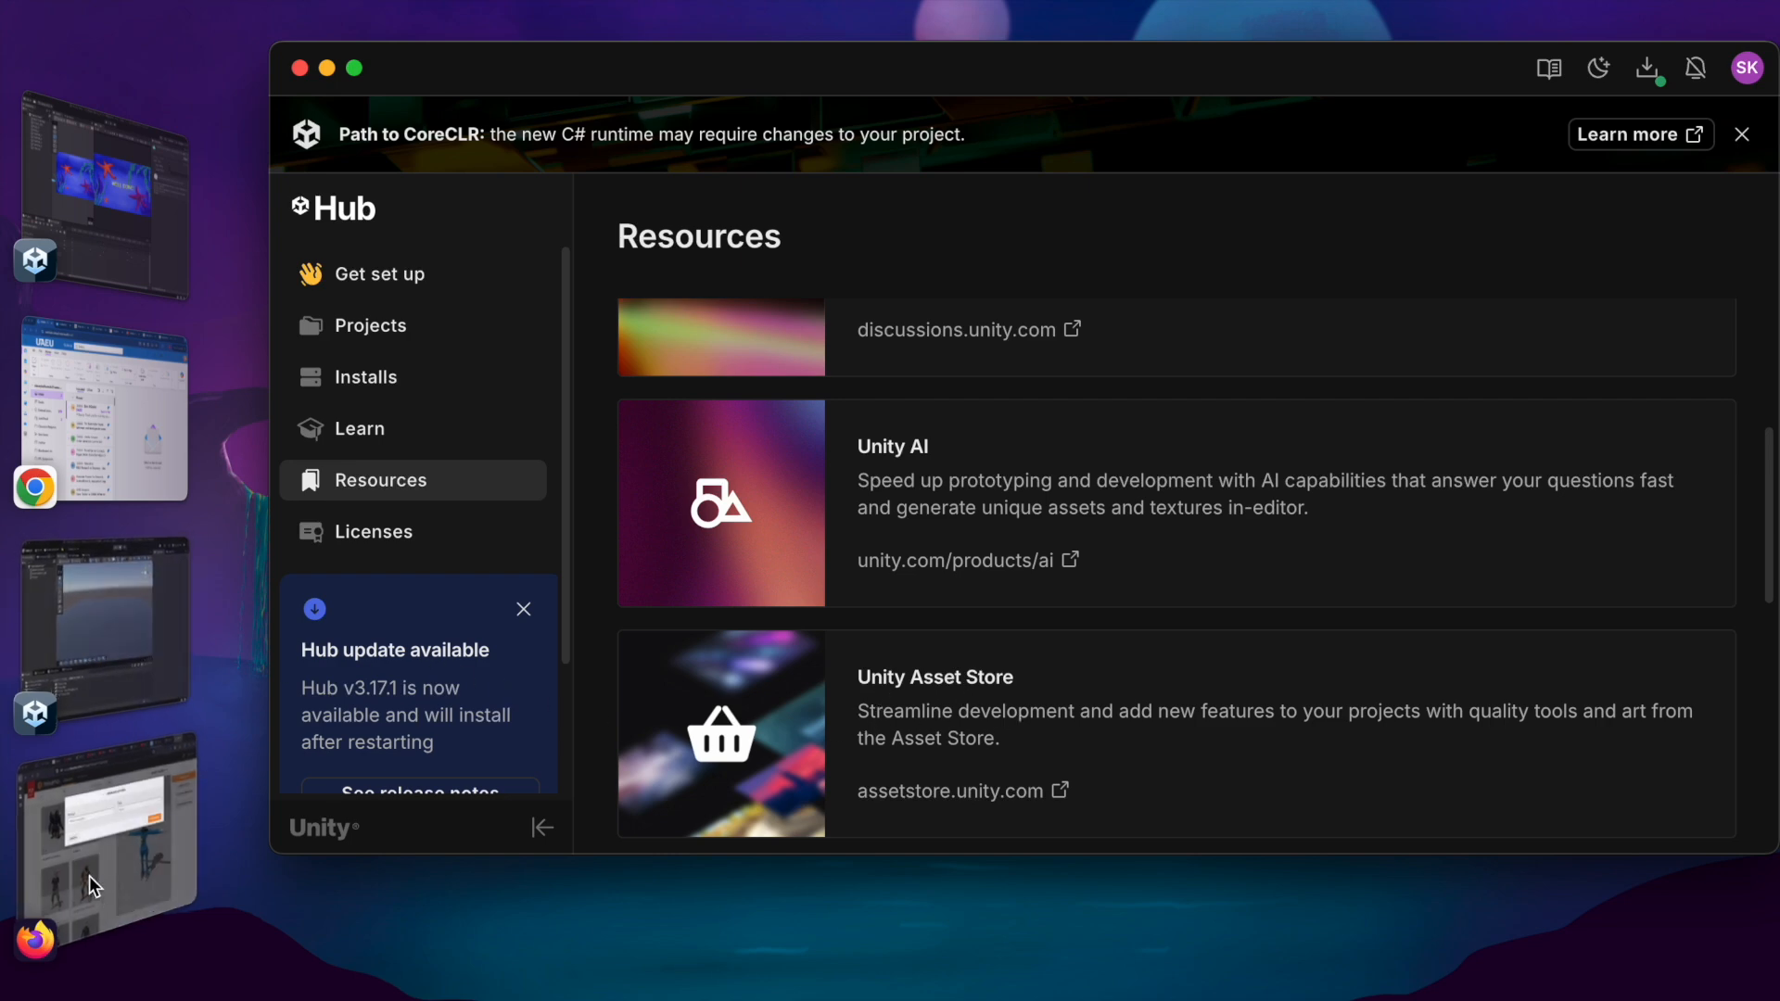
Step: Switch to the browser, review the Asset Store results for "unity 3rd person controller" and open the Starter Assets - ThirdPerson | URP page
click(137, 895)
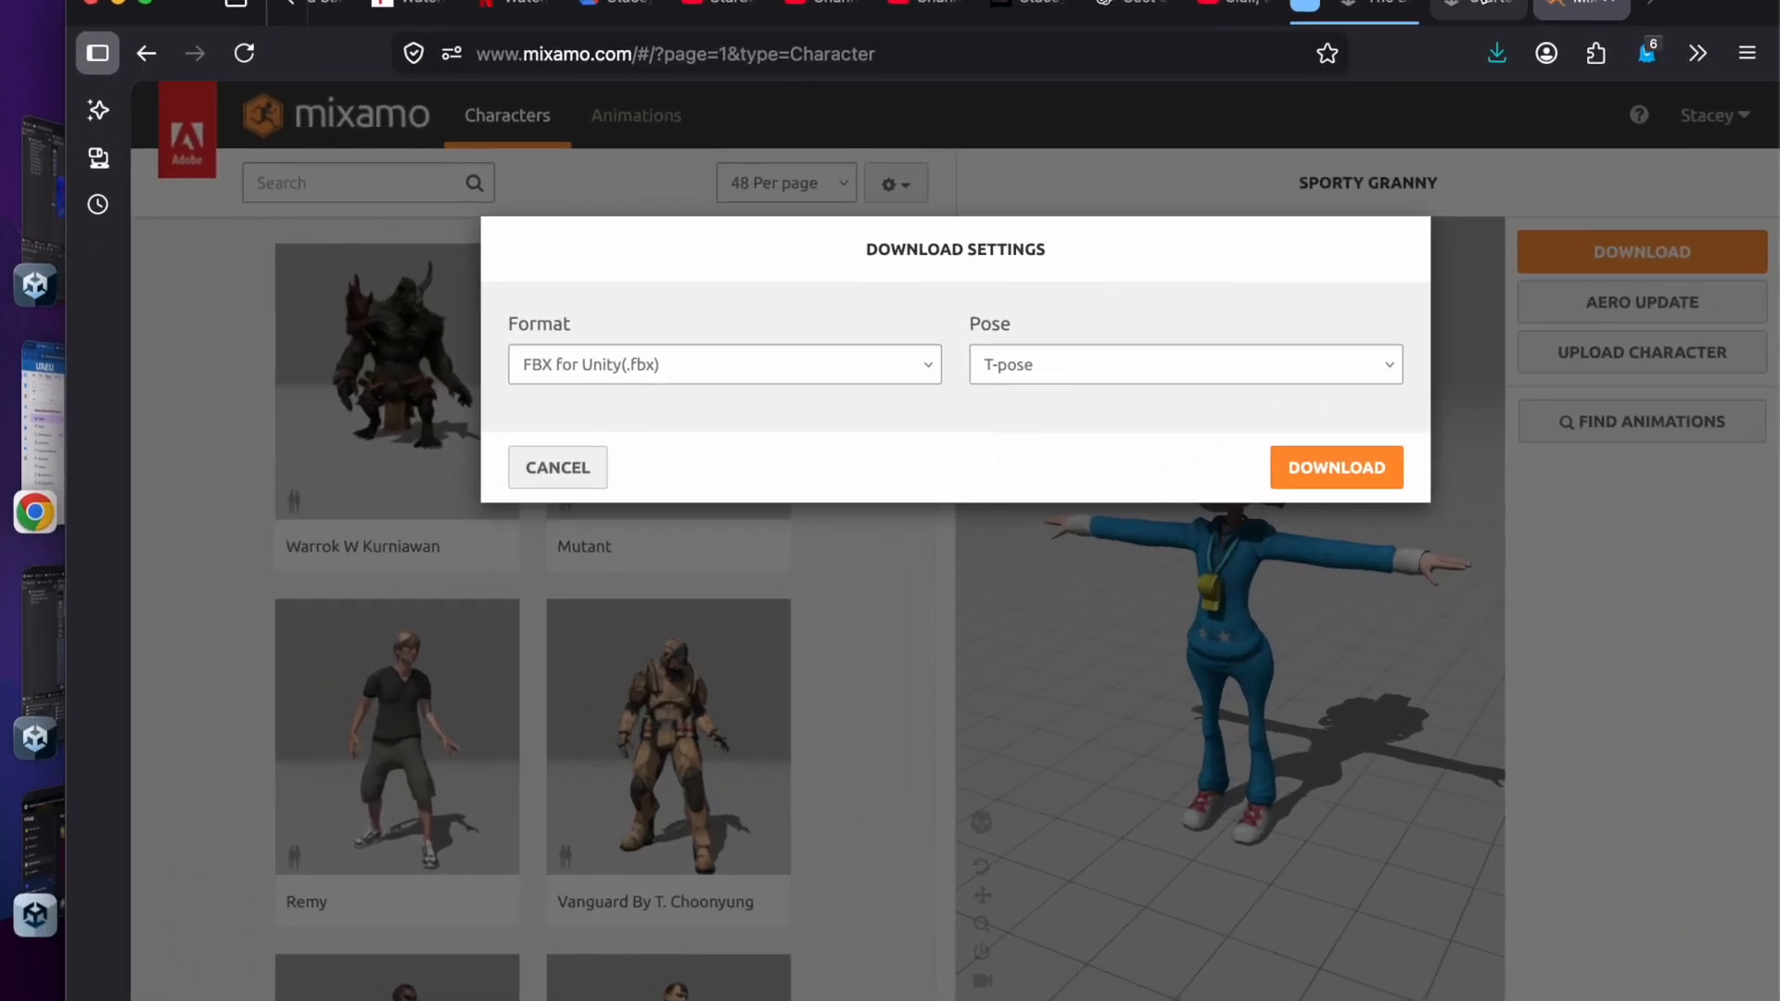
click(1479, 10)
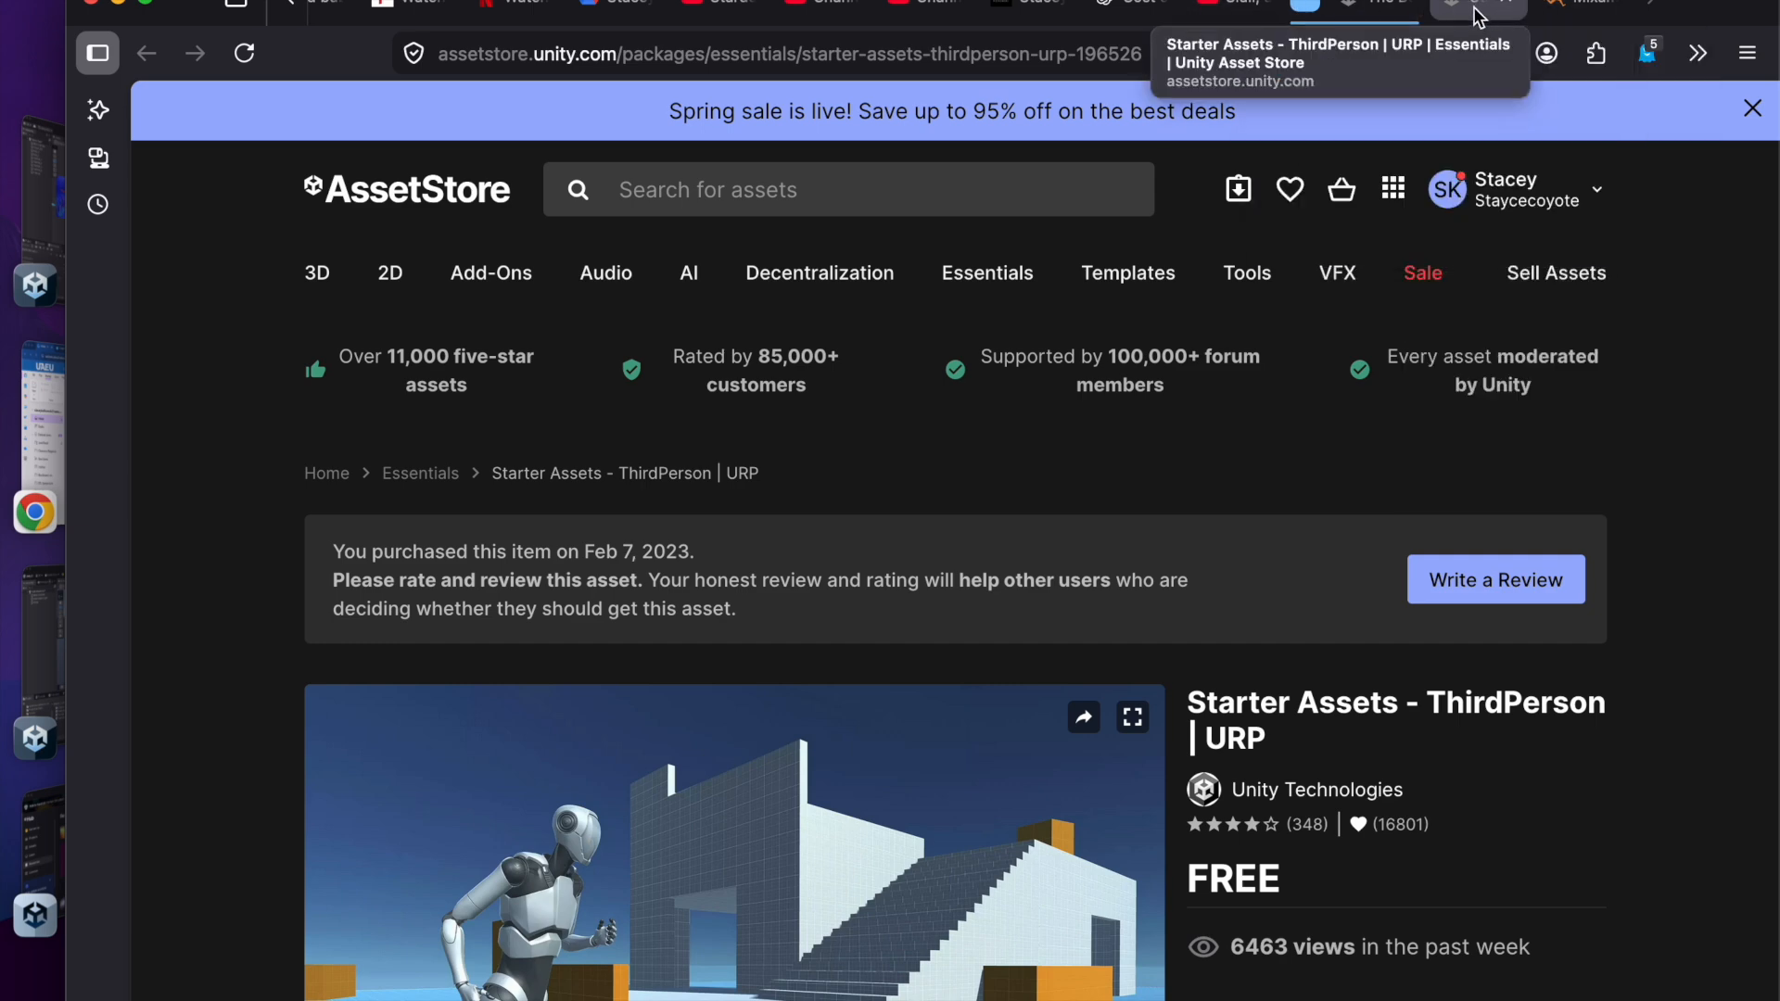
click(1376, 7)
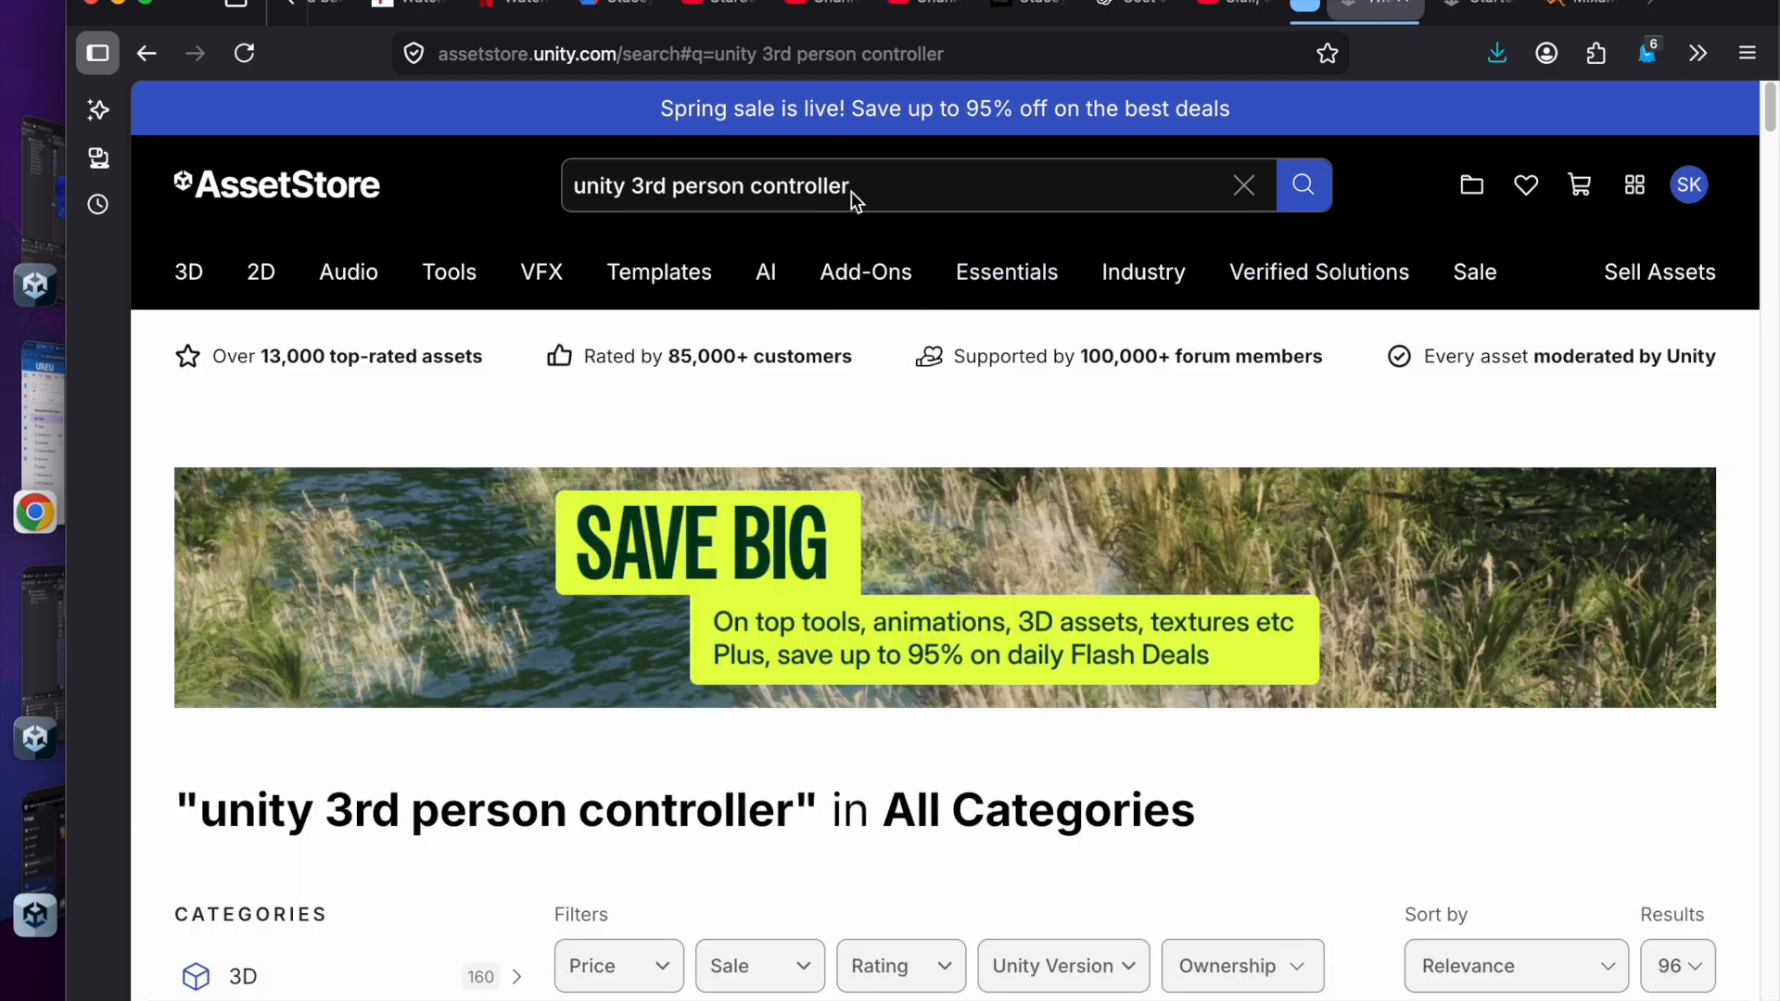
mouse_move(890, 272)
scroll(1139, 918, down, 7)
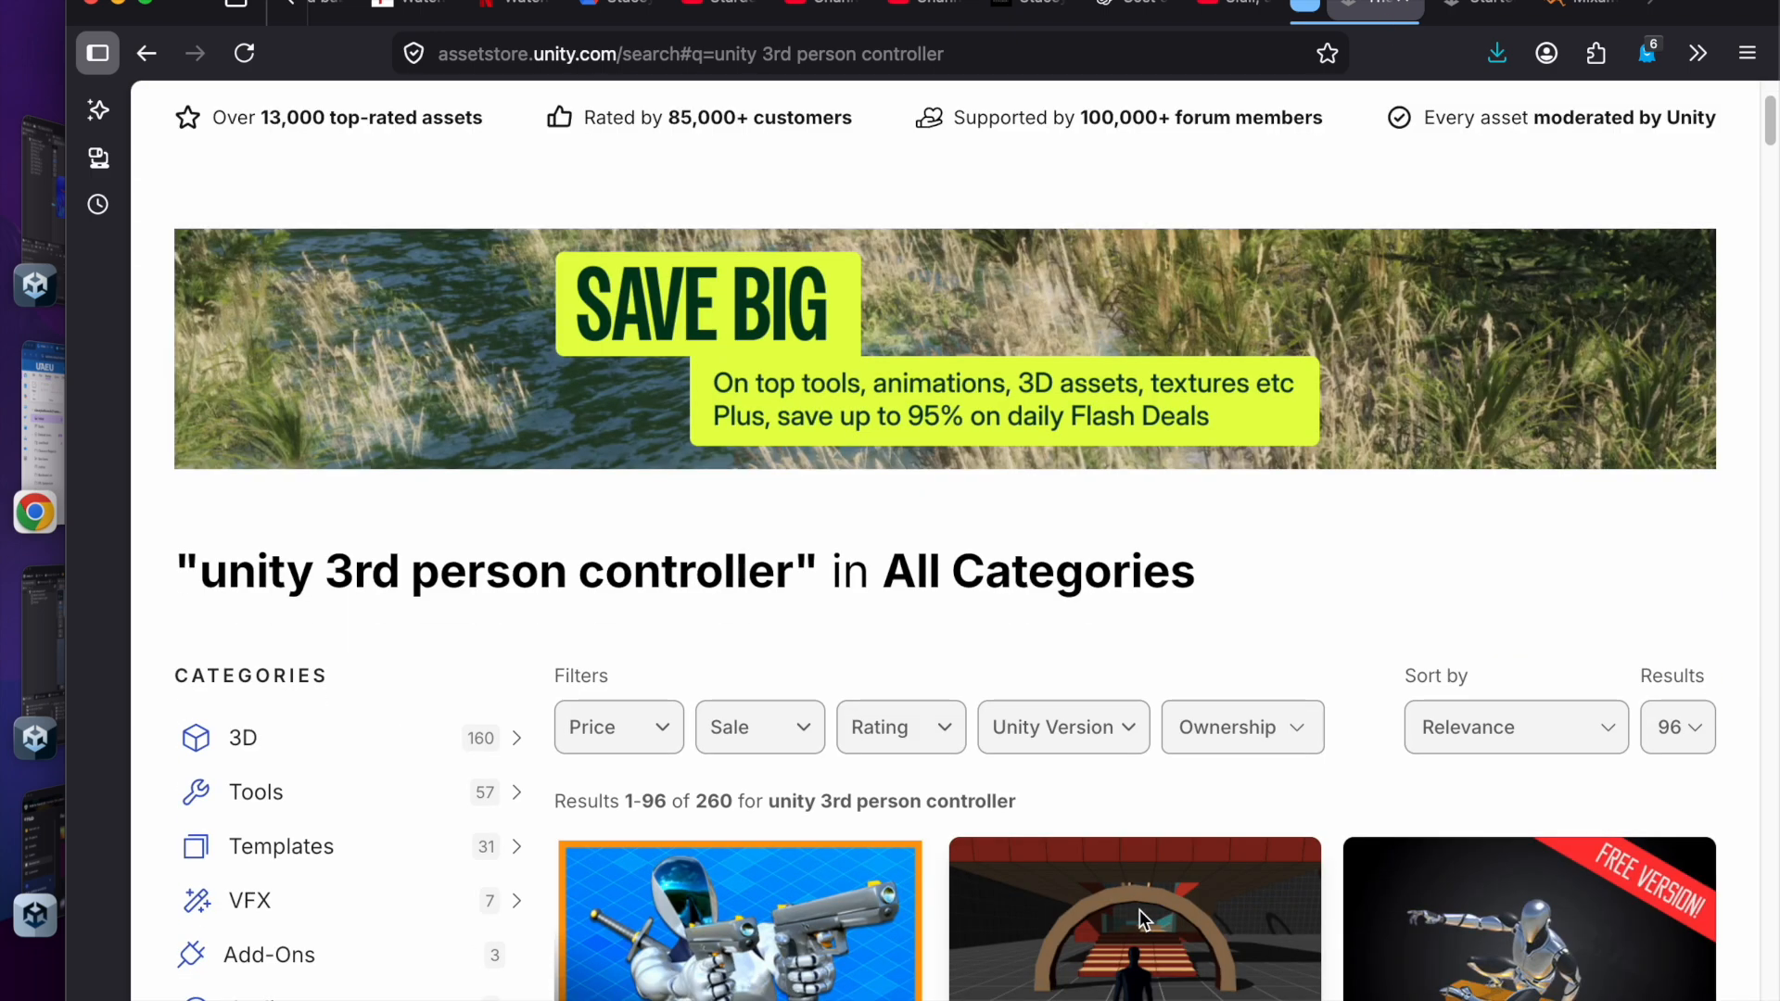
scroll(1139, 908, down, 4)
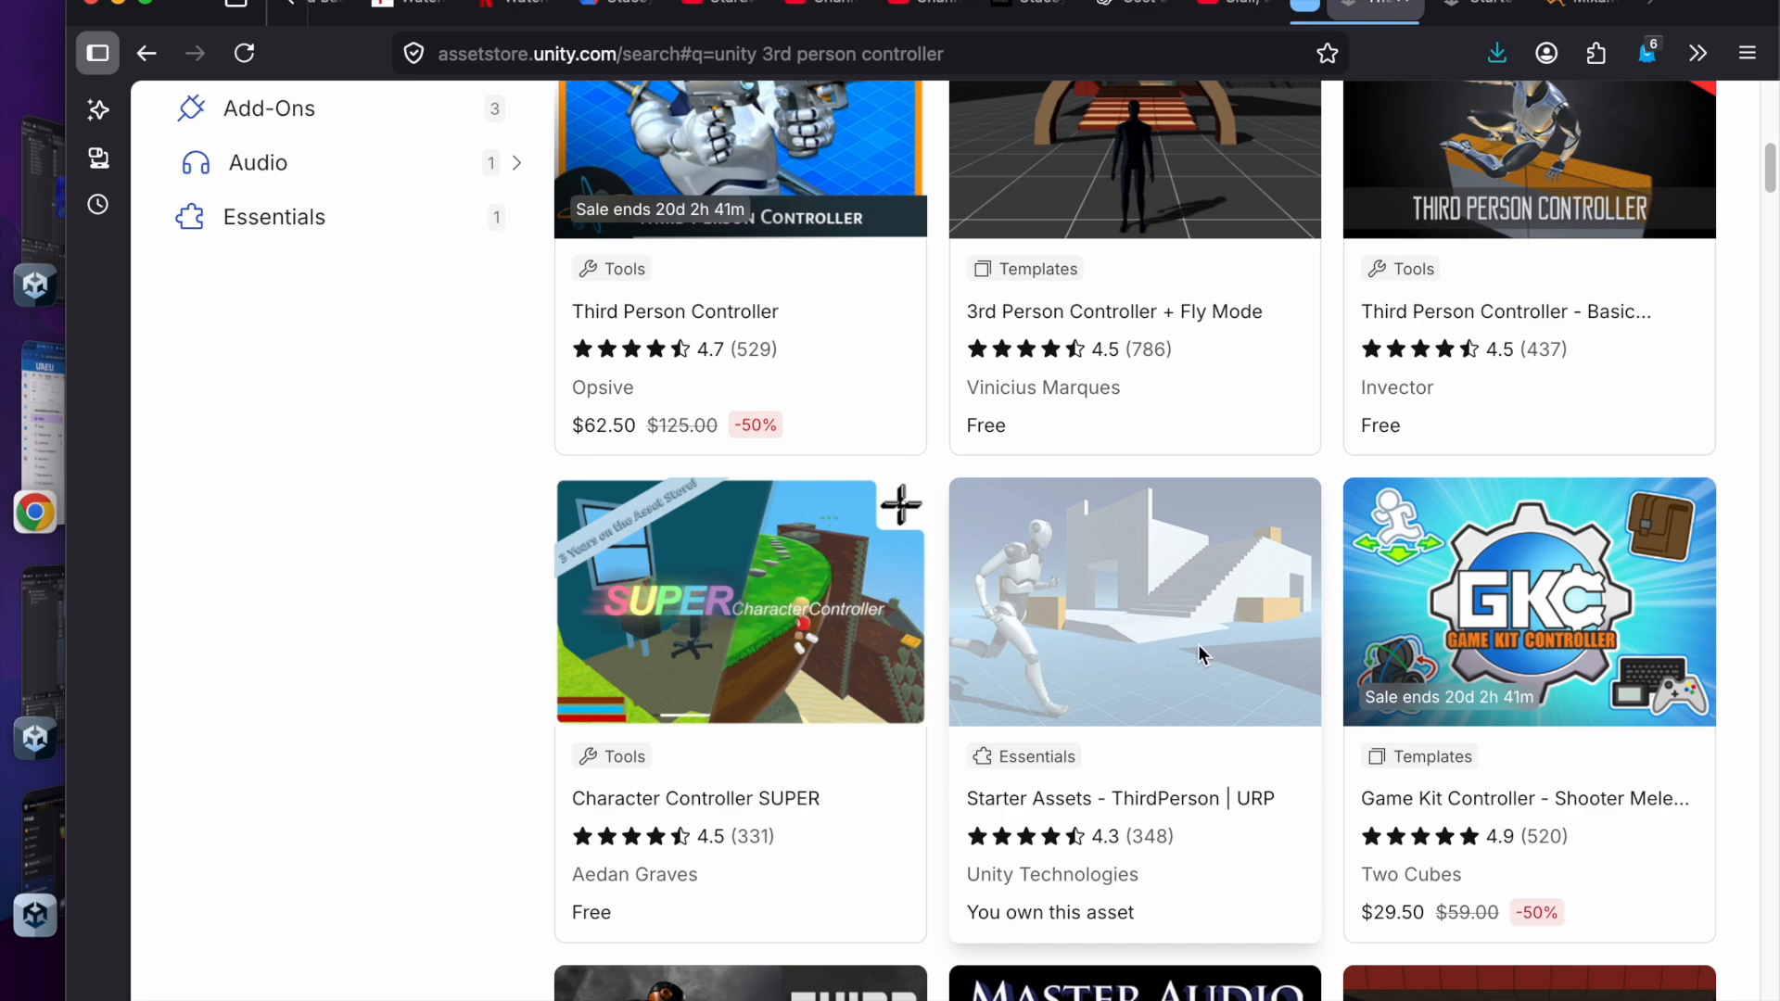
click(1225, 604)
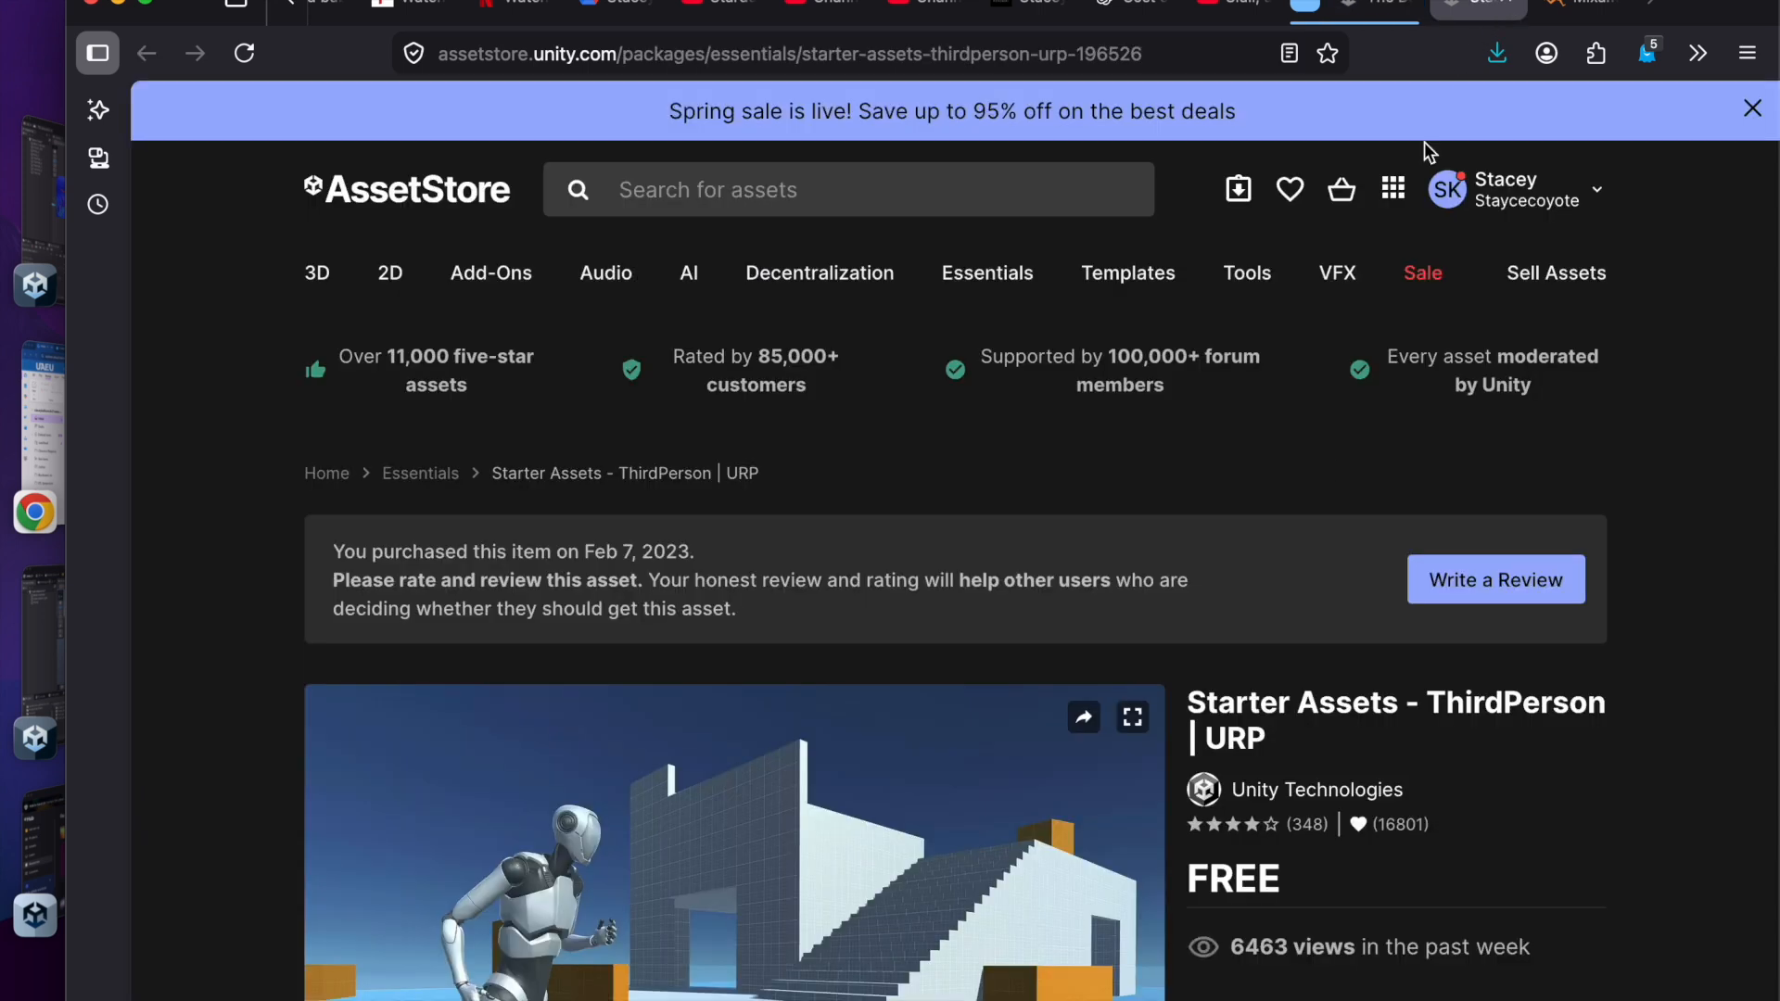
scroll(1022, 576, down, 3)
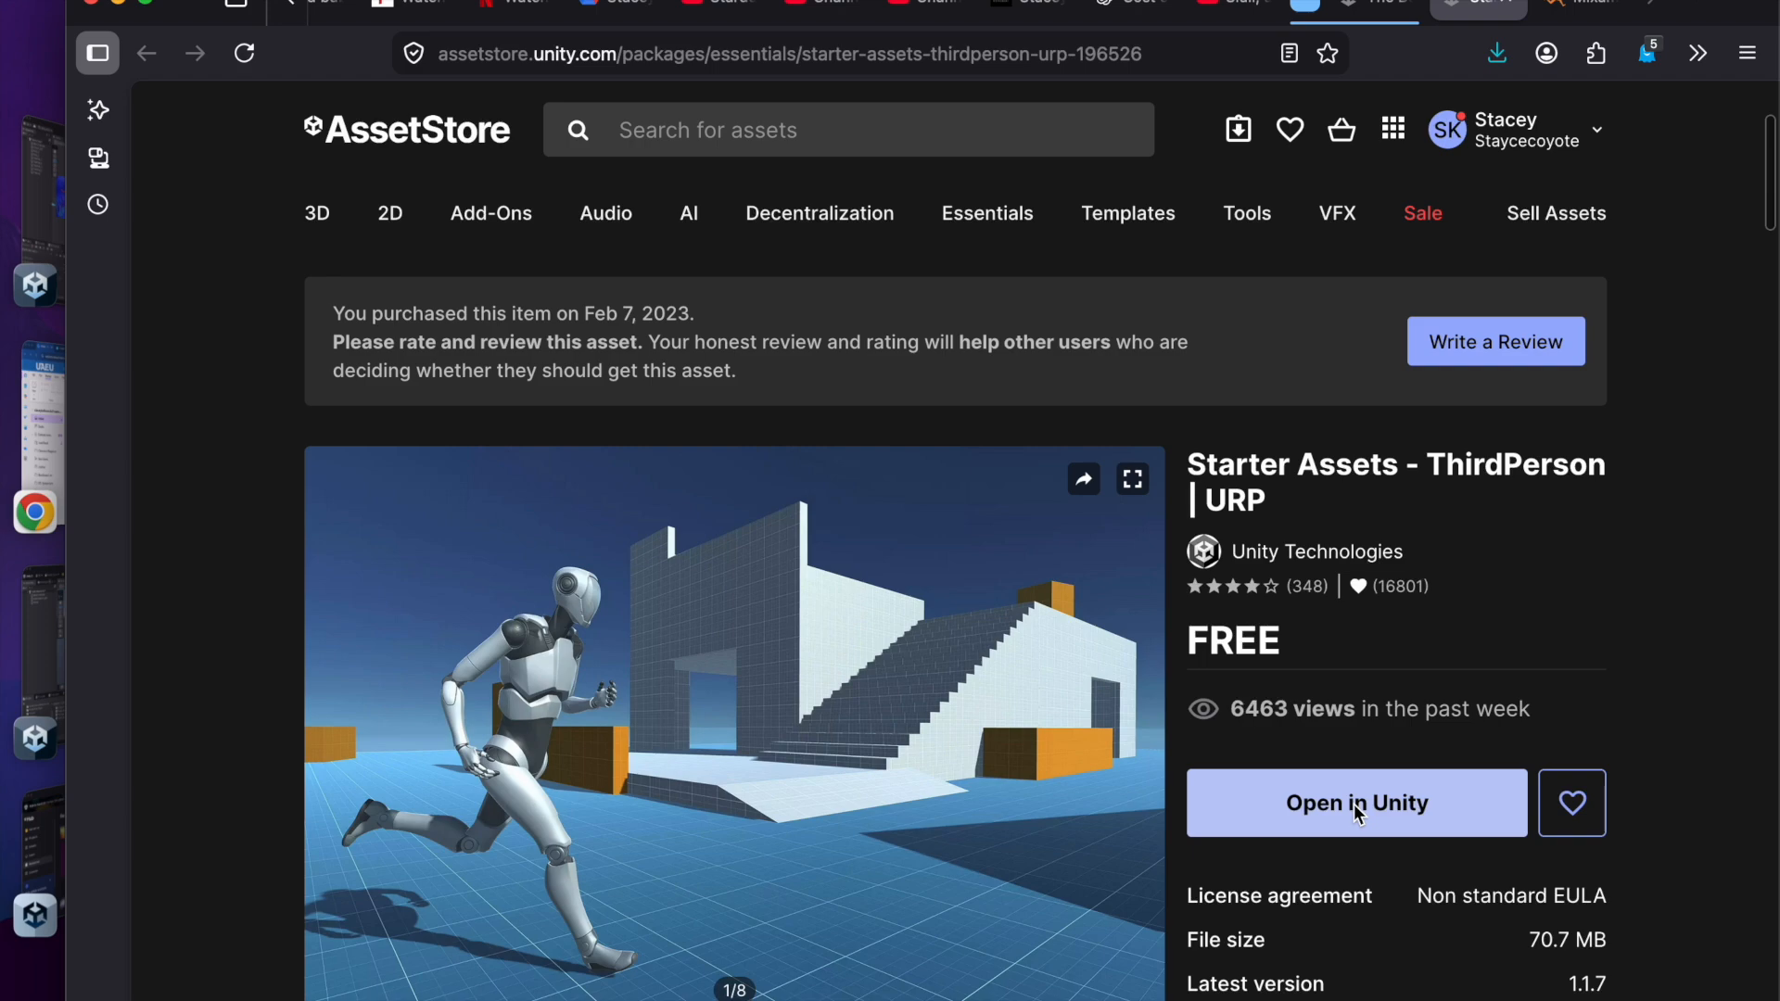
Step: Switch to the Unity editor, show the Package Manager and resize its panes to view the package sources and Cinemachine details
click(52, 662)
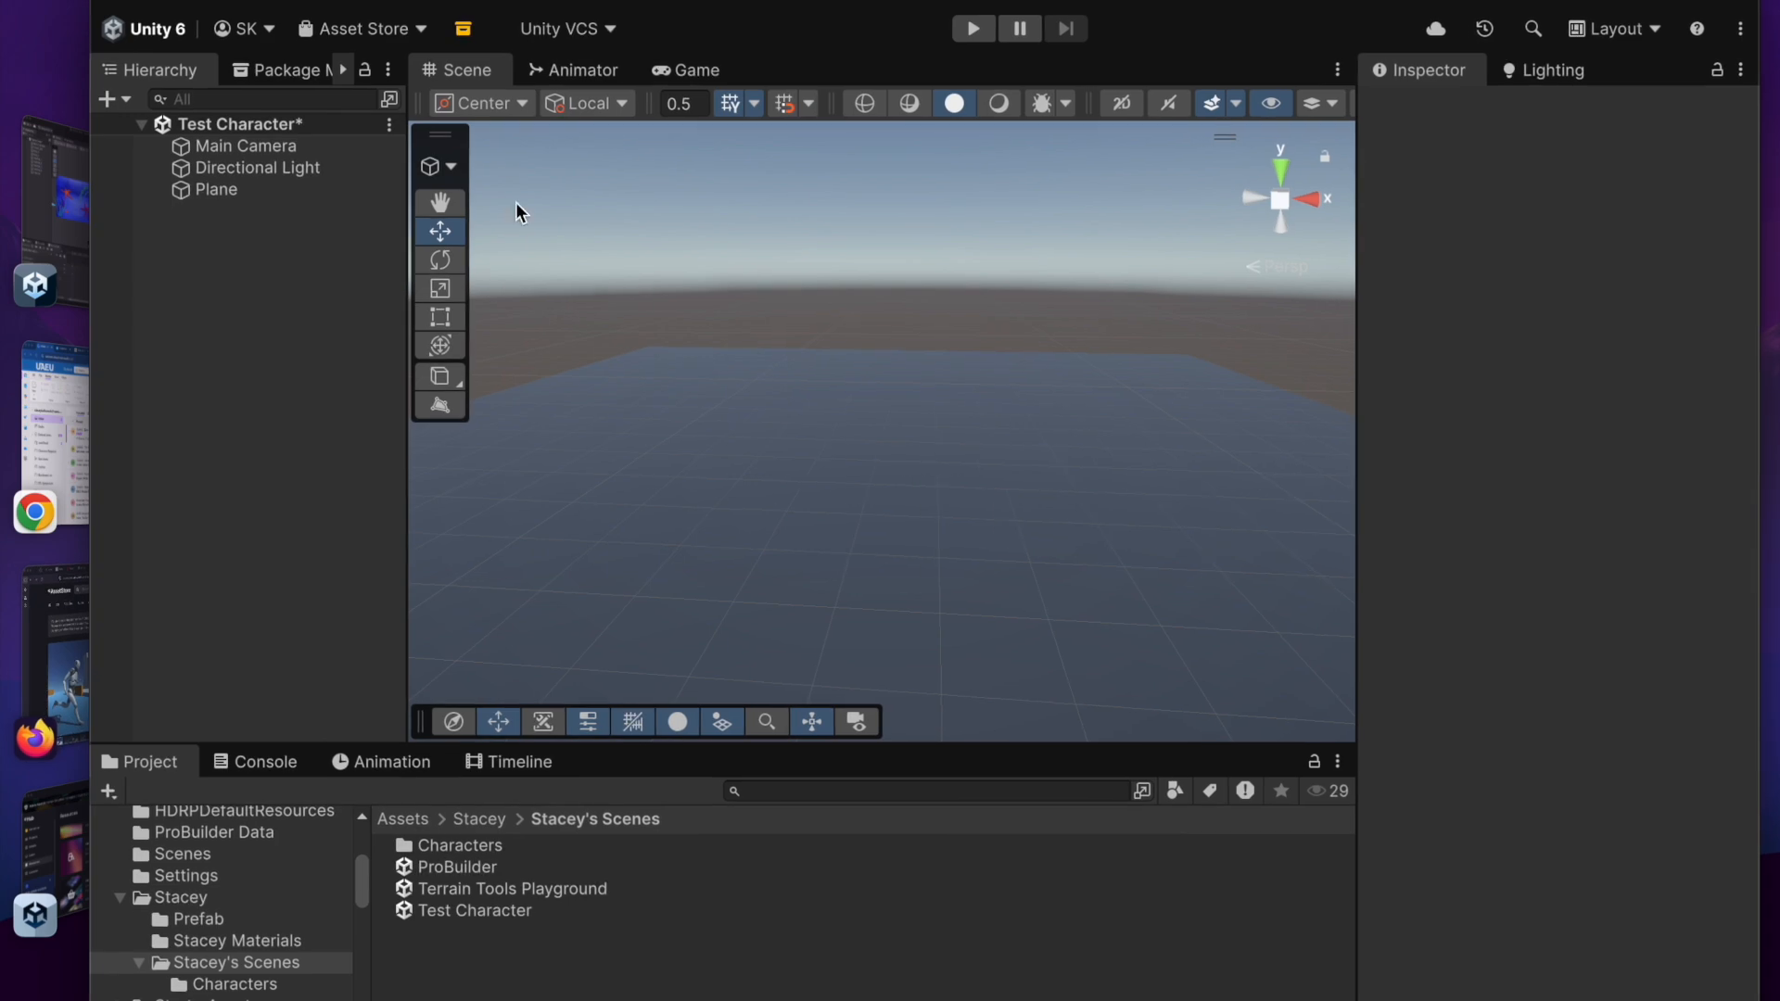
click(286, 70)
drag(408, 332, 974, 343)
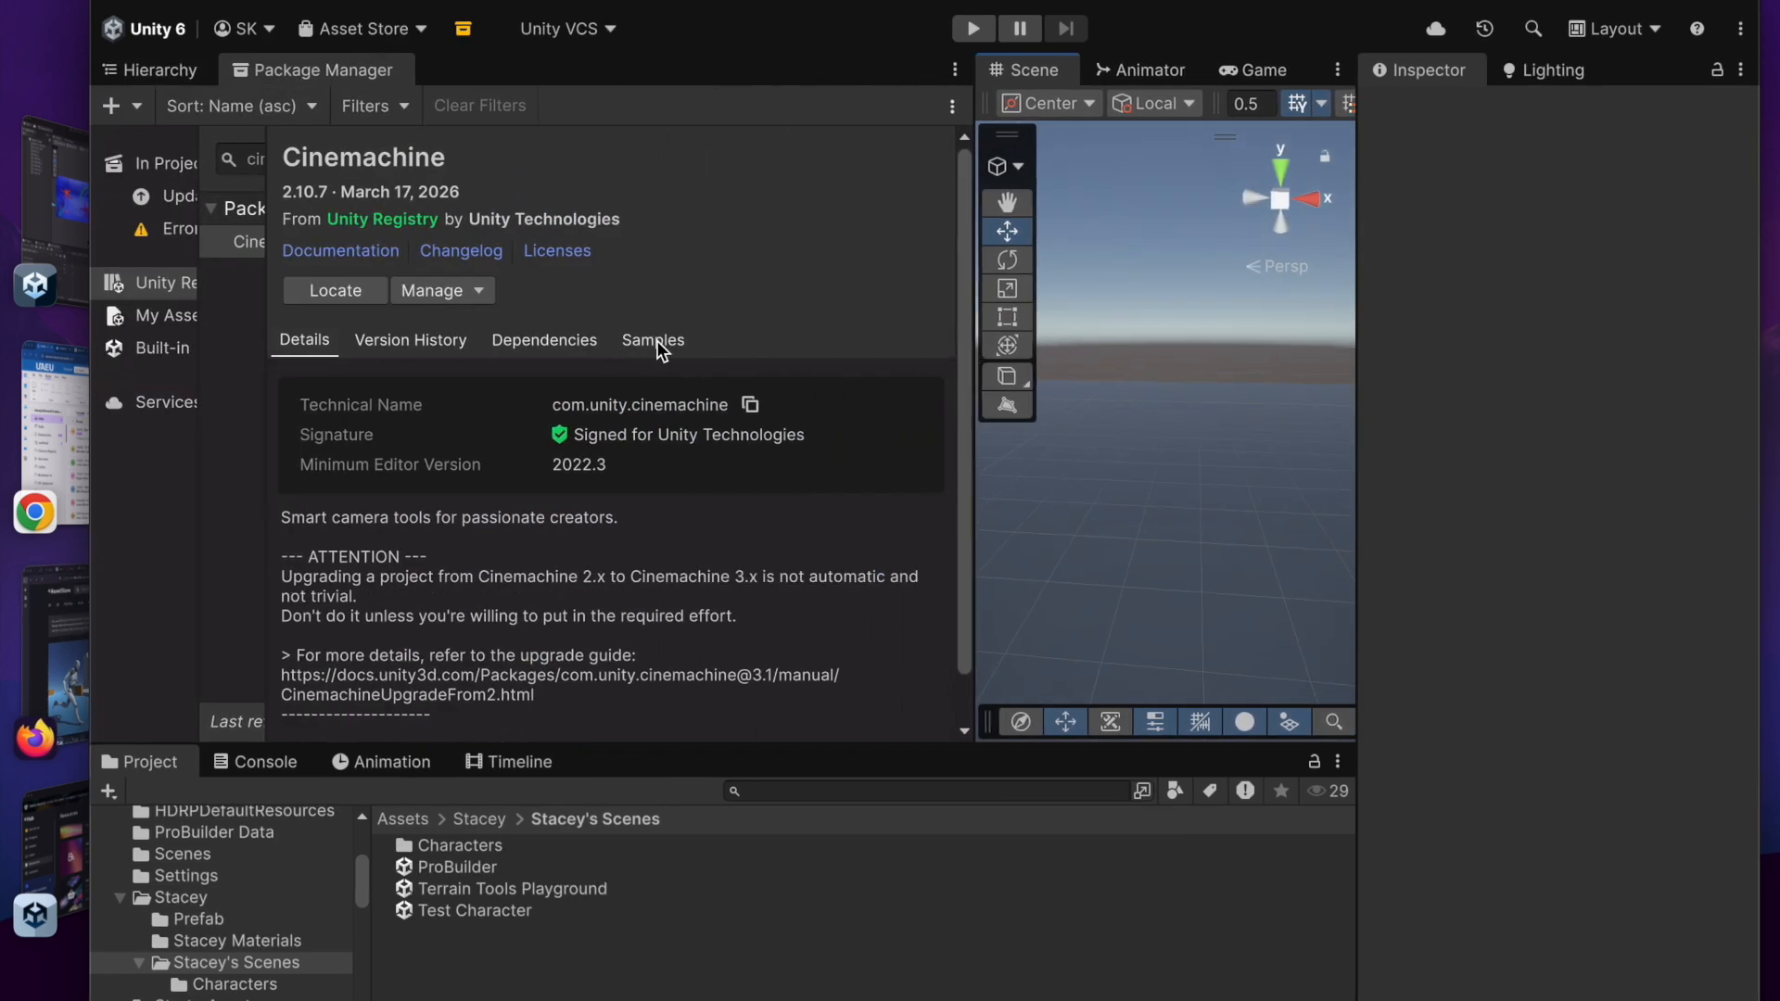
drag(264, 431, 541, 425)
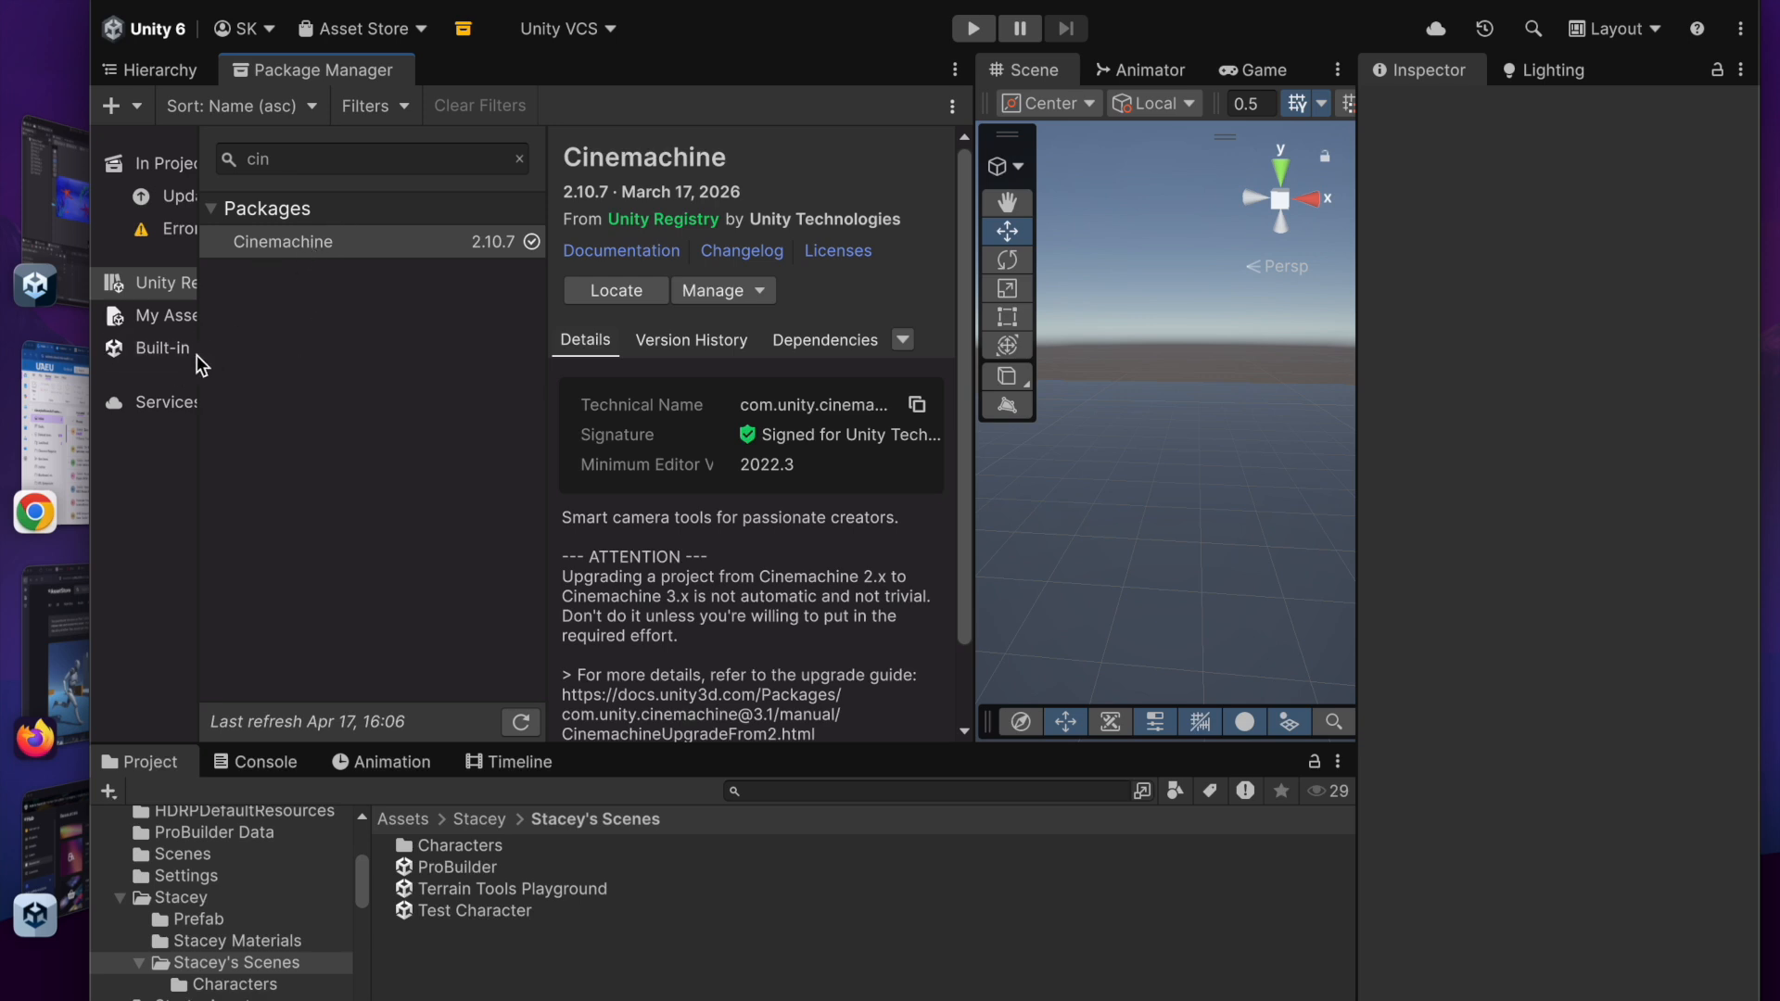
drag(197, 350, 299, 348)
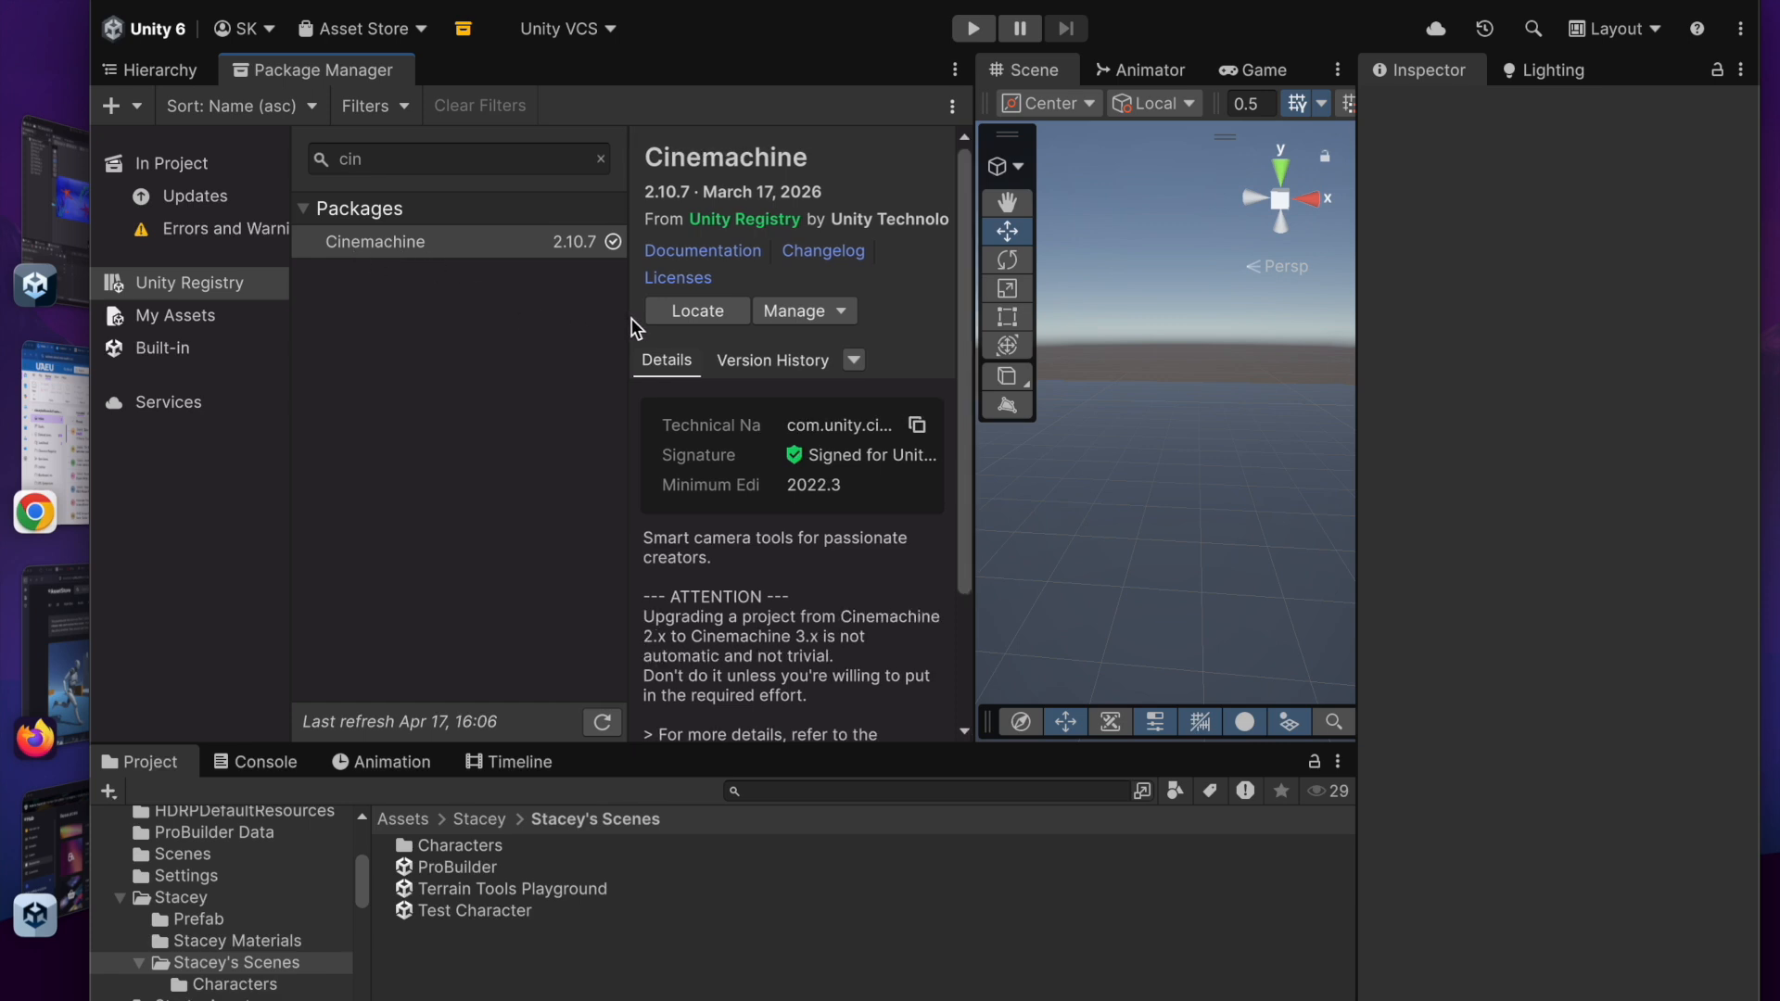
drag(633, 319, 572, 334)
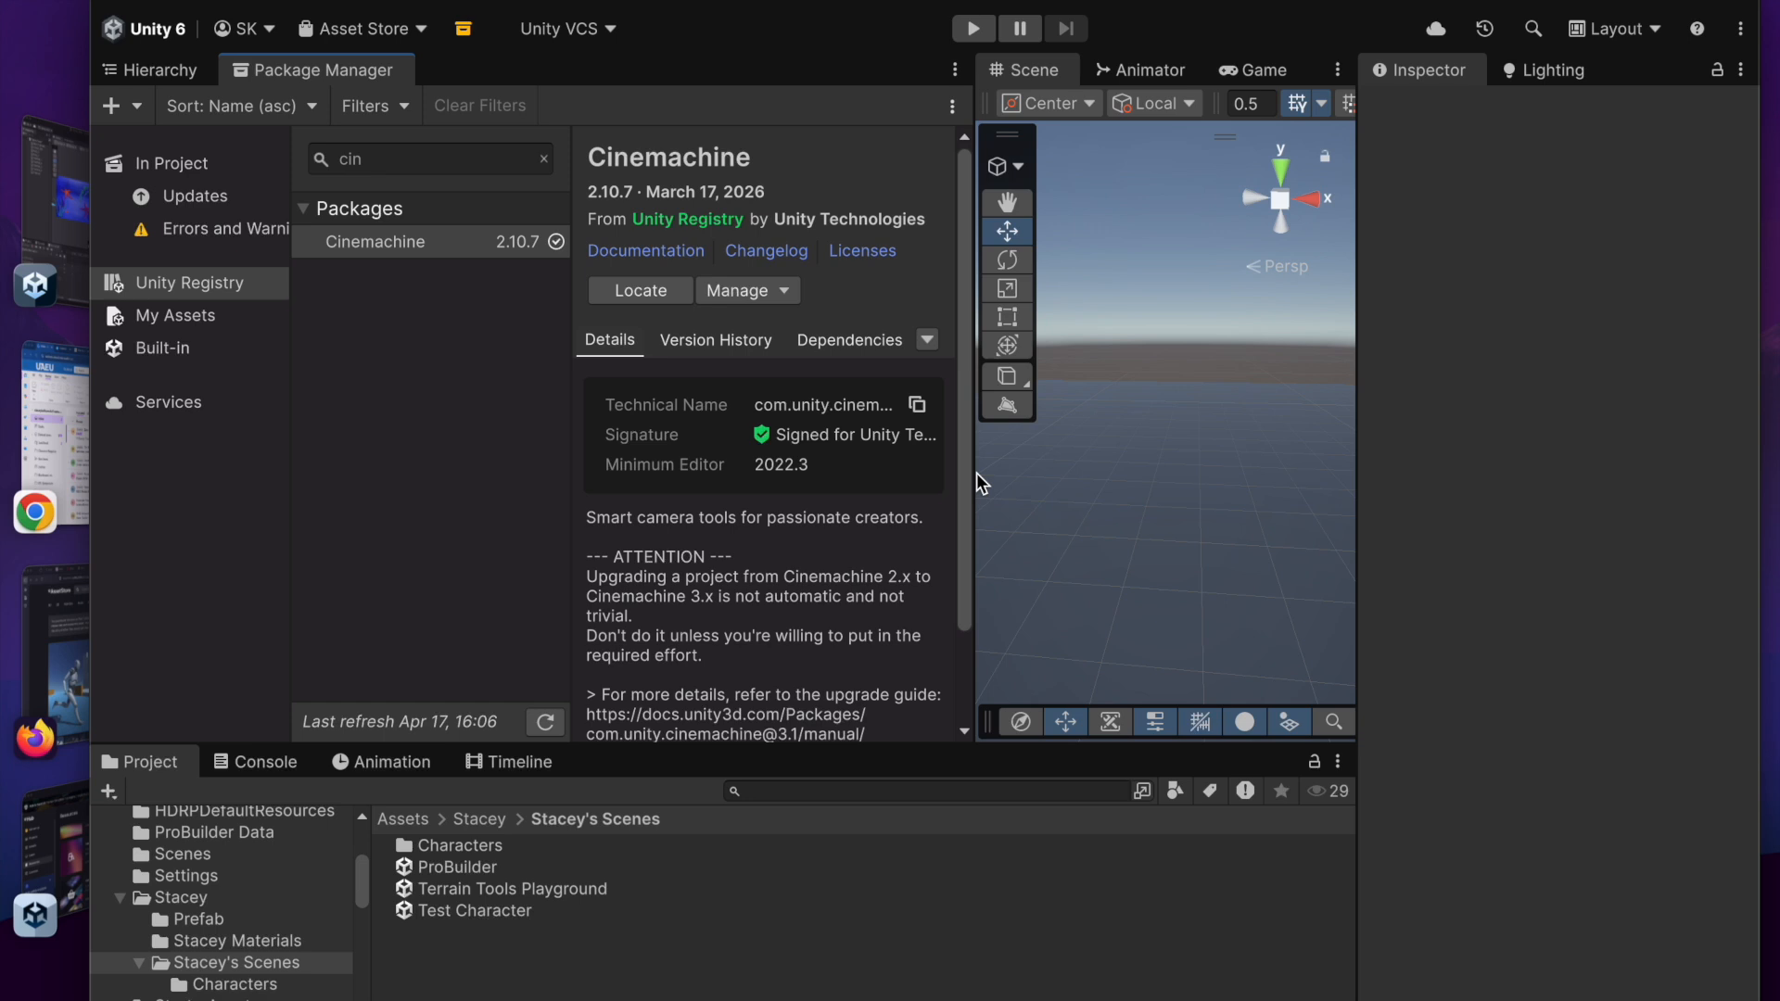
drag(969, 478, 766, 417)
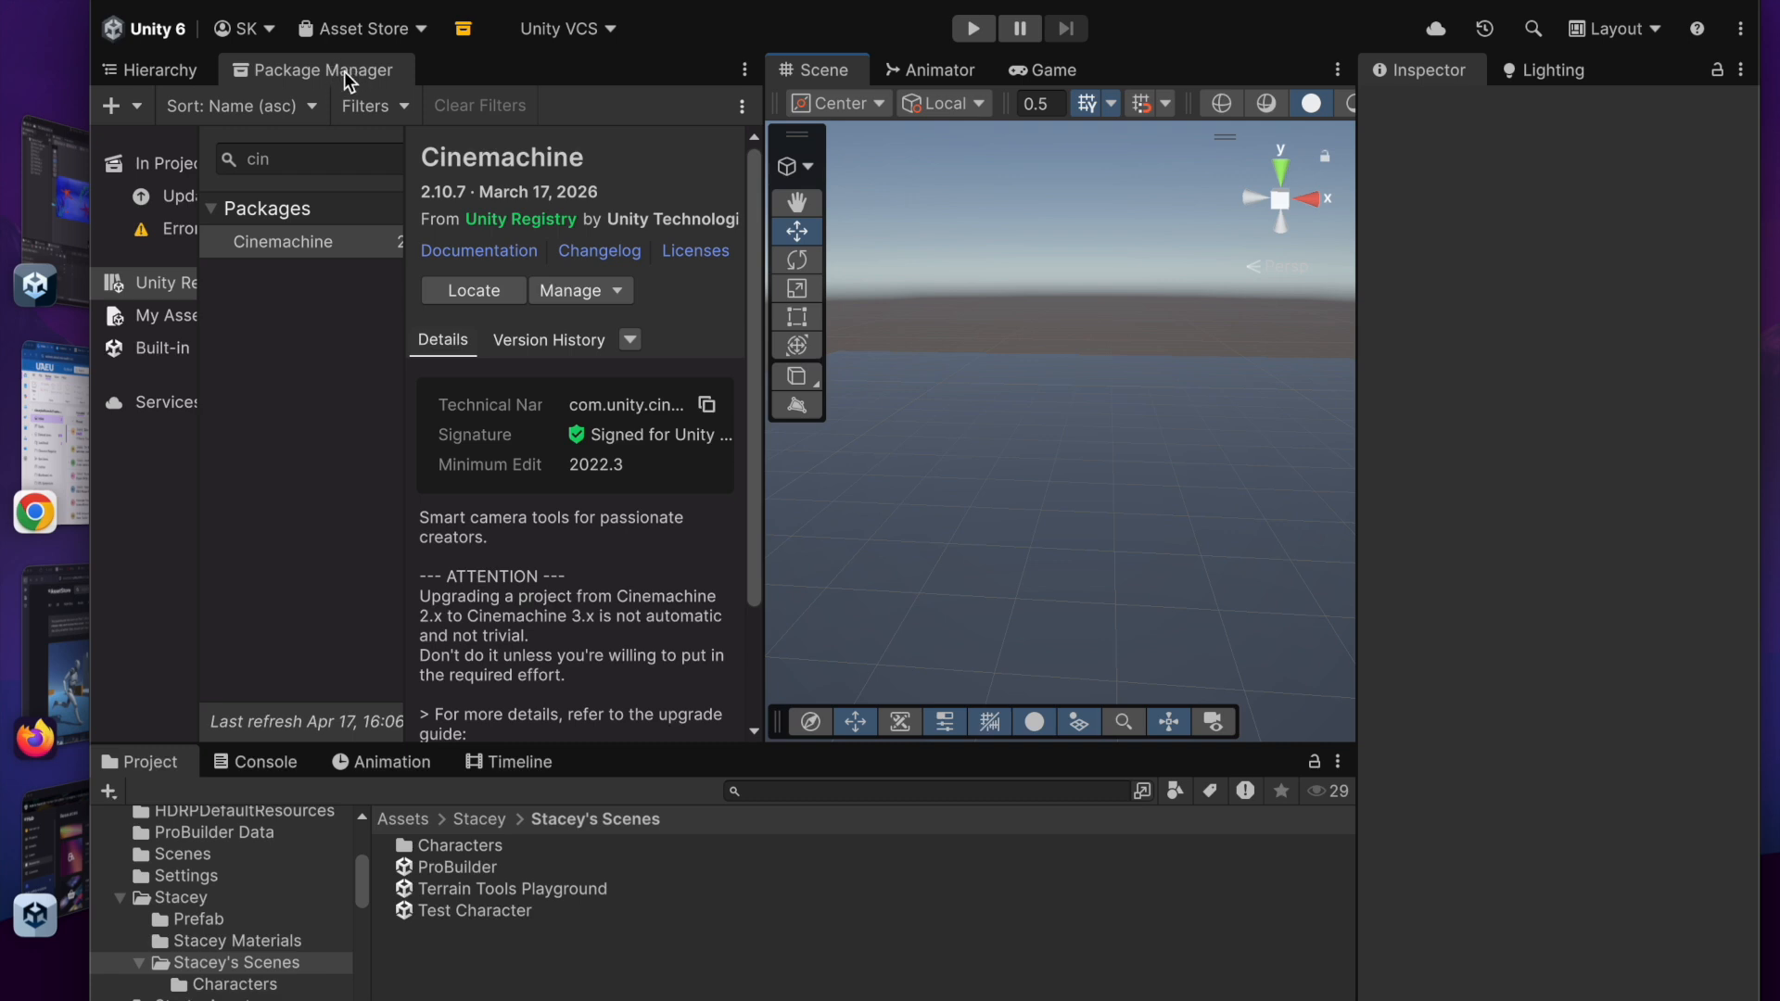
Step: Locate the Package Manager entry among the editor's Package Management windows
click(1205, 0)
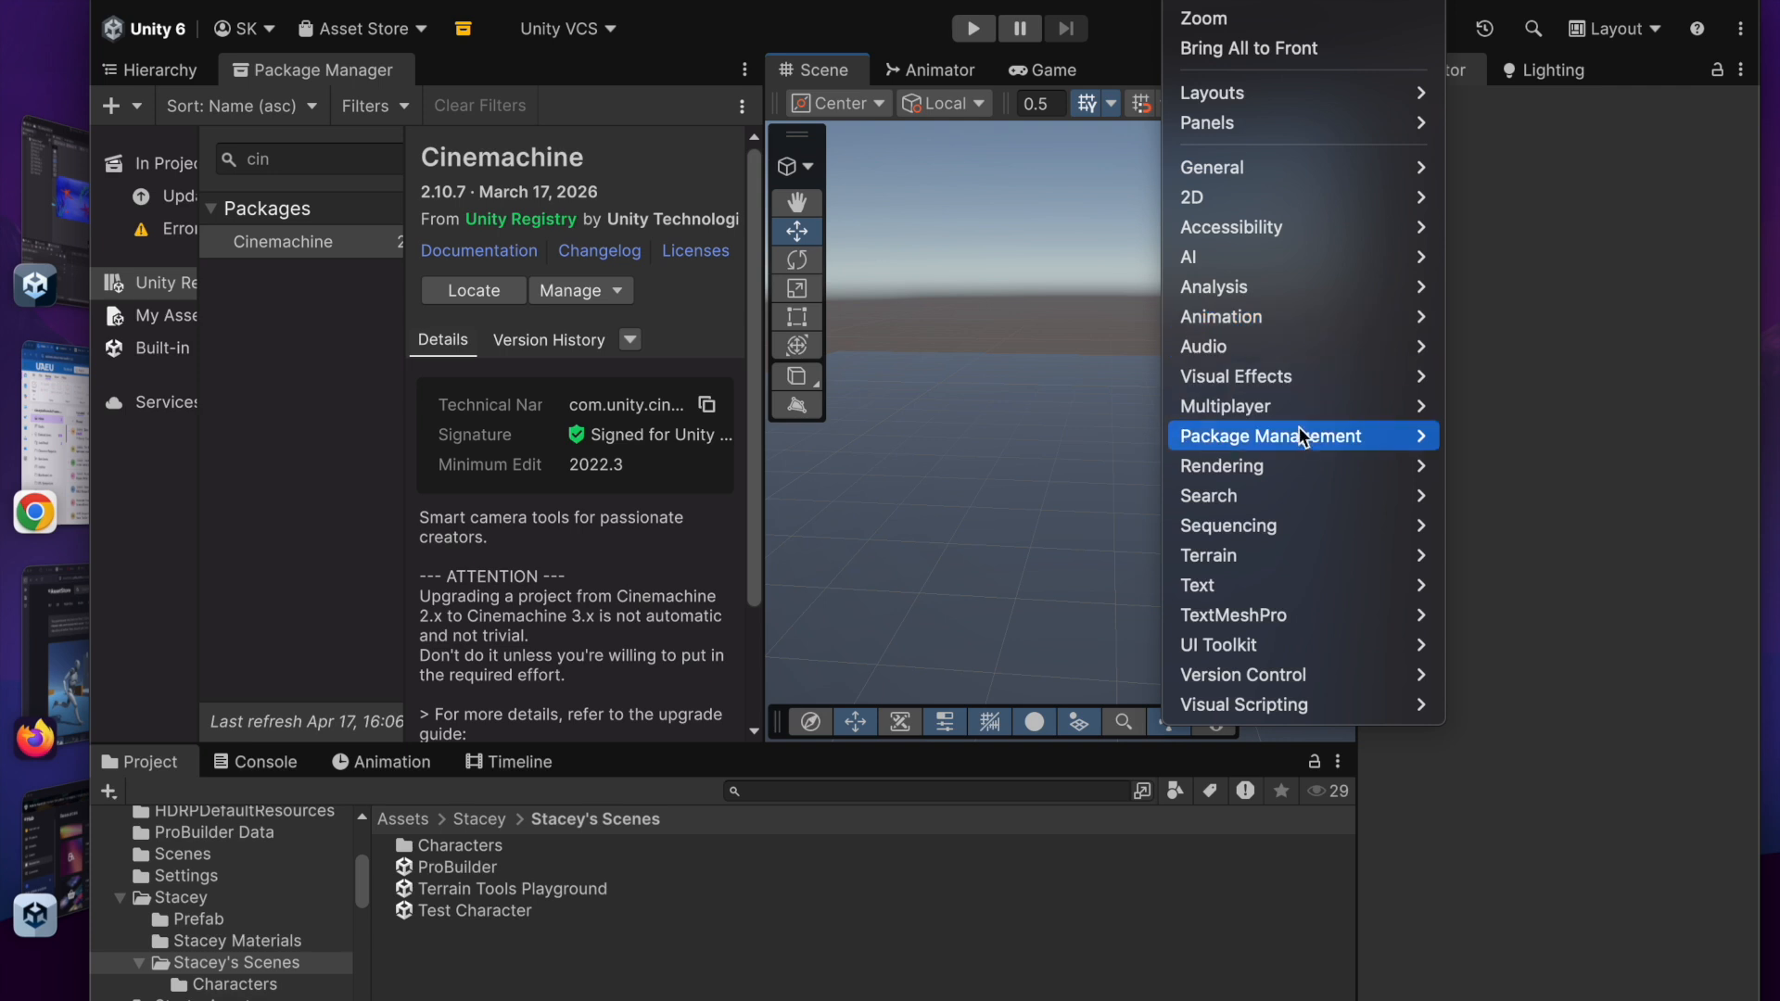
mouse_move(1233, 437)
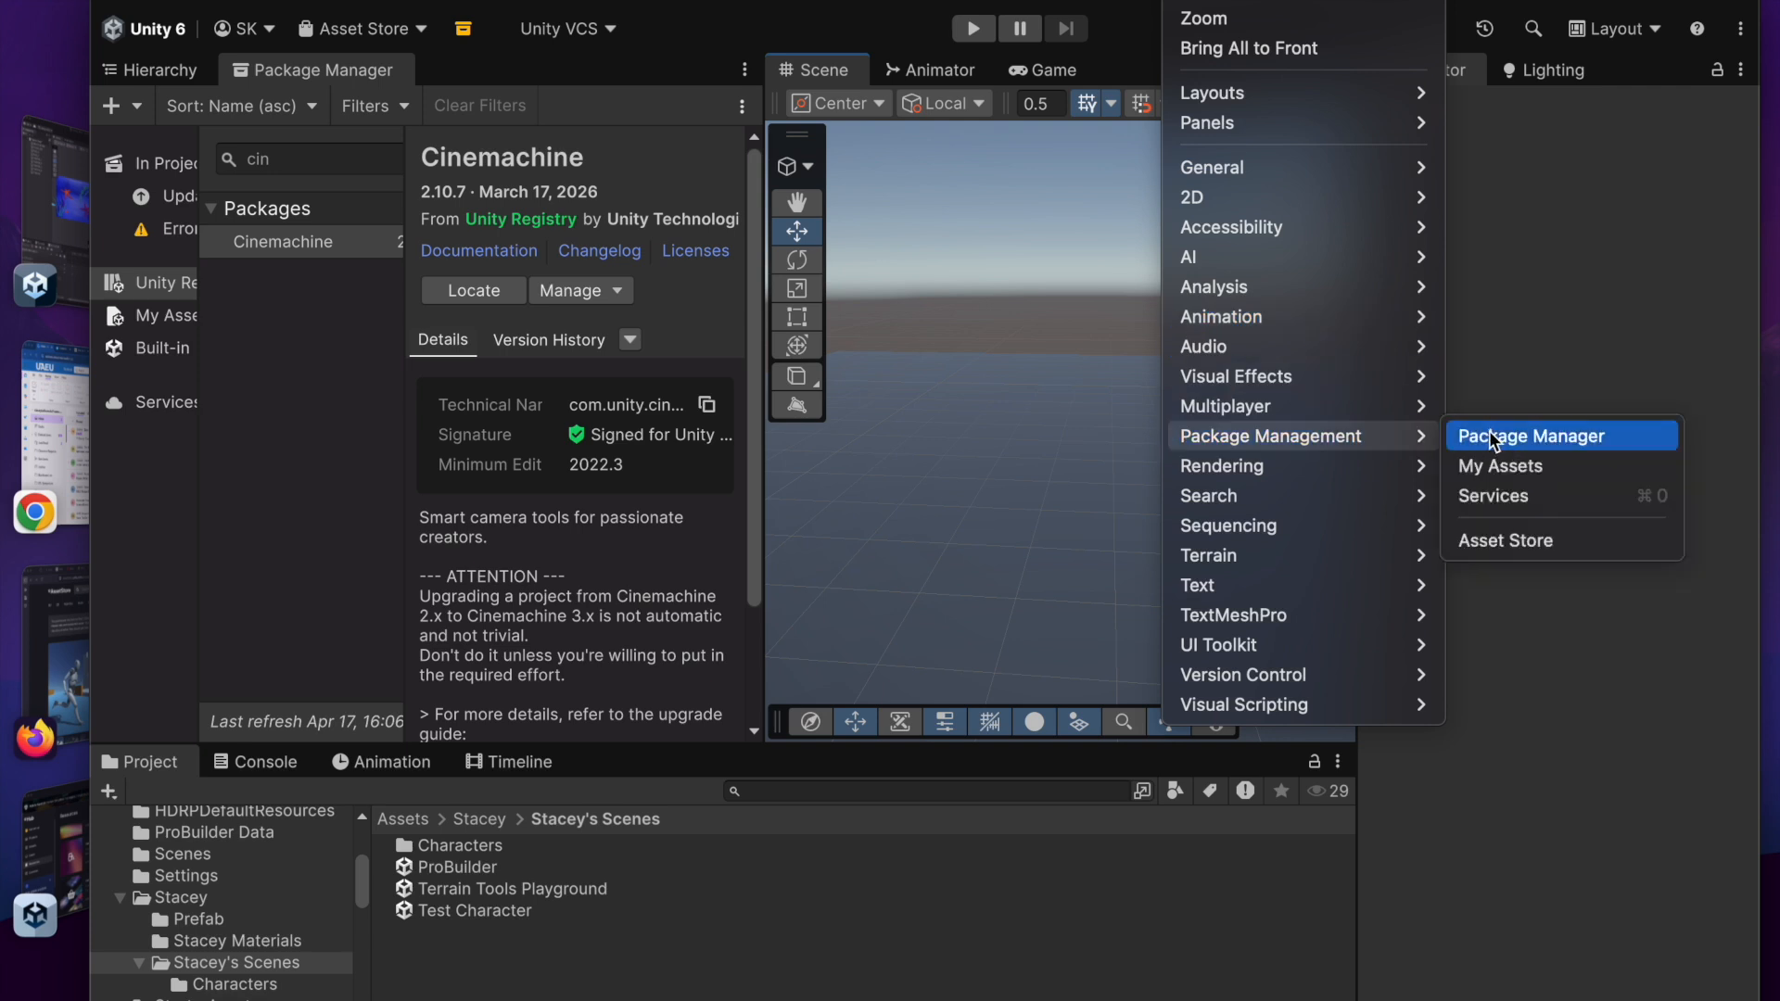
click(346, 79)
drag(354, 78, 265, 88)
Step: Return to the Hierarchy, resize its pane to a narrow column beside the Scene view and enlarge the editor window
drag(768, 280, 258, 285)
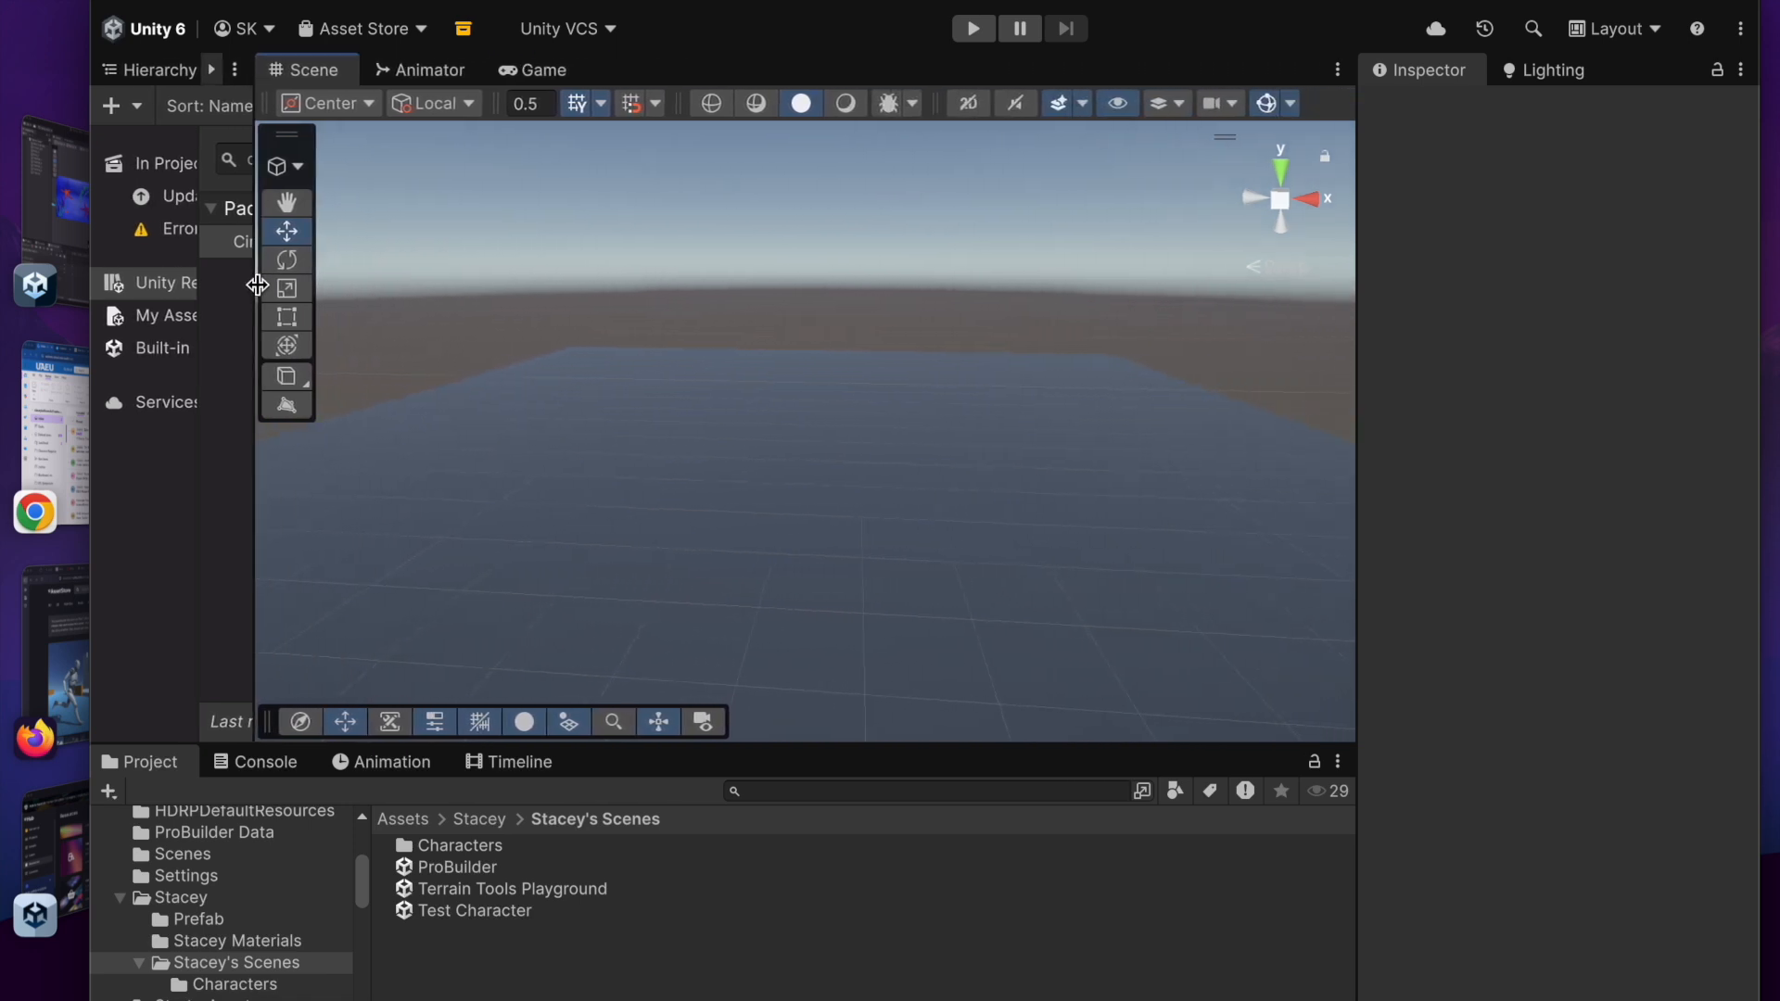
click(156, 70)
drag(256, 360, 380, 350)
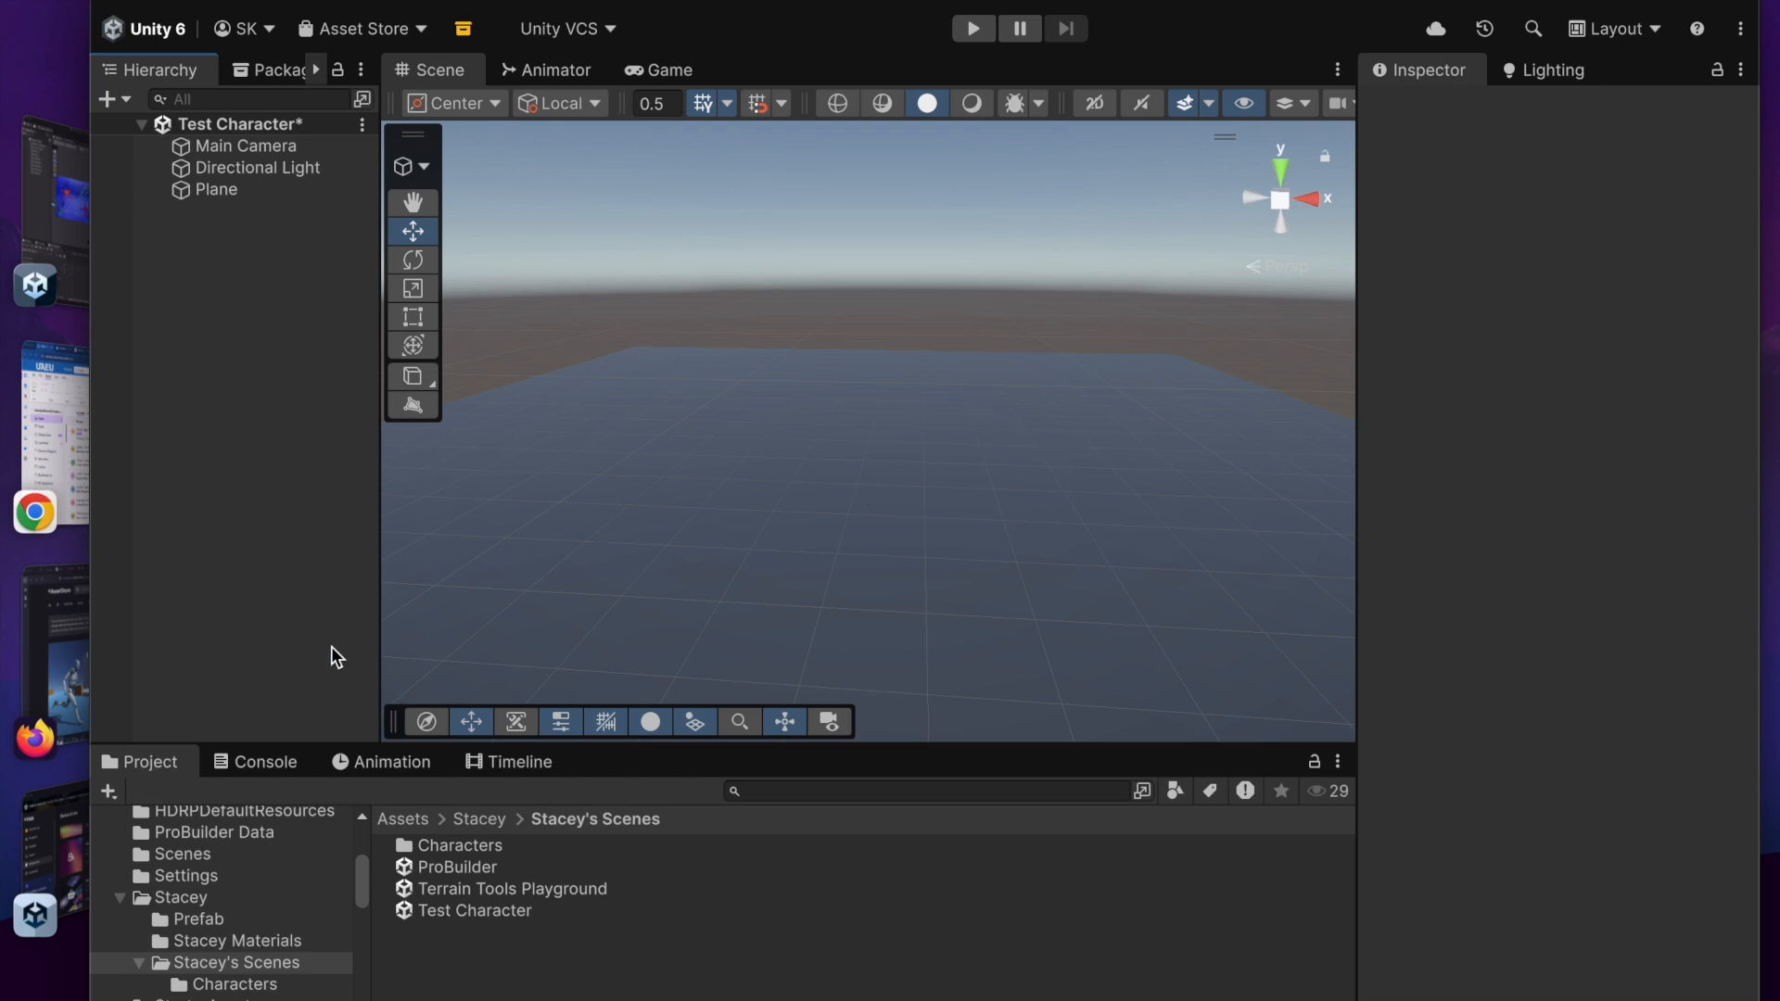
click(162, 0)
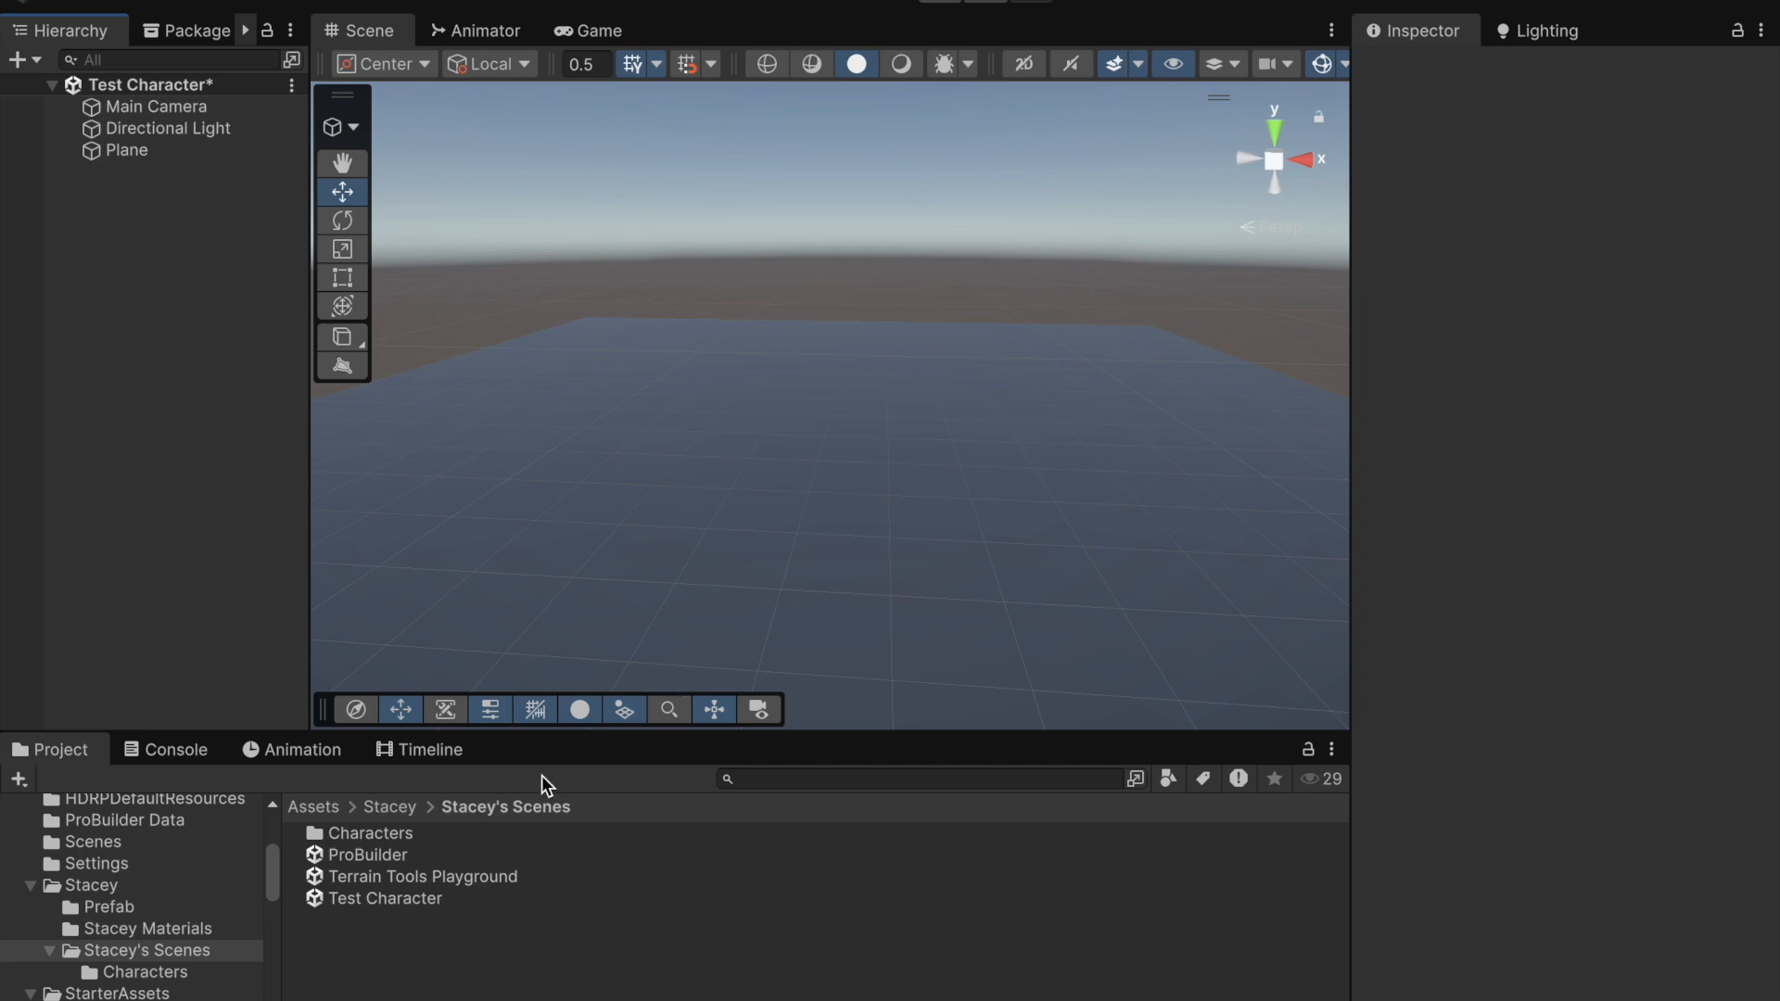
Step: Browse the Characters folder inside Stacey's Scenes and show the FitGrandma_Eyes_MAT1 material's settings
click(144, 973)
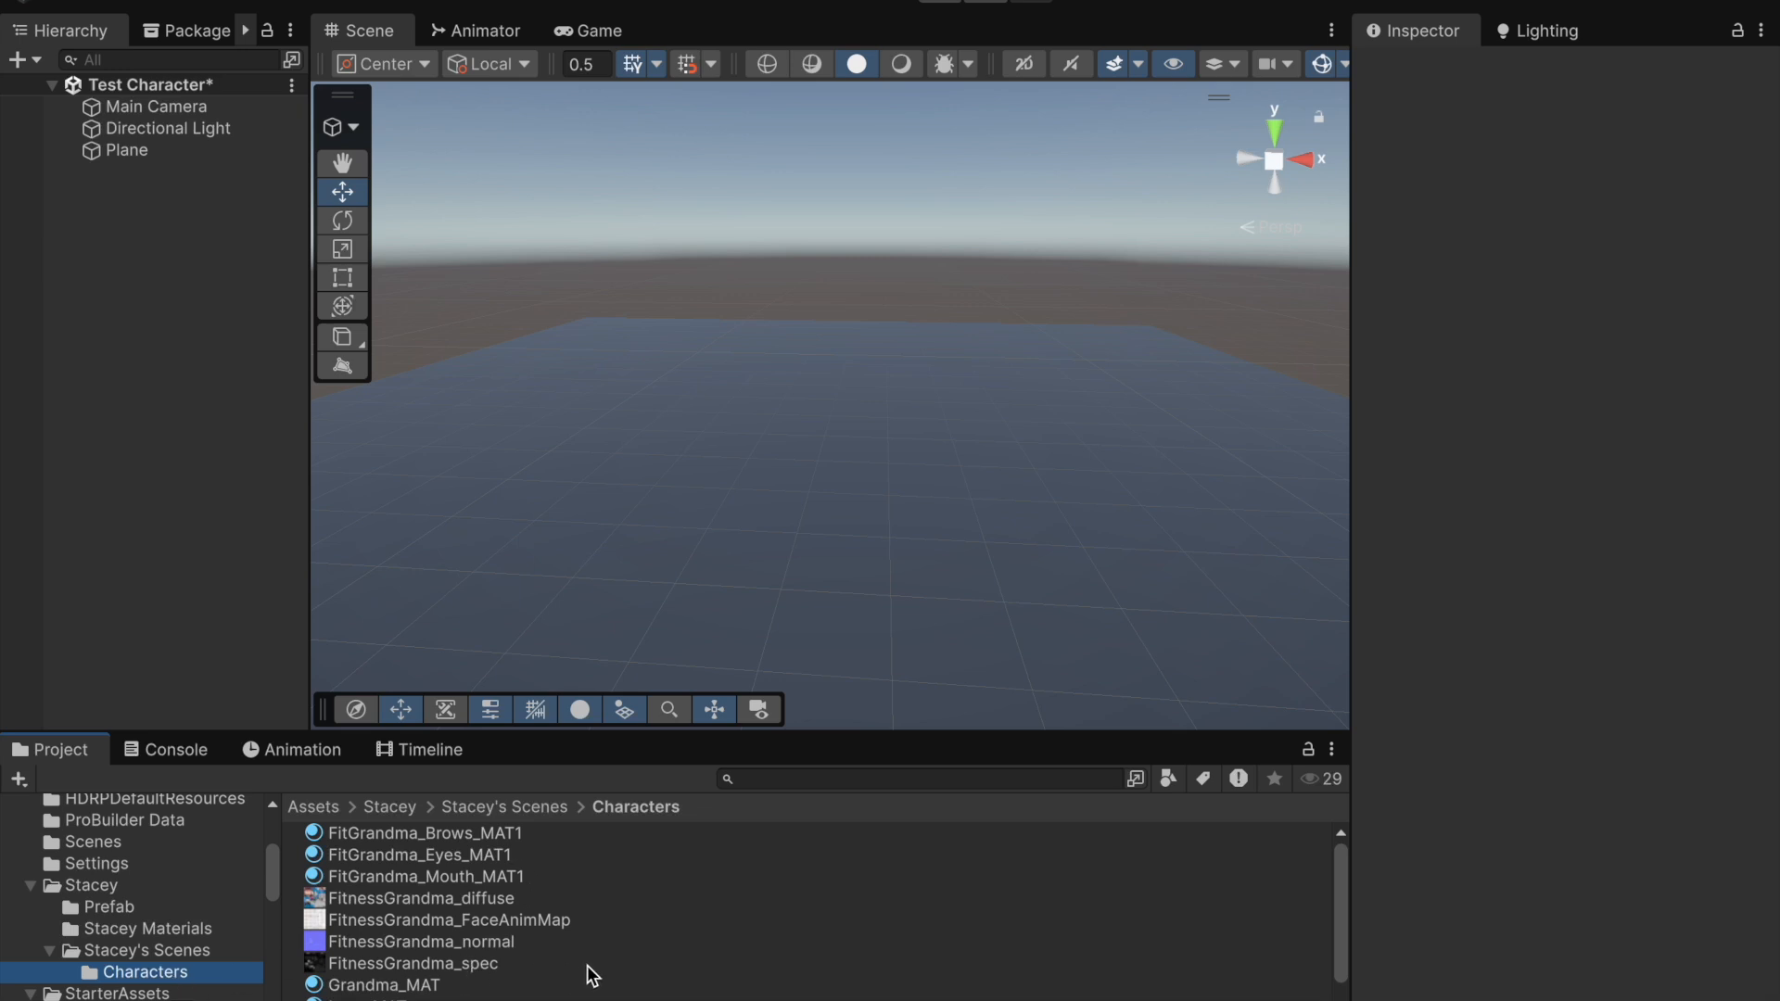
scroll(598, 969, down, 1)
drag(416, 1000, 323, 886)
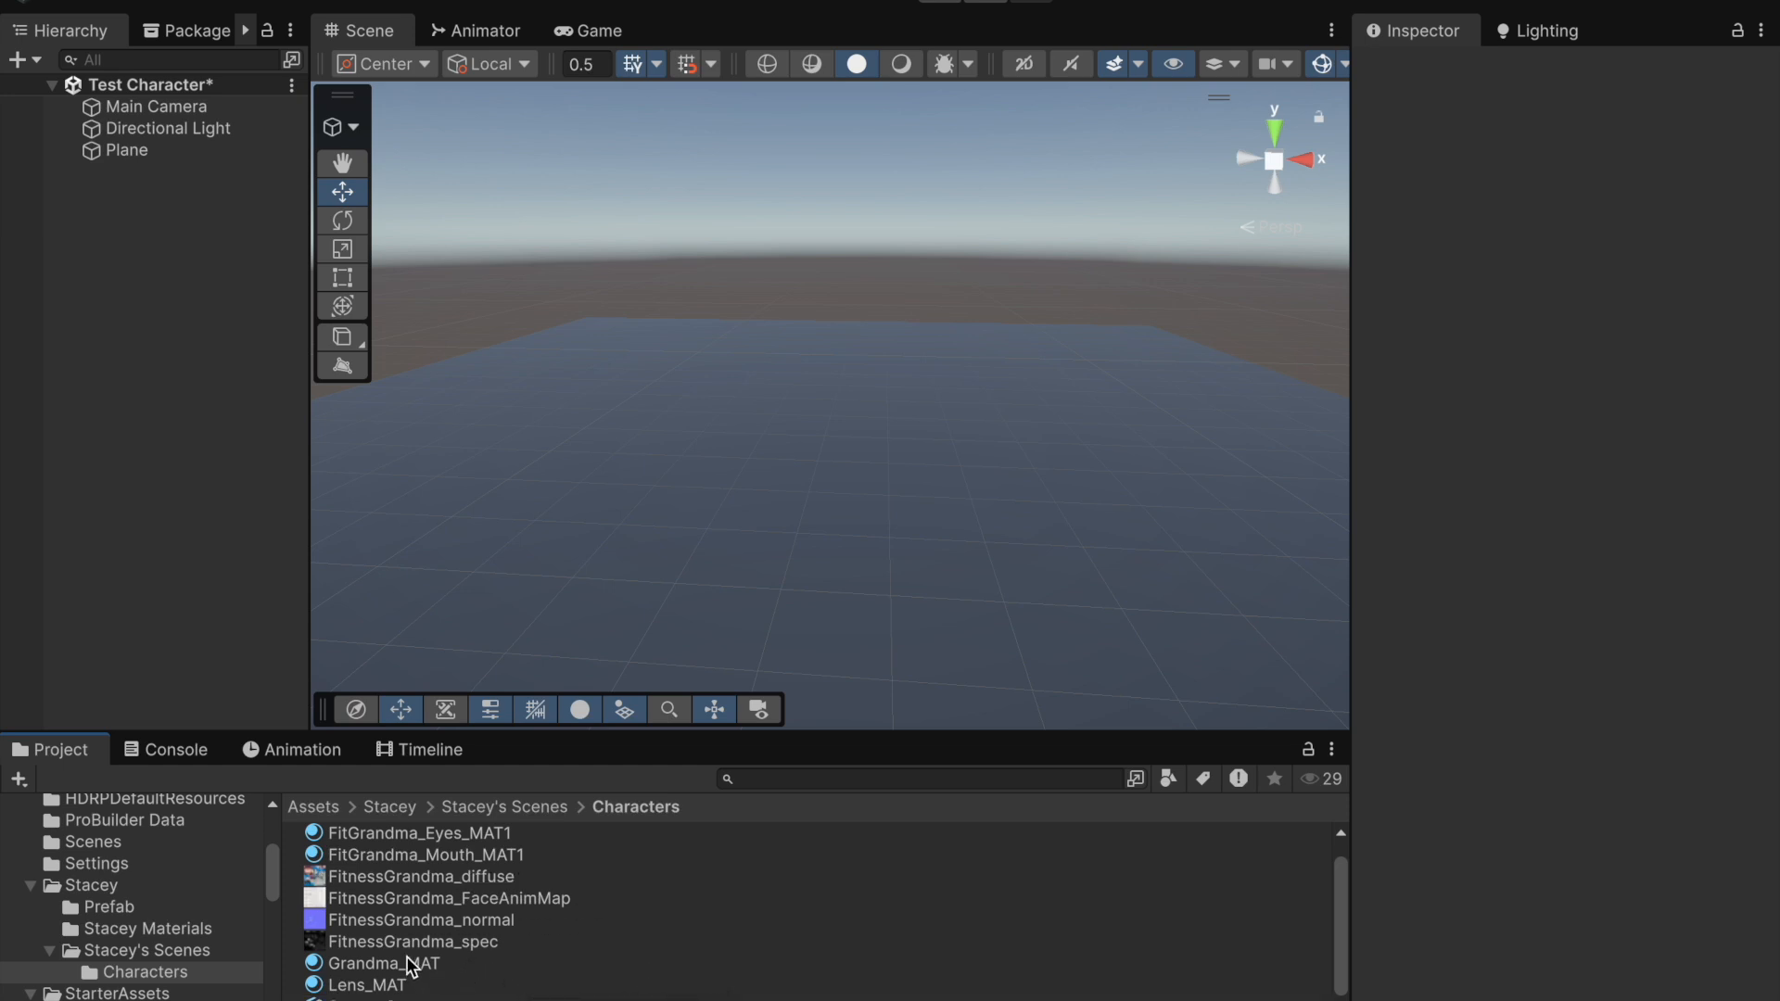
scroll(459, 839, up, 1)
click(457, 851)
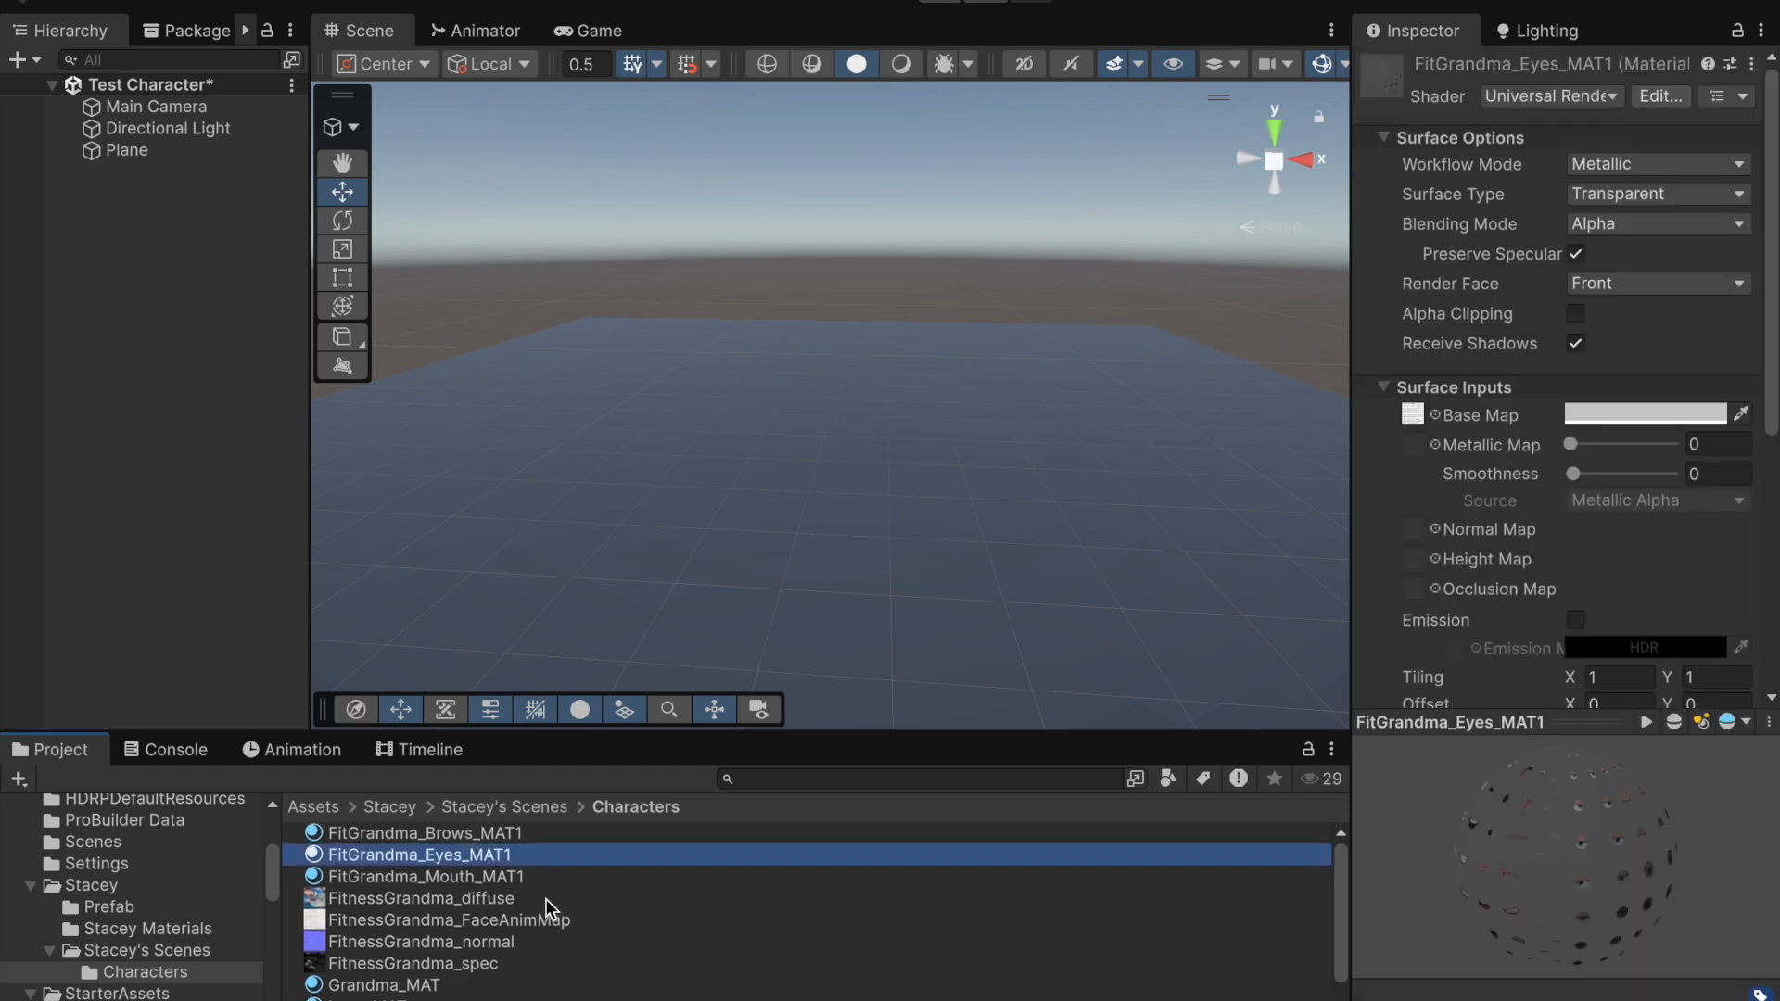
Step: Delete all the materials, textures and the model from the Characters folder inside Stacey's Scenes
click(422, 835)
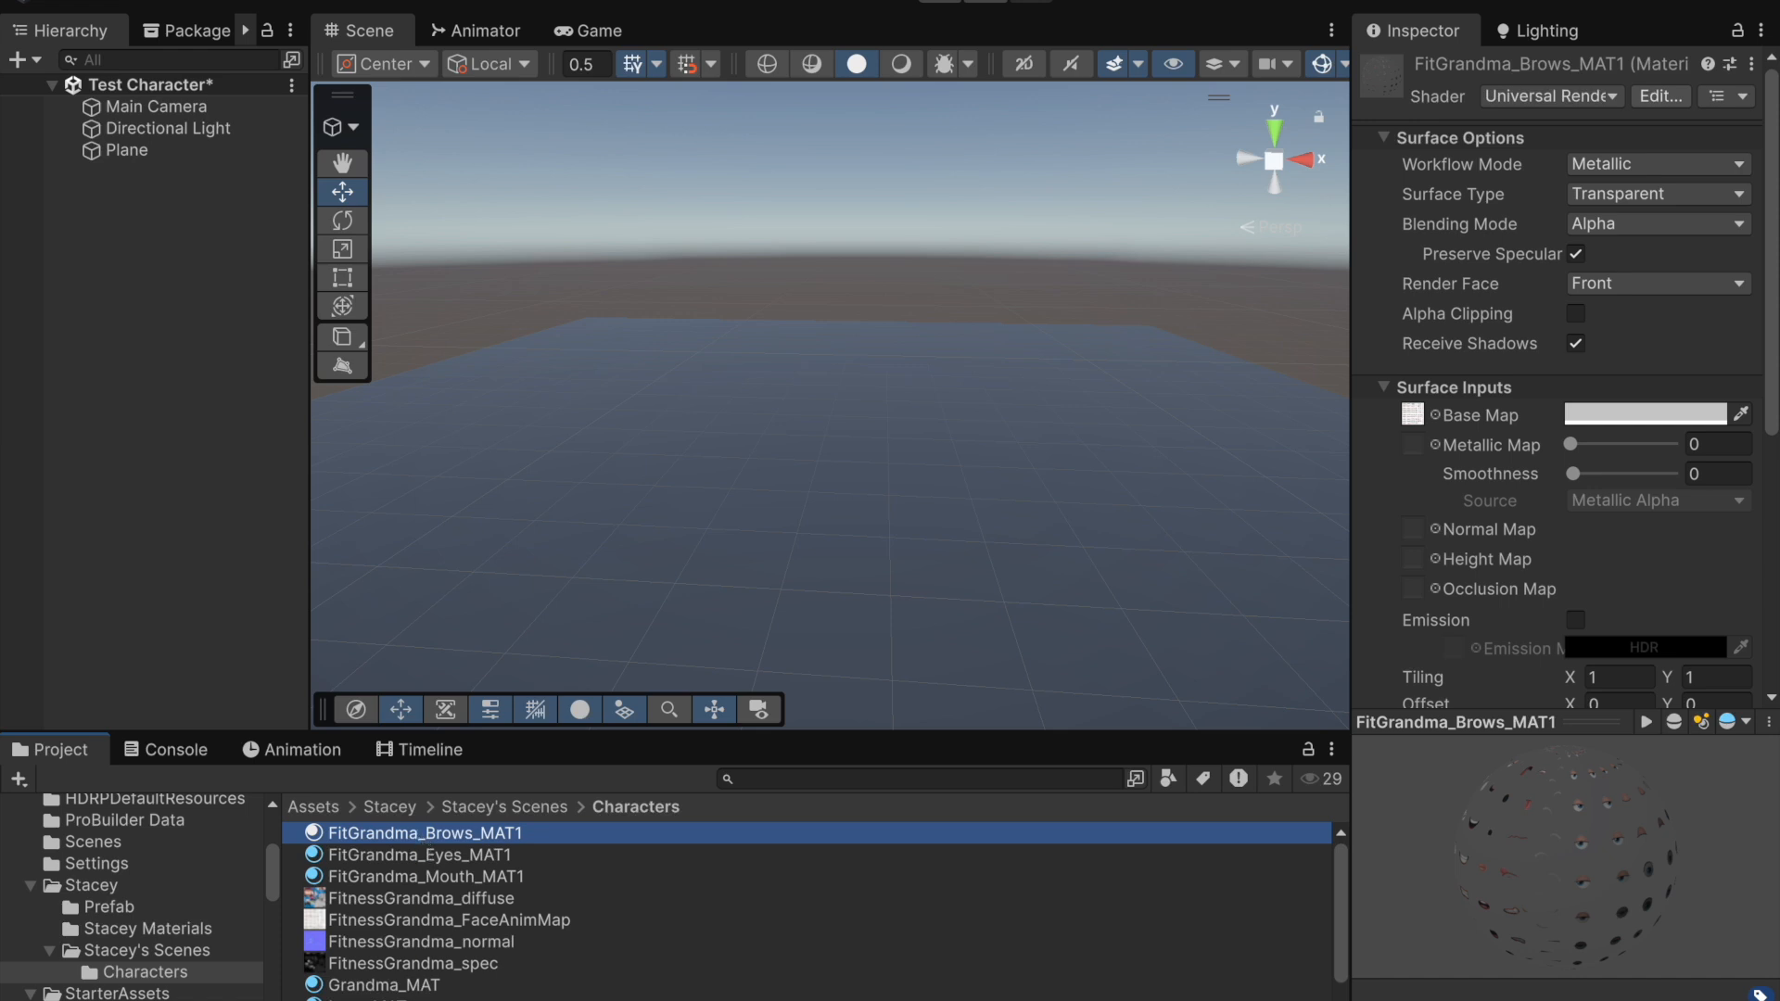
scroll(807, 909, down, 1)
key(ctrl+a)
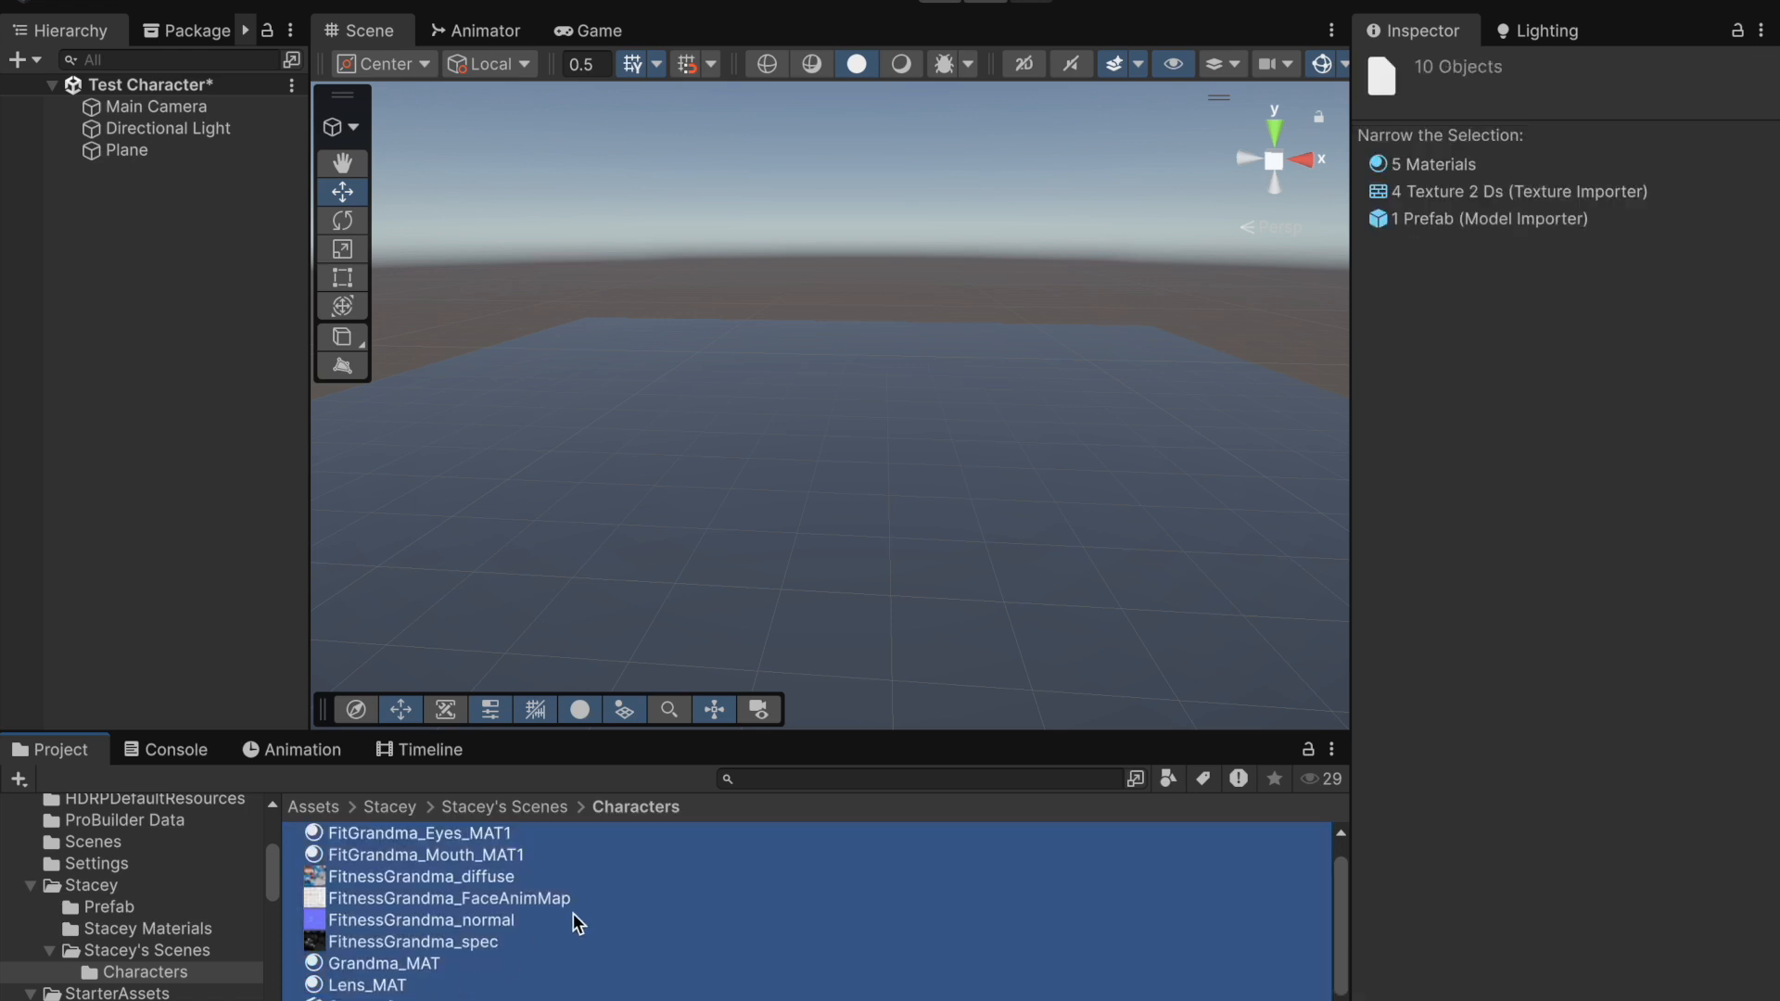
right_click(658, 876)
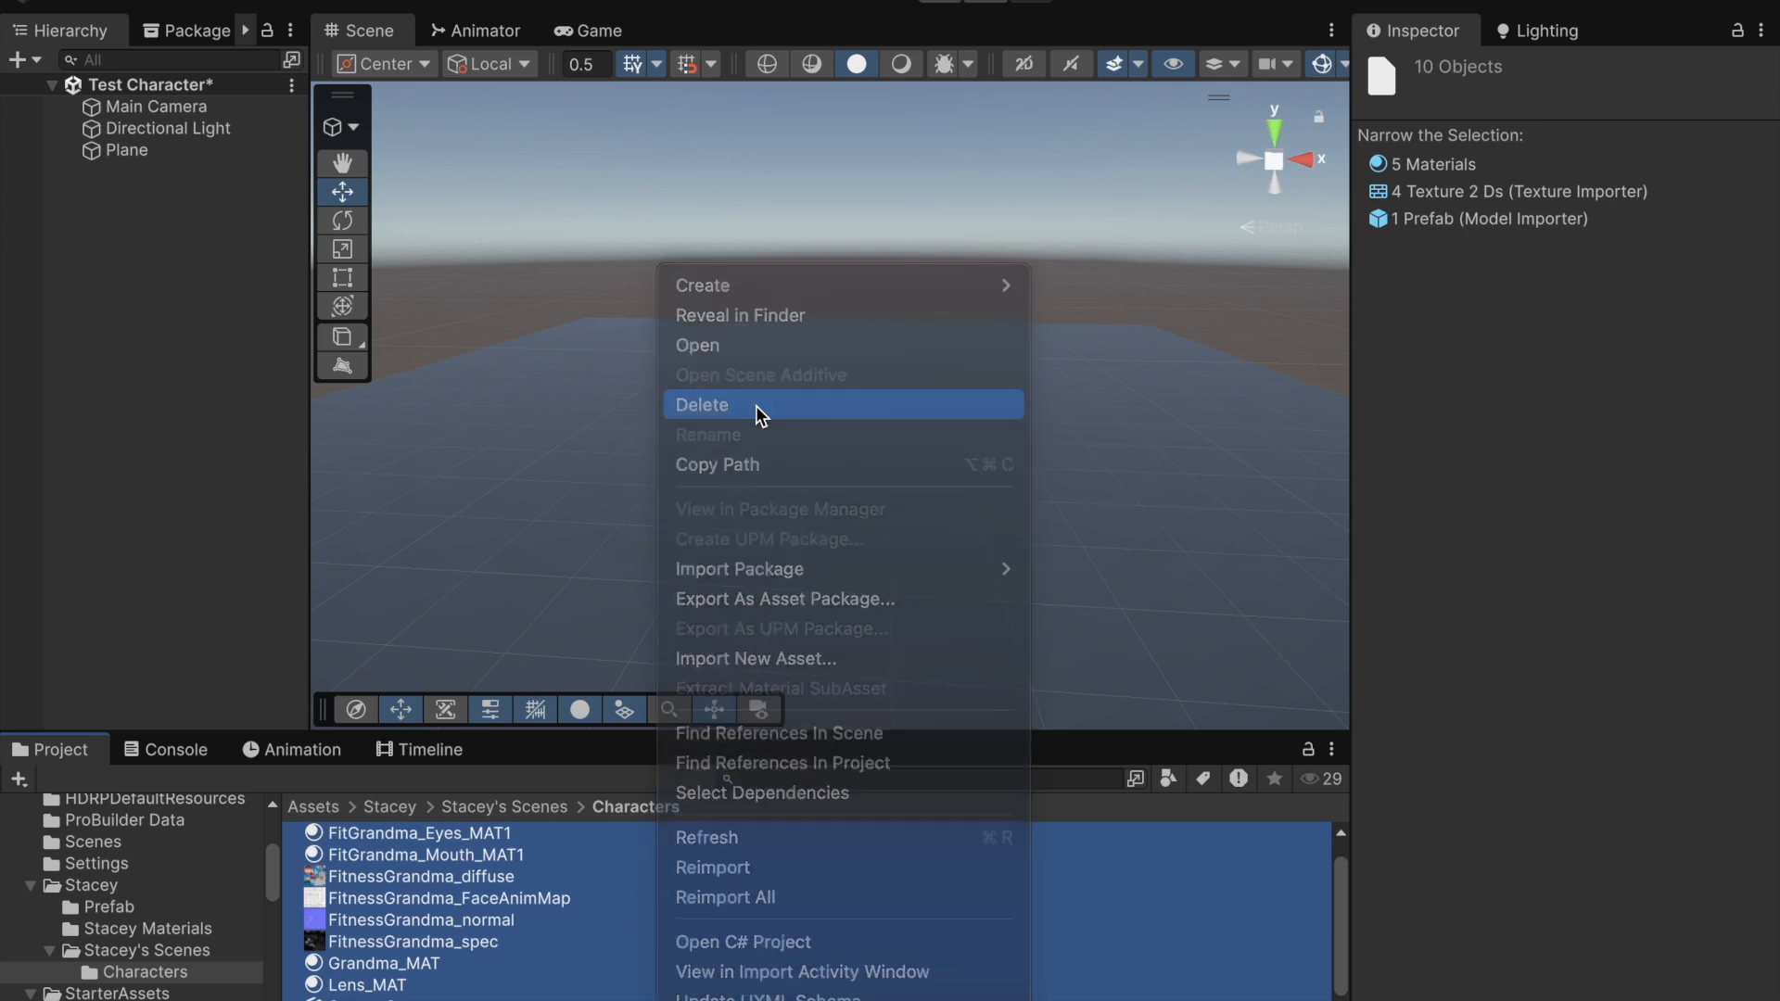
click(755, 404)
click(965, 579)
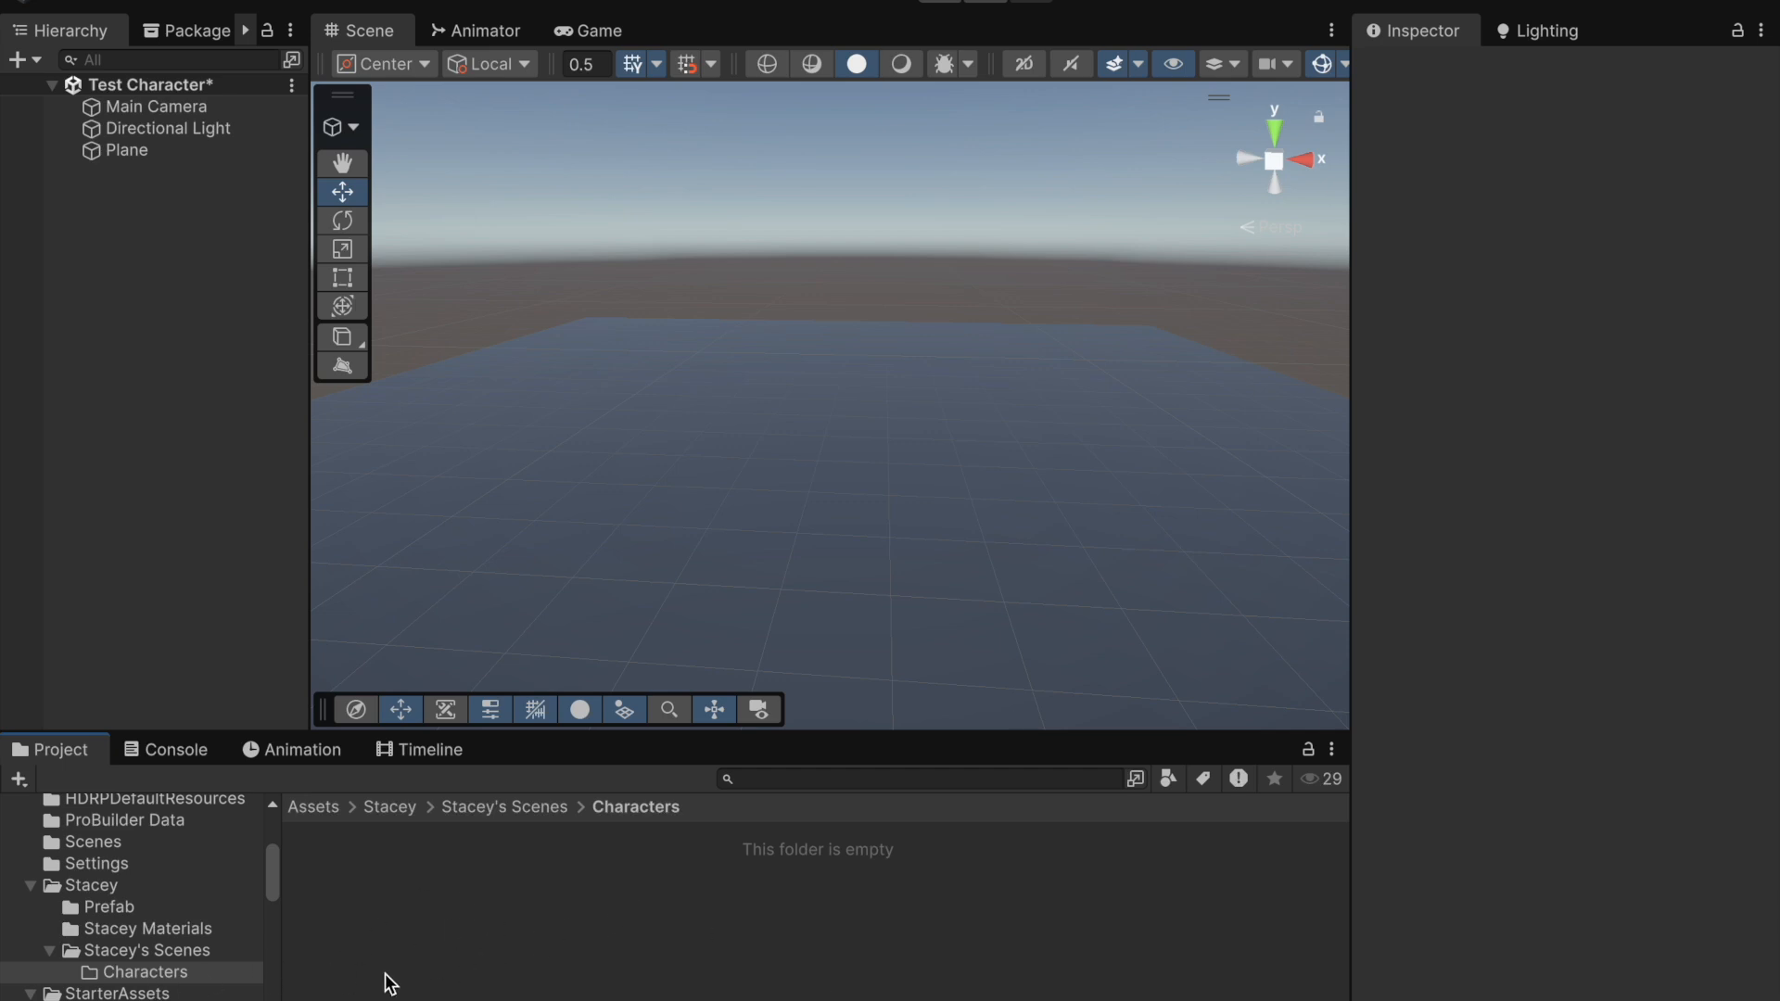
Step: Import Sporty Granny.fbx from the desktop into the empty Characters folder of the Unity project
click(79, 4)
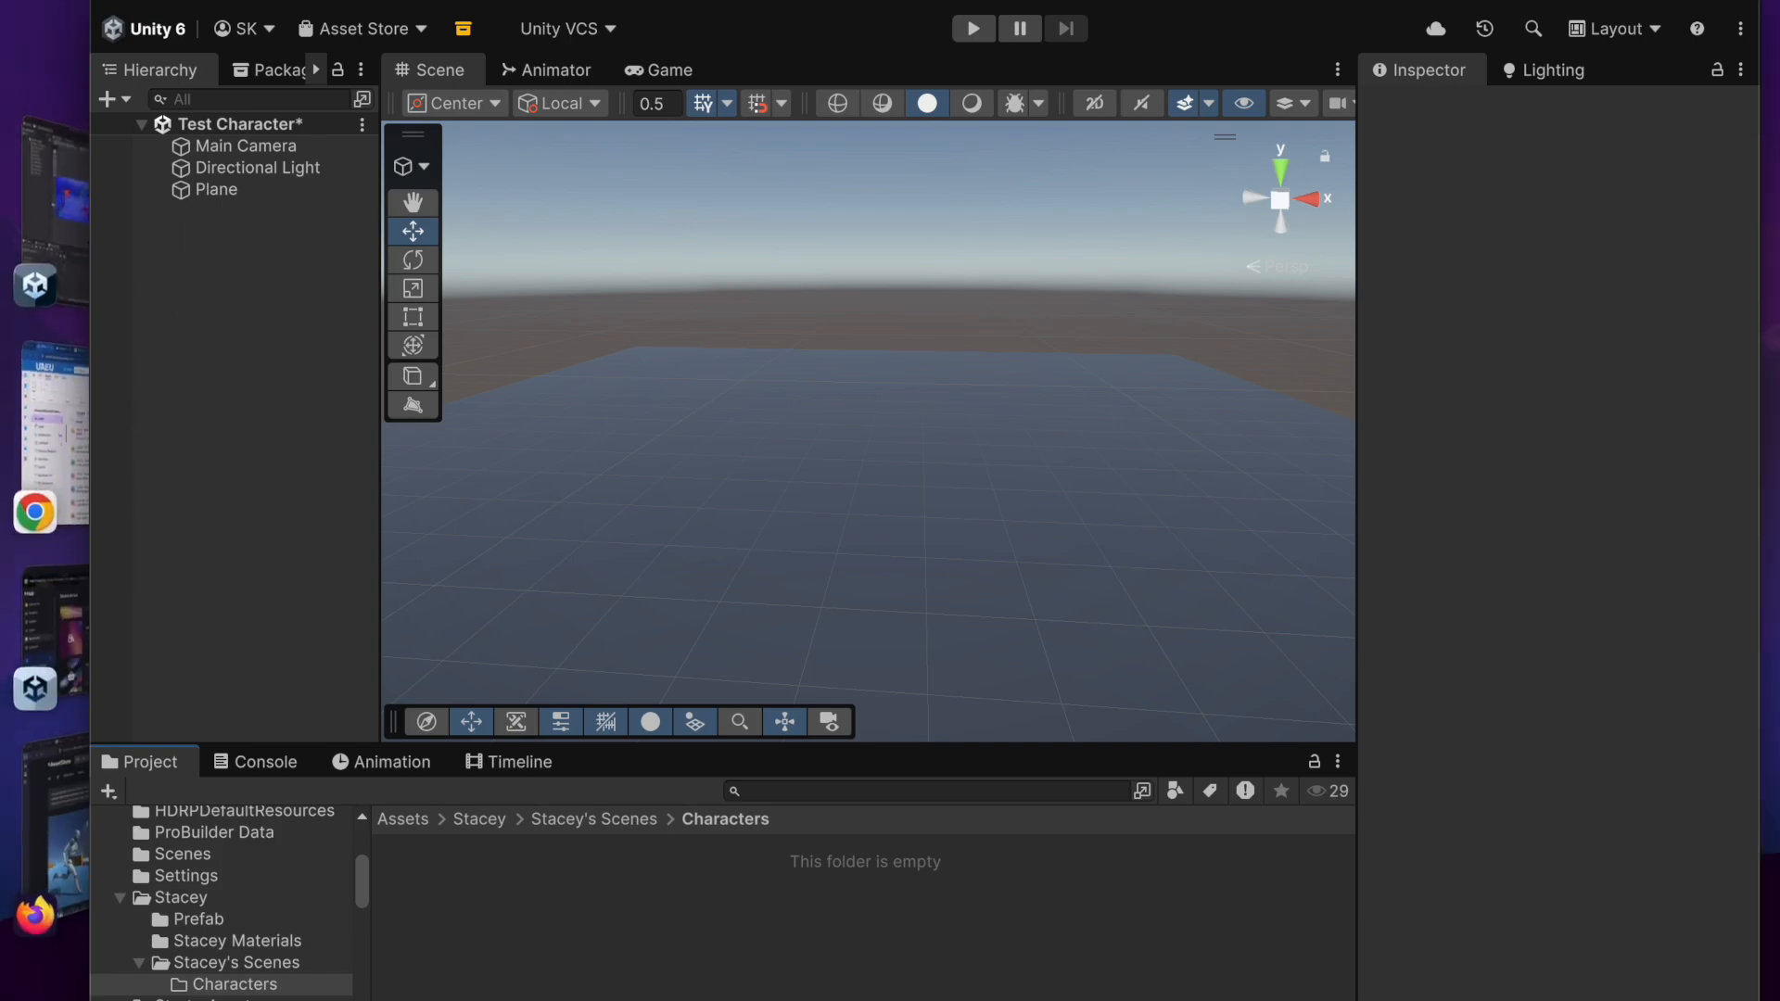
click(41, 974)
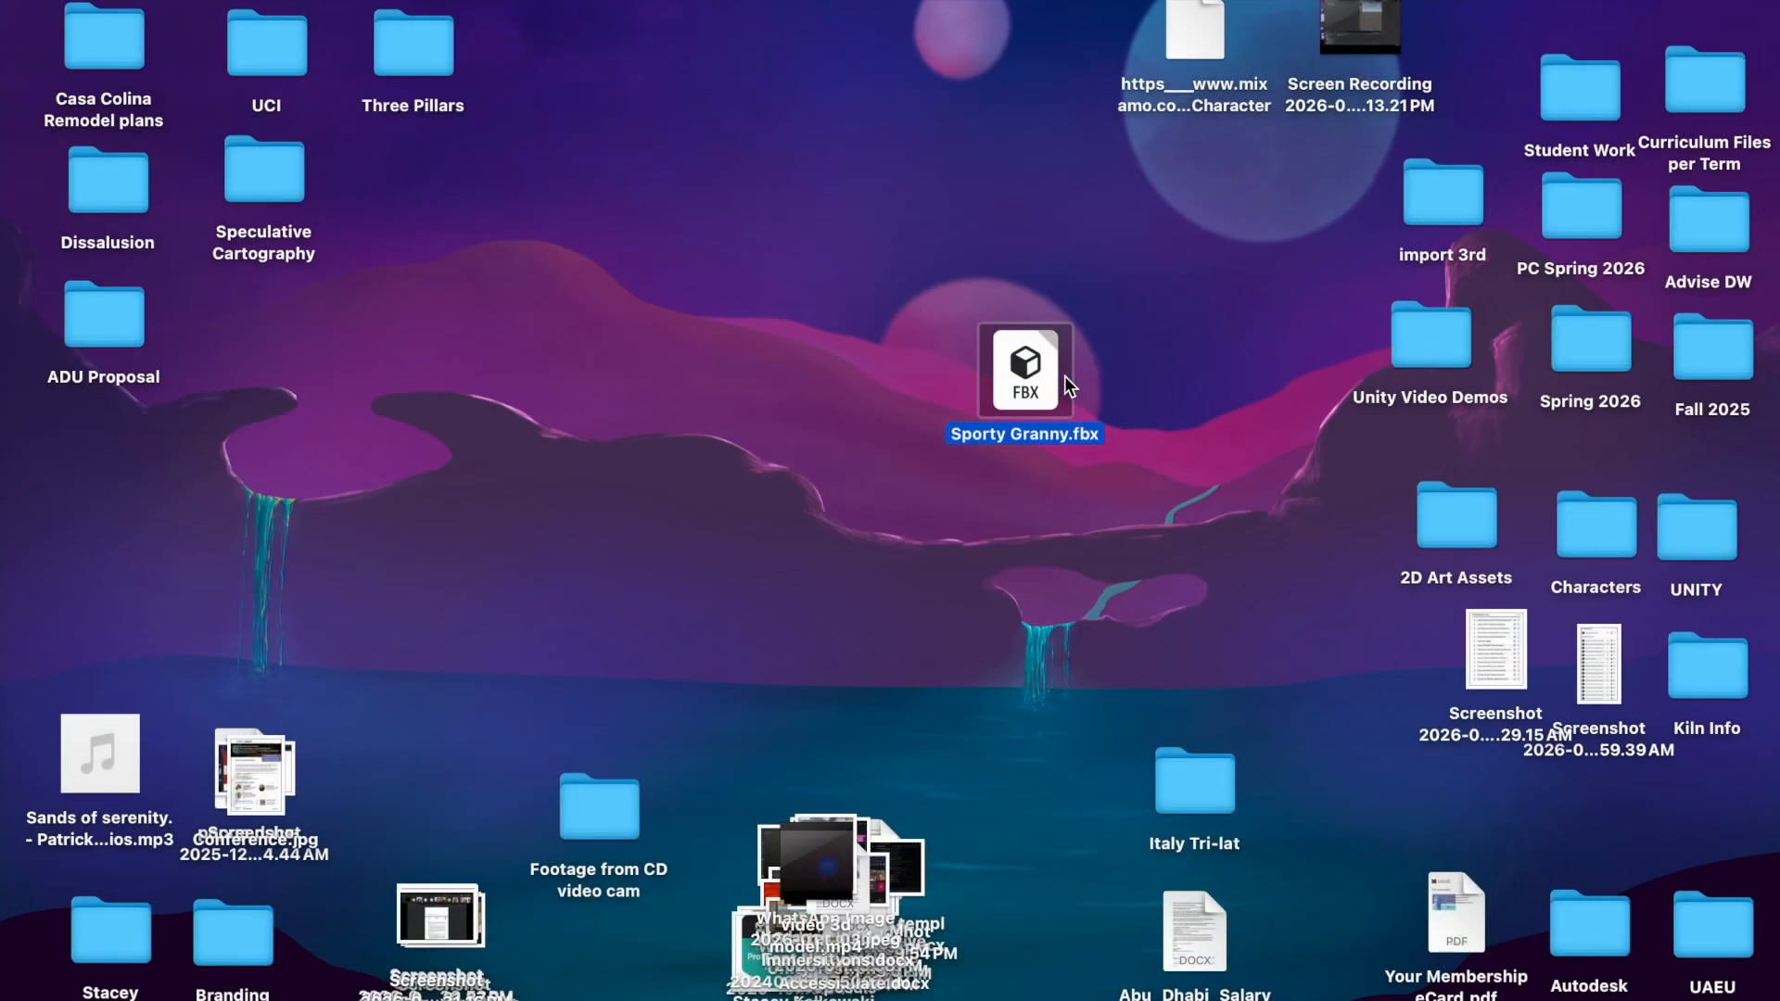
drag(1059, 384, 818, 932)
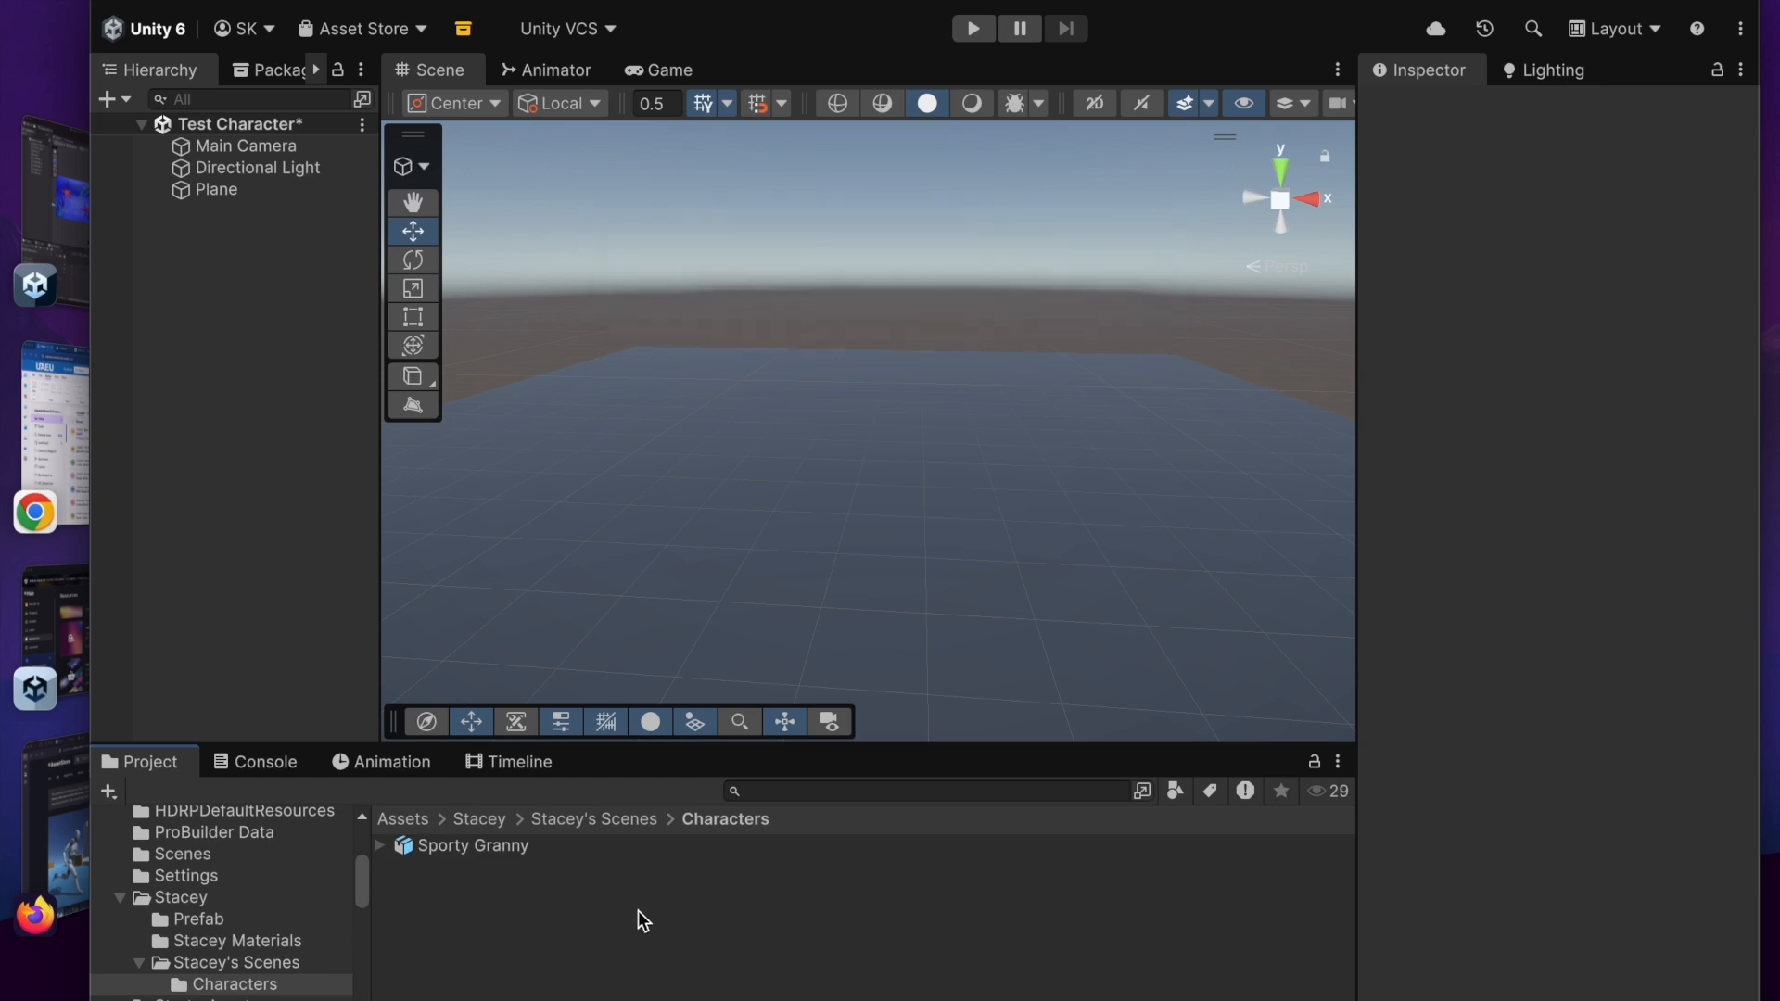
Step: Show the Sporty Granny import settings in a wider Inspector with a smaller preview and review the Model options
click(499, 850)
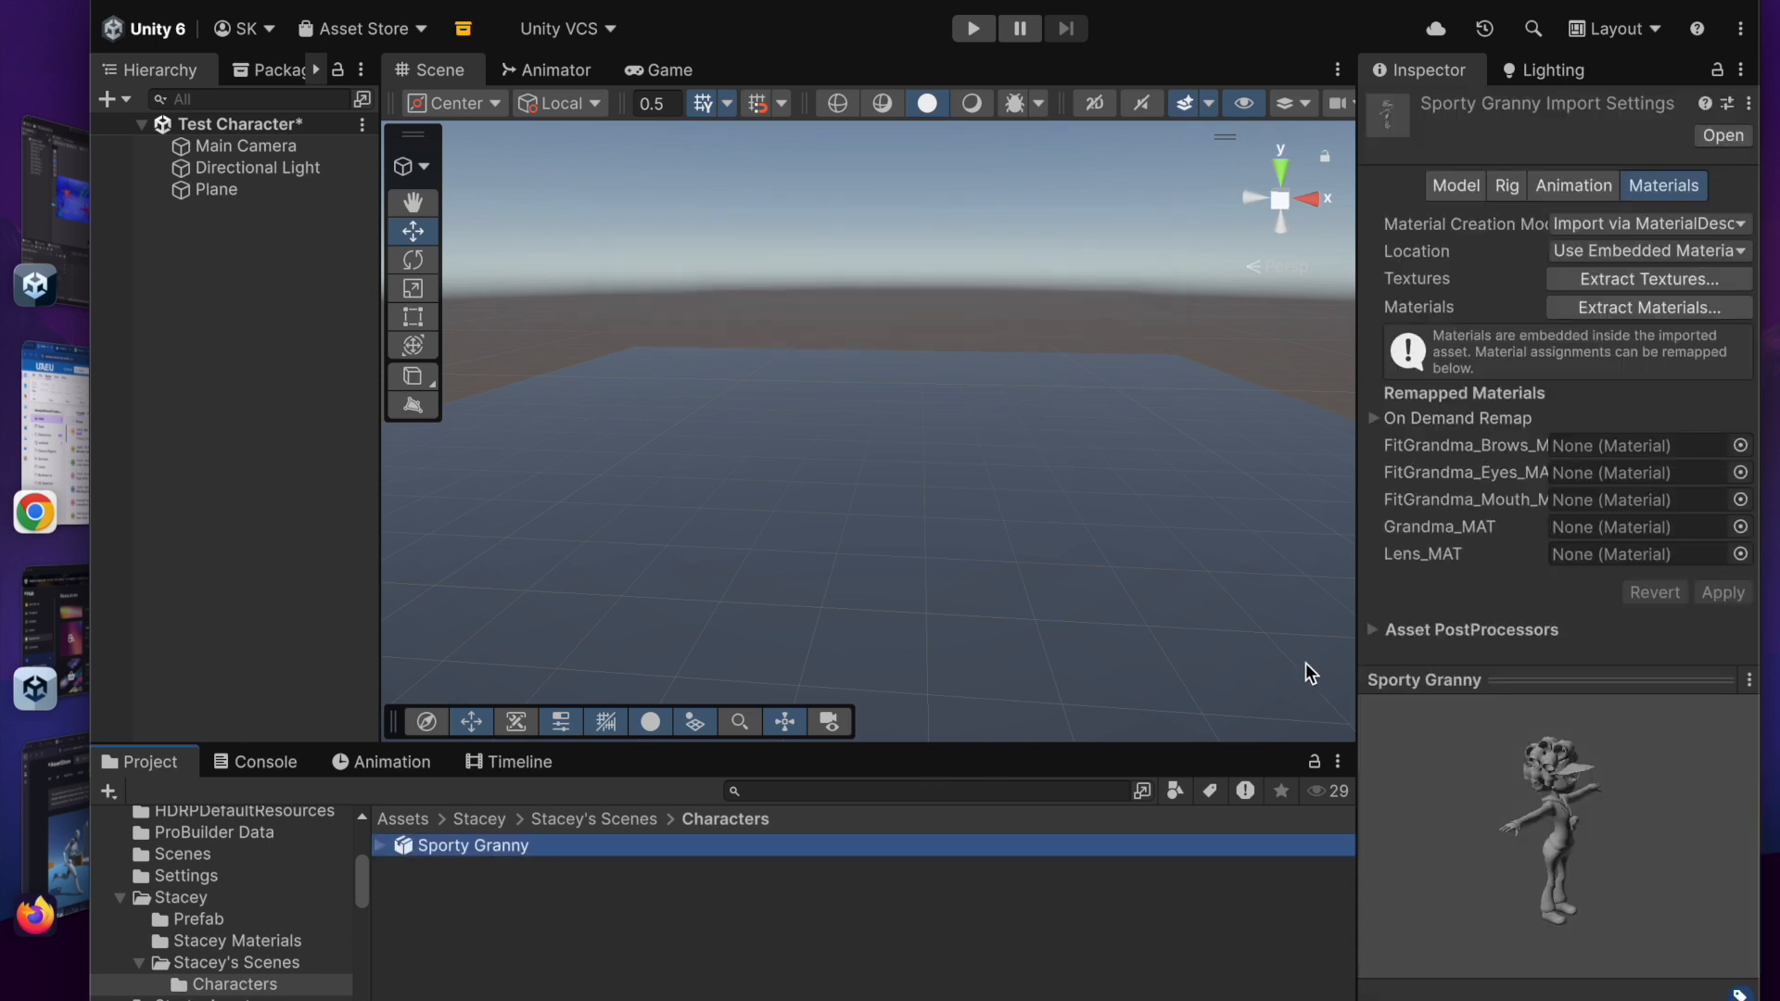
drag(1359, 616, 1155, 628)
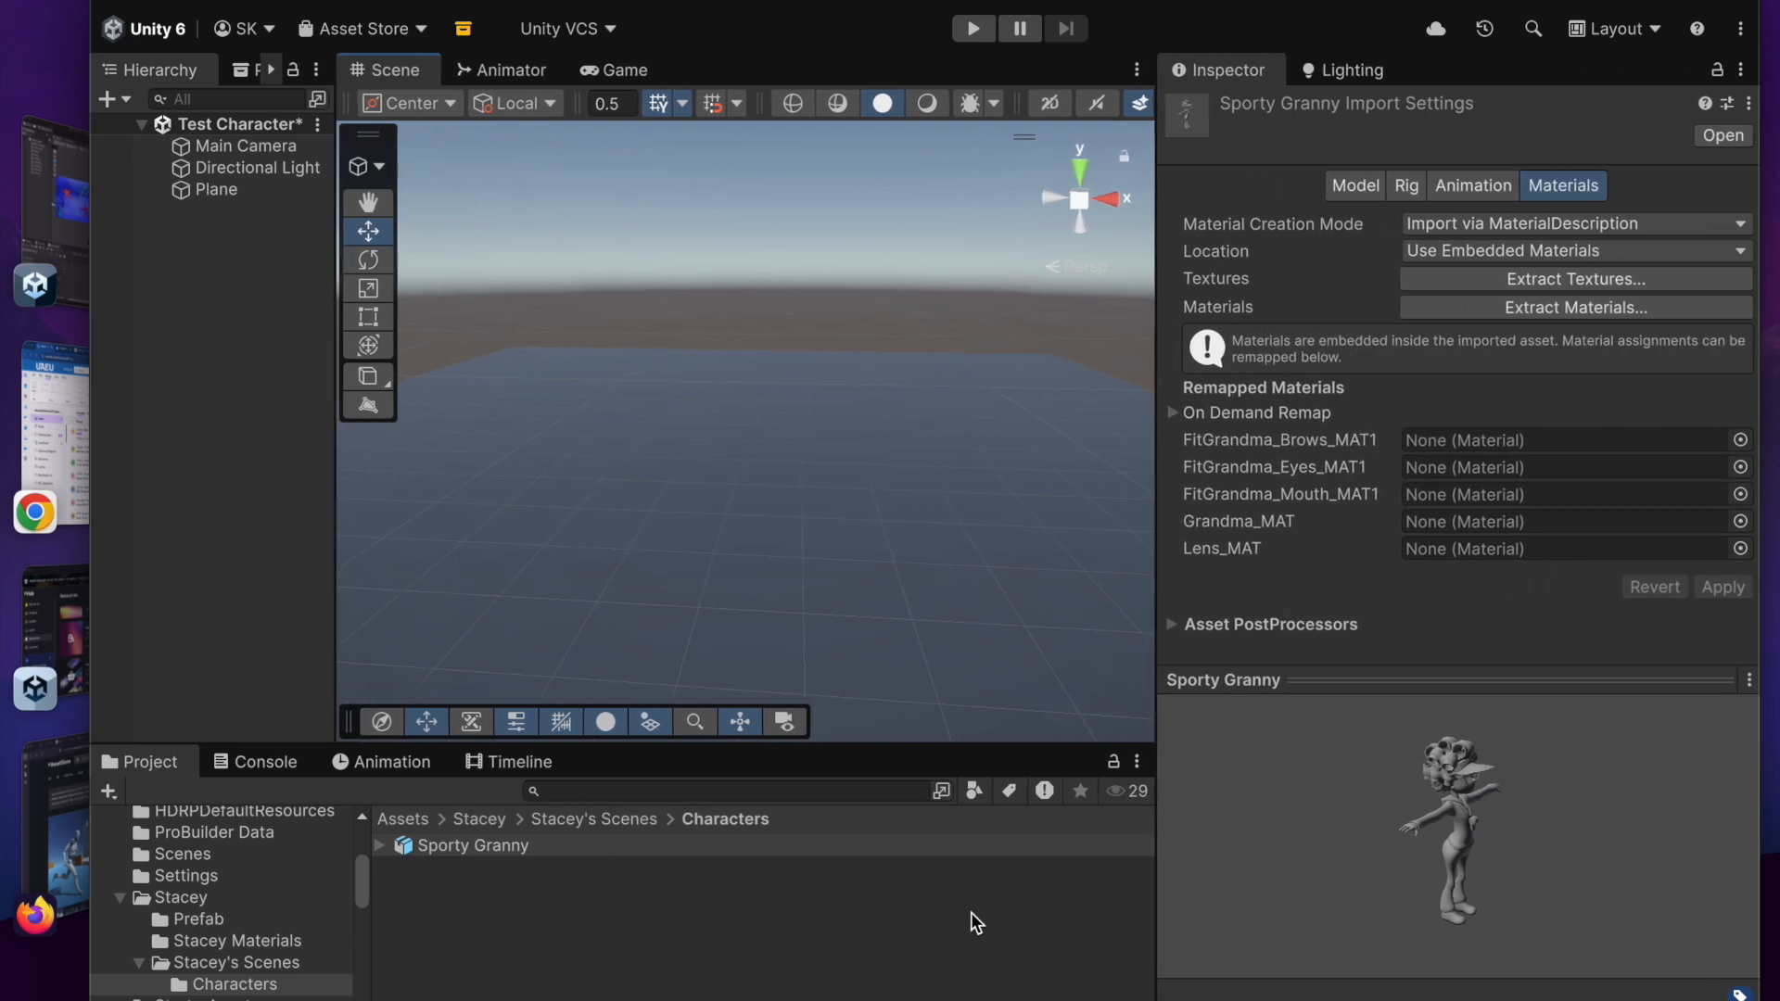
click(1363, 190)
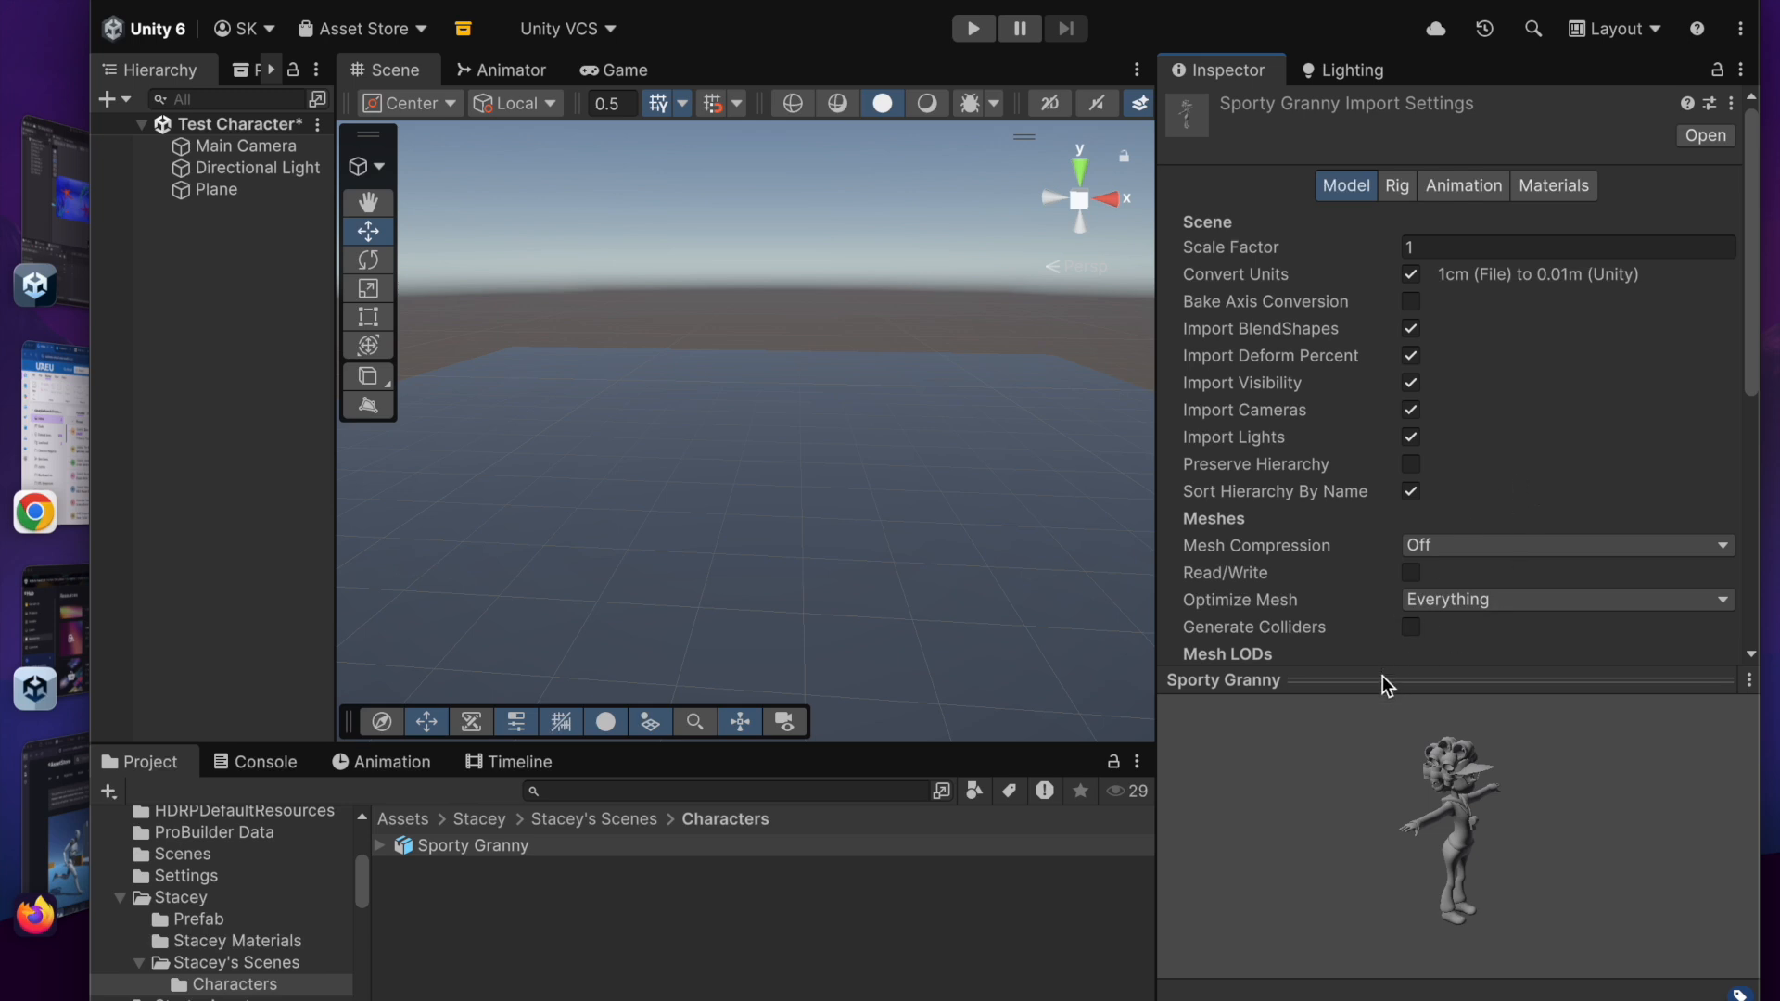
drag(1390, 680, 1396, 866)
scroll(1378, 614, down, 6)
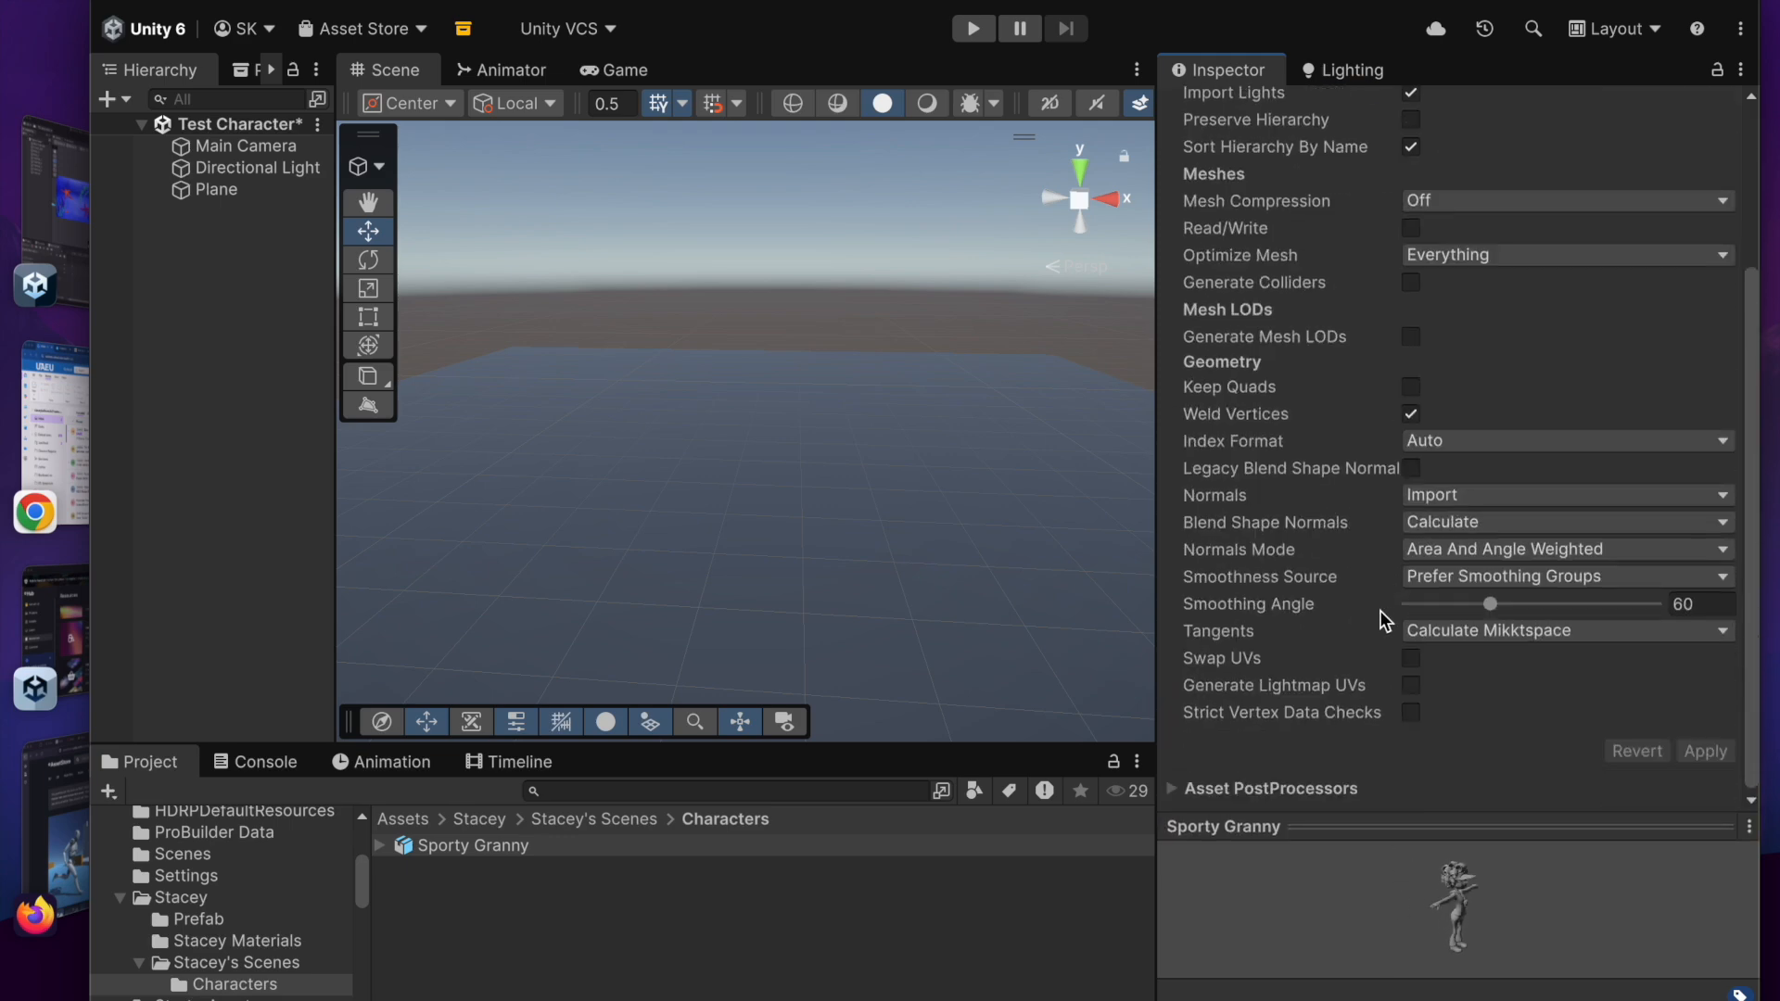
scroll(1382, 610, up, 6)
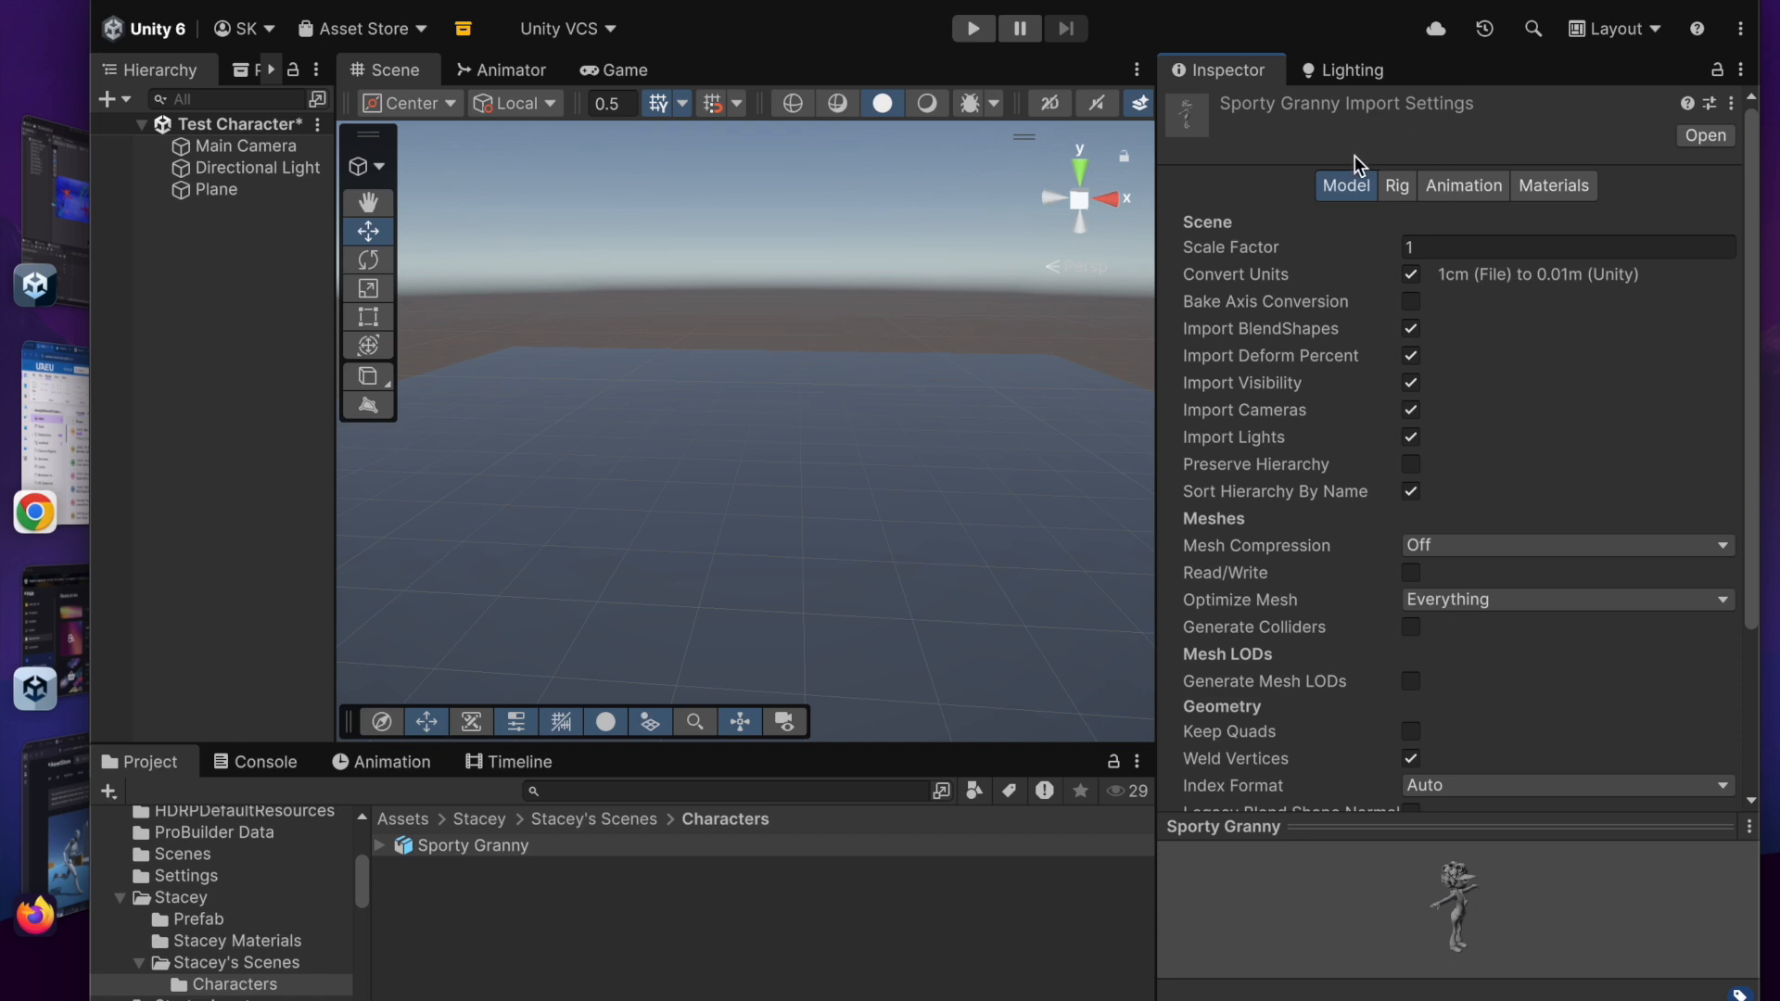
Step: Set Sporty Granny's rig animation type to Humanoid and apply the import settings
click(1400, 187)
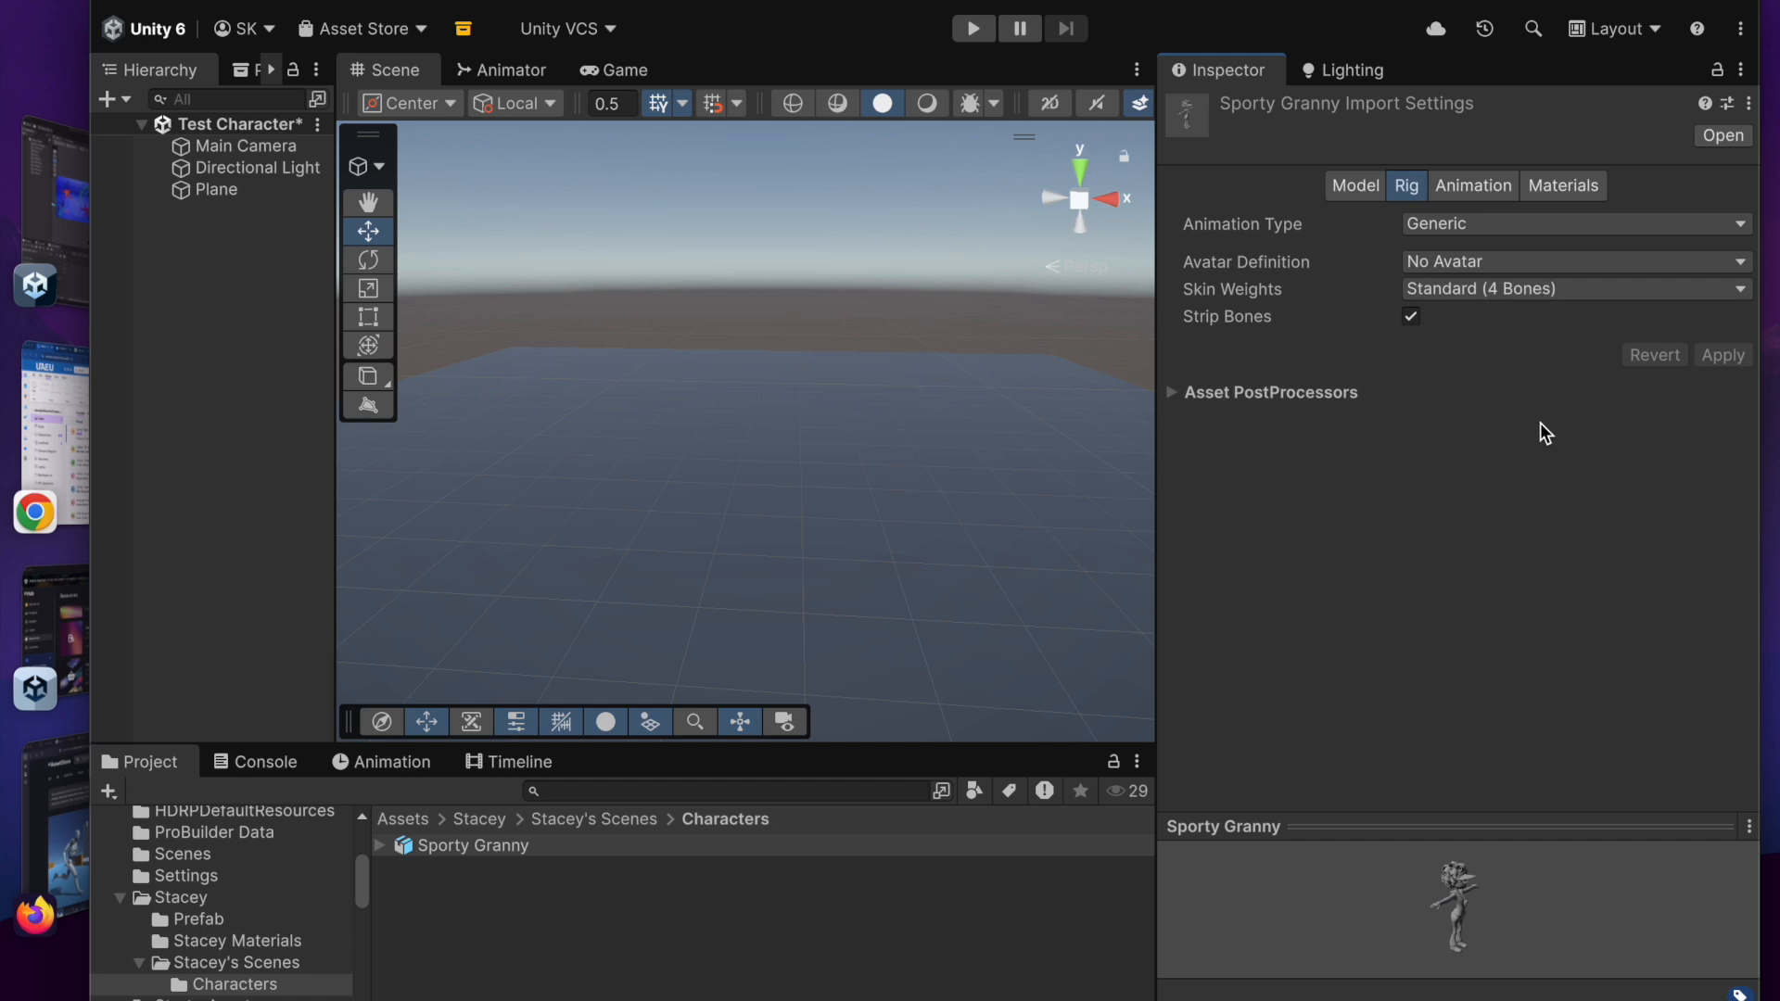
click(1466, 224)
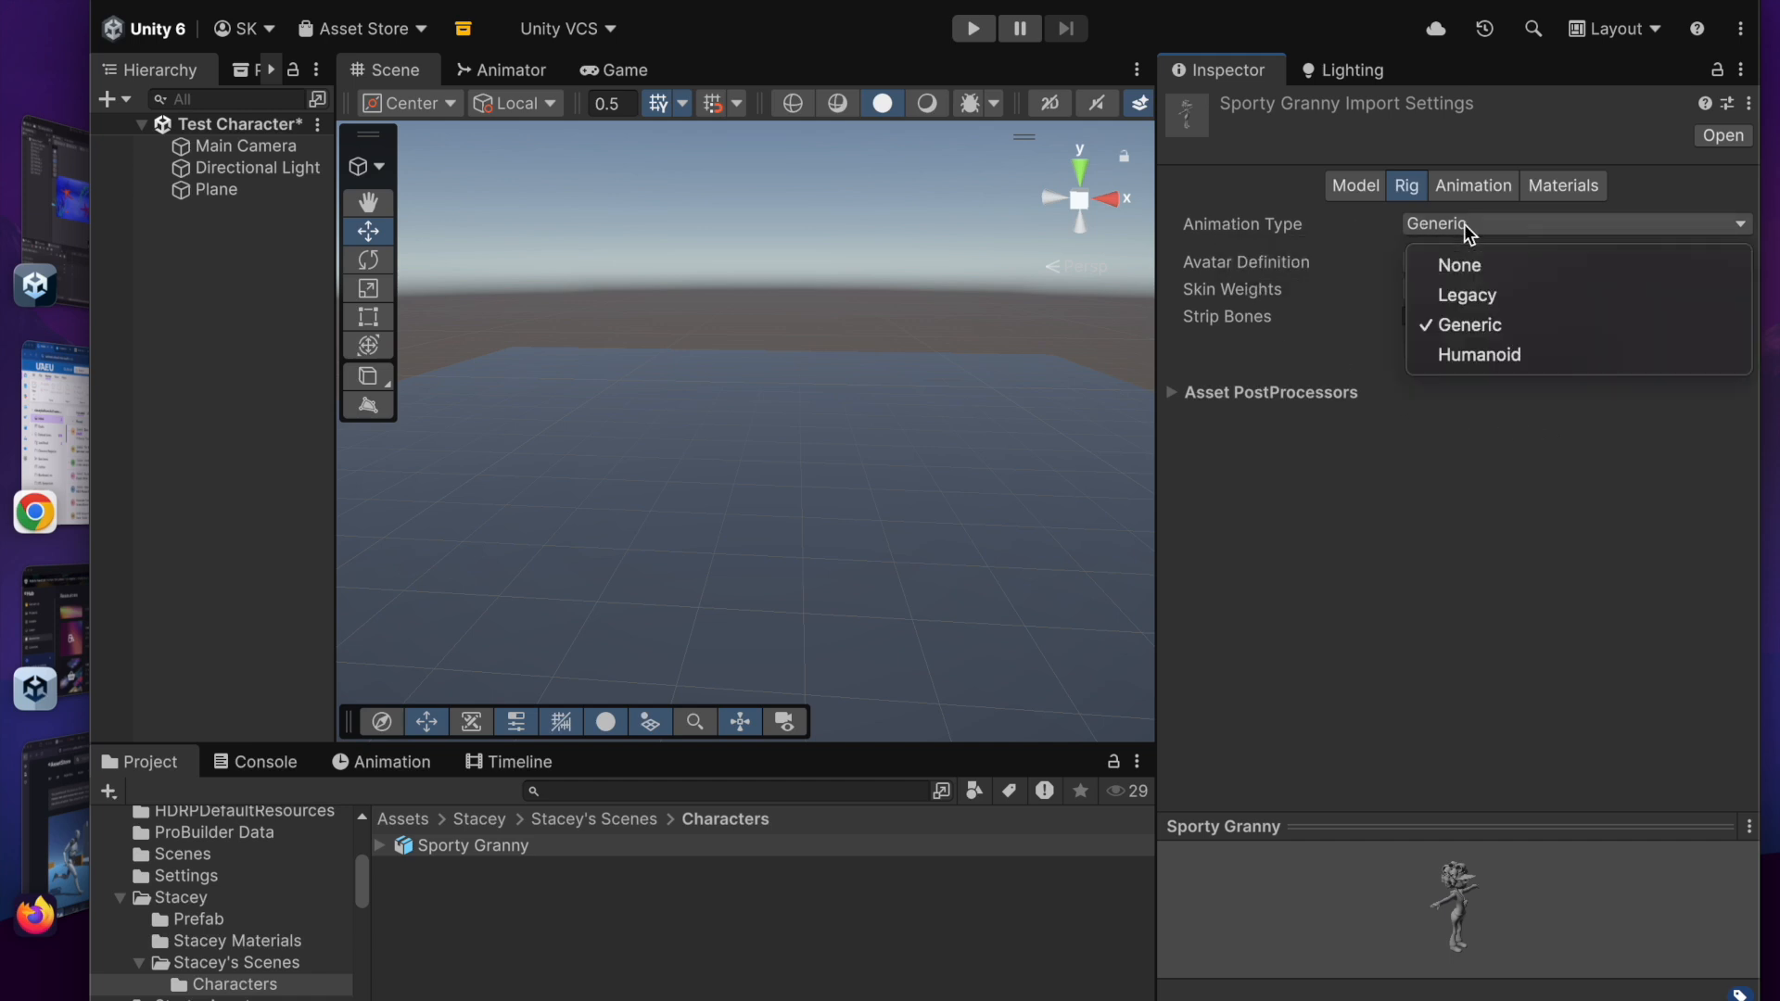
click(1474, 358)
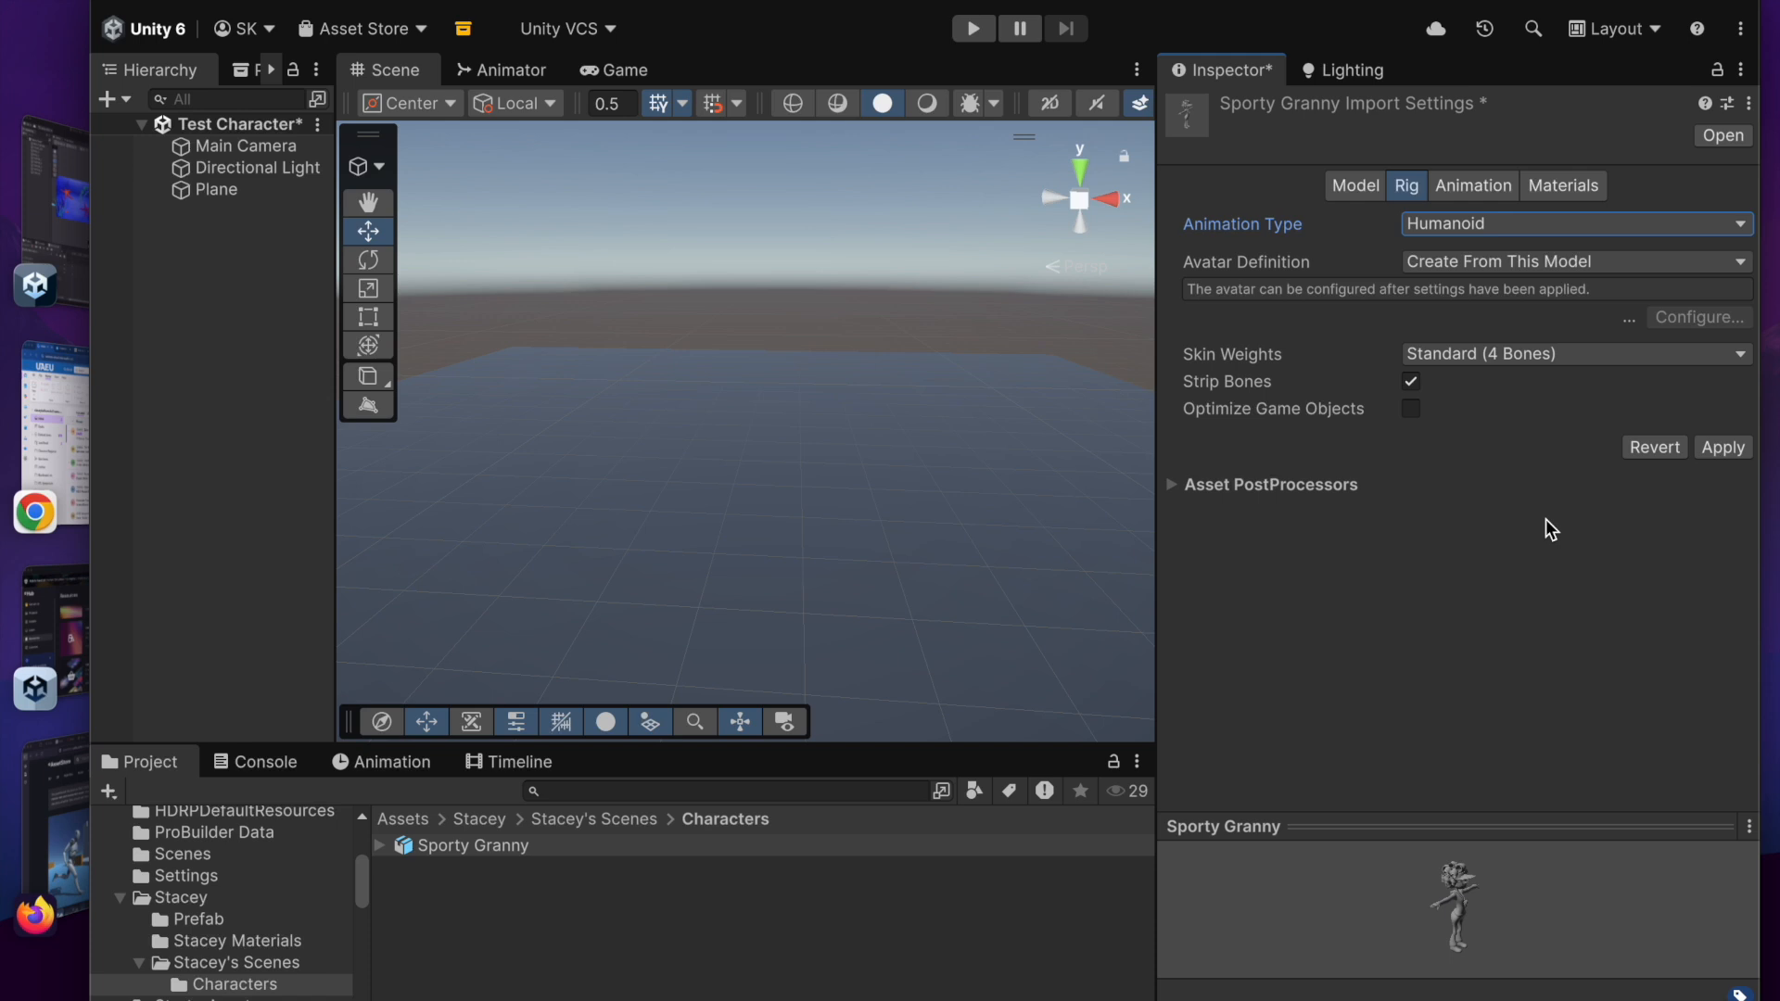
click(1723, 450)
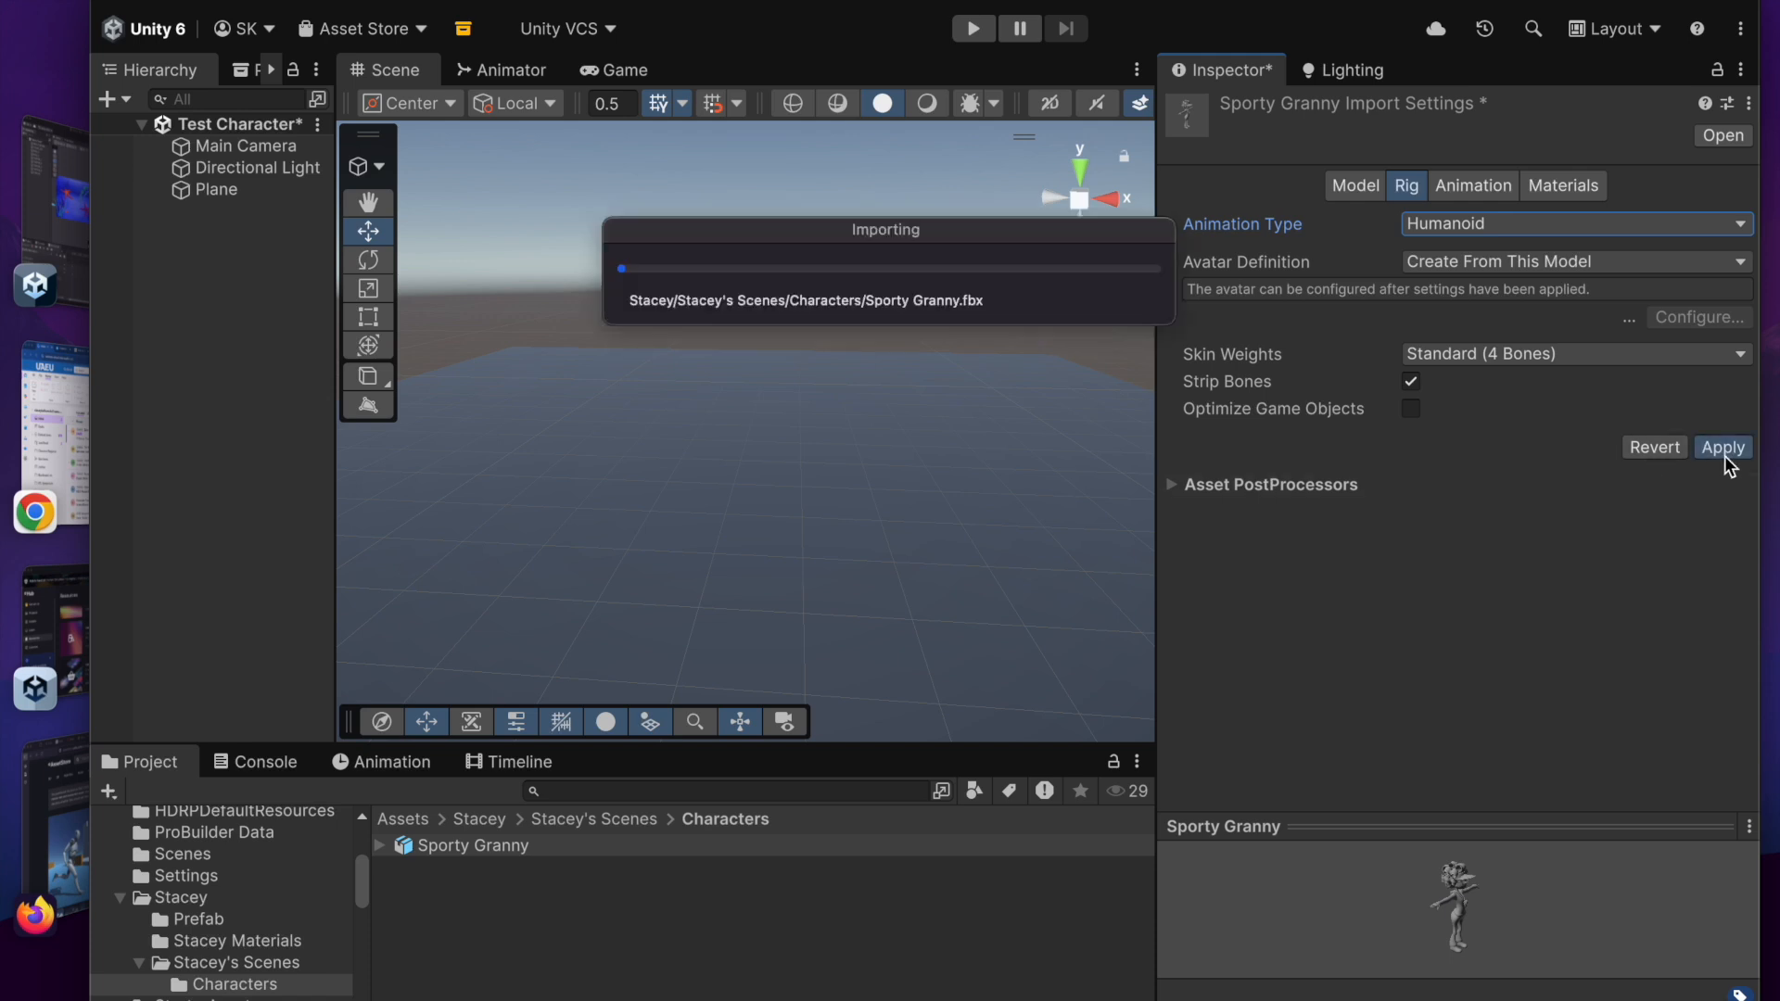
Step: Preview the mixamo.com clip of Sporty Granny, then disable Import Animation and apply the change
click(1471, 187)
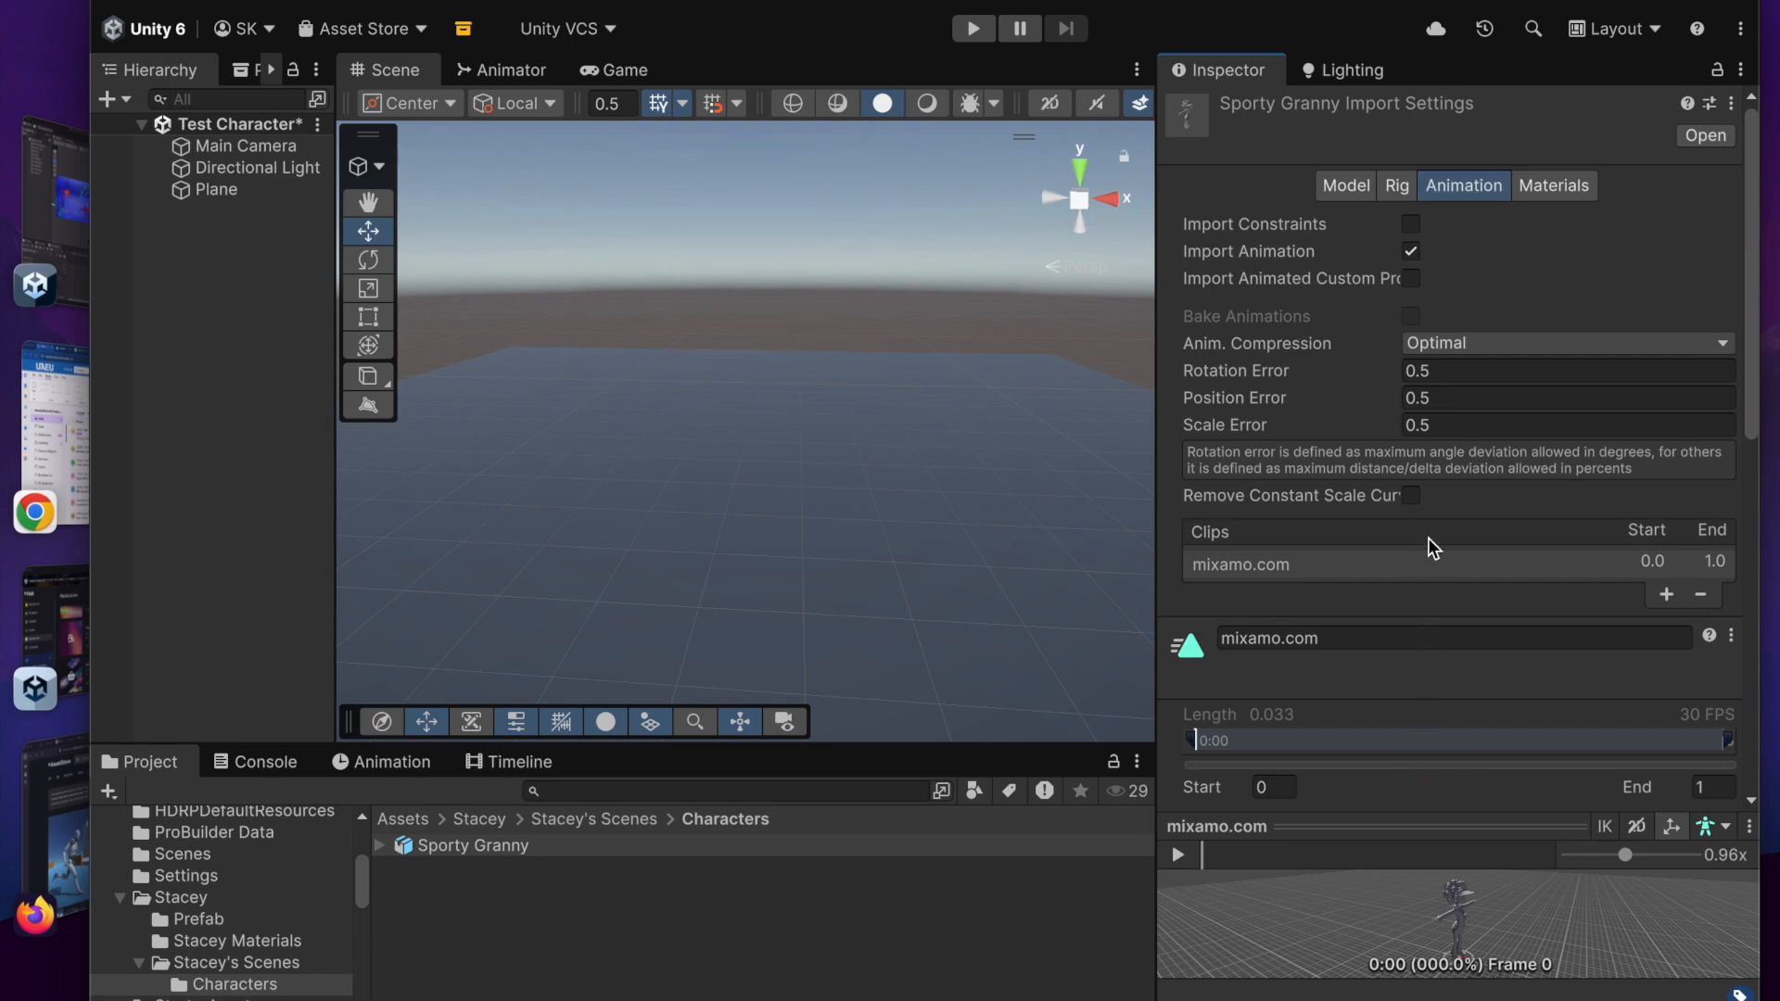
scroll(1449, 910, down, 3)
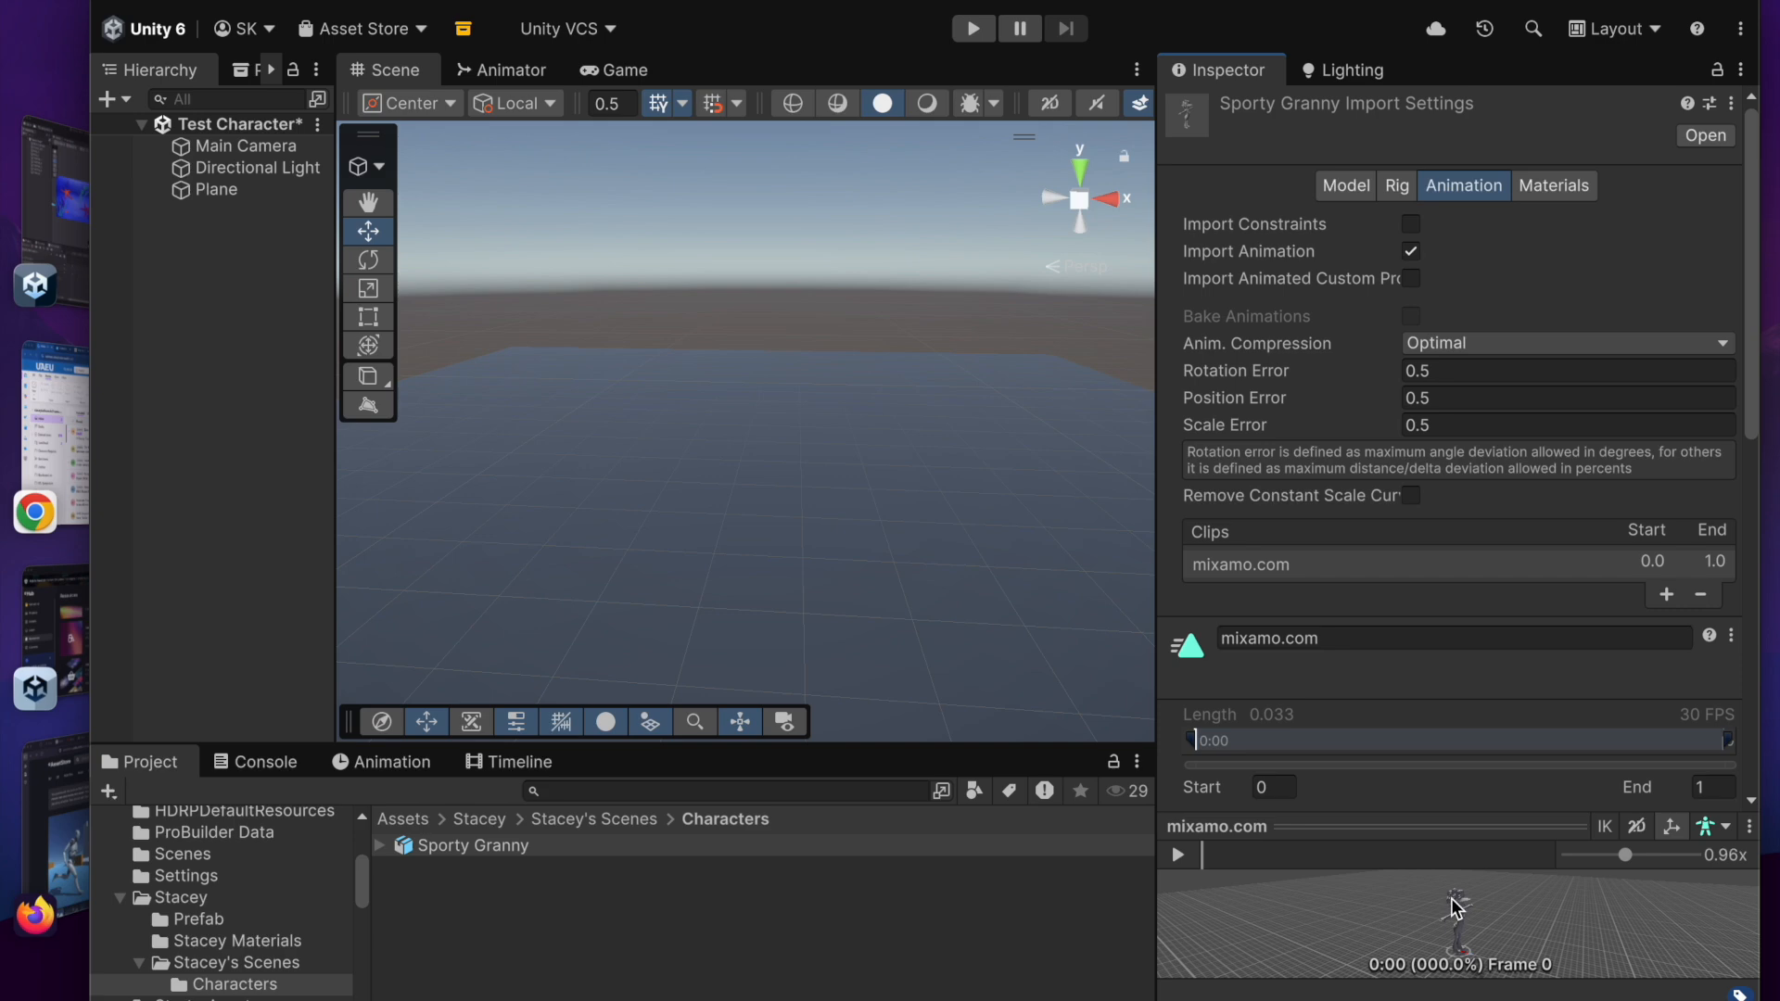
click(1177, 856)
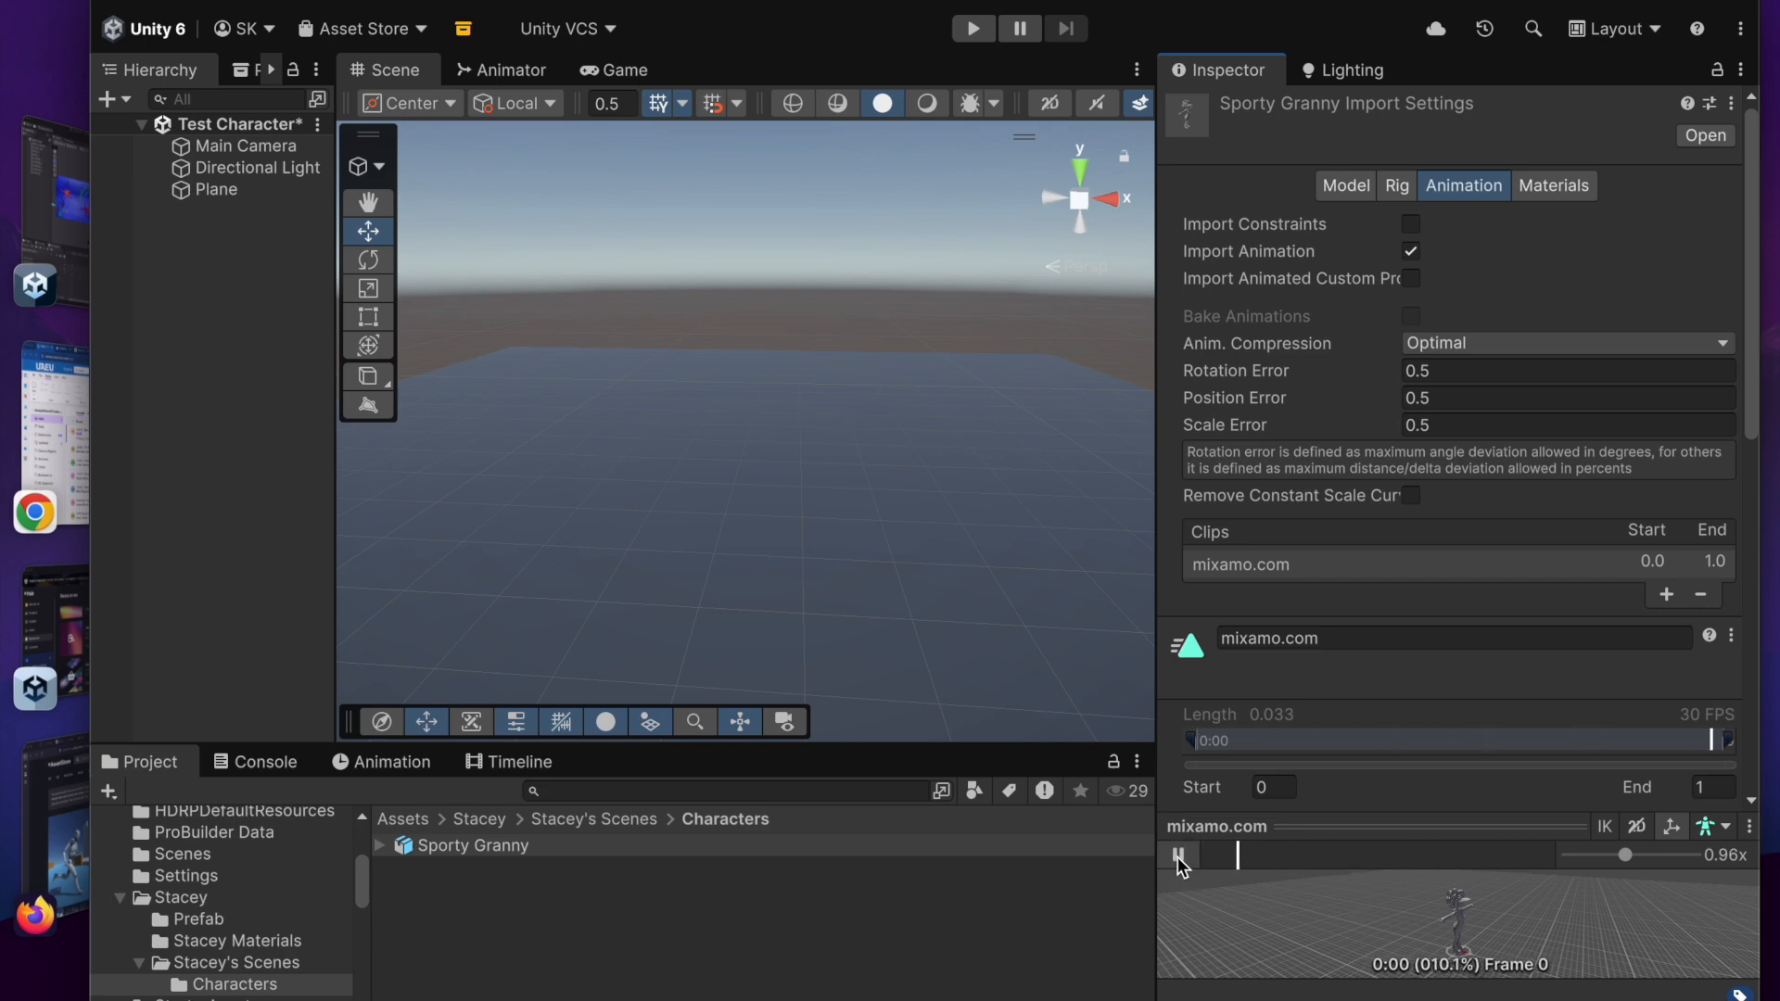
click(1180, 855)
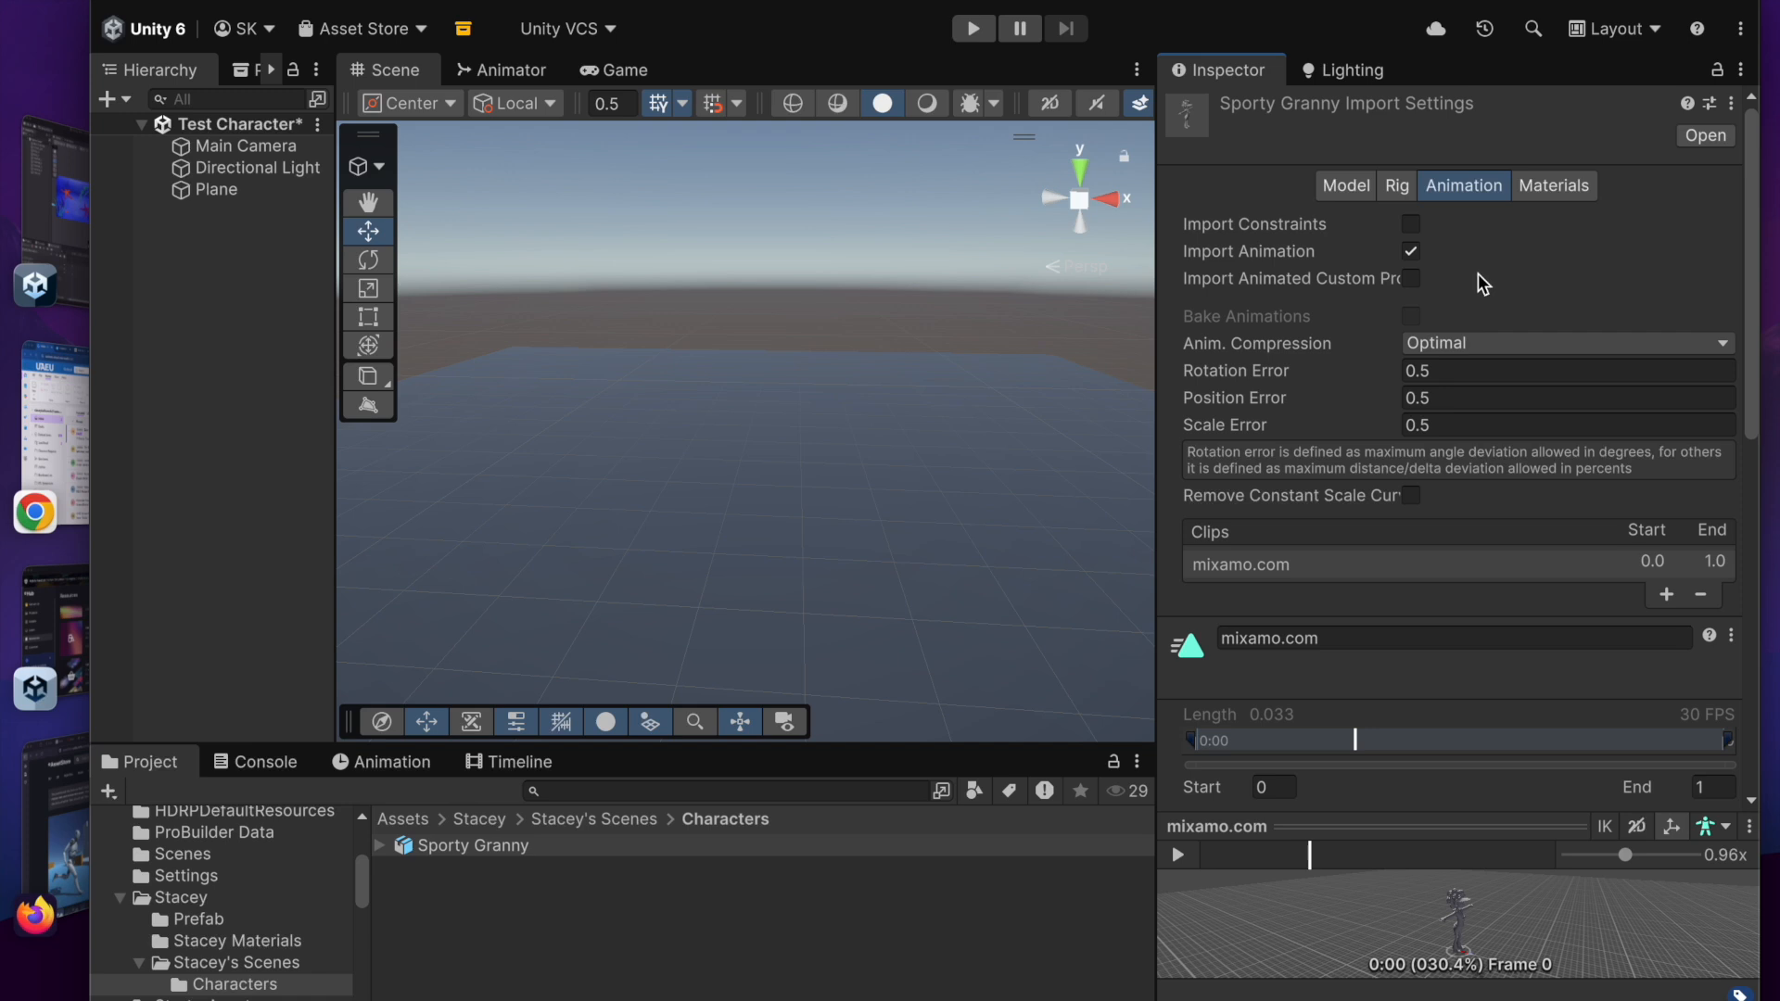
click(1411, 252)
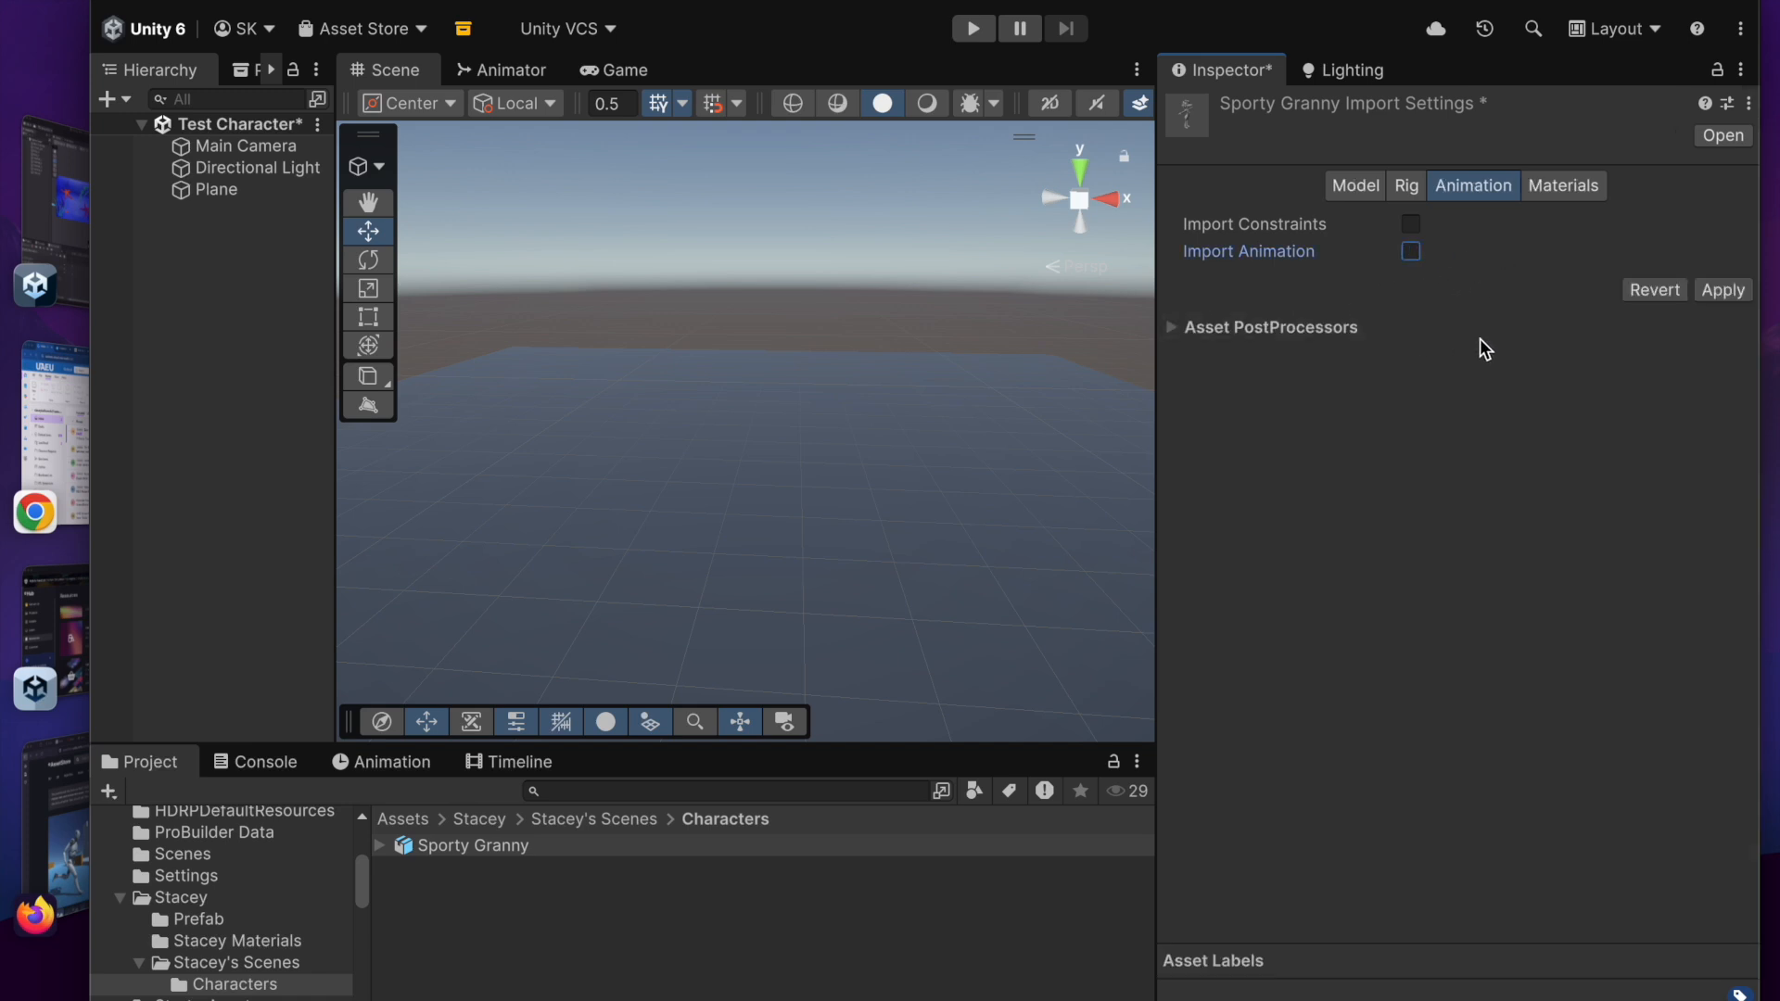
click(1721, 290)
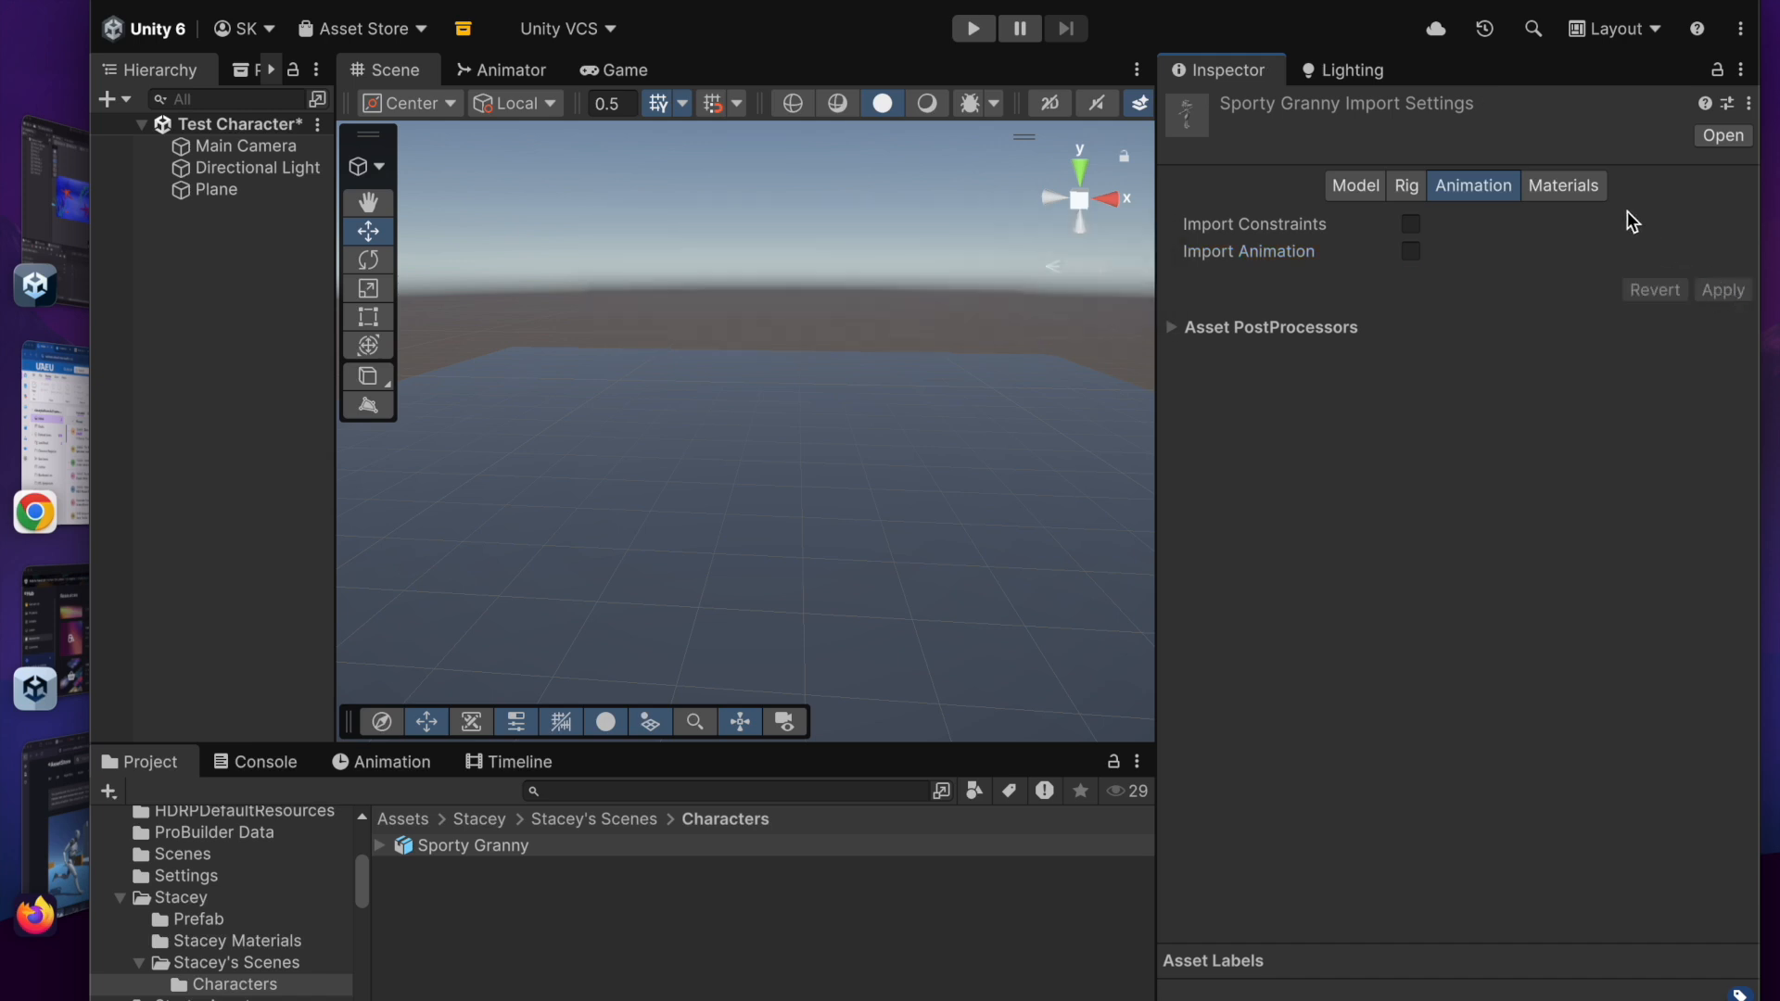
Step: Enlarge the Sporty Granny preview and extract the model's embedded textures into the Characters folder
click(1567, 194)
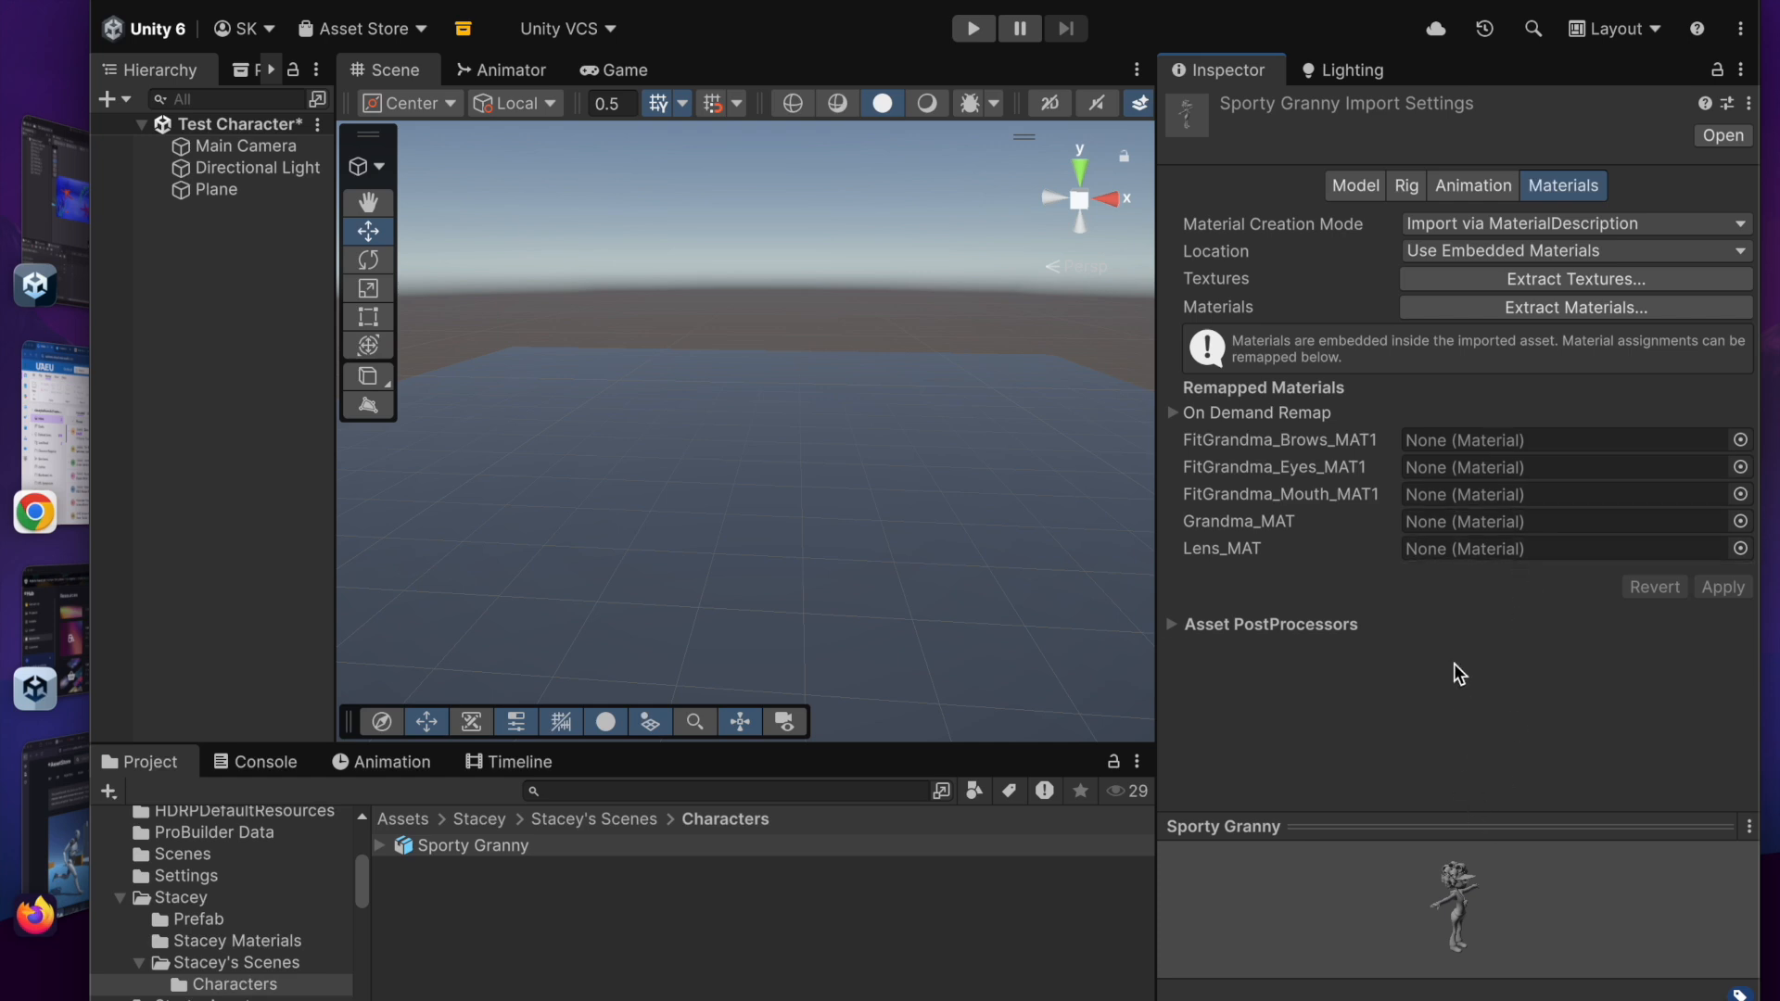
drag(1483, 826, 1476, 690)
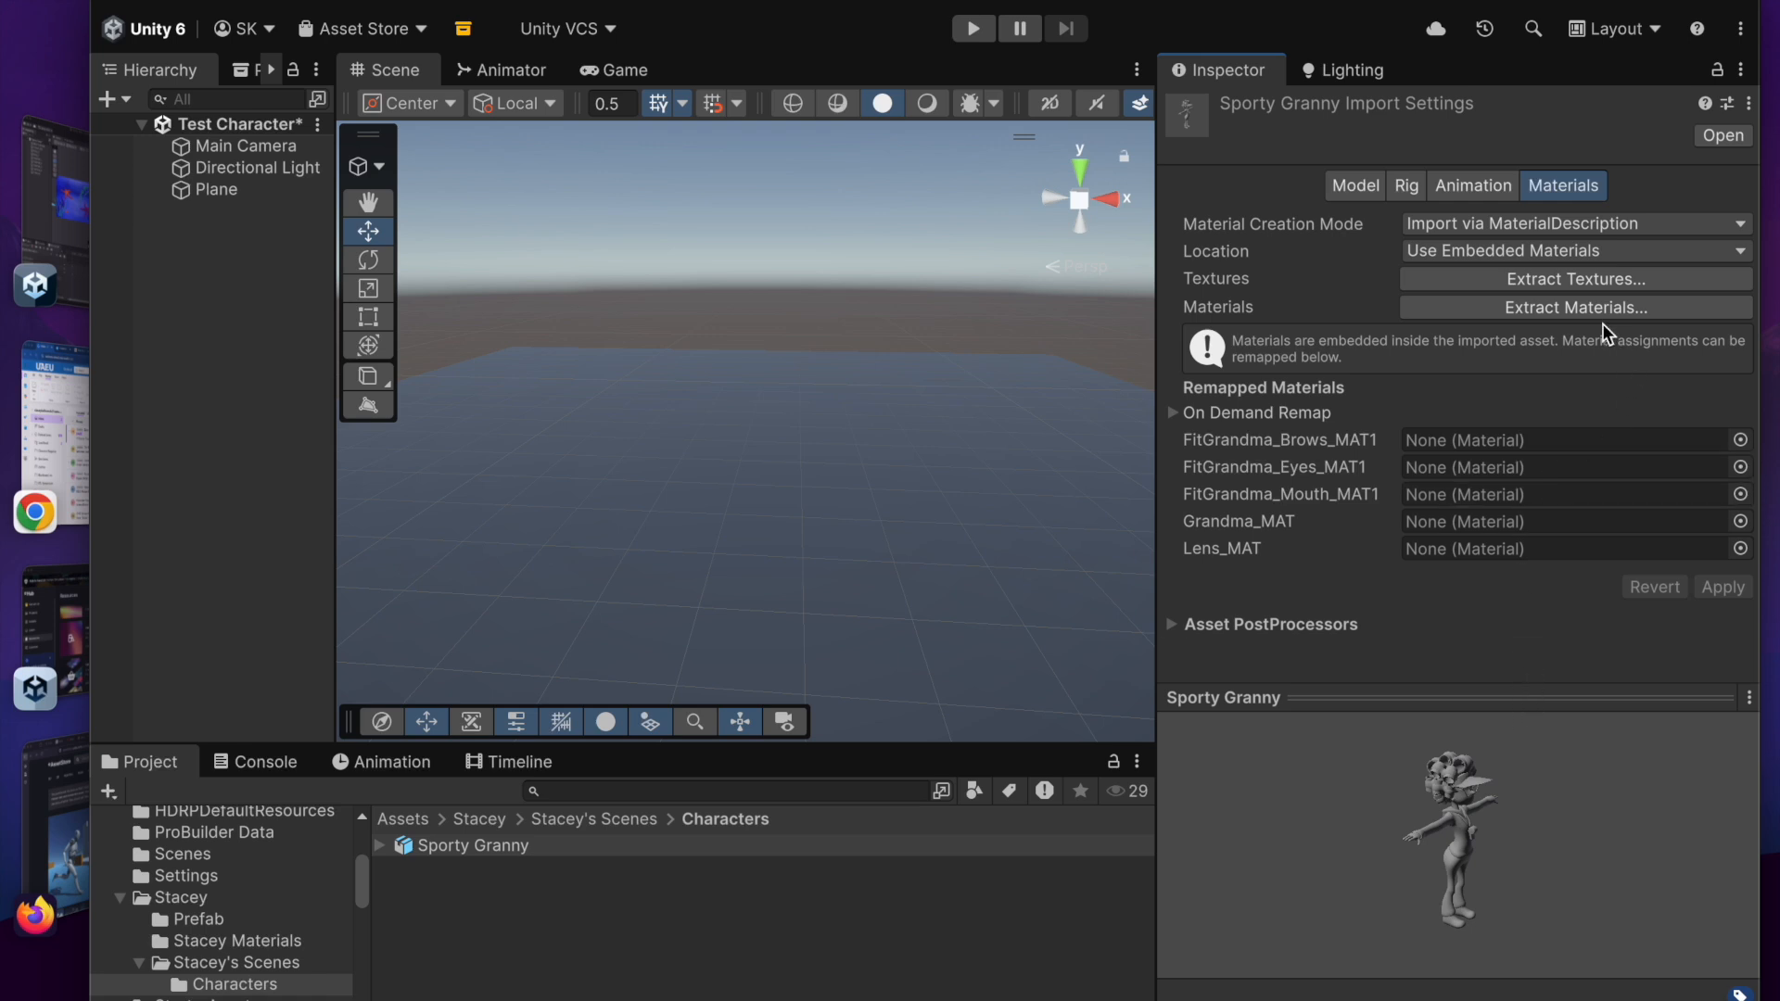
click(1590, 277)
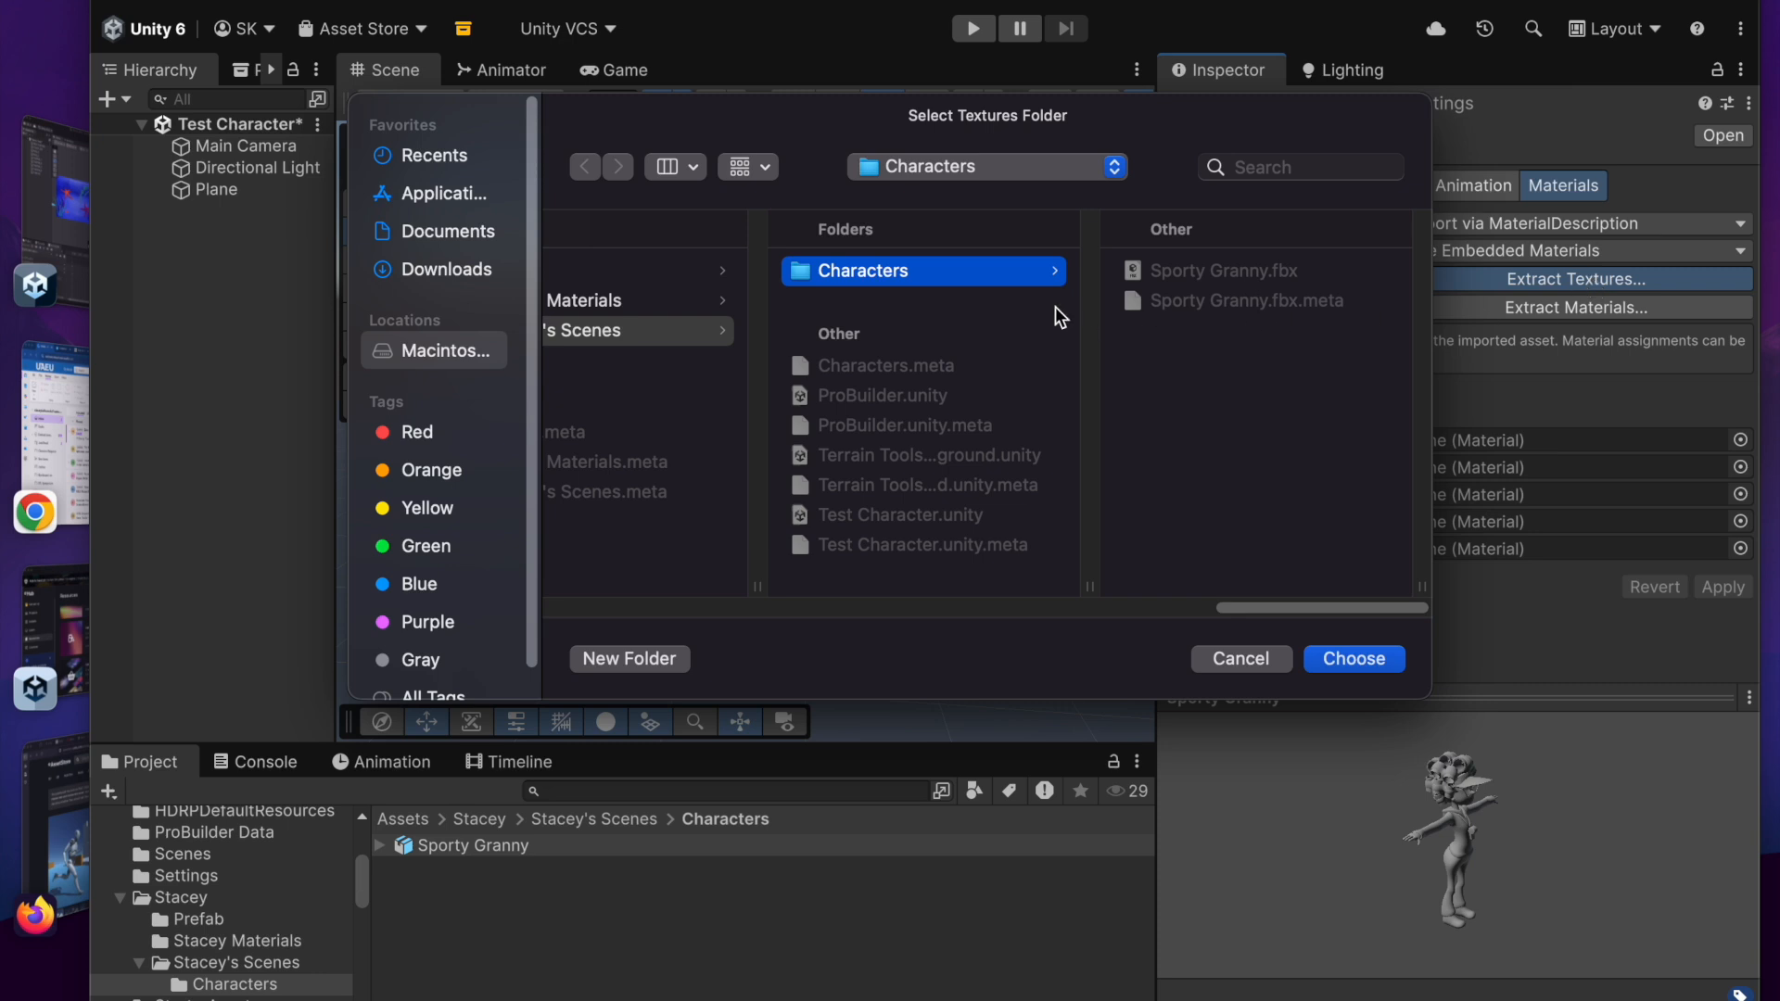
click(1354, 659)
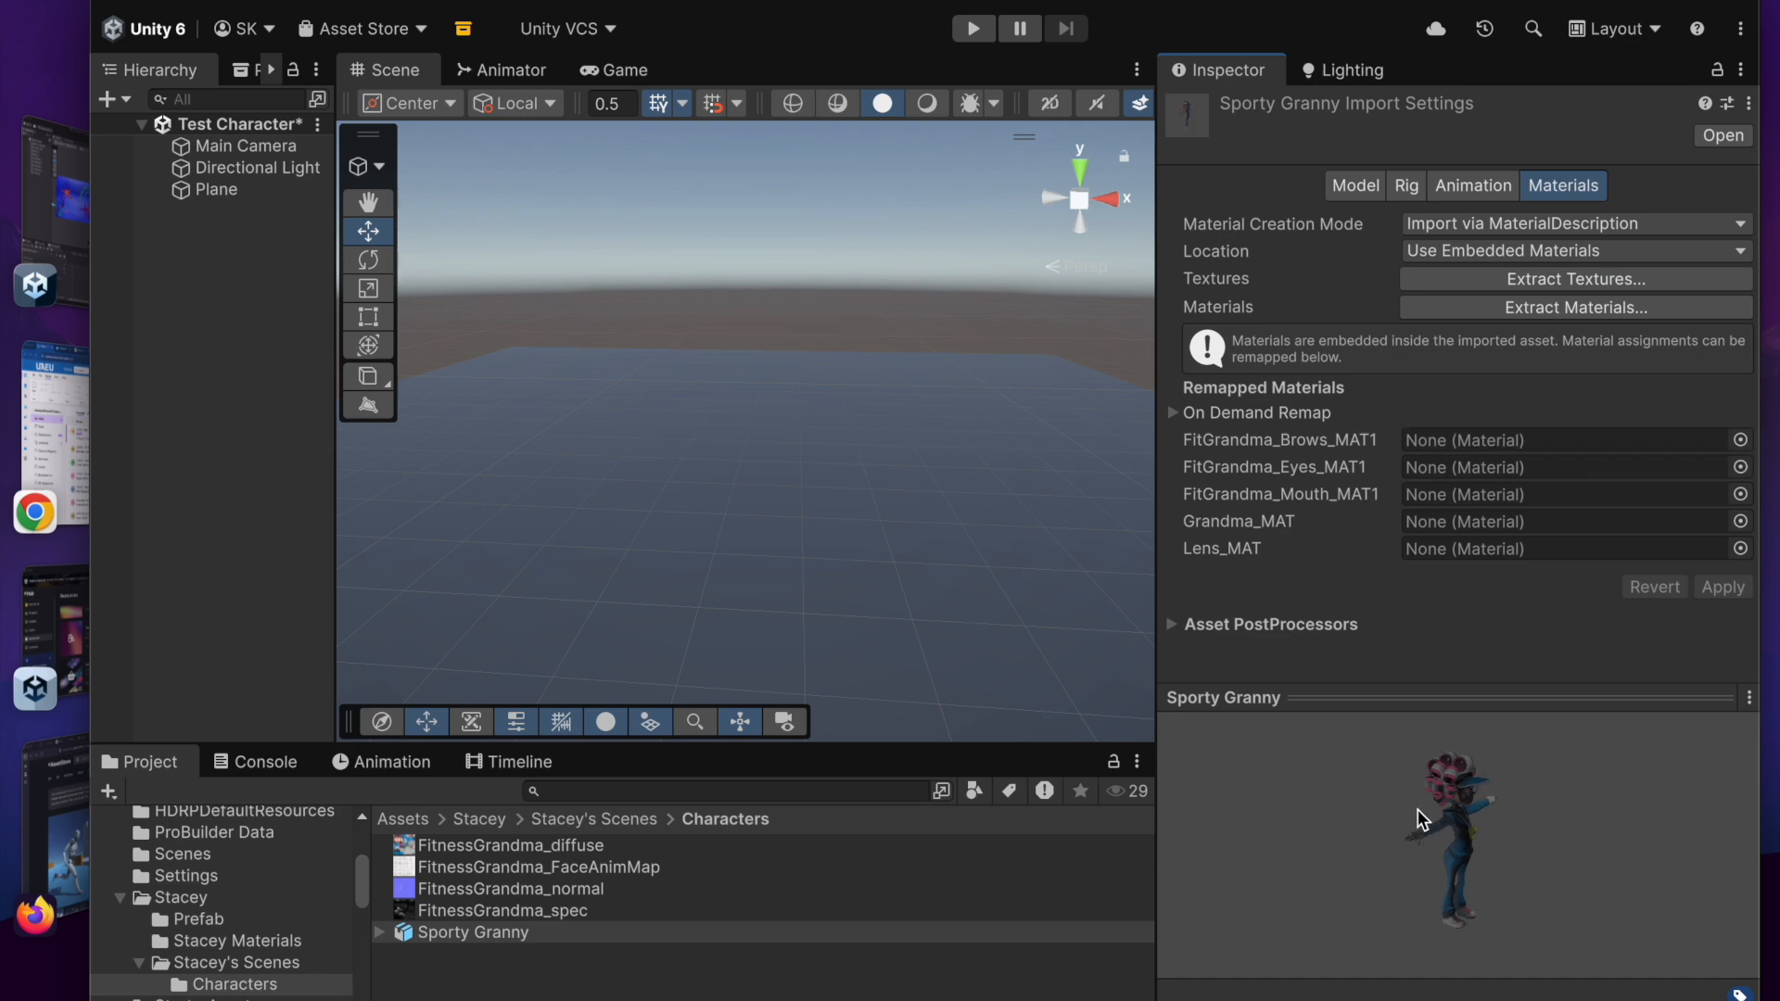
Step: Extract Sporty Granny's materials into the Characters folder and check the remapped material slots without reassigning any
click(1523, 311)
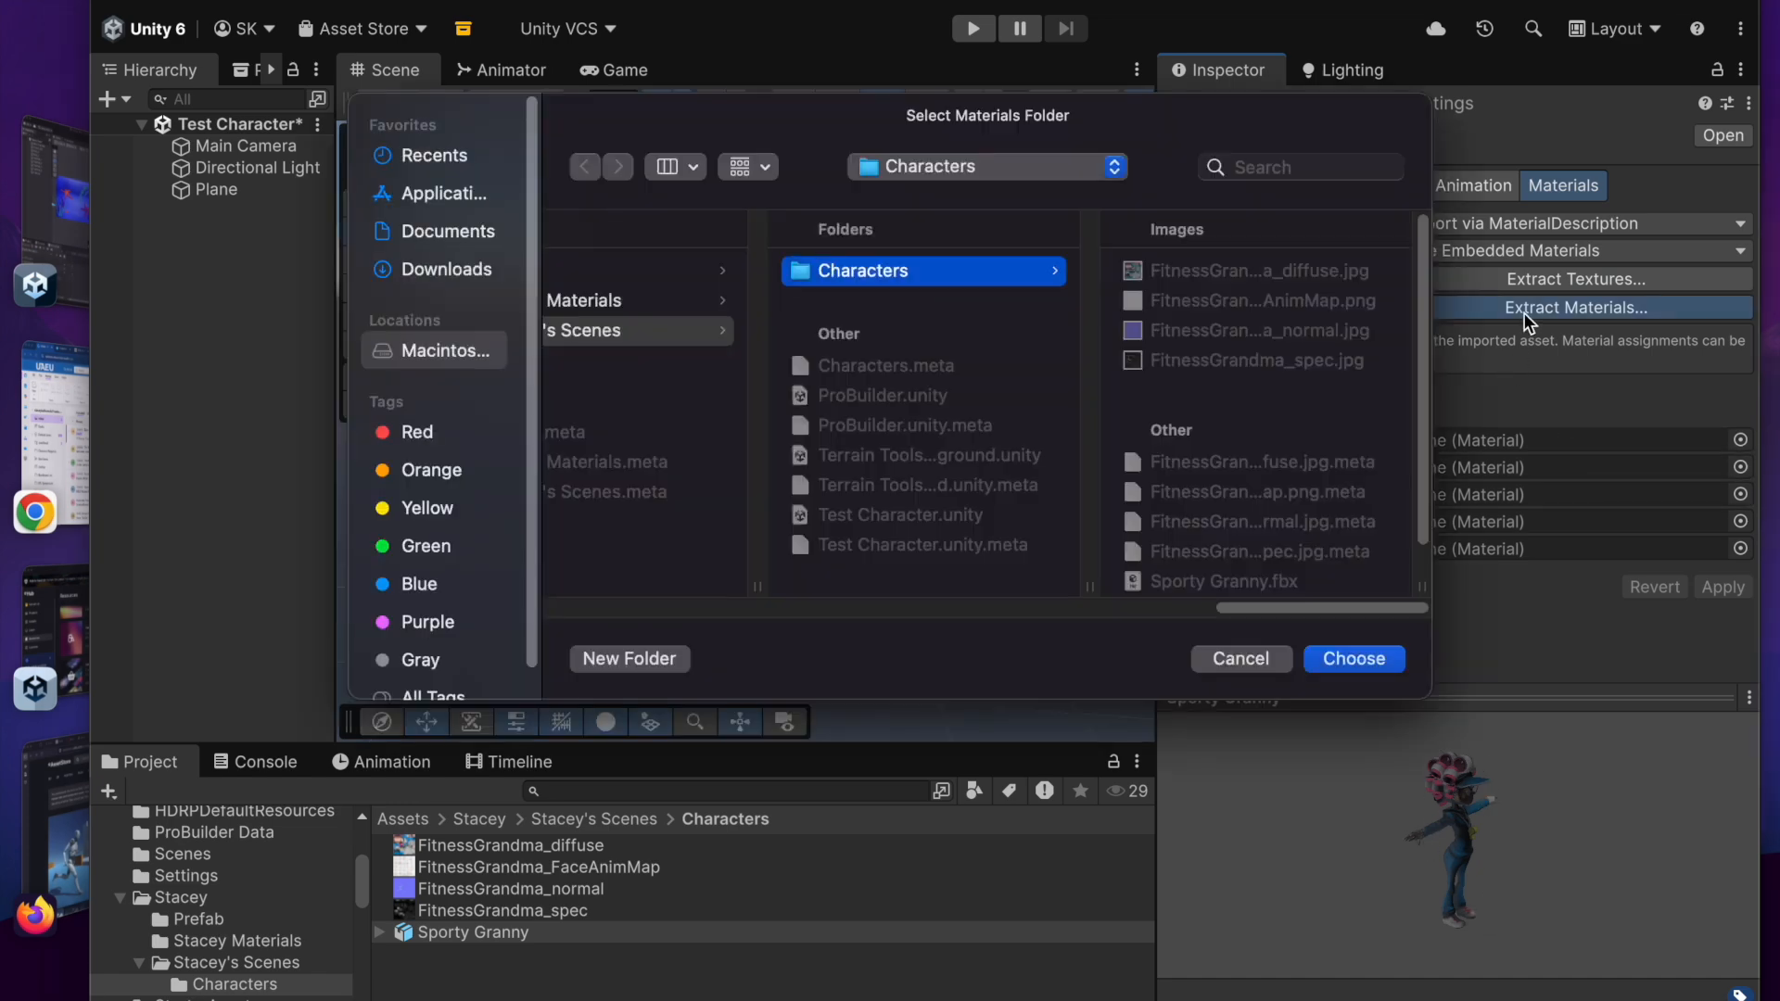
click(1354, 659)
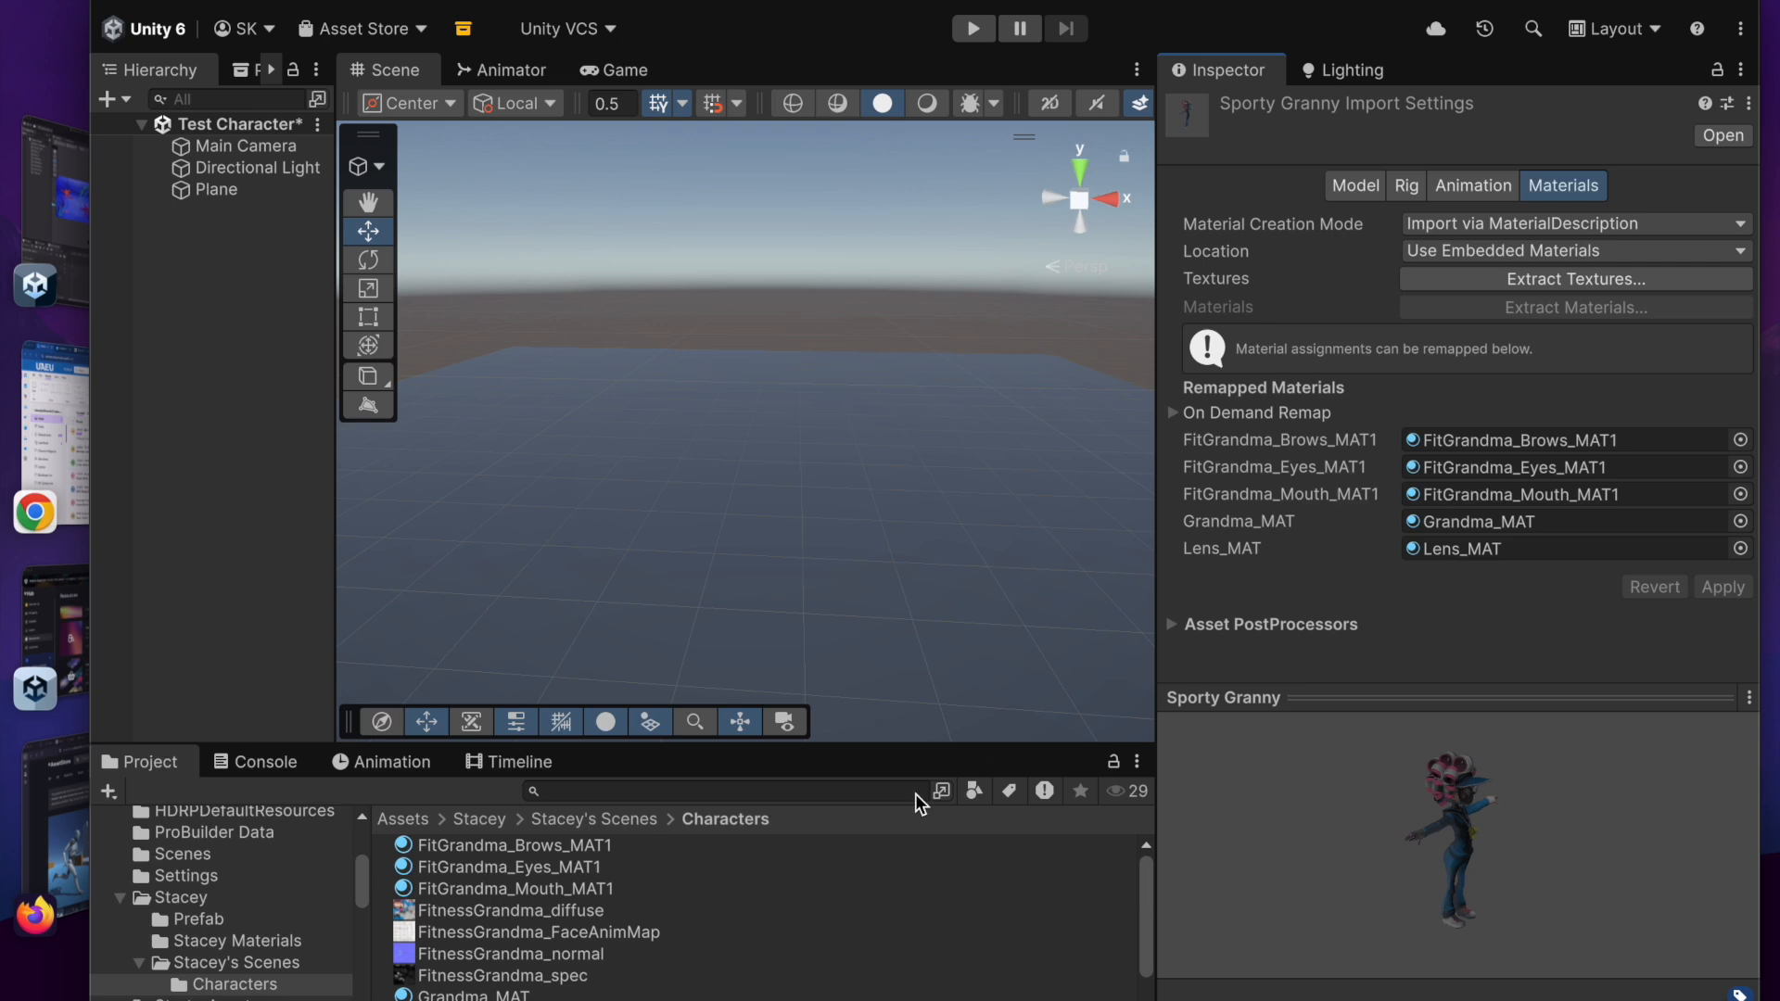
click(1741, 467)
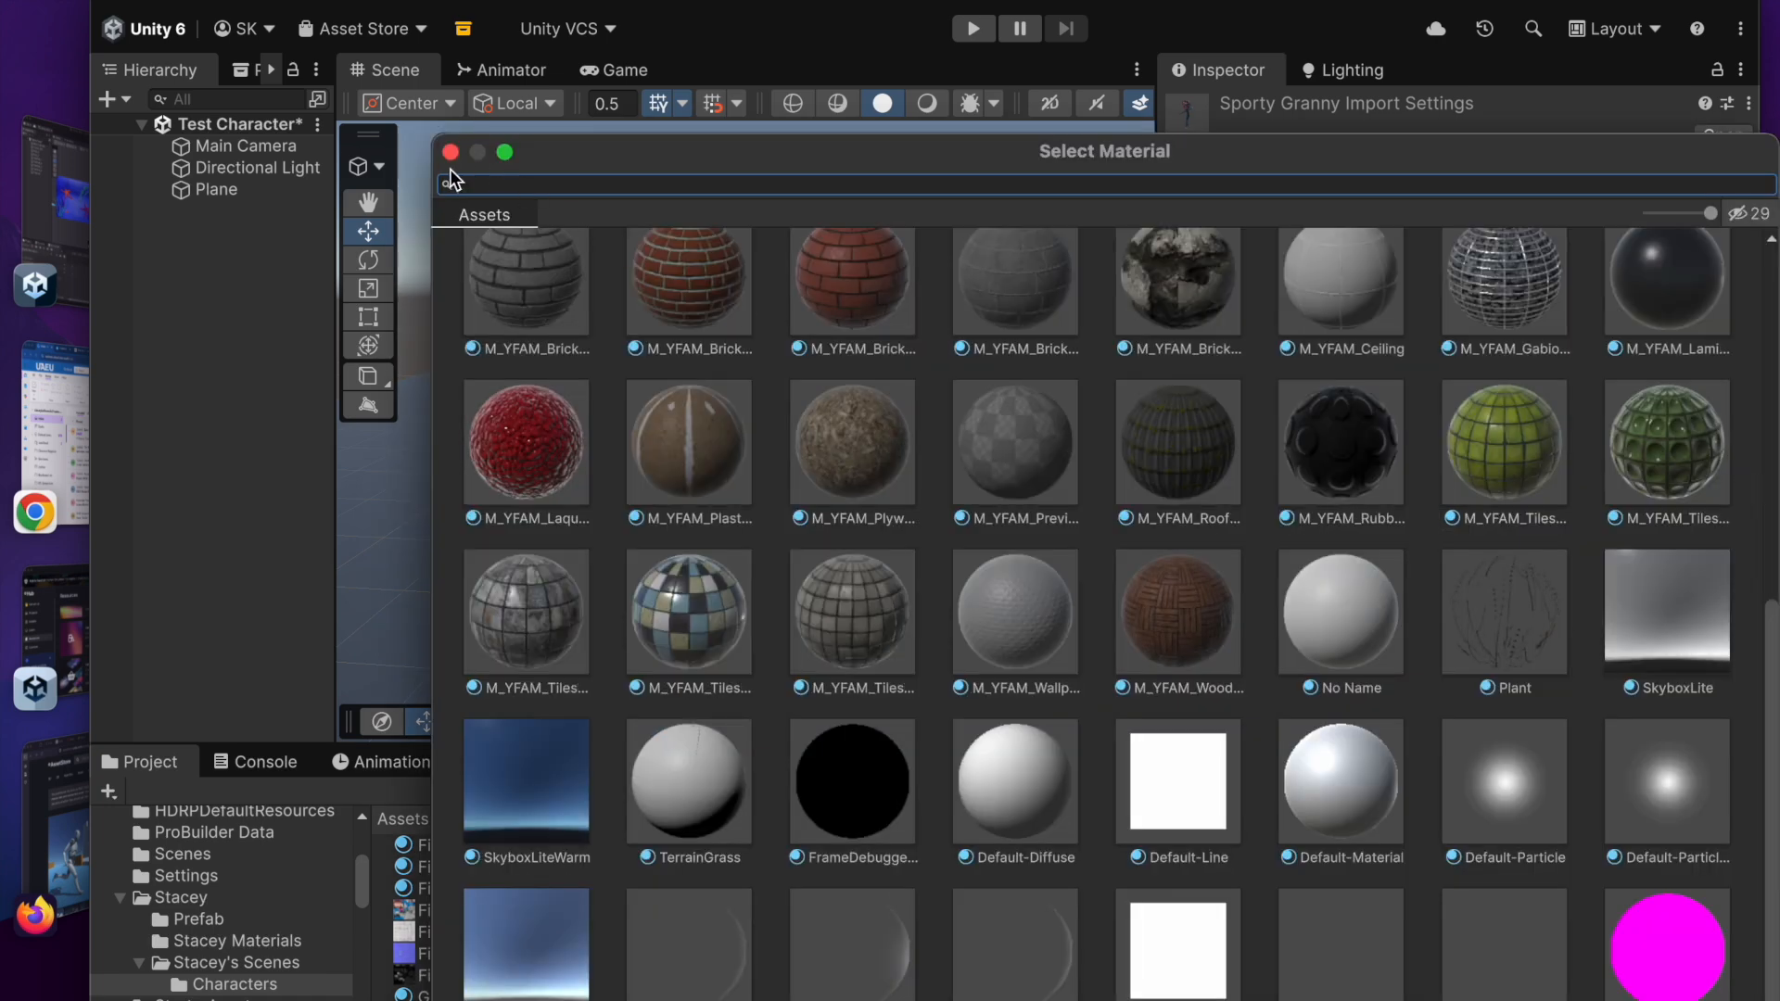
click(450, 152)
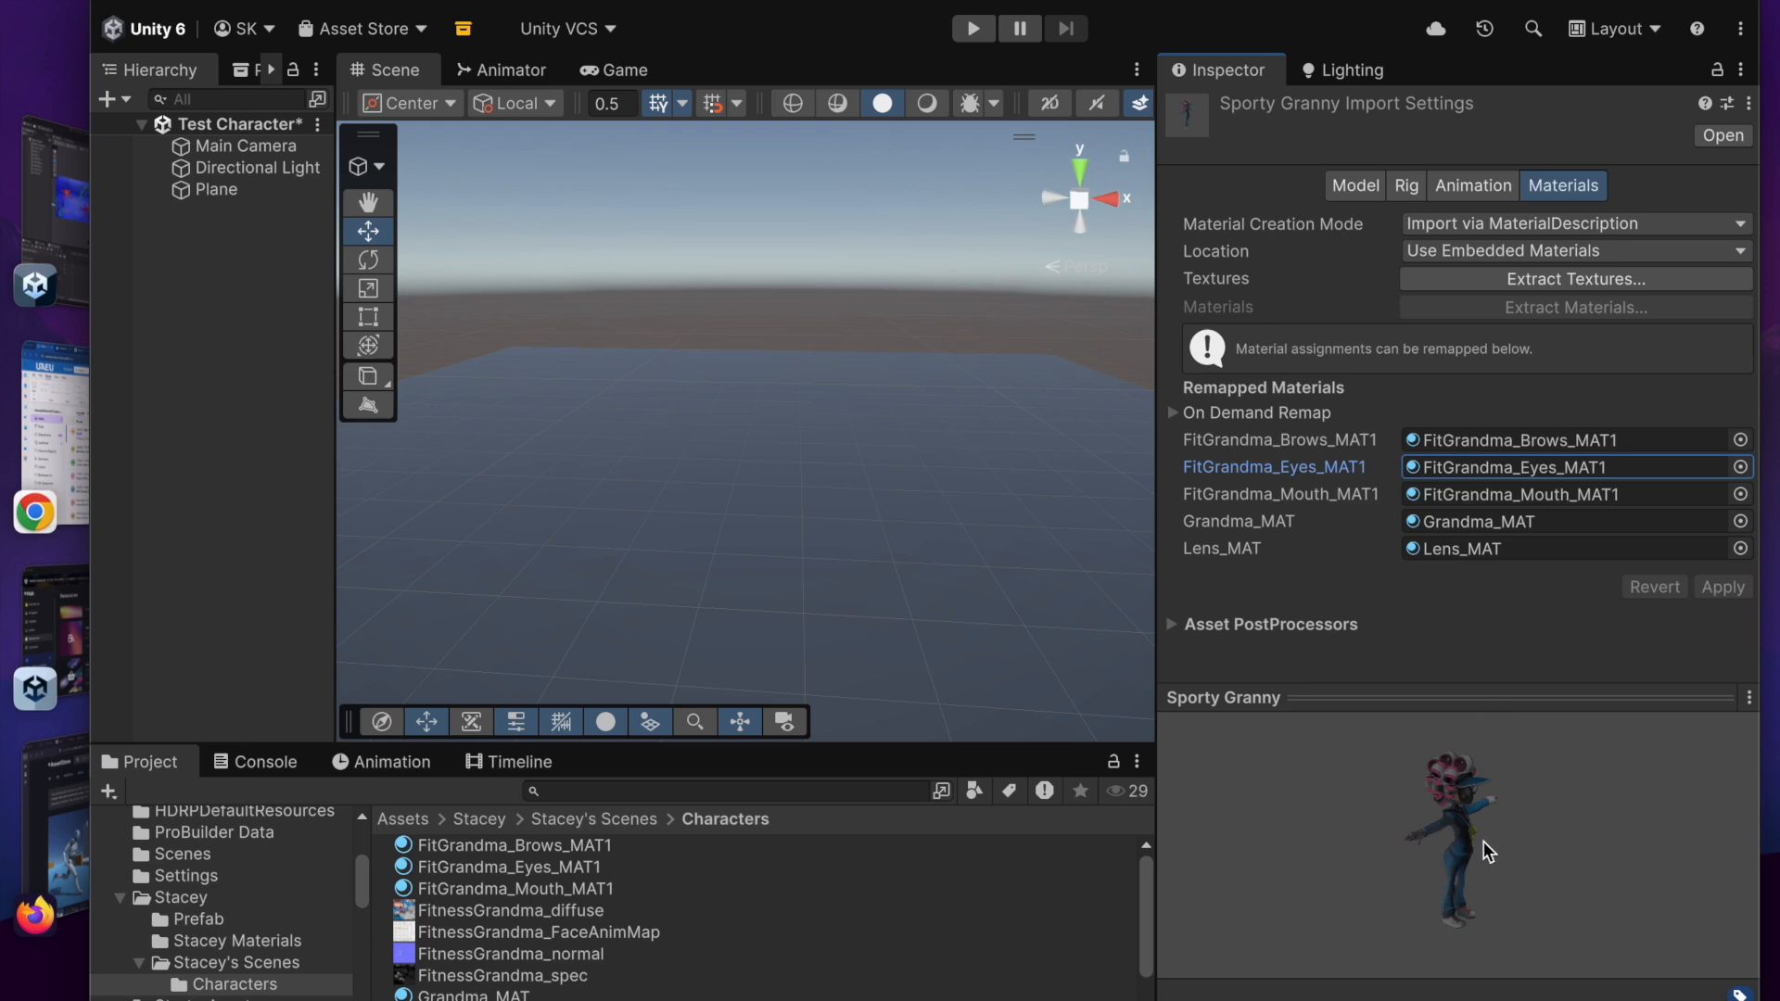
scroll(755, 914, down, 1)
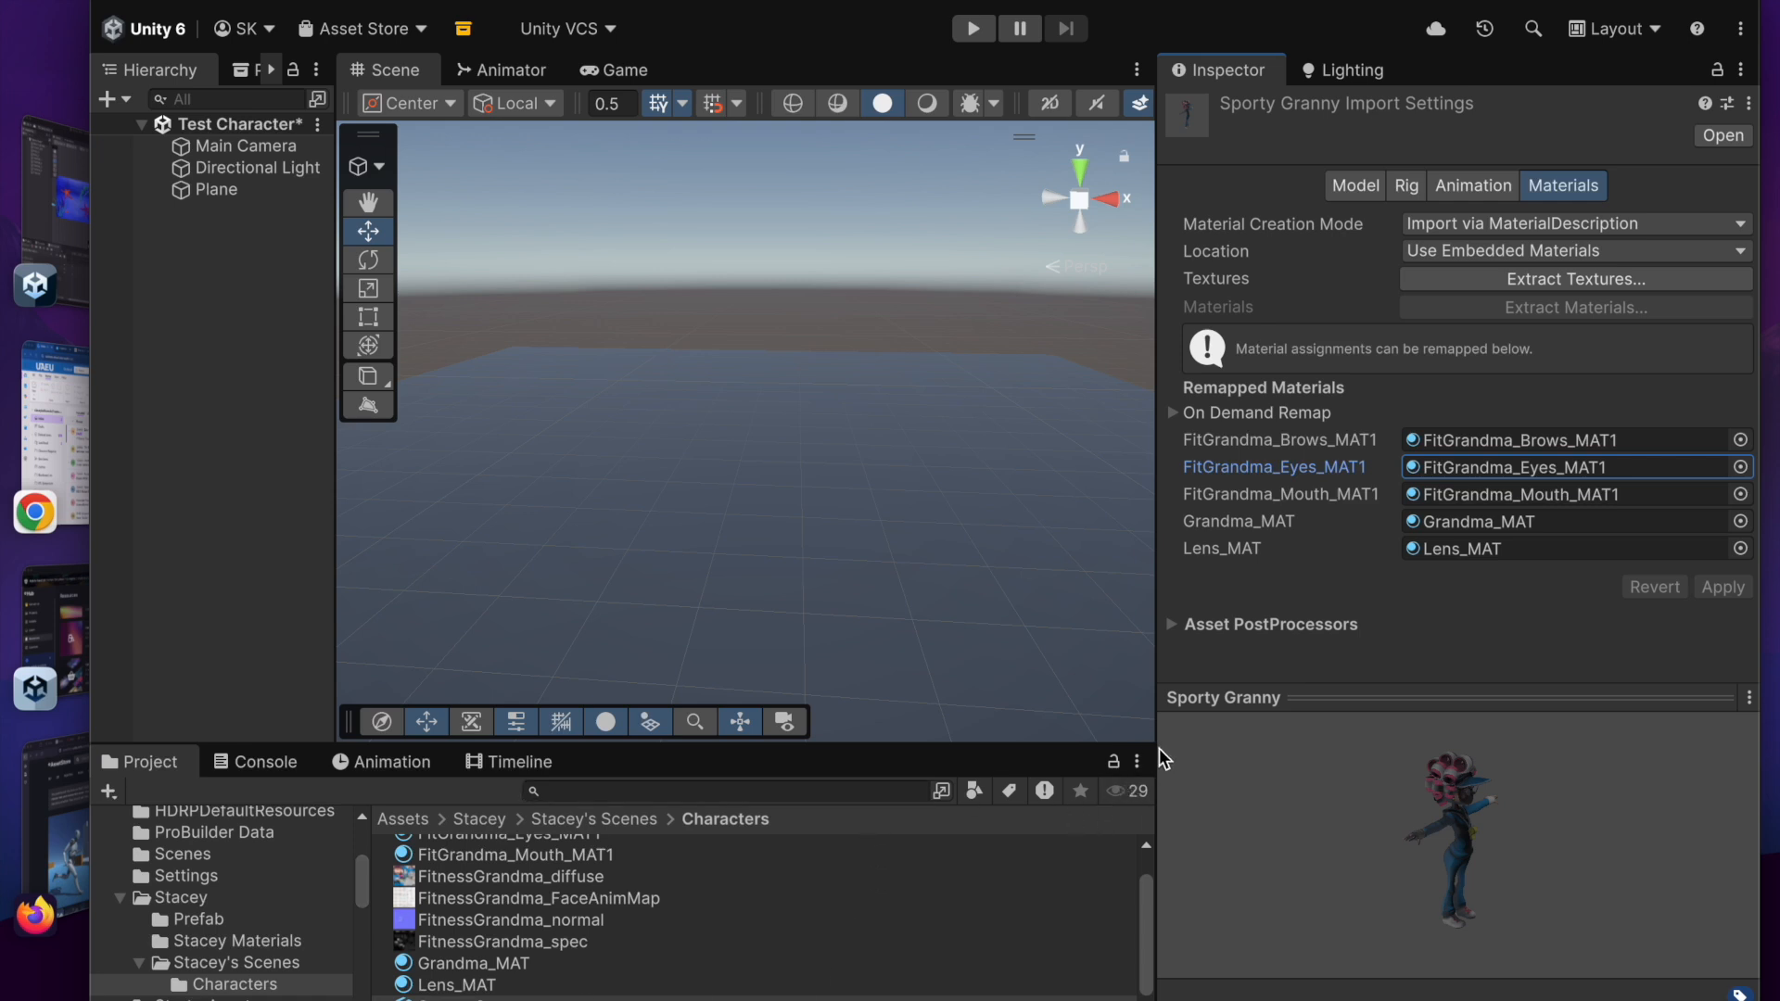
Step: Widen the Scene view and open the Prefabs folder of ThirdPersonController inside StarterAssets
drag(1165, 749, 1602, 721)
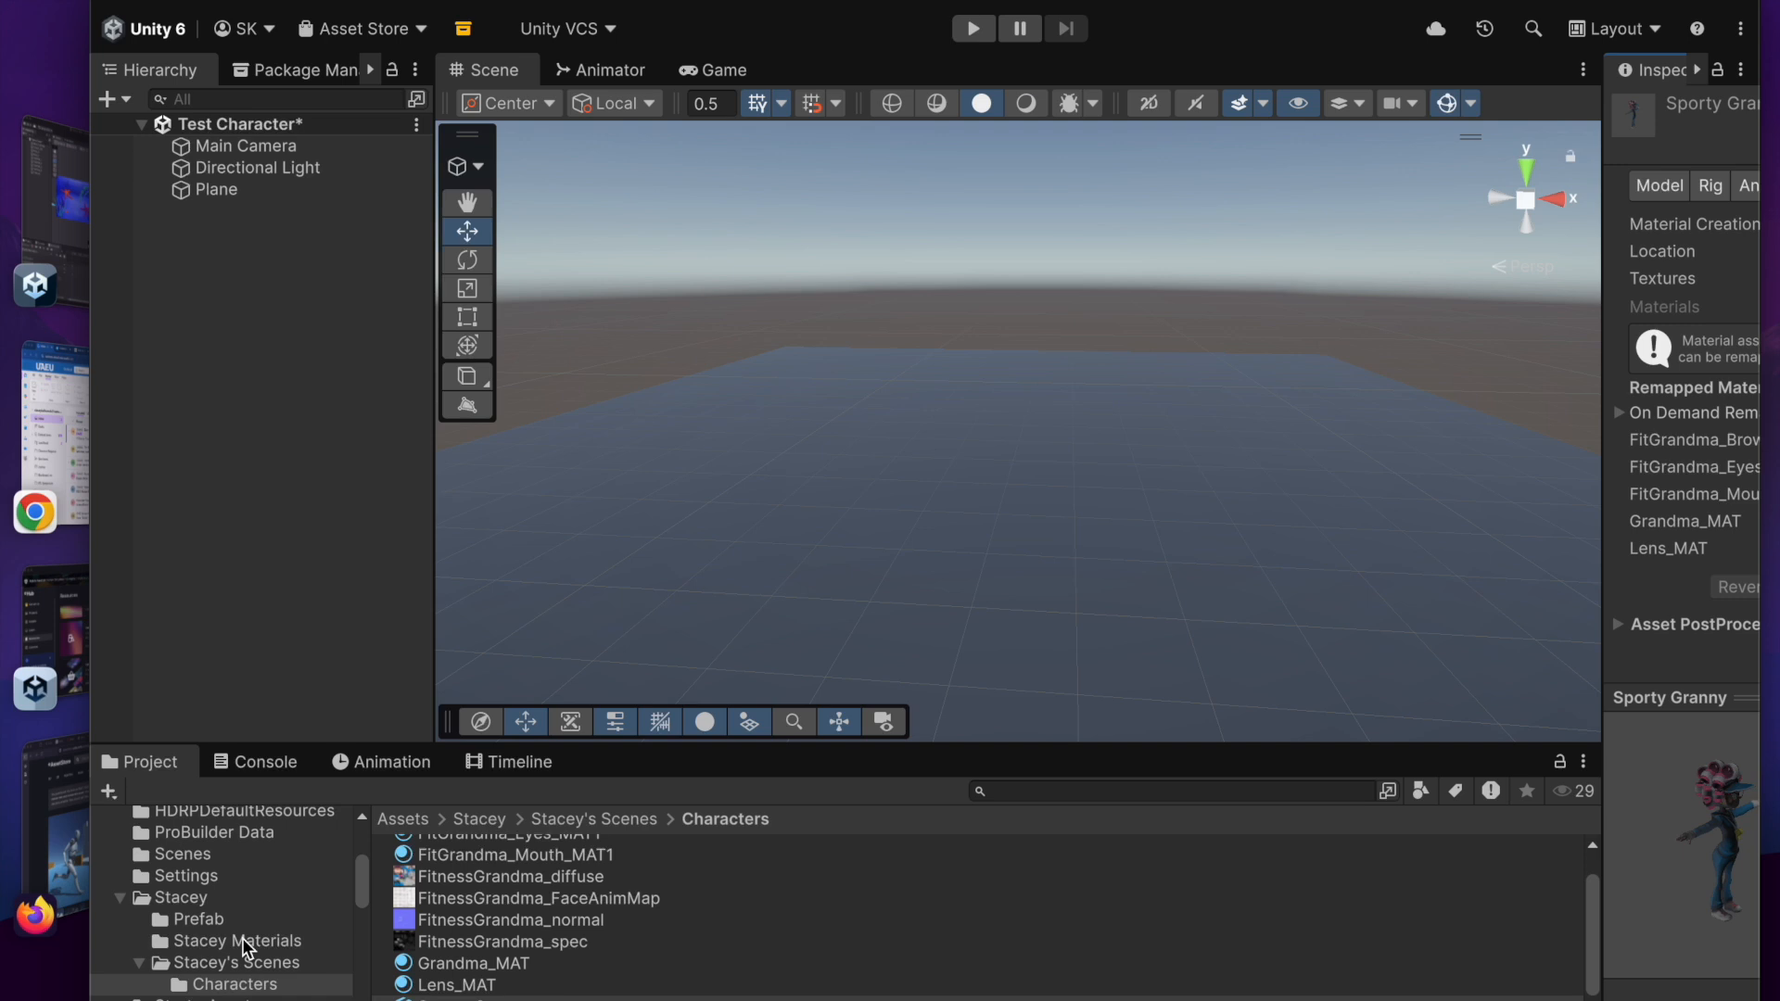
scroll(243, 951, down, 1)
click(205, 998)
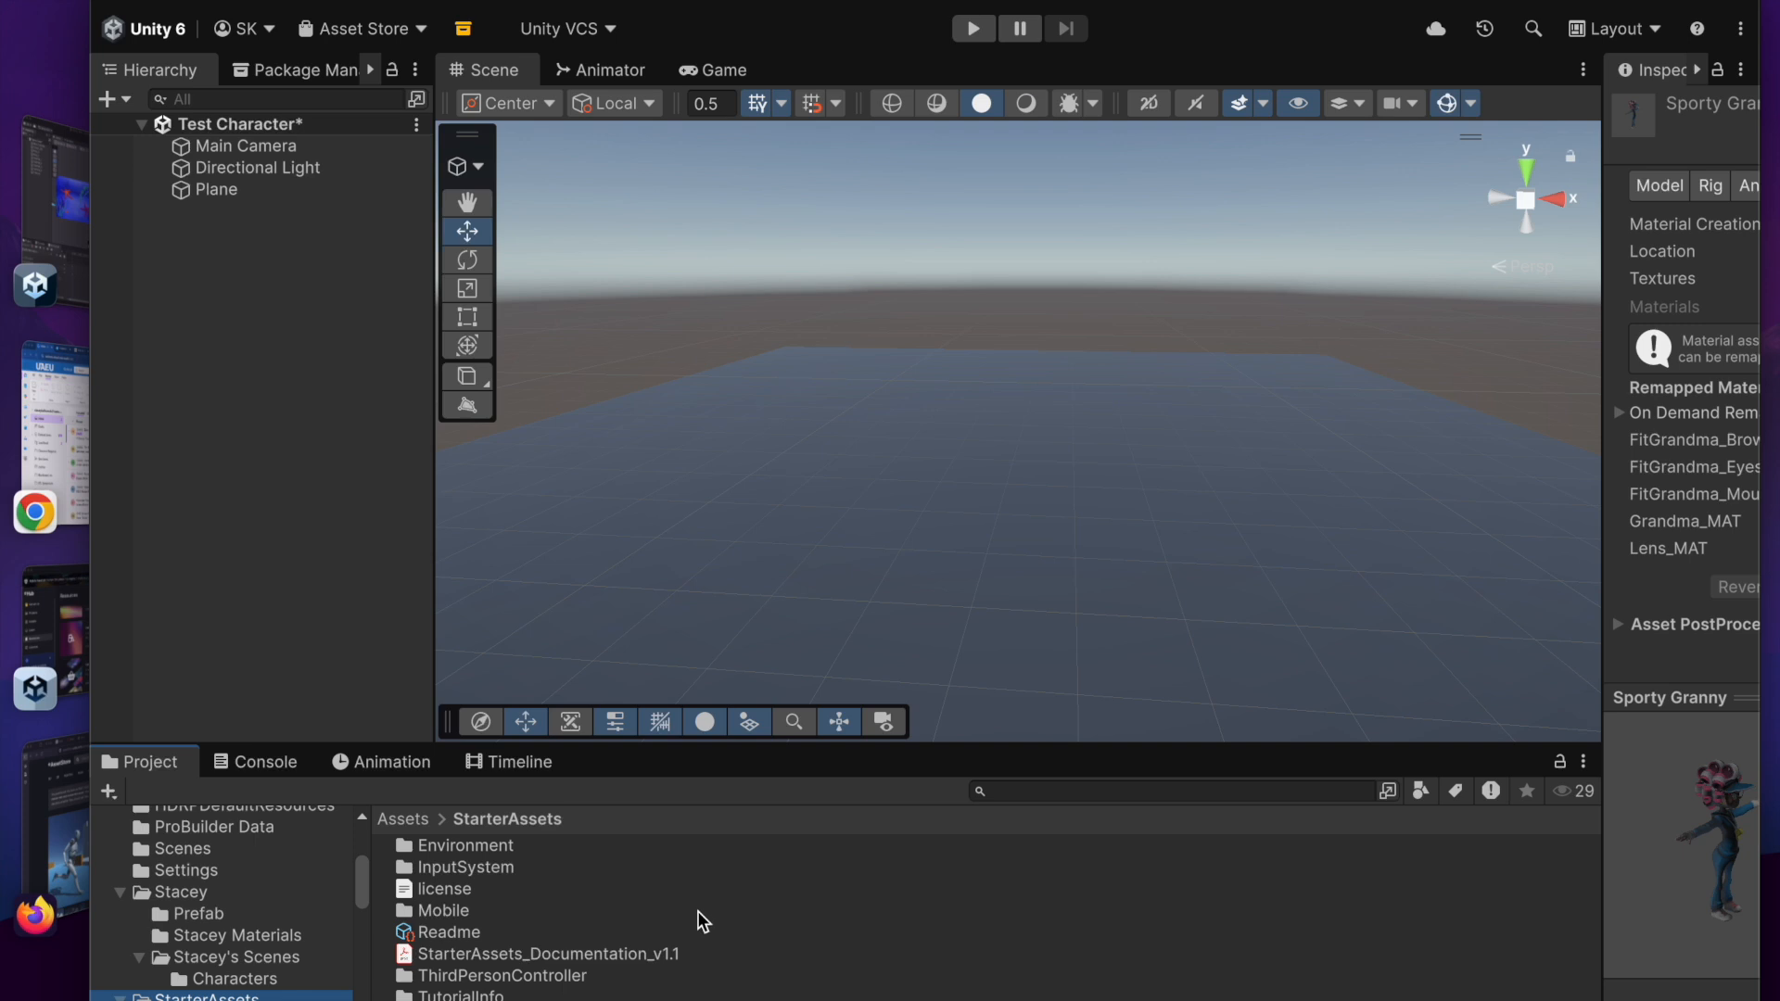
double_click(537, 978)
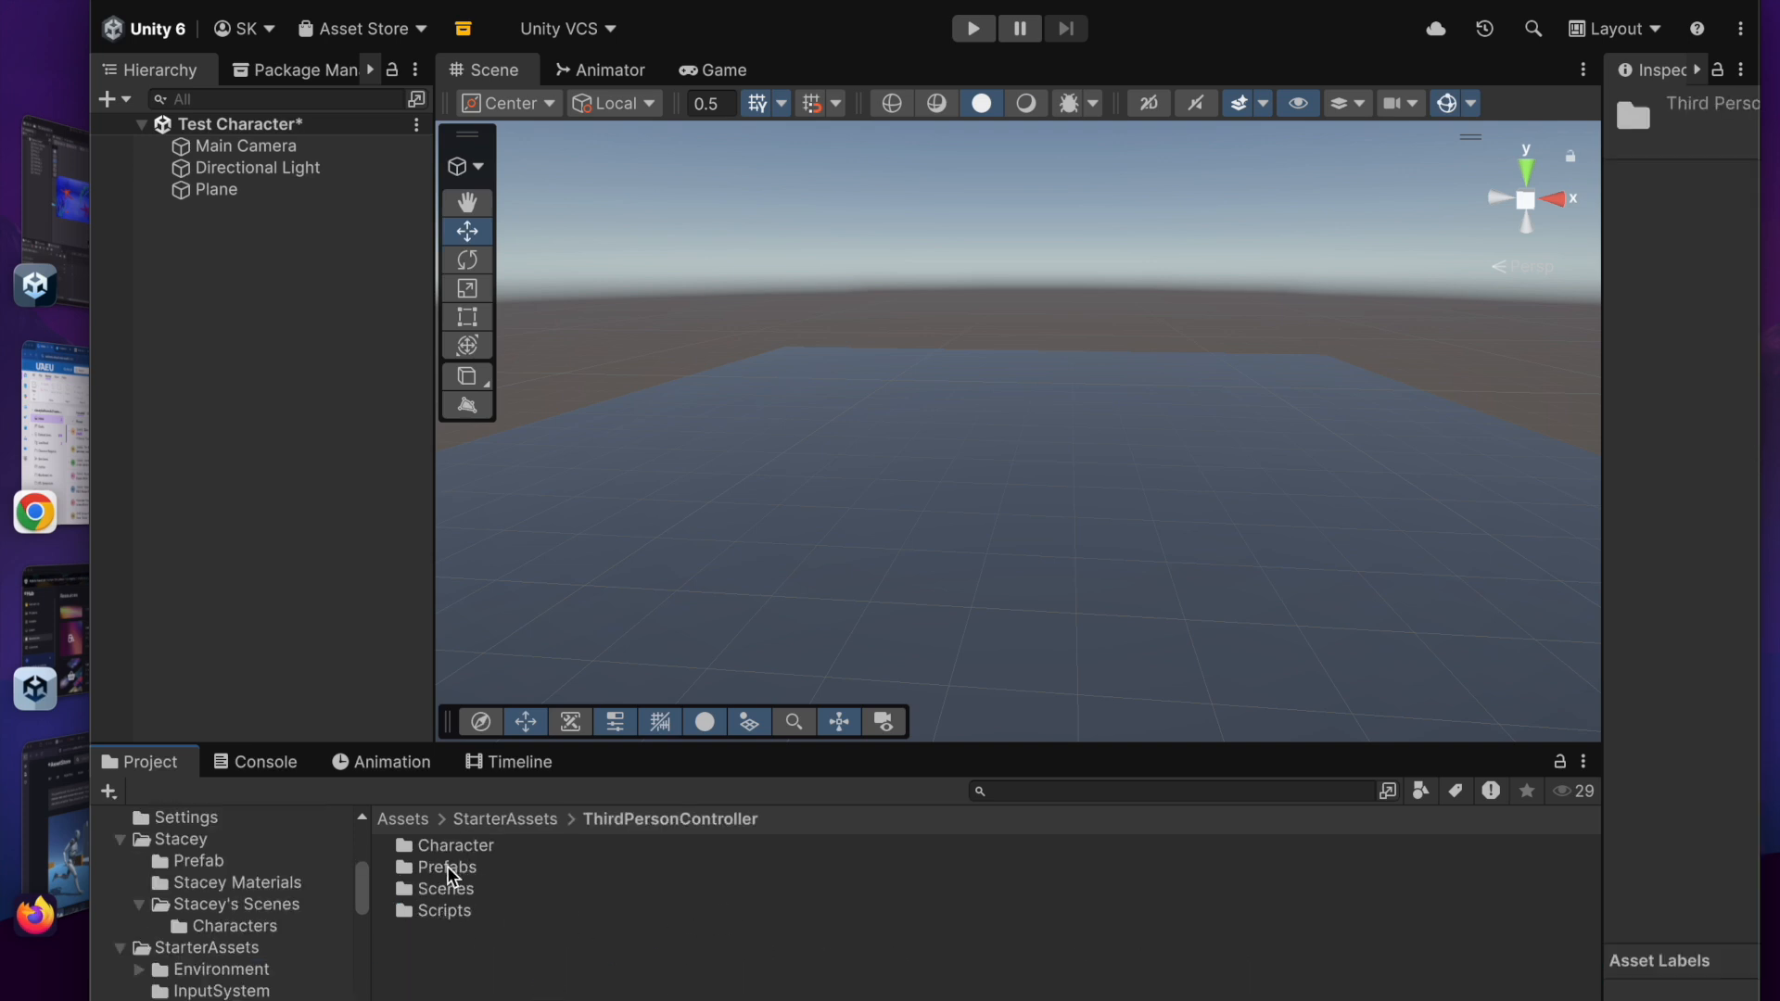
double_click(448, 869)
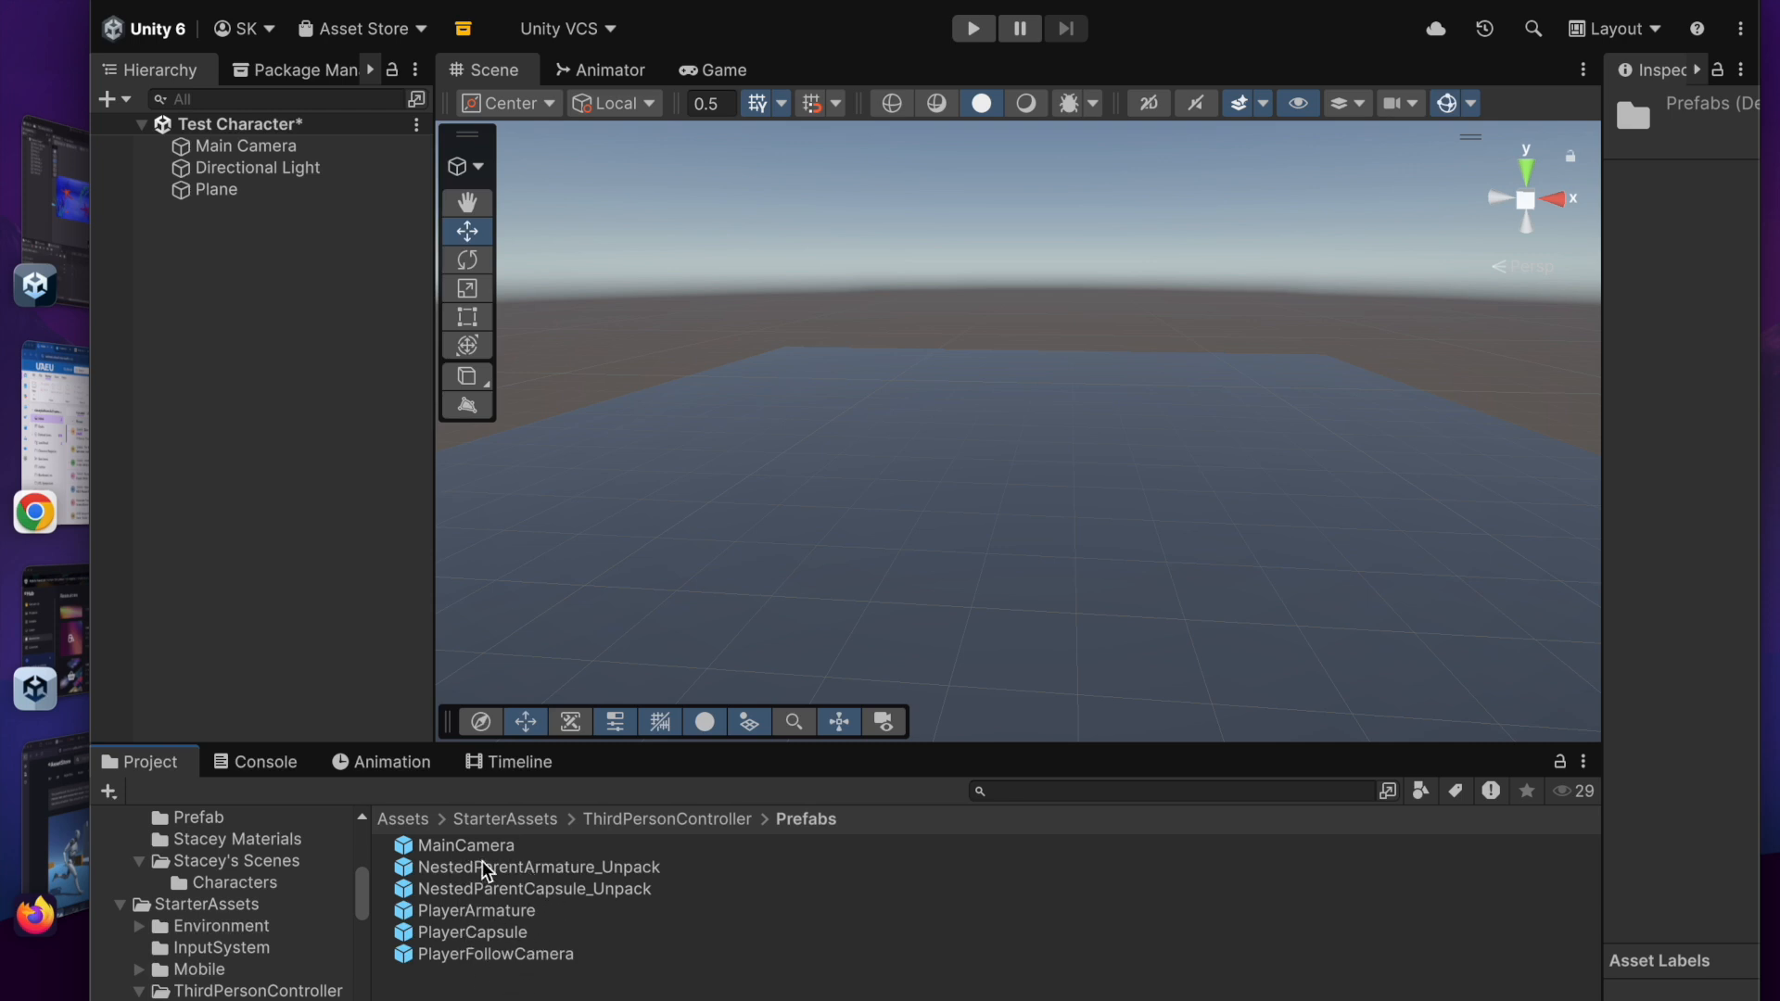
Step: Add the NestedParentArmature_Unpack prefab to the scene and raise its PlayerArmature to a Y position of about 0.06
drag(429, 878, 237, 365)
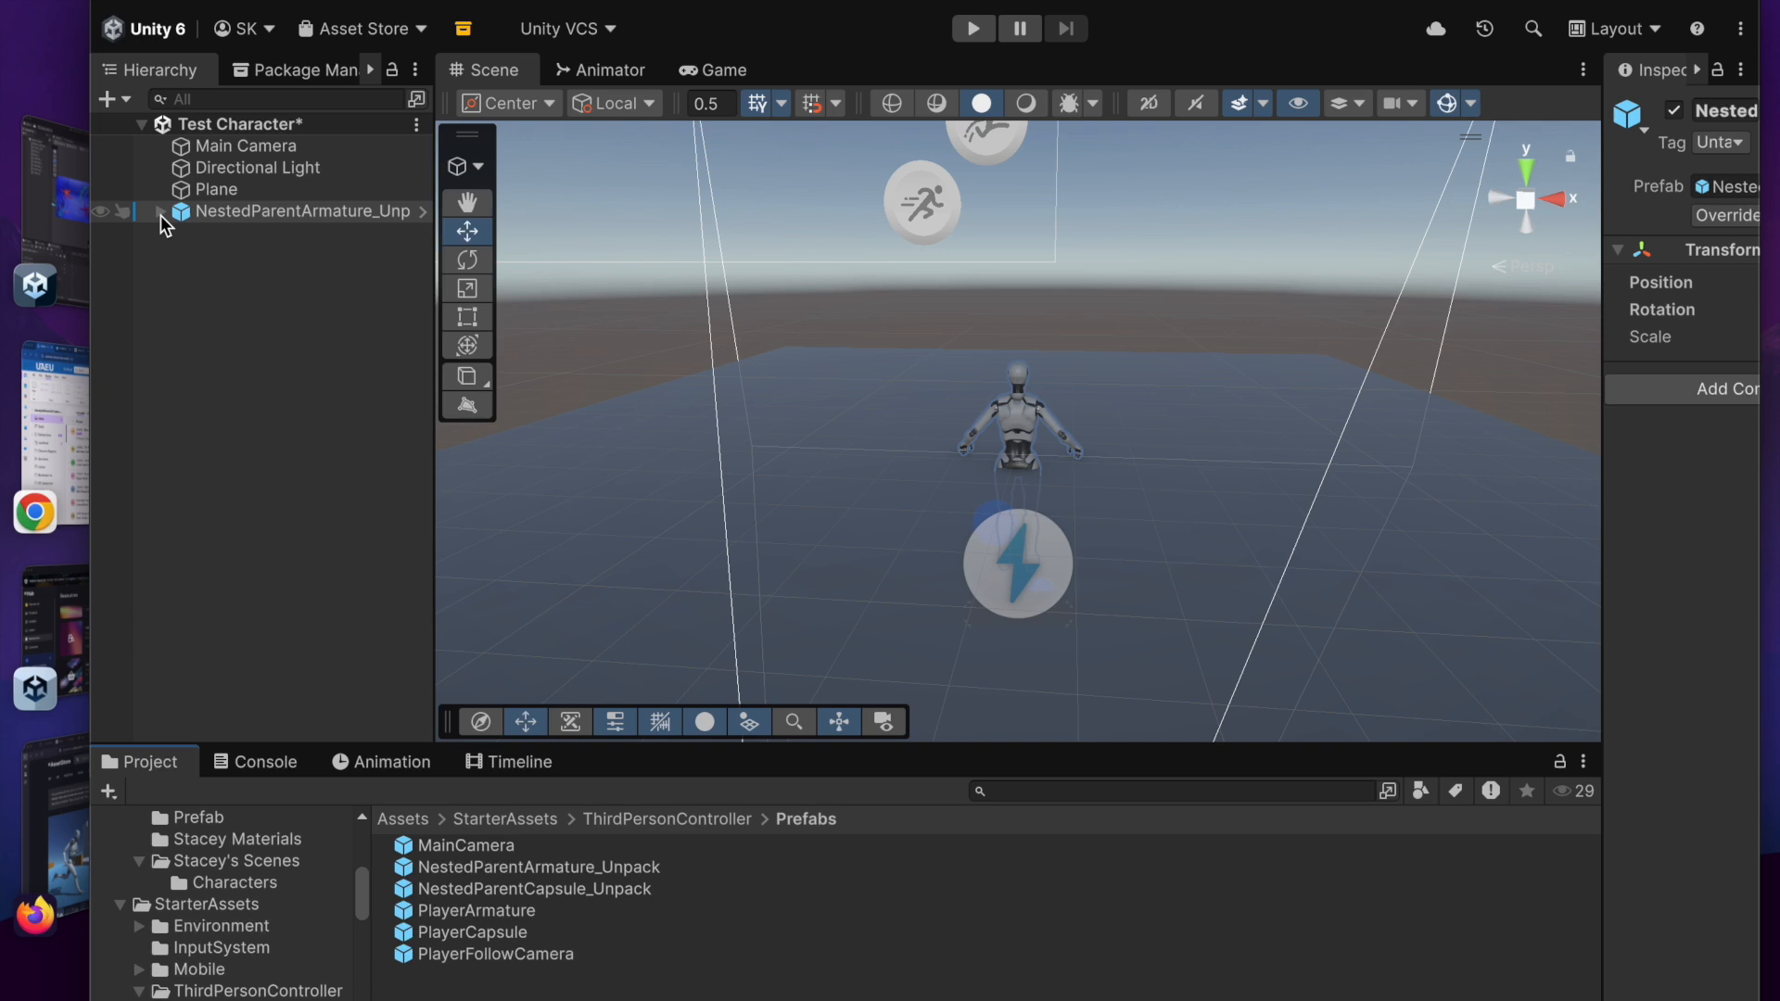
click(161, 214)
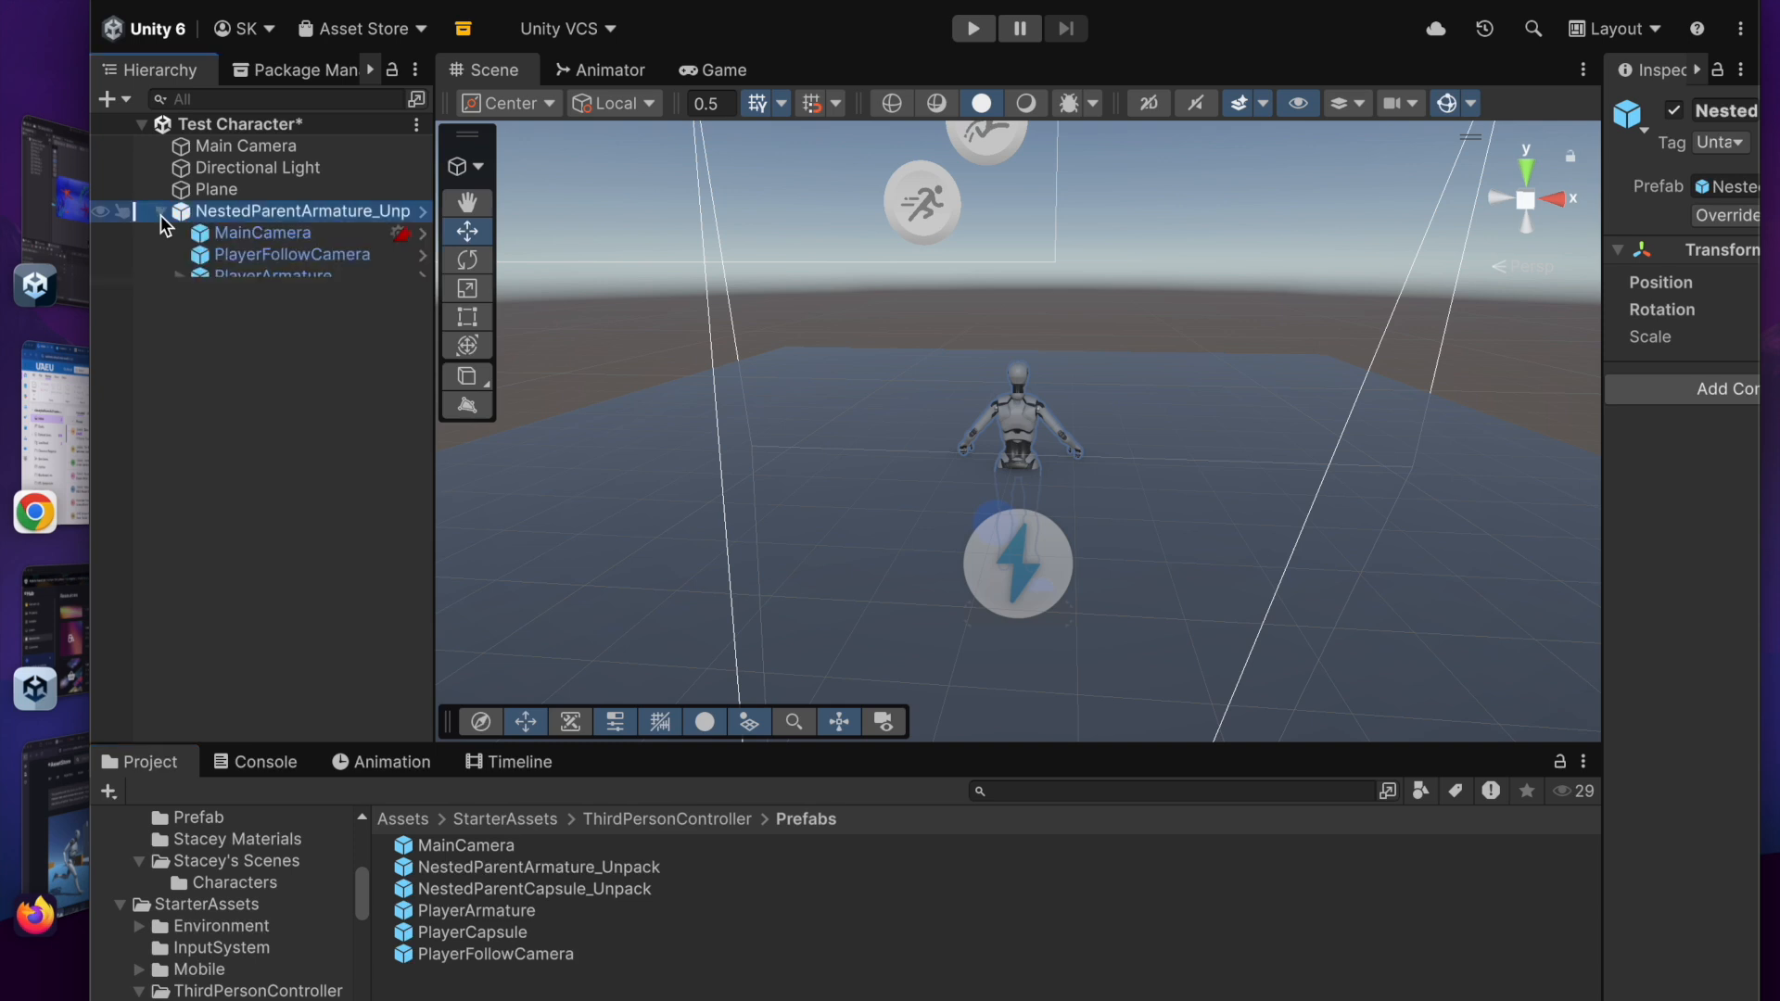
click(278, 278)
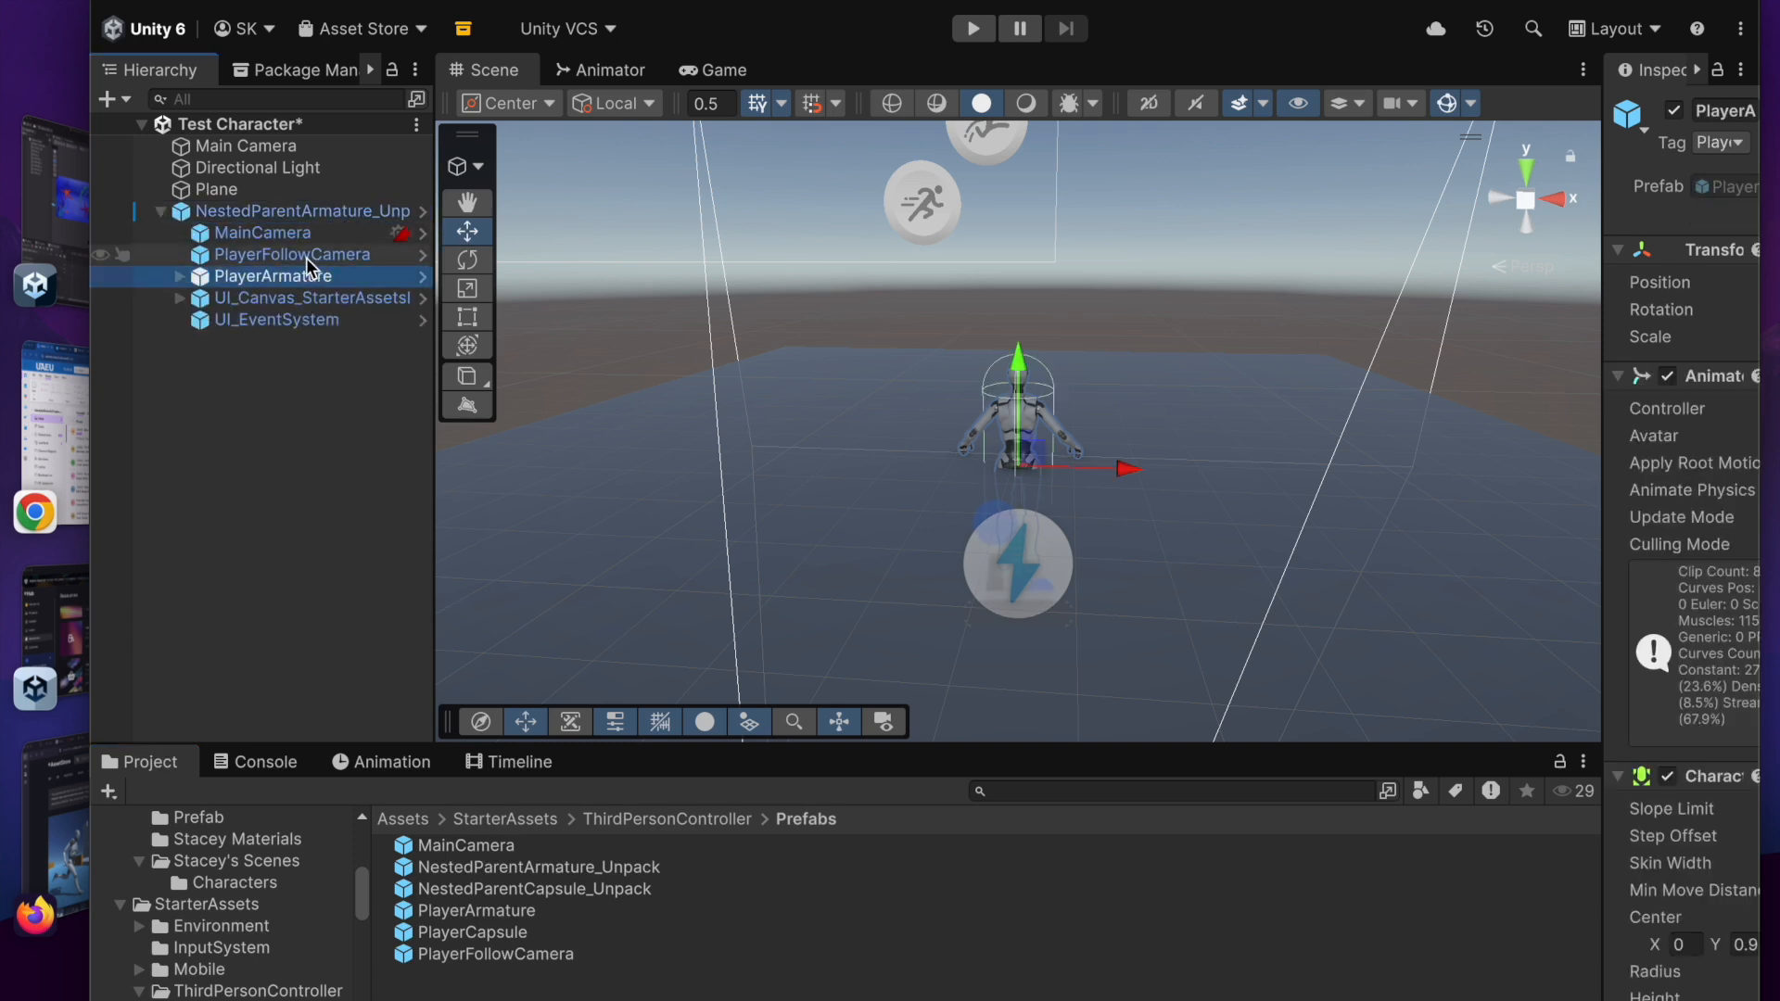
click(468, 232)
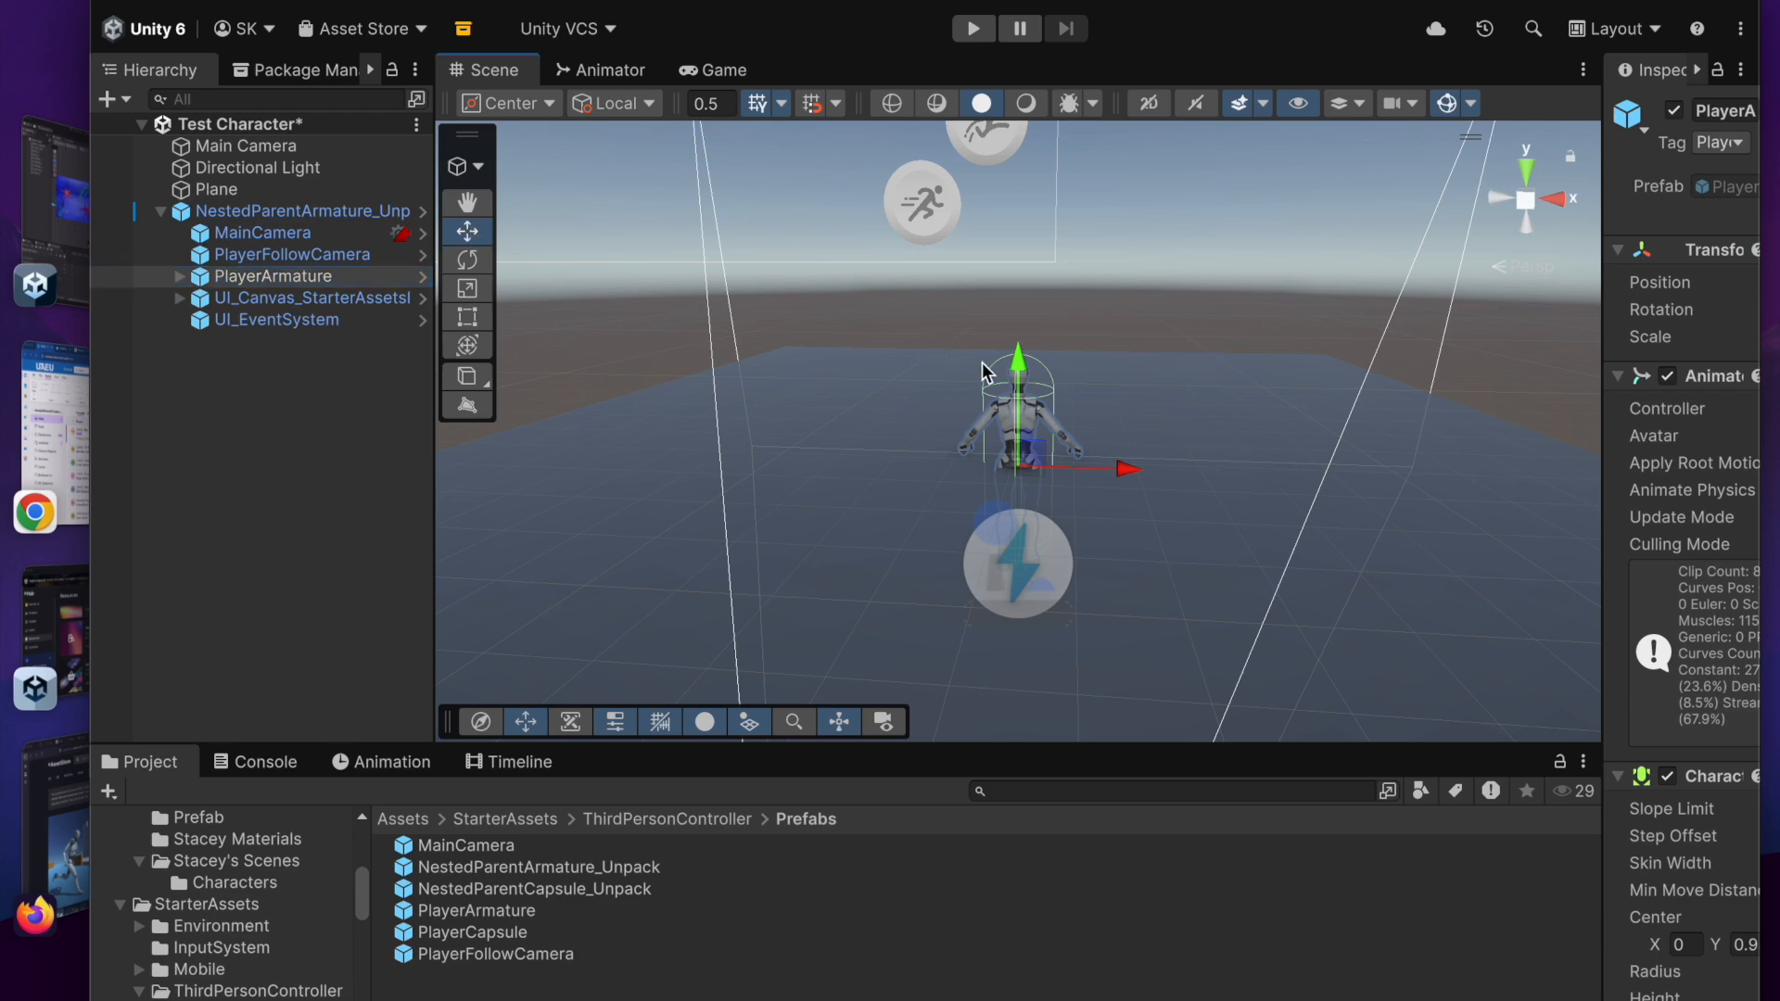
drag(1018, 364, 985, 234)
alt+drag(1336, 560, 660, 254)
alt+drag(925, 430, 1066, 492)
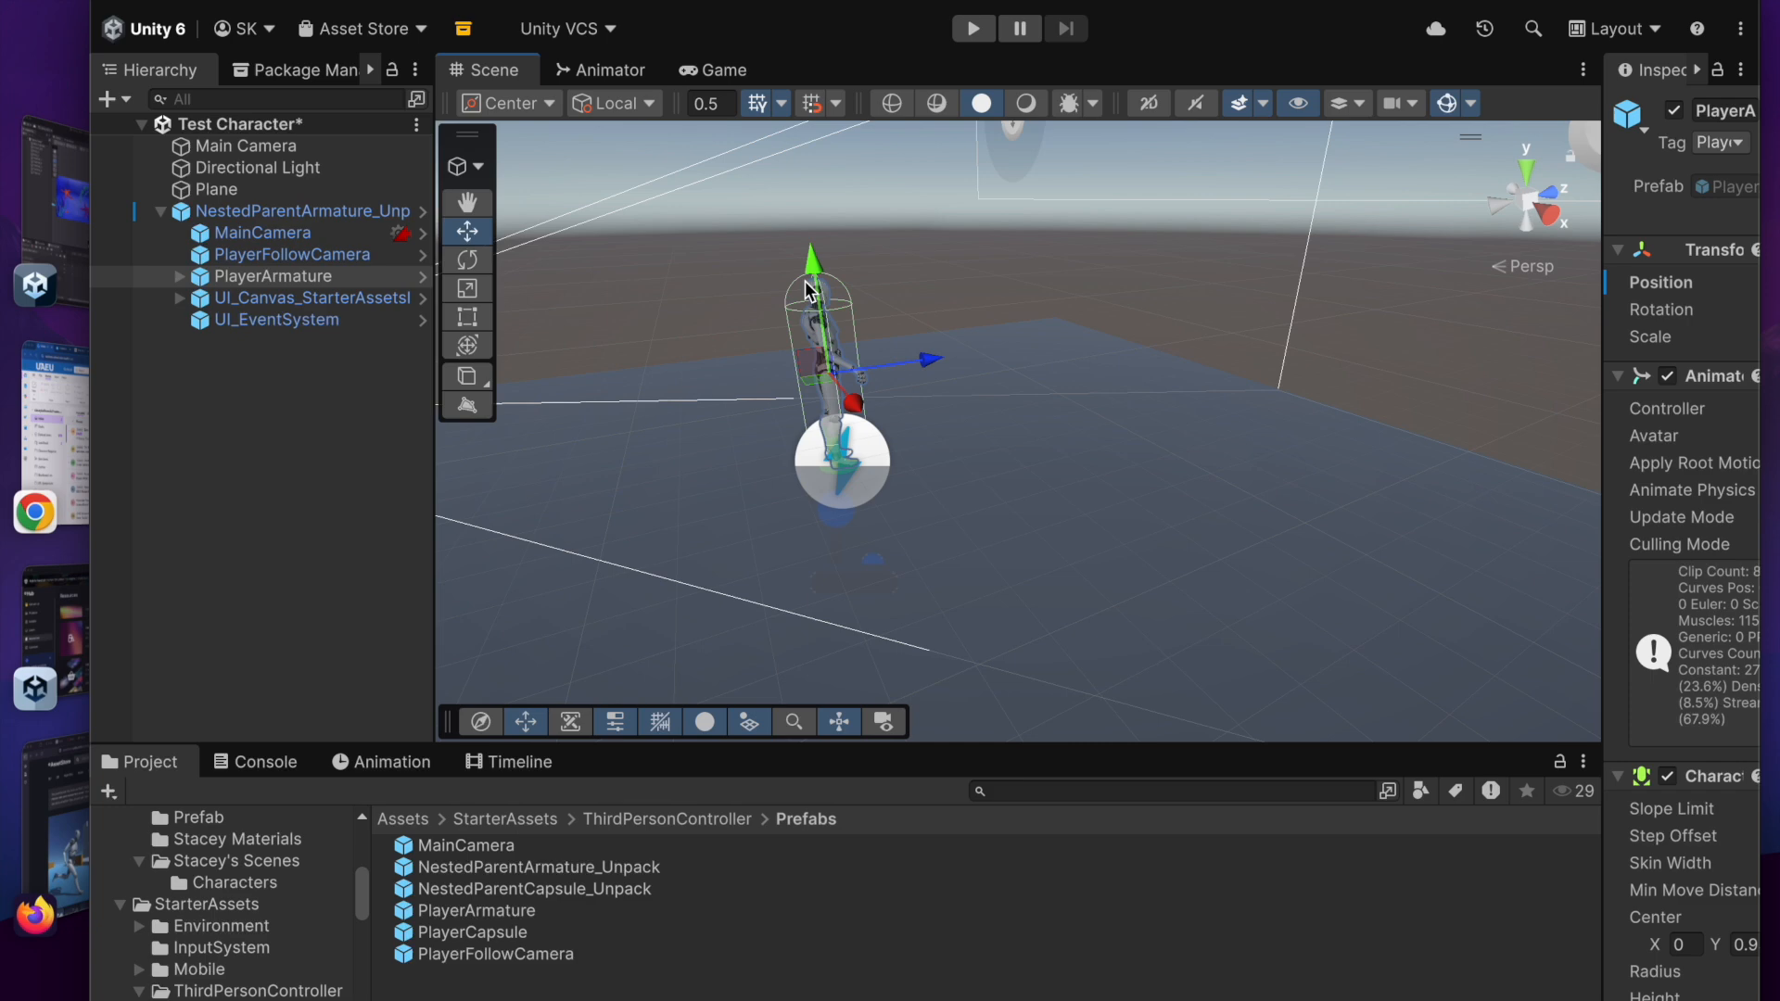
drag(809, 257, 811, 256)
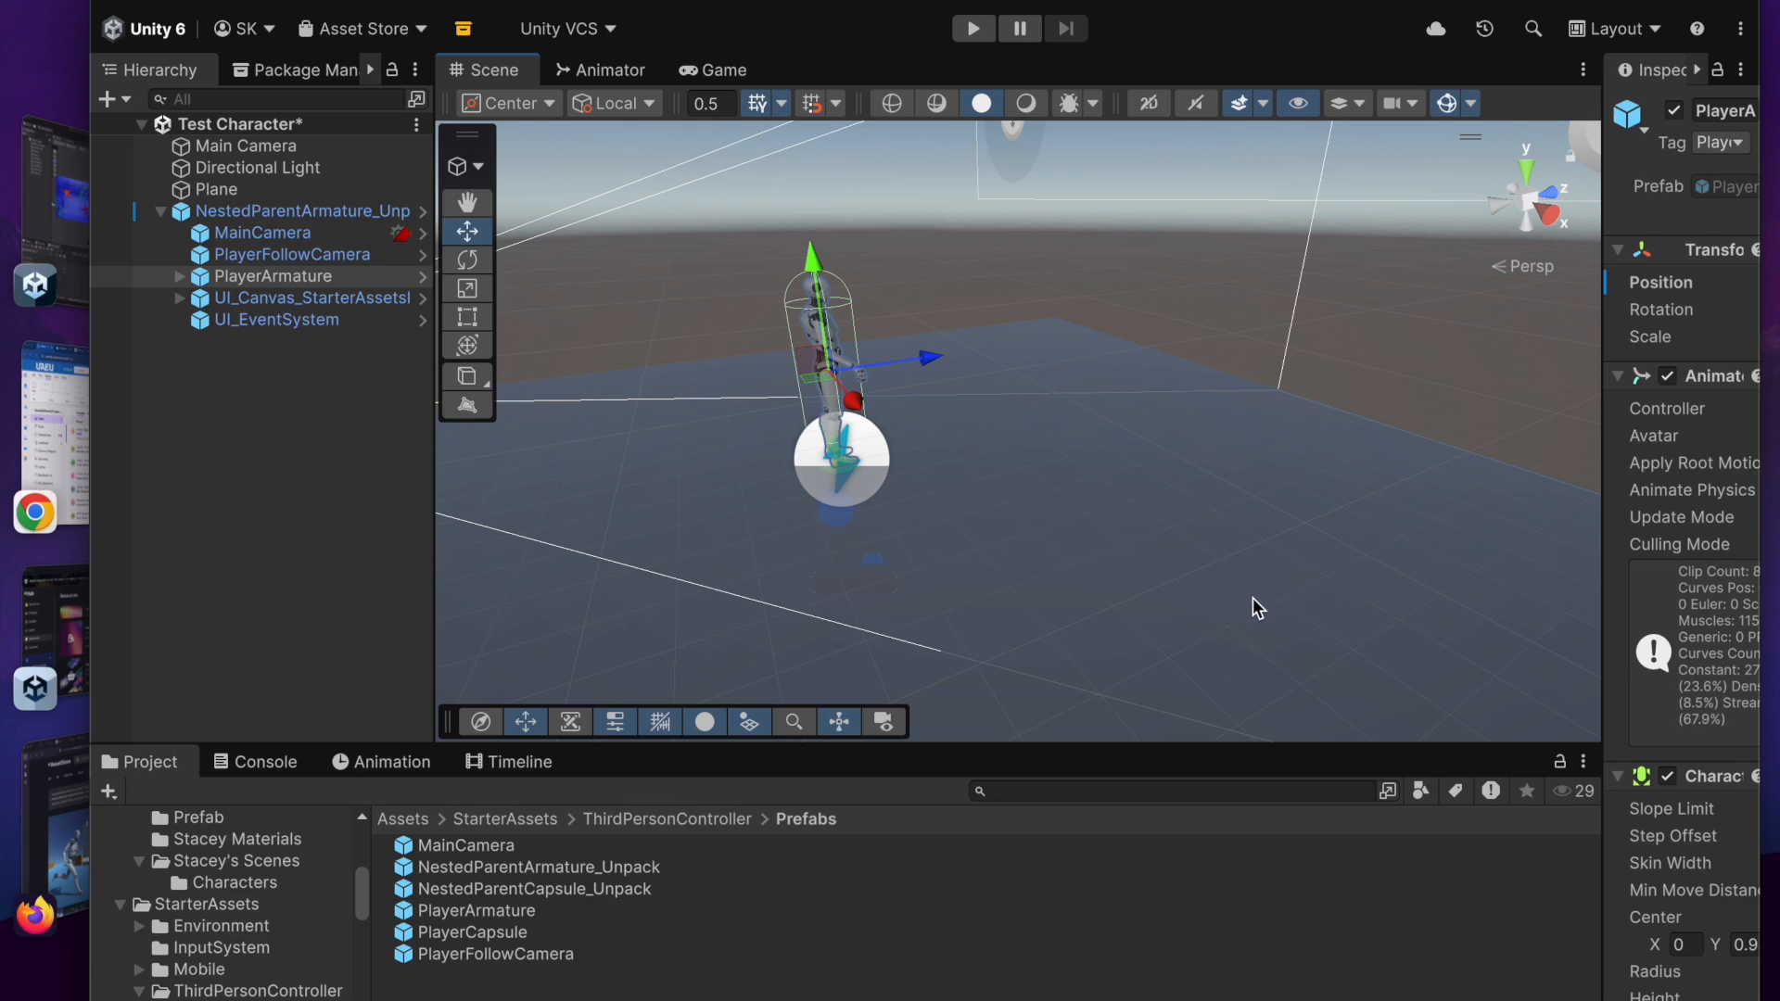
Step: Play-test the scene briefly, then deactivate the scene's original Main Camera object outside the nested prefab
click(971, 28)
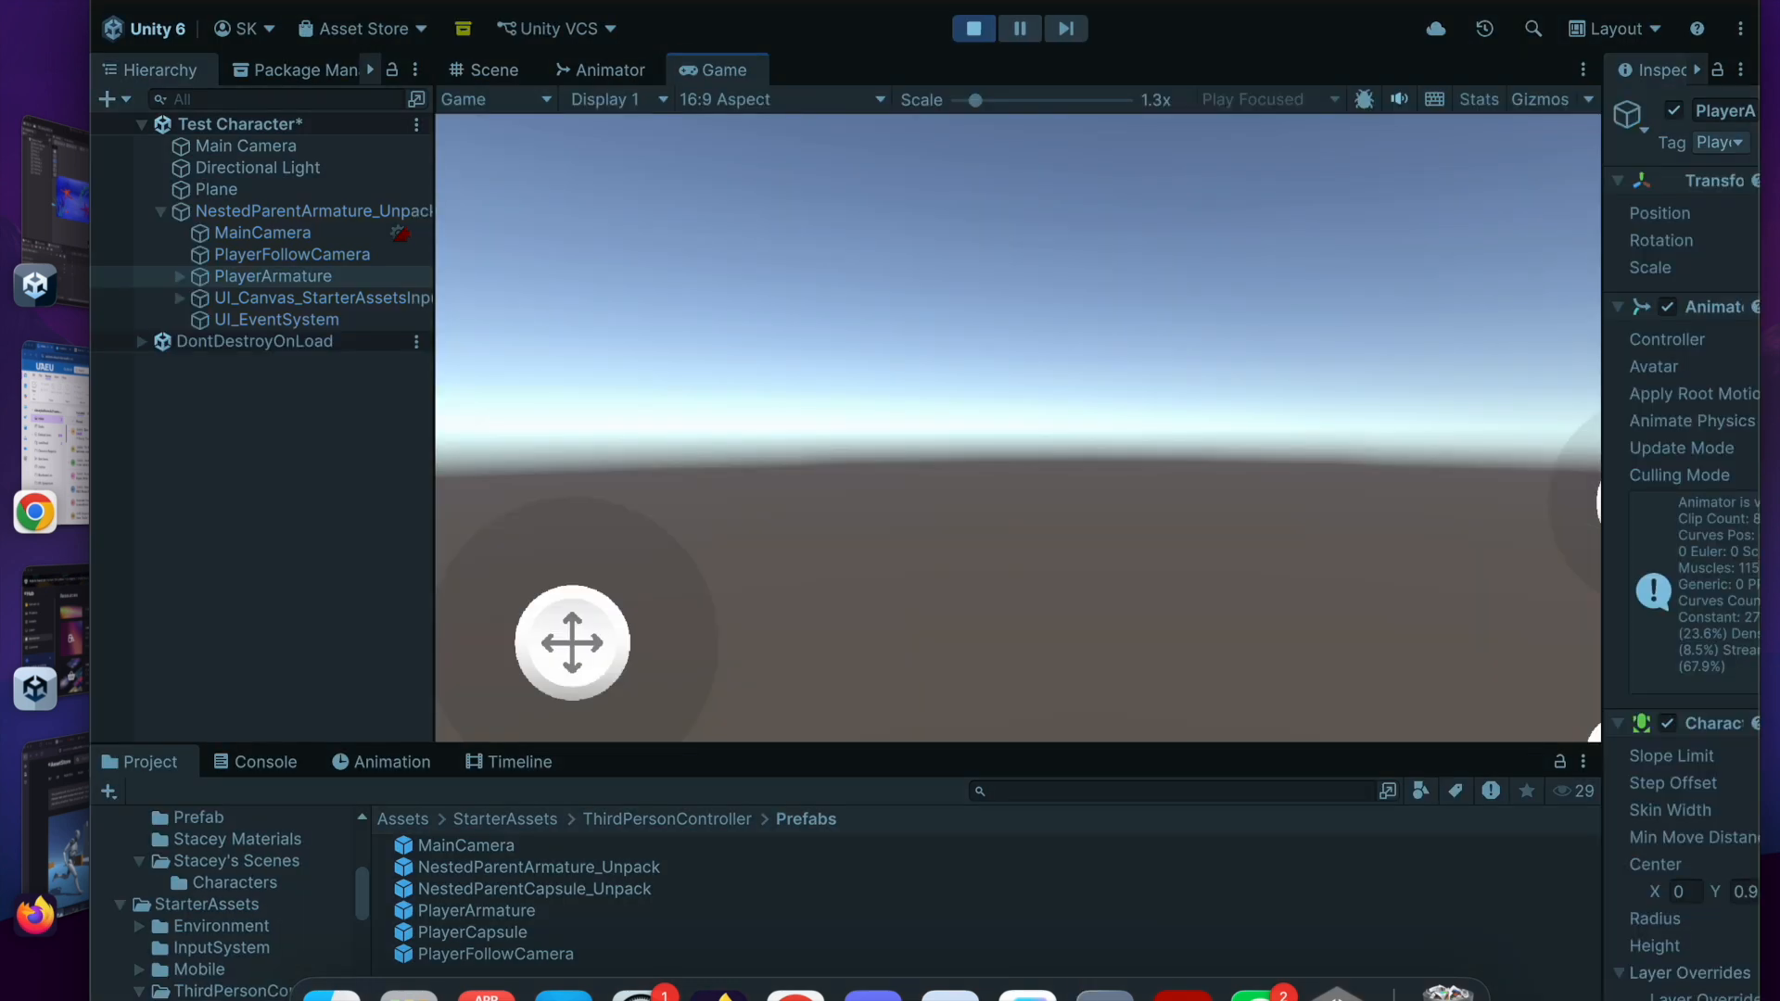
click(971, 32)
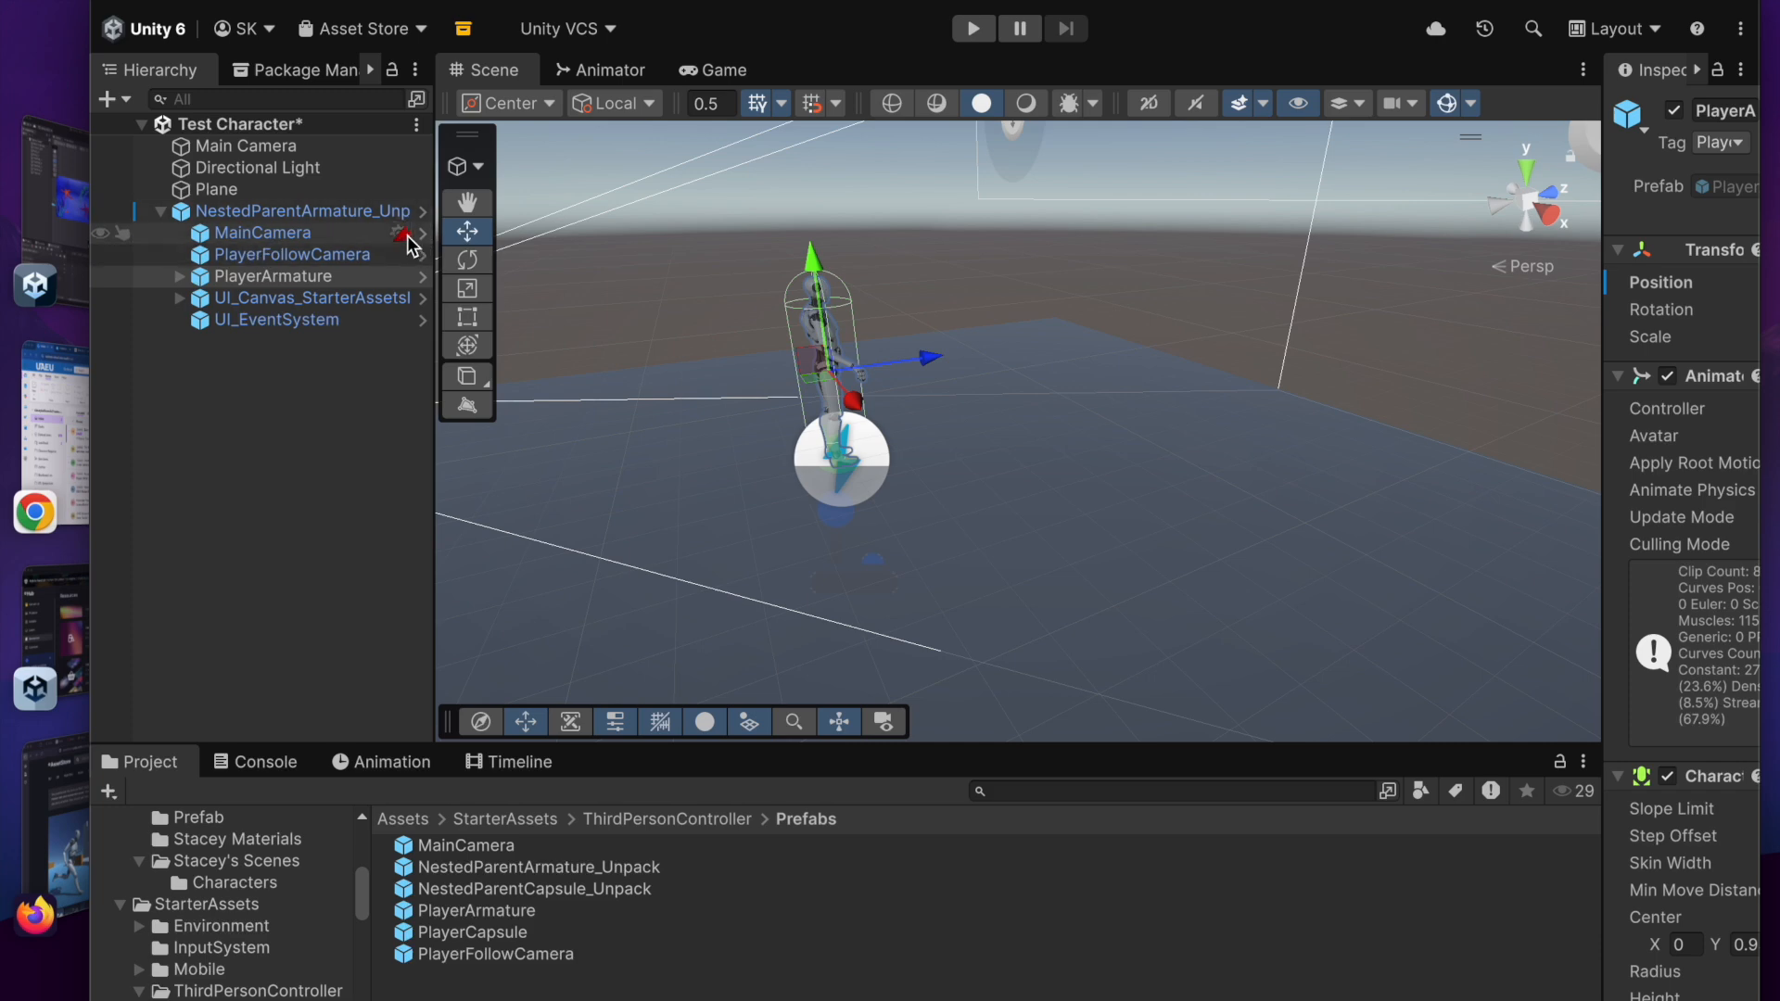
click(253, 151)
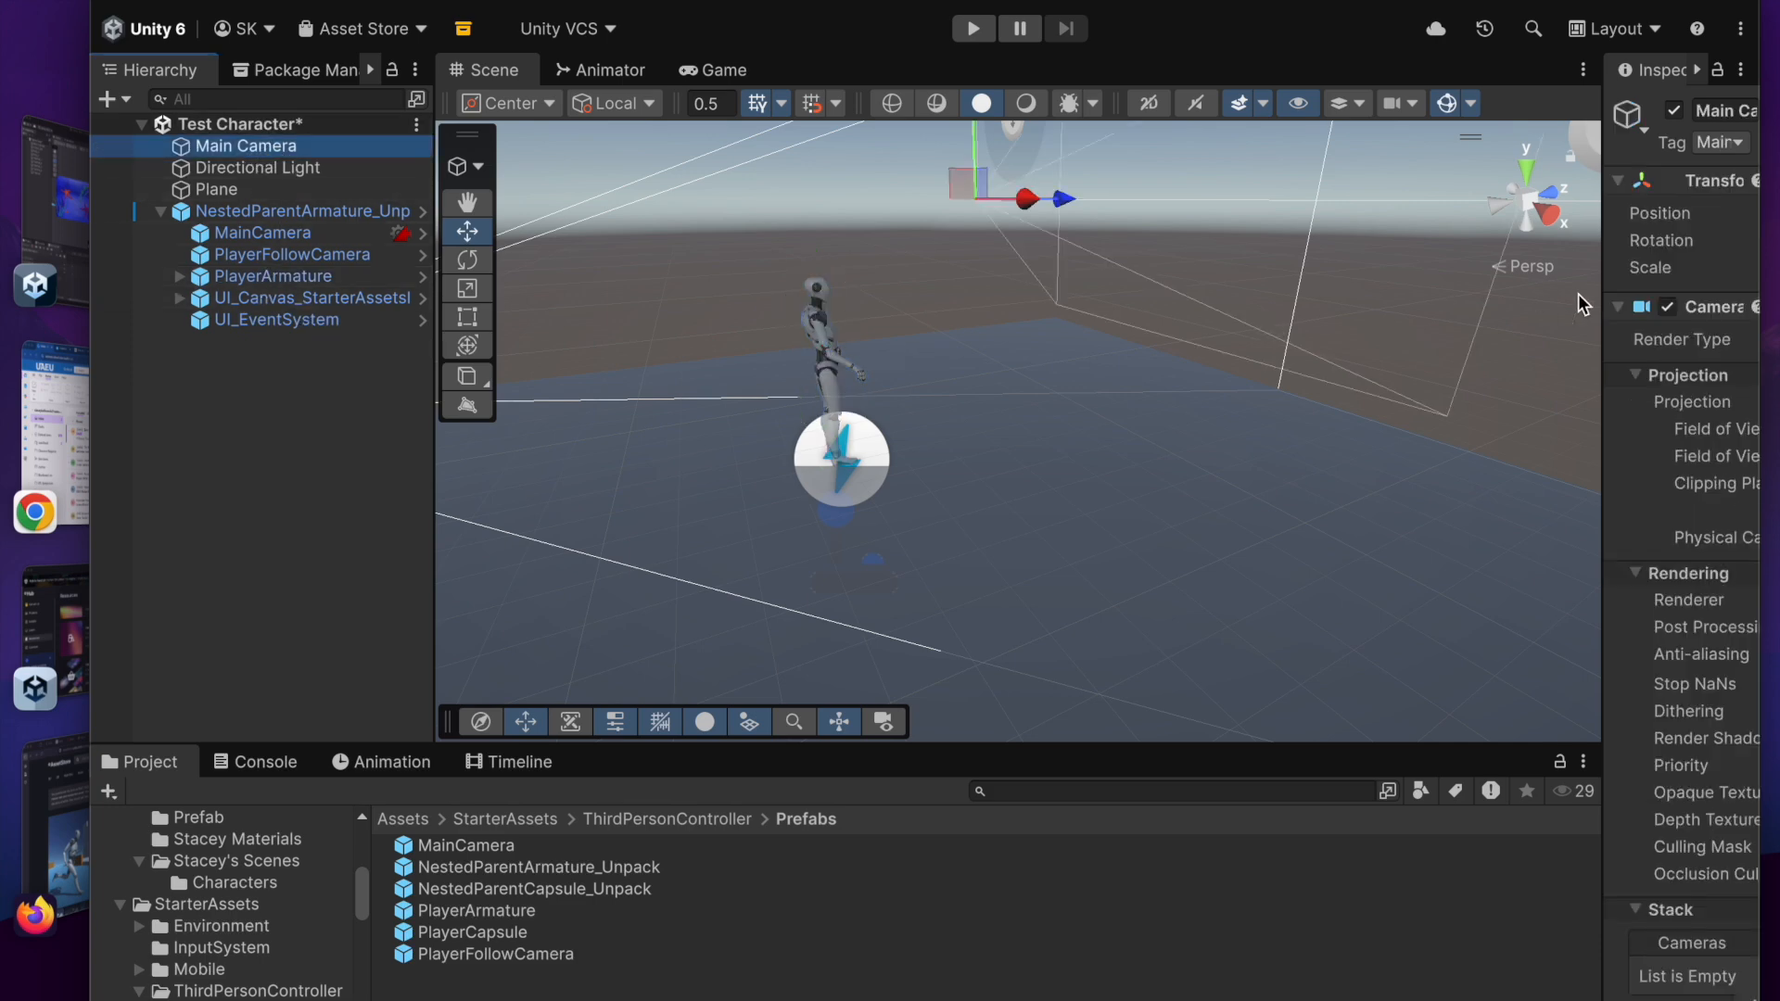
drag(1602, 295, 1313, 326)
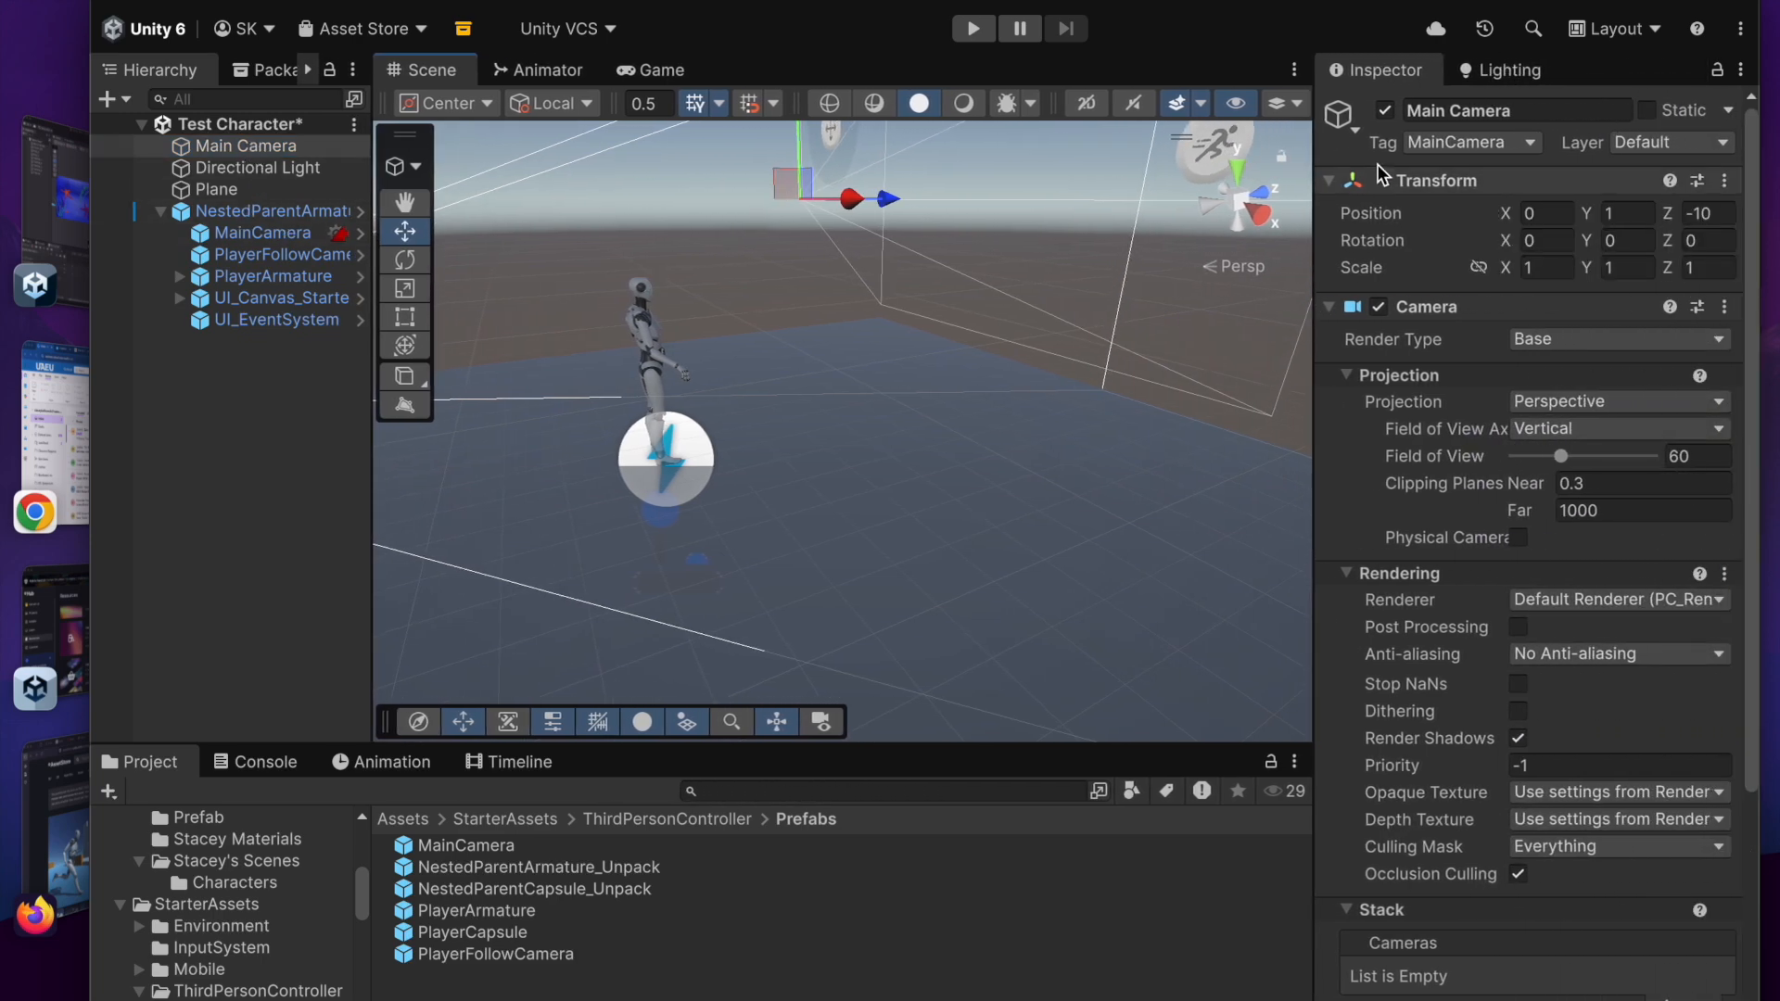
click(1387, 112)
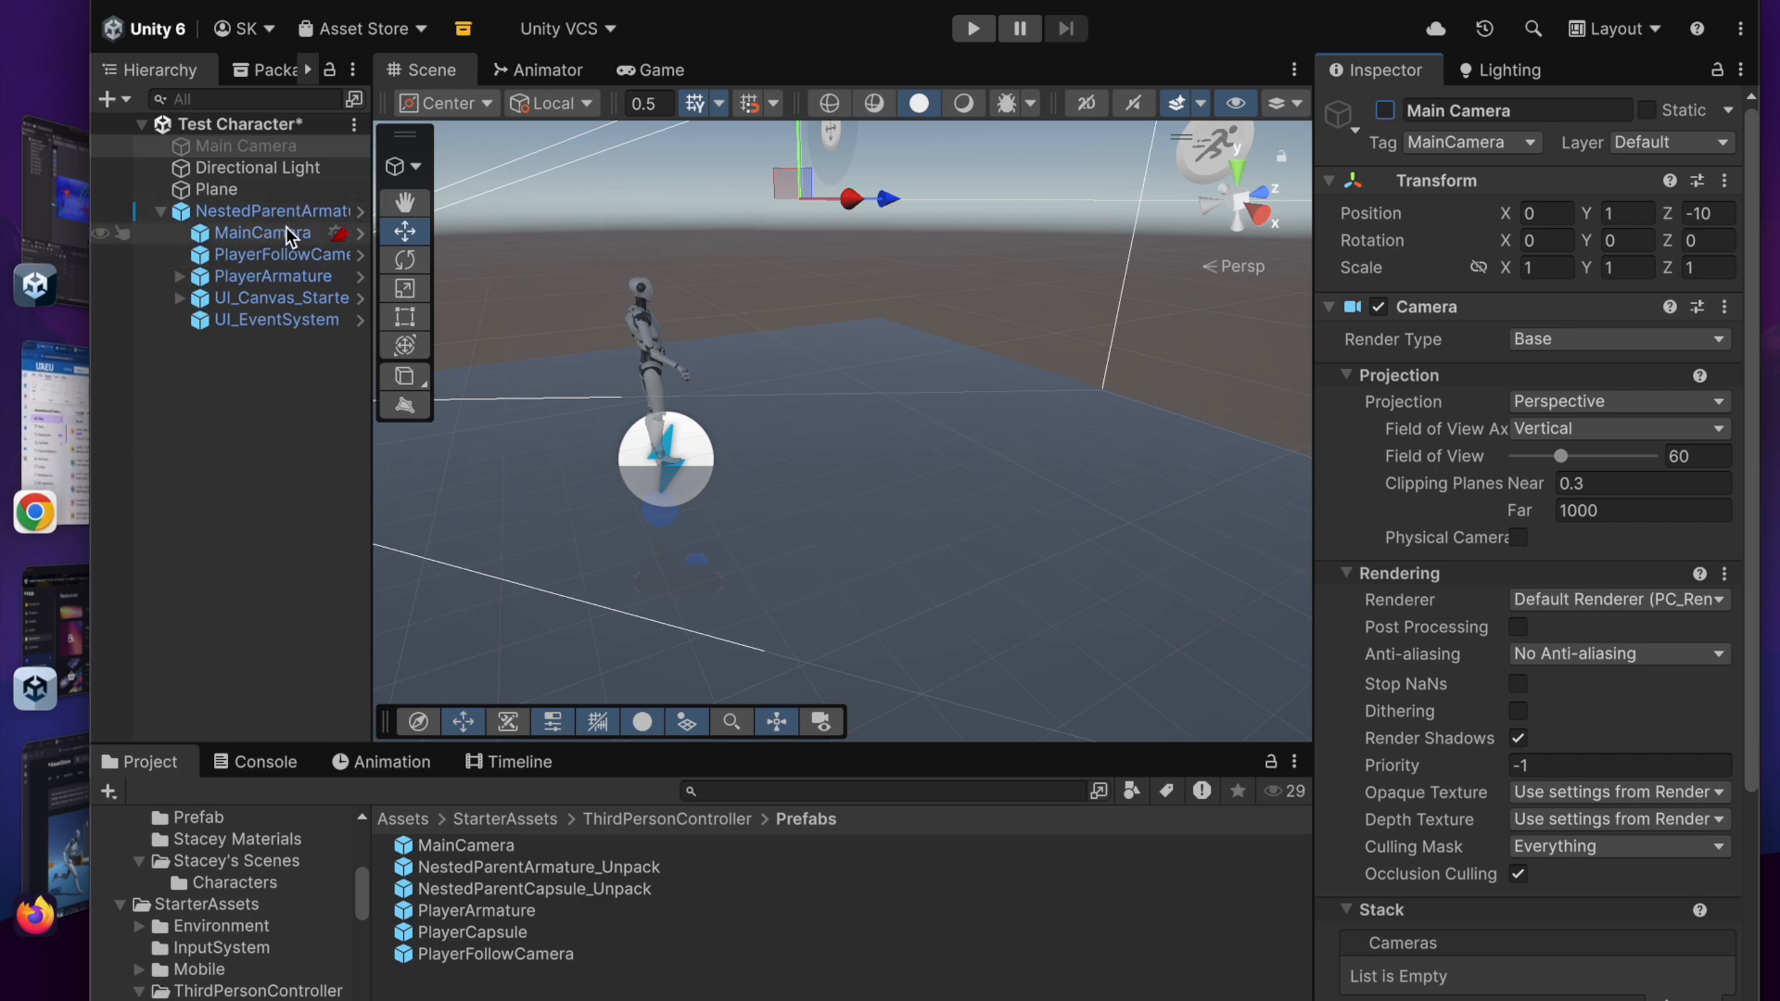
Step: Run the scene again, test walking in all directions and jumping with the robot character, and end play mode
click(972, 28)
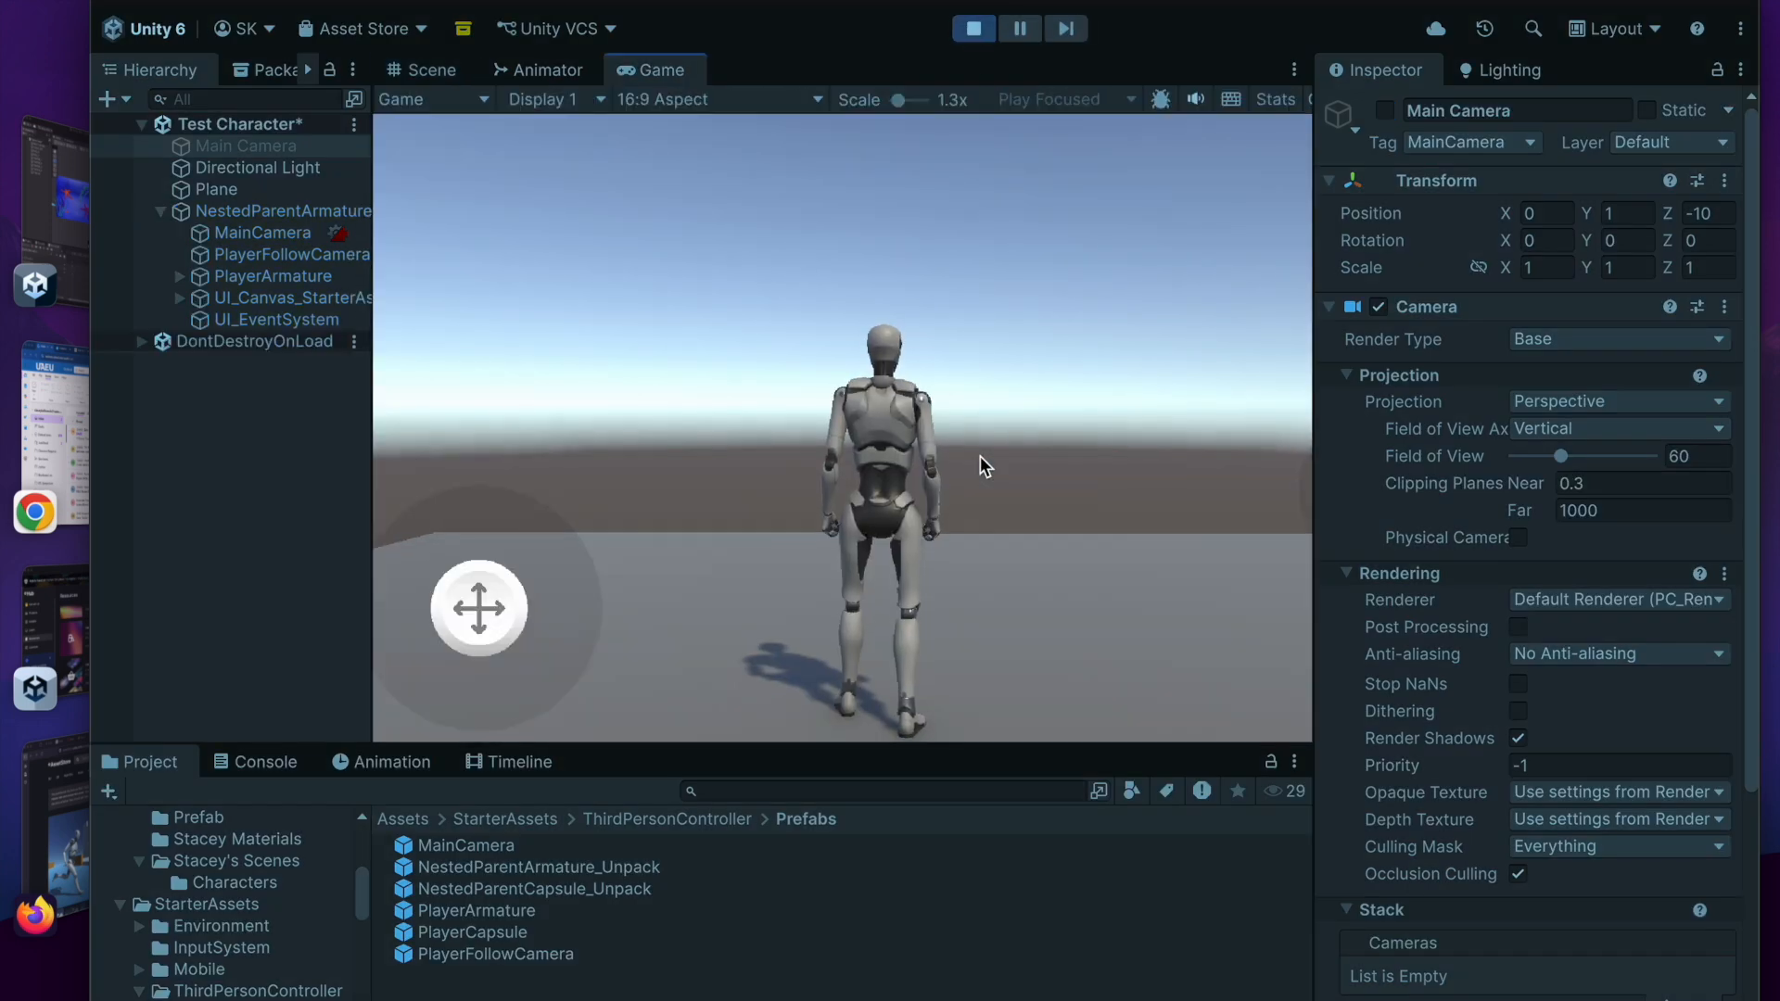
key(w)
key(d)
key(w)
key(a)
key(s)
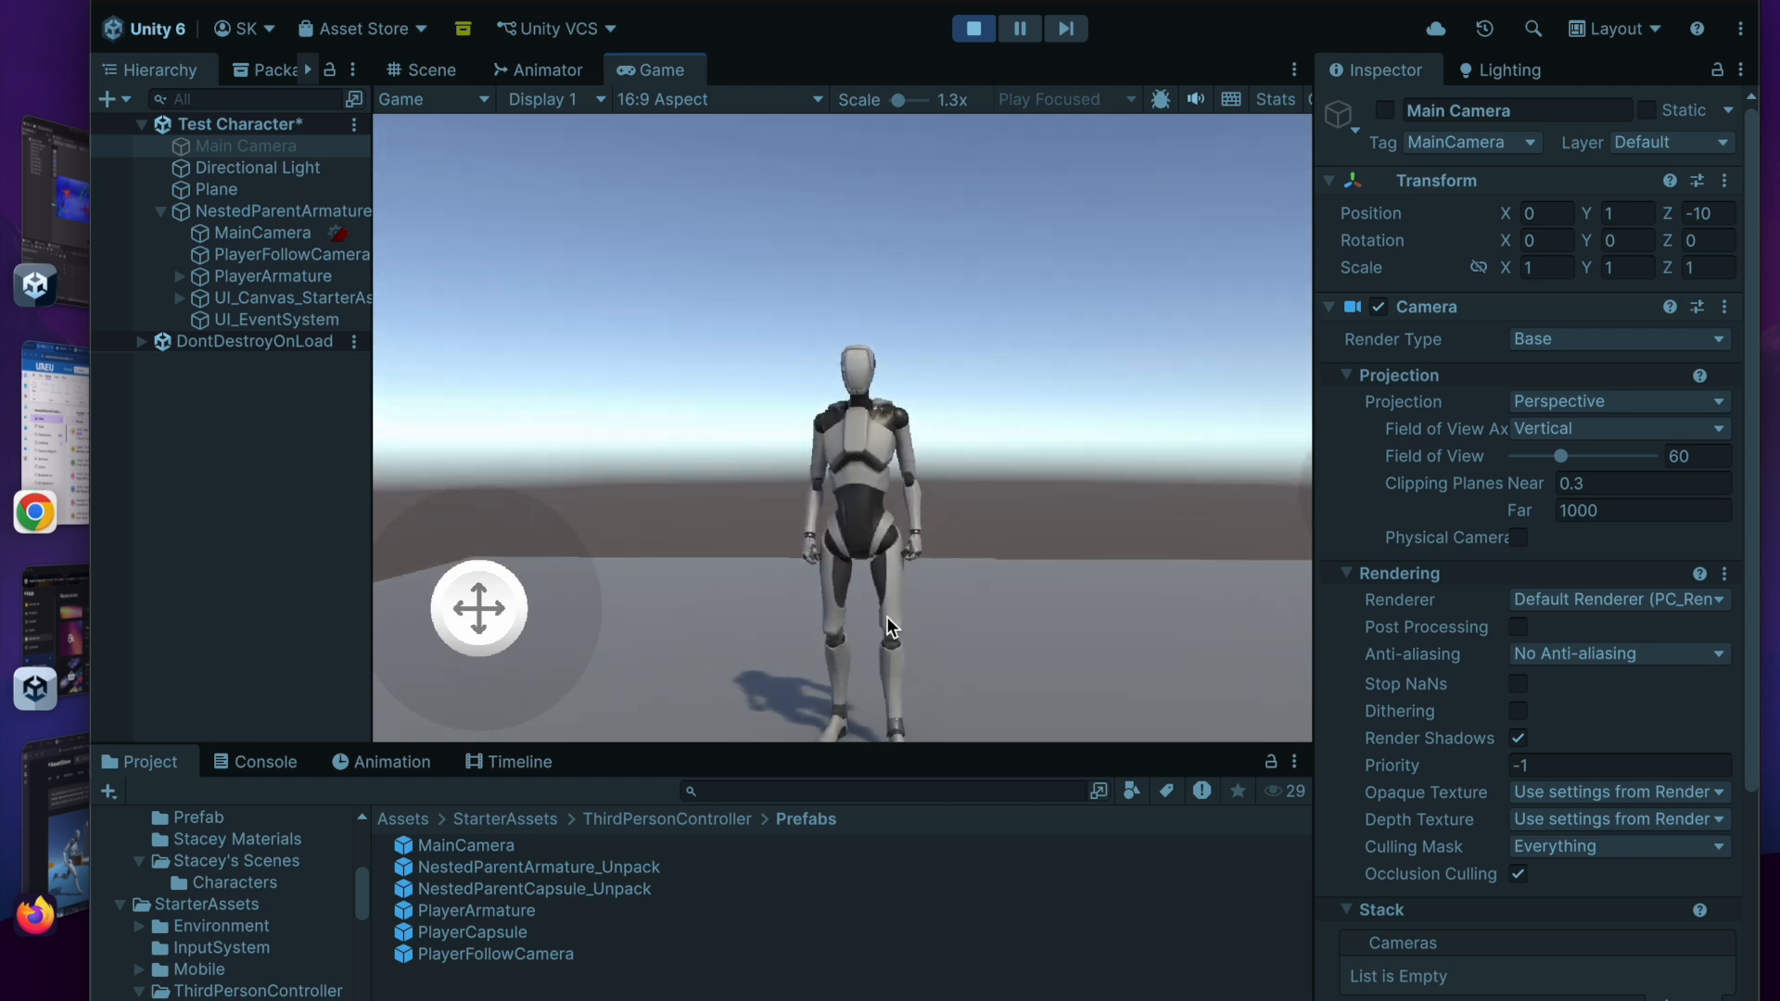
key(space)
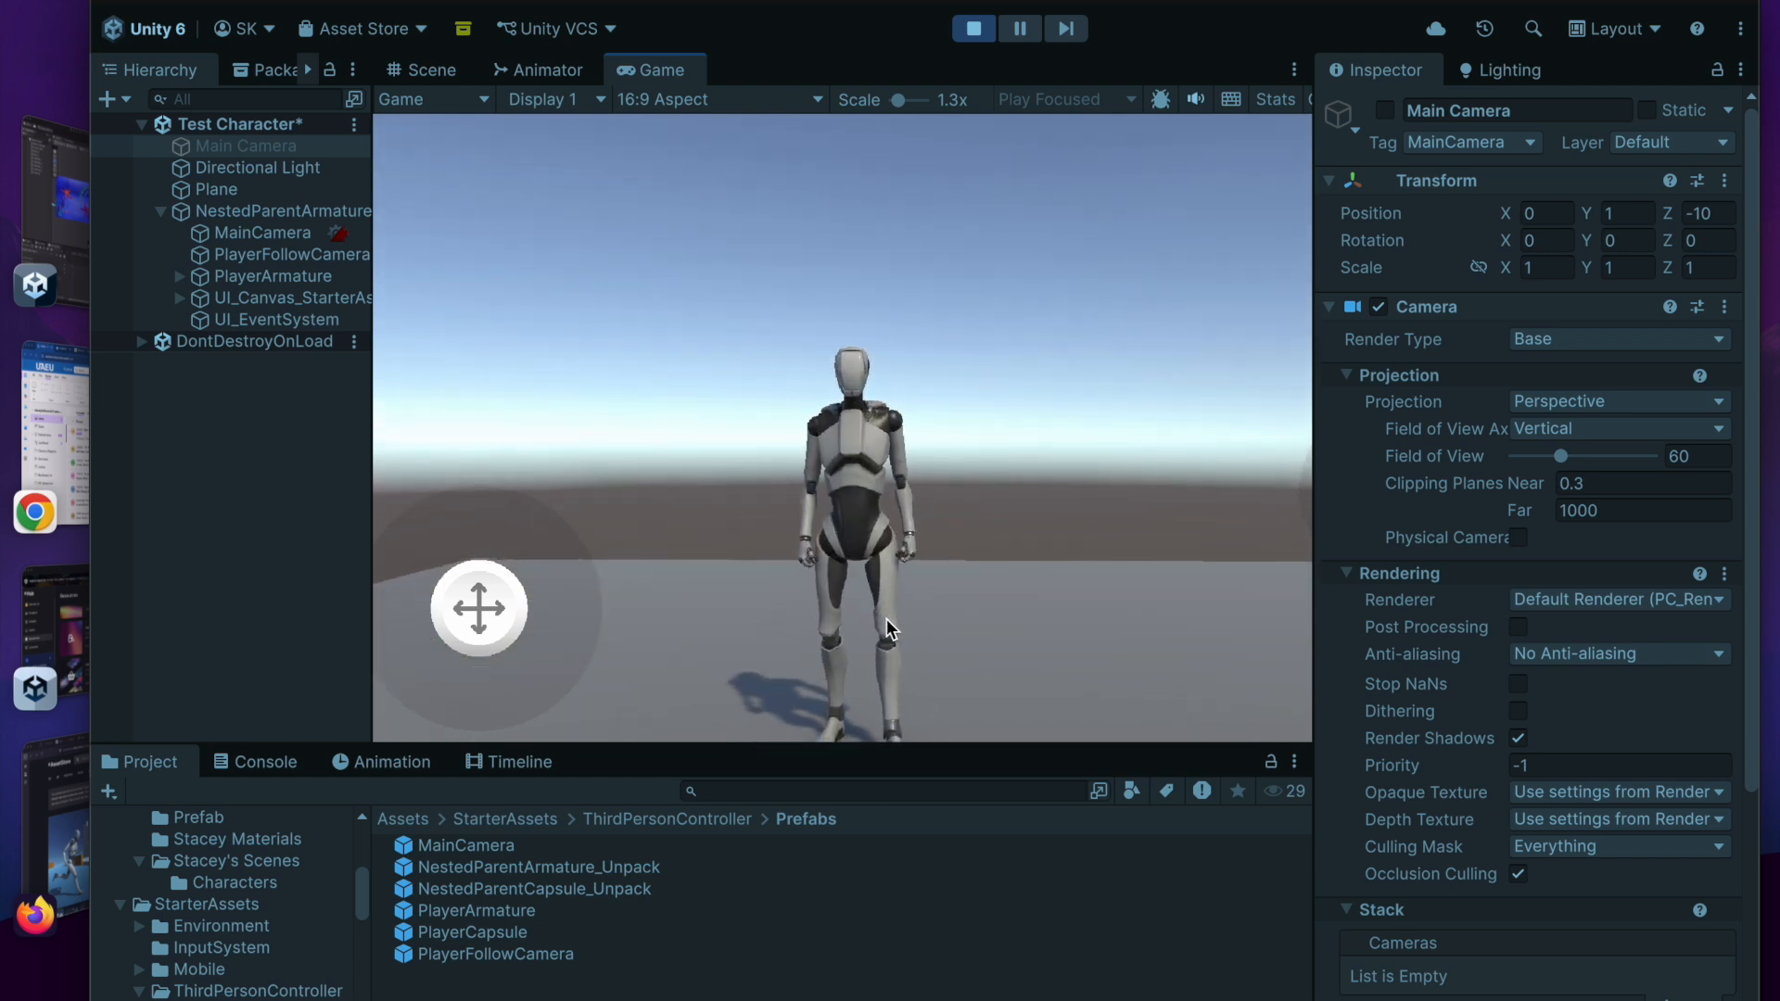
click(973, 28)
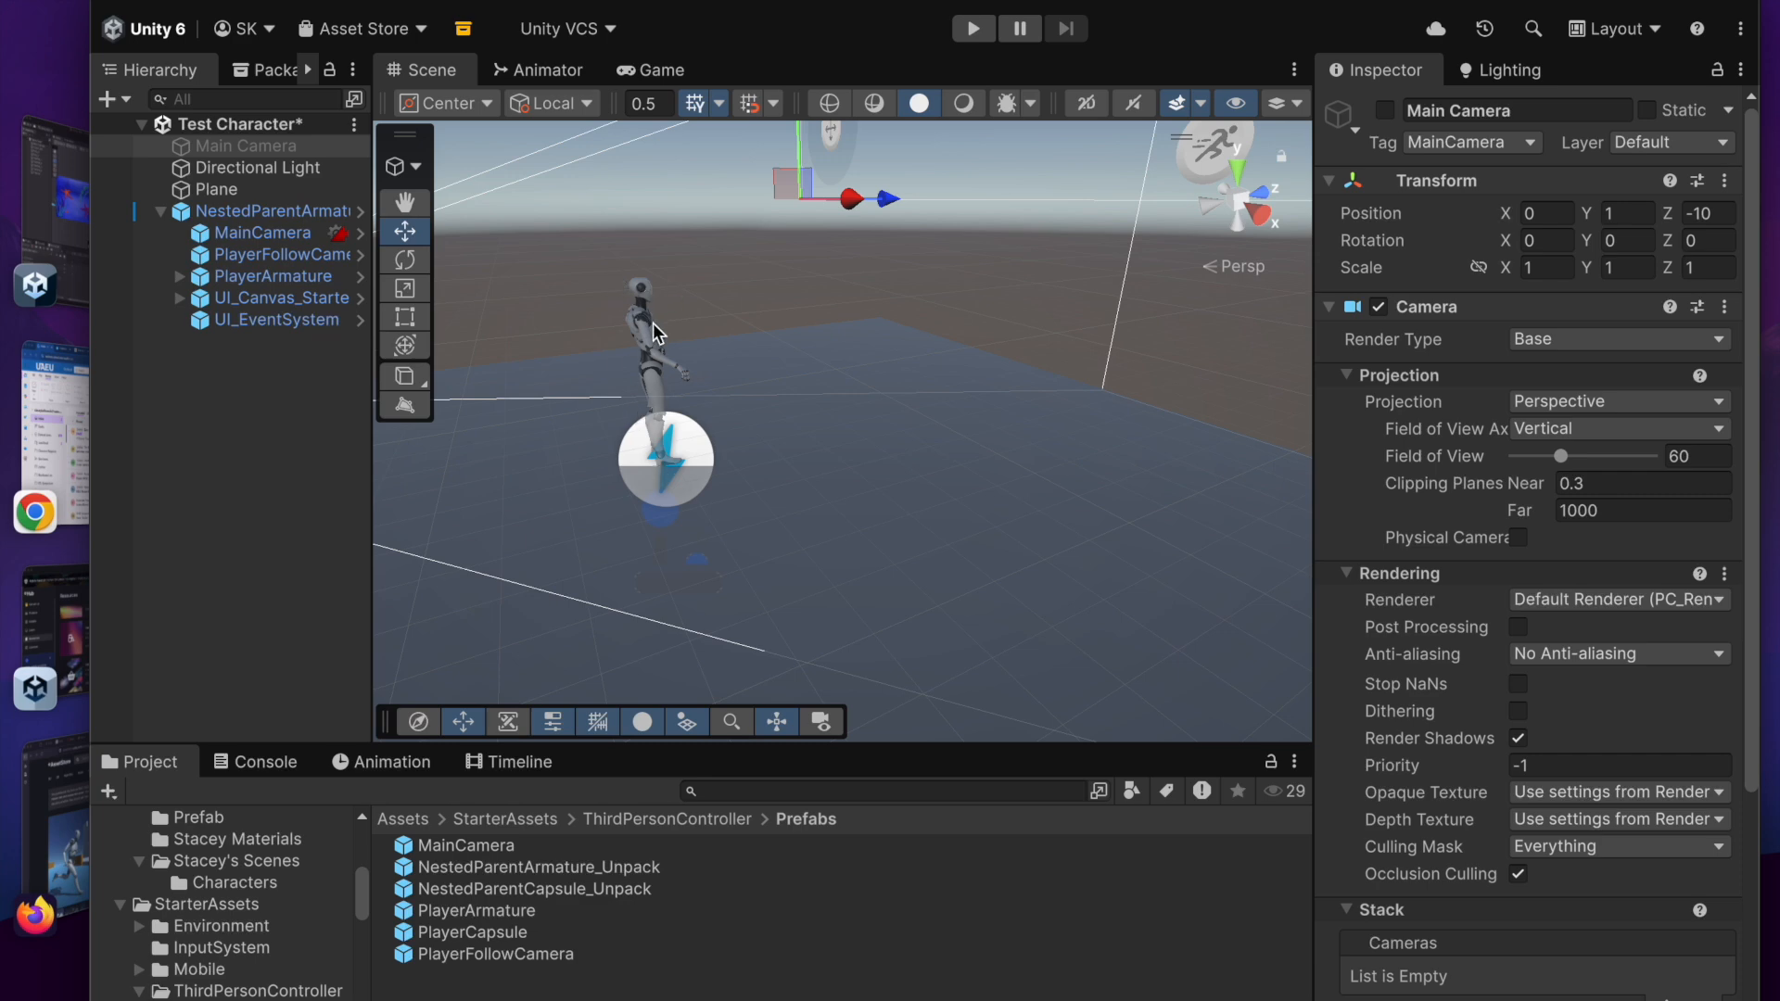
Step: Expand PlayerArmature in the hierarchy and set its Animator avatar to Sporty GrannyAvatar
drag(370, 432, 476, 431)
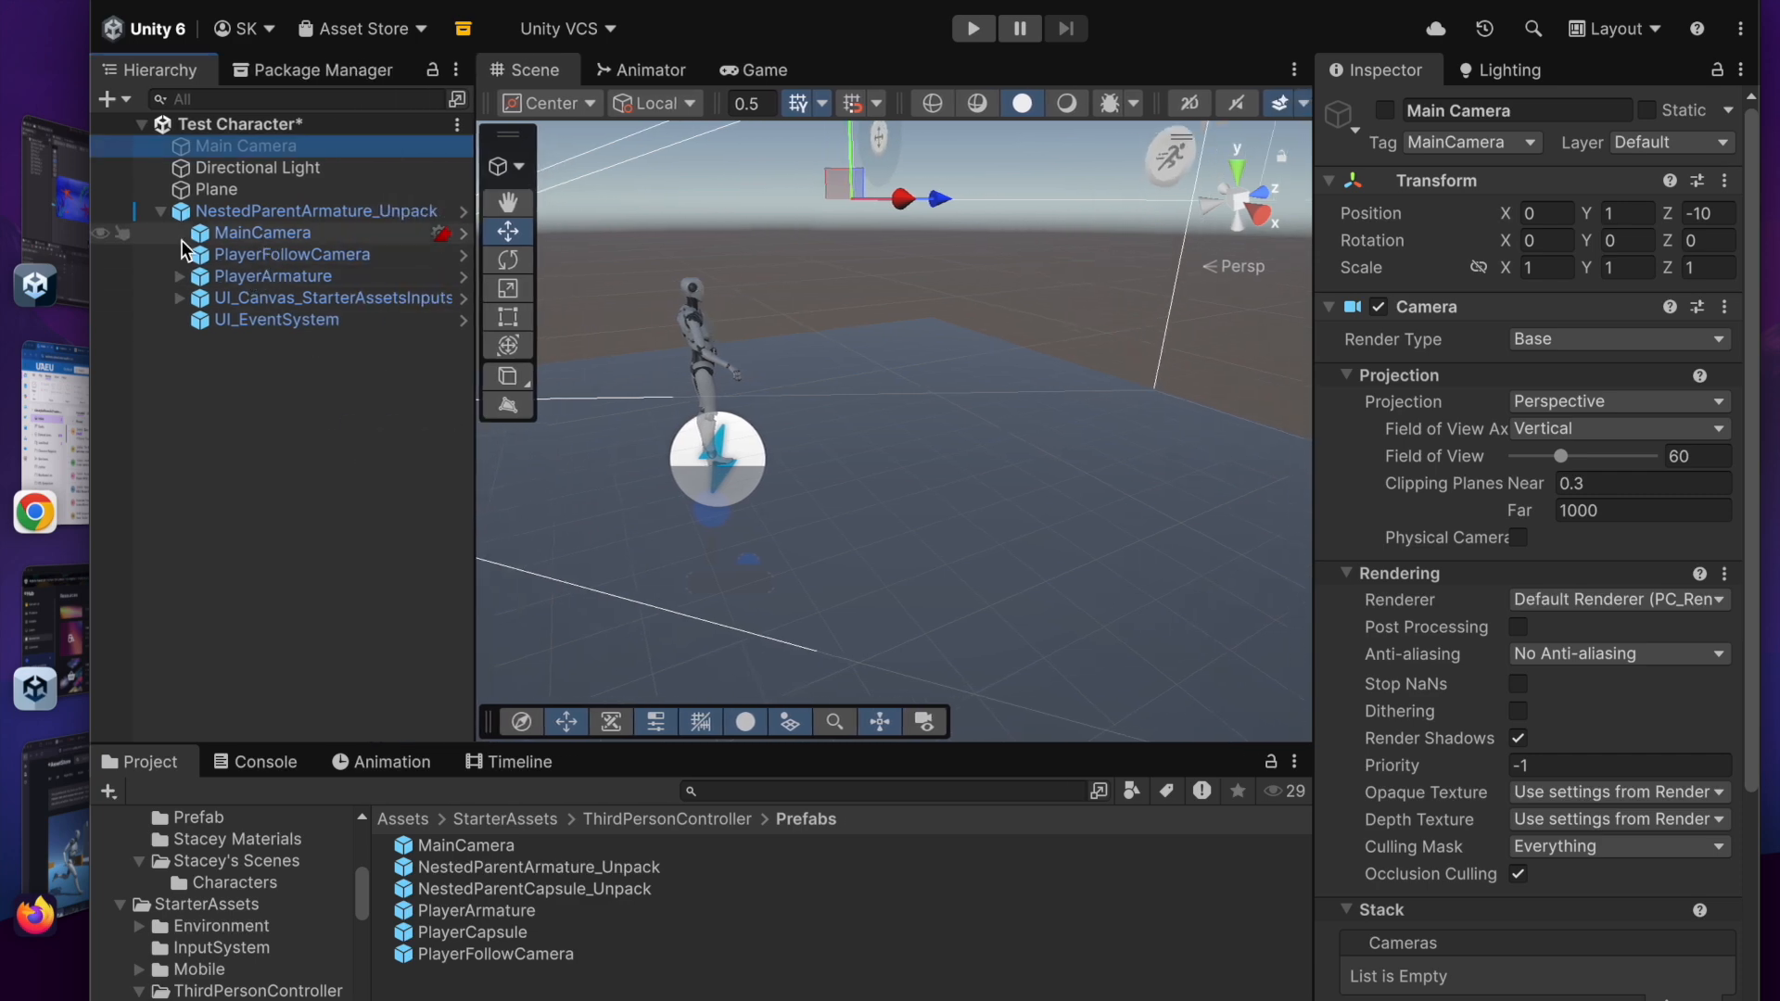
click(269, 277)
click(180, 276)
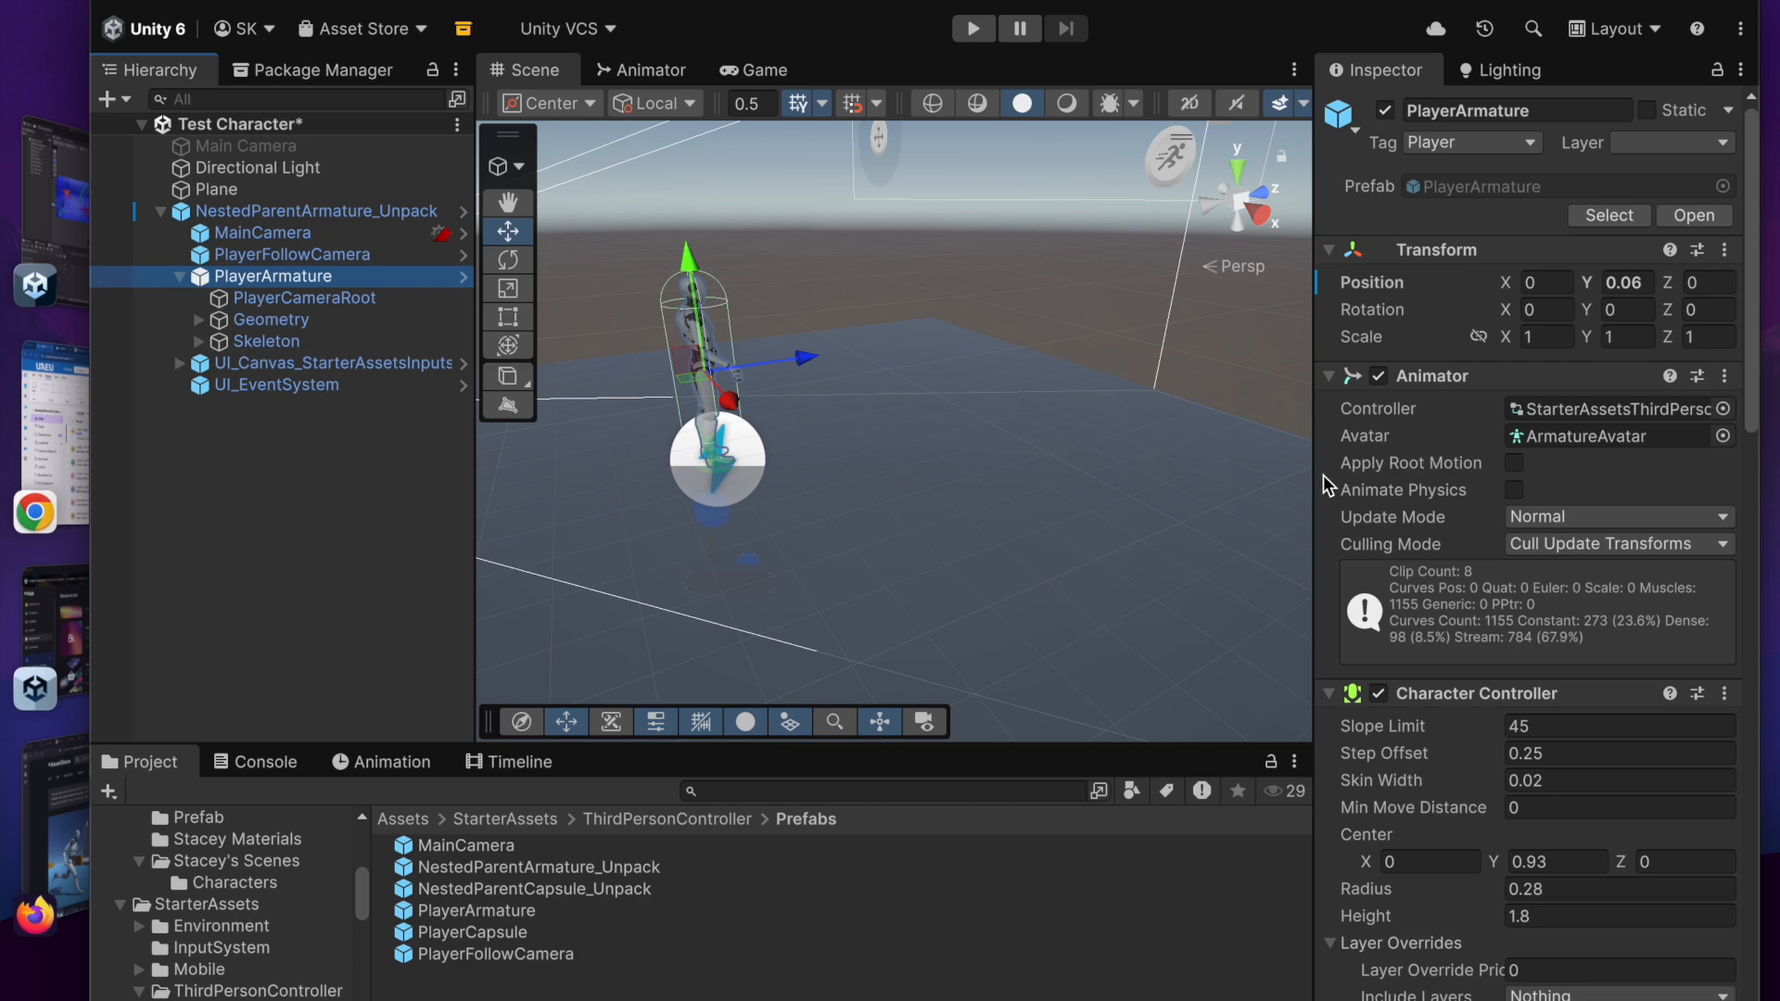
drag(1313, 471, 1258, 473)
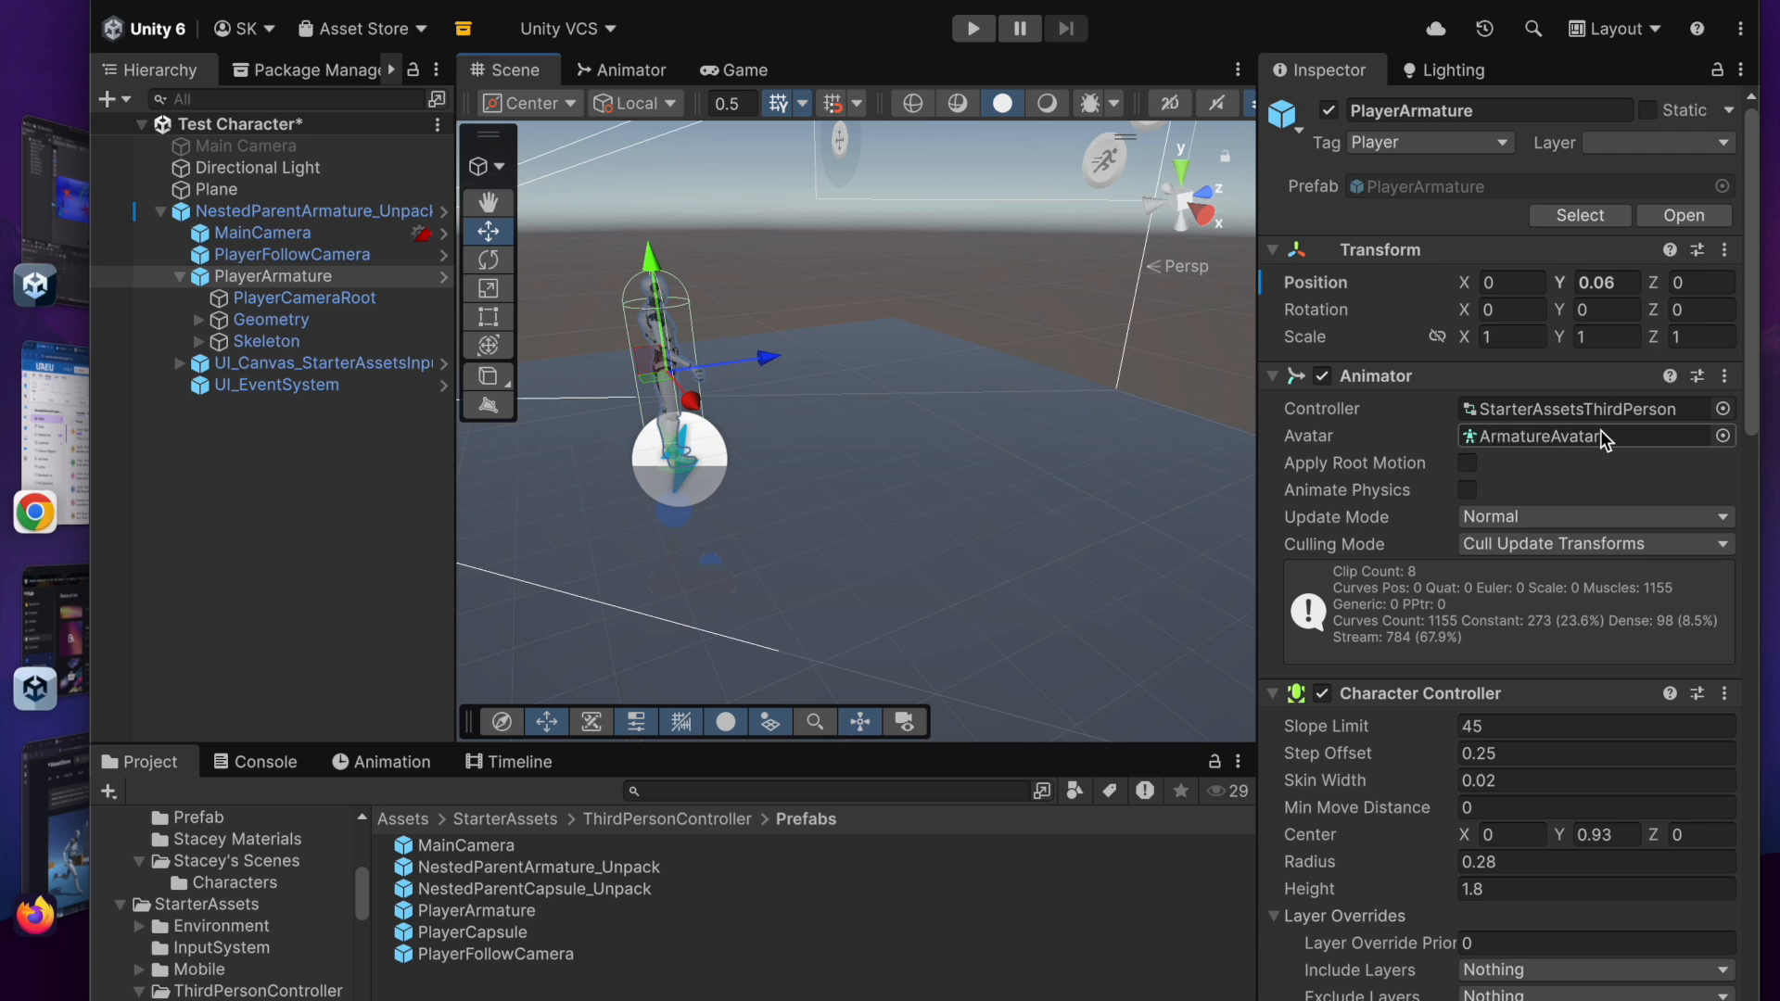
click(1722, 437)
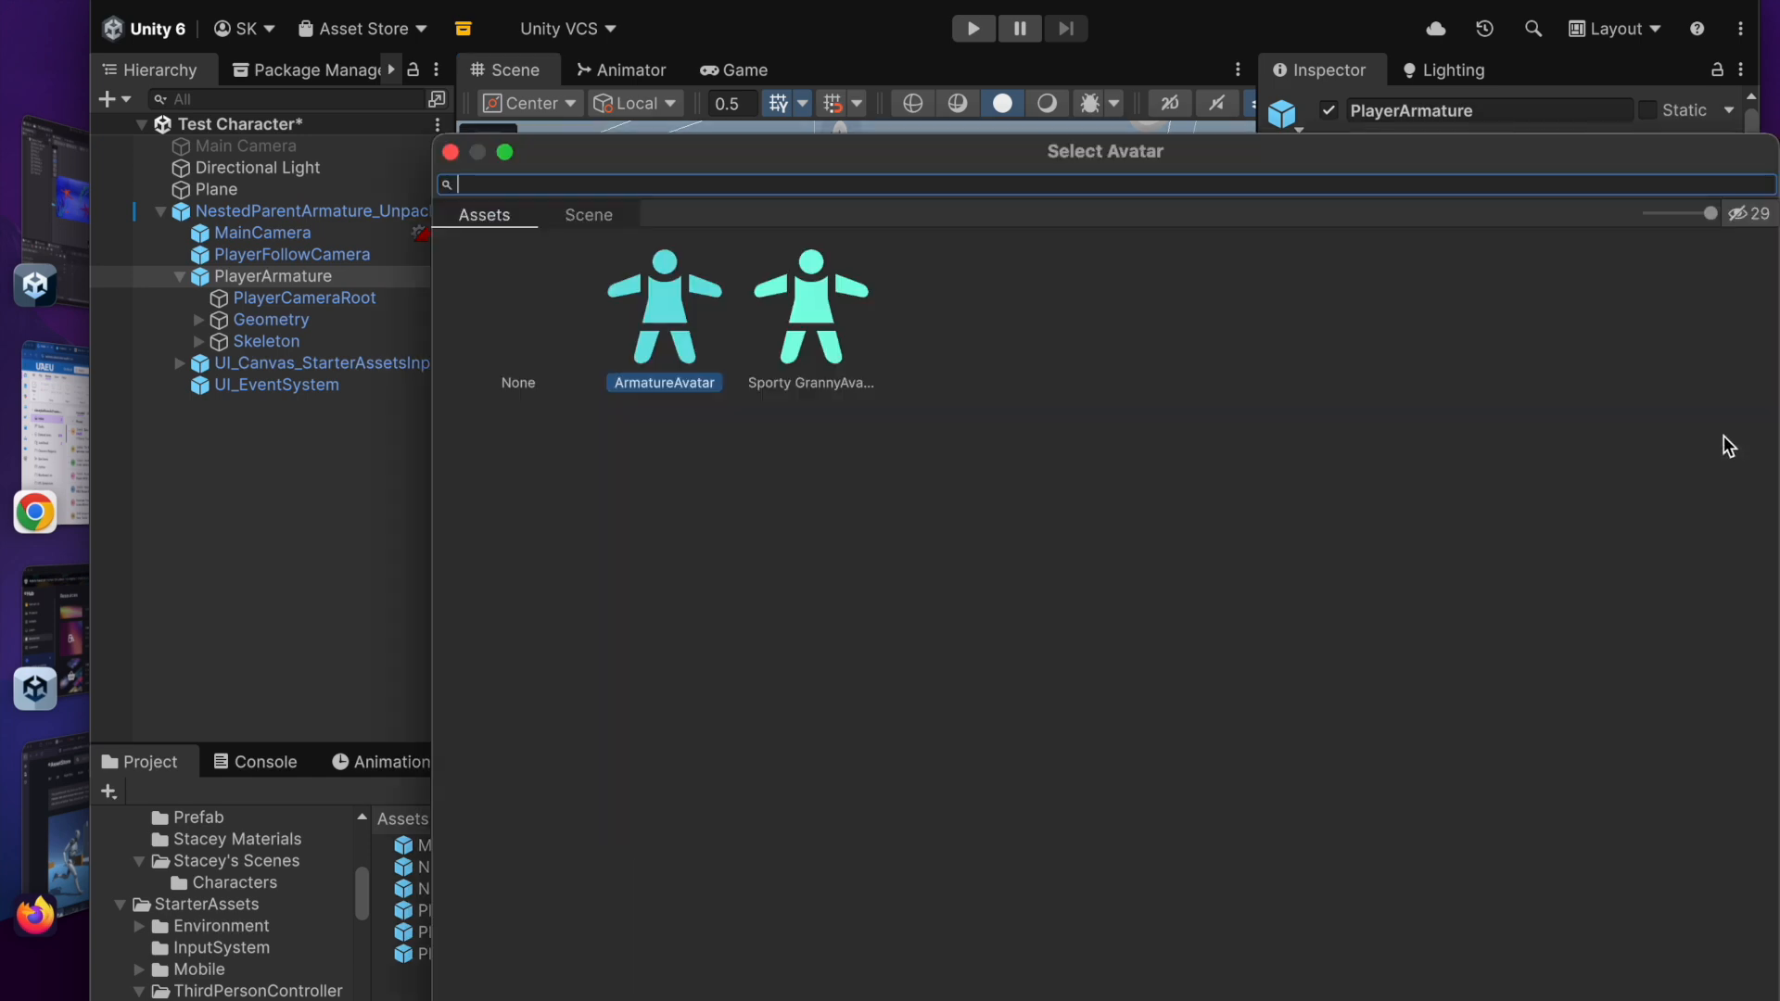
double_click(823, 314)
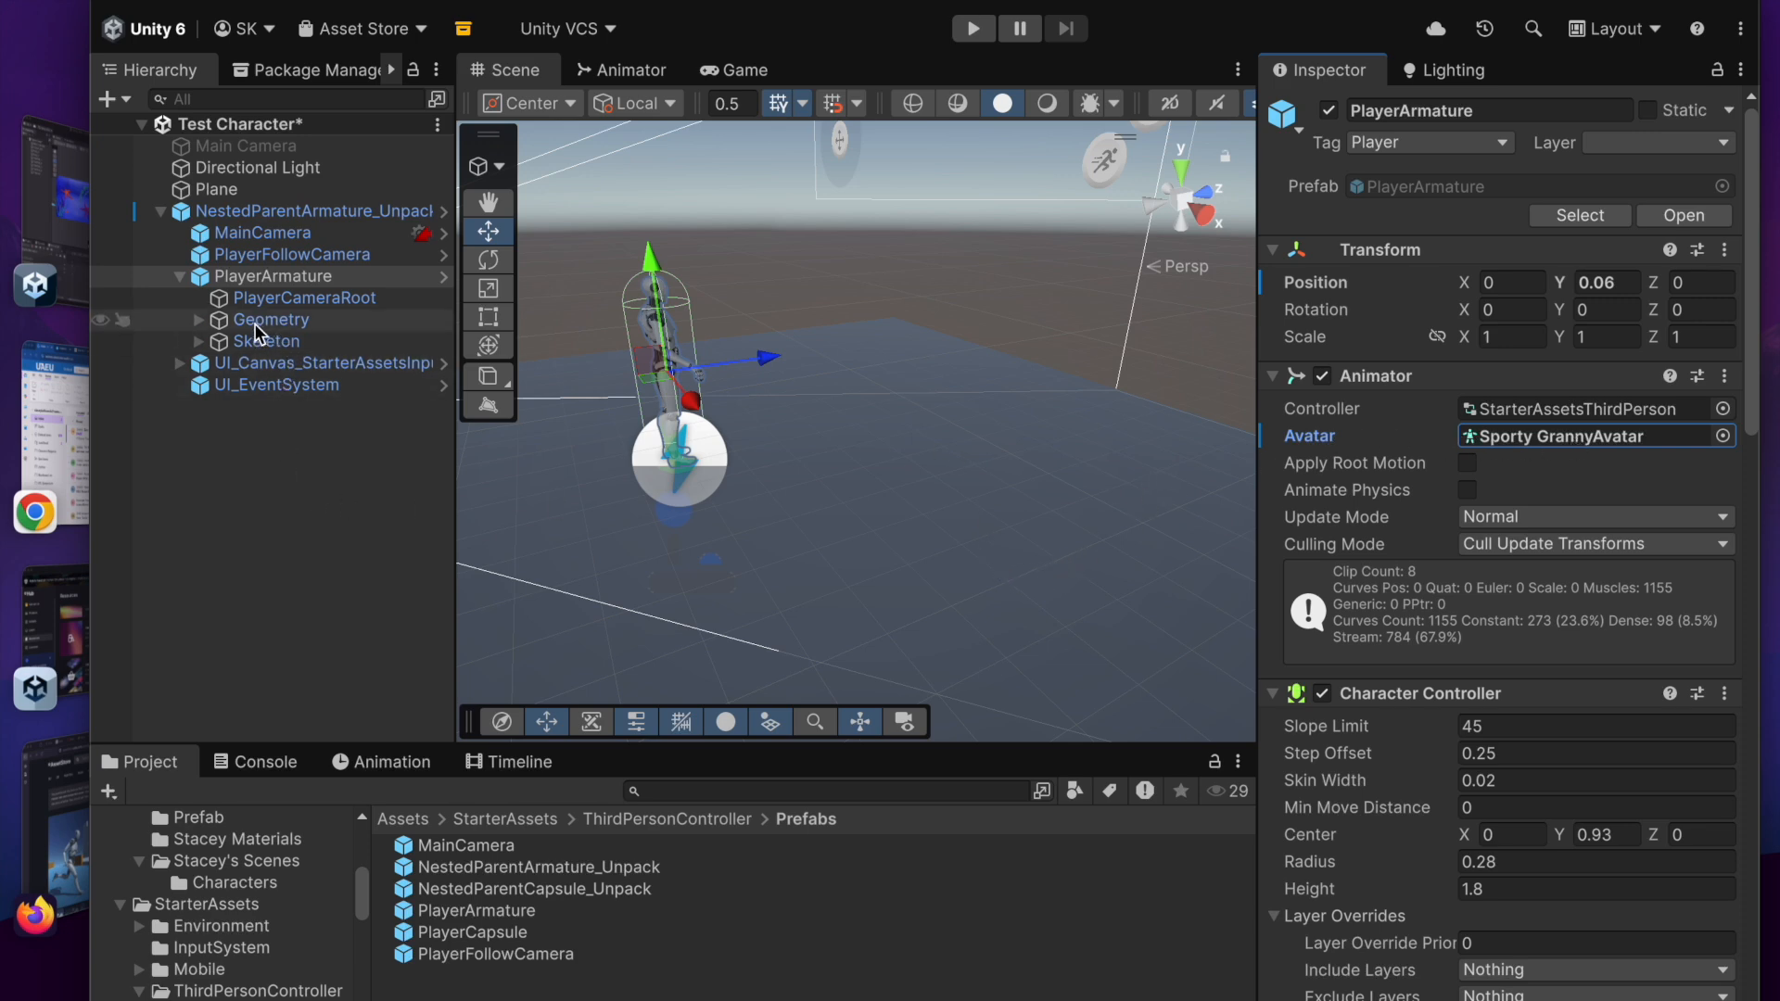
Step: Toggle Armature_Mesh under PlayerArmature's Geometry off and on to check it, and delete it from the hierarchy
click(198, 319)
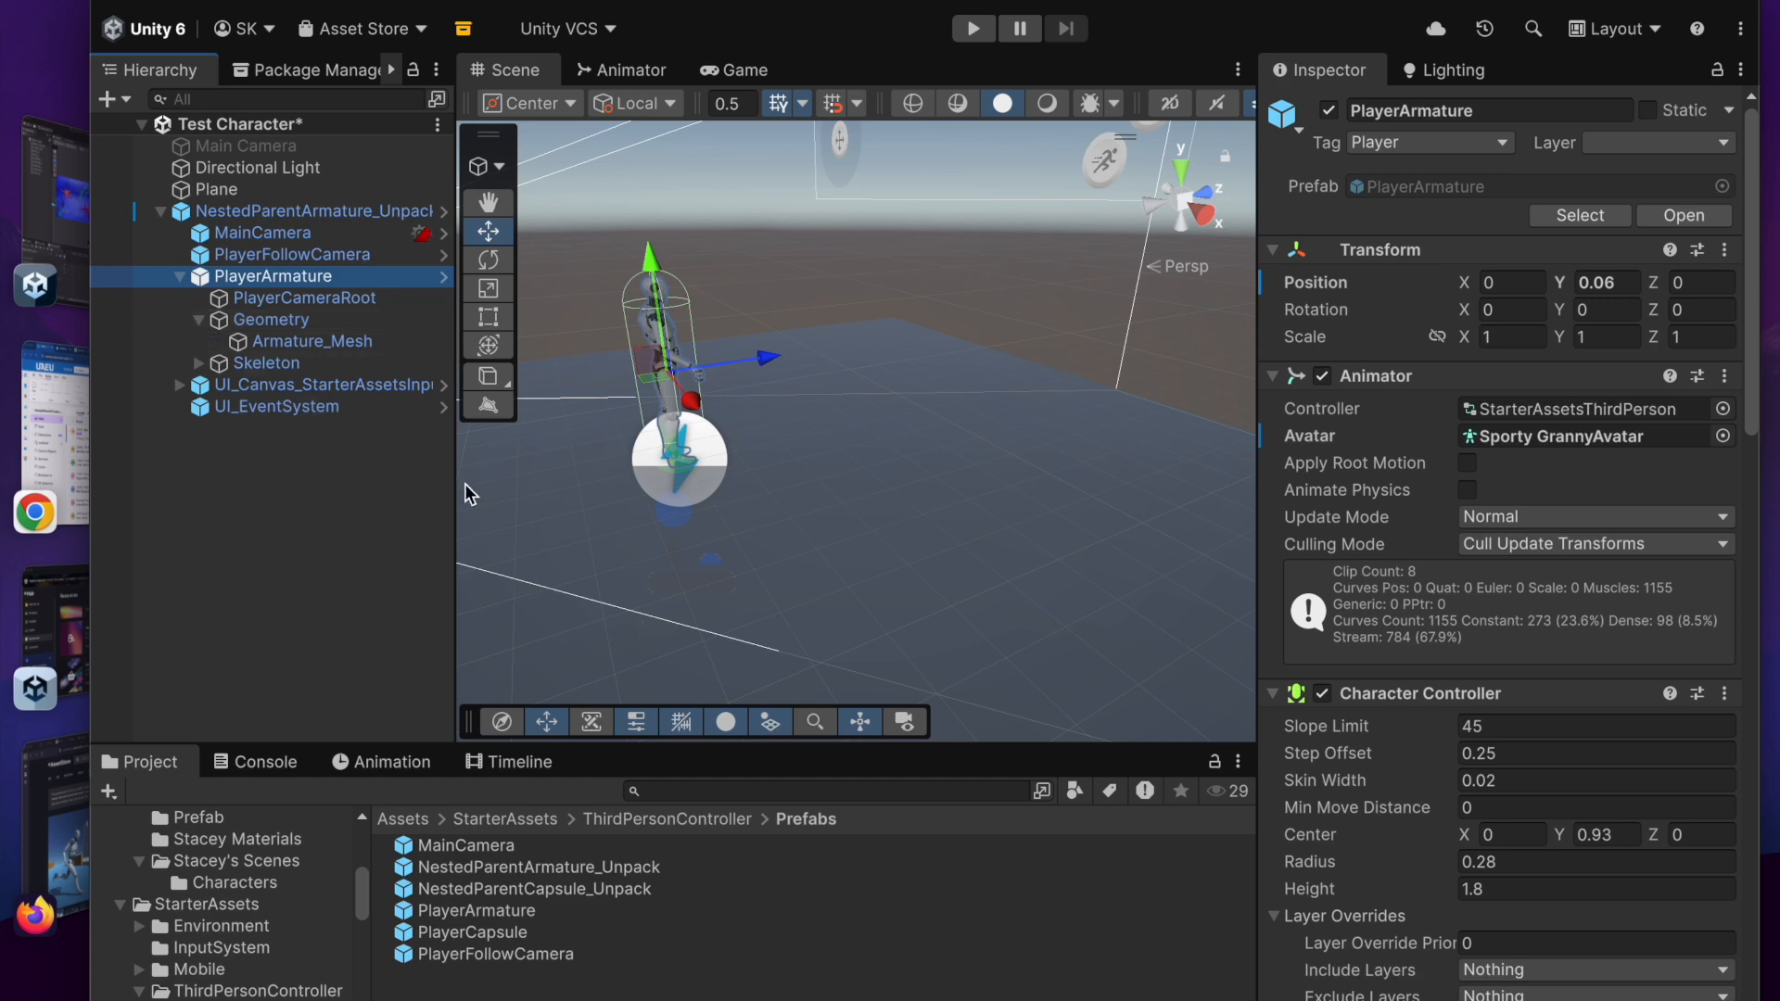
click(321, 347)
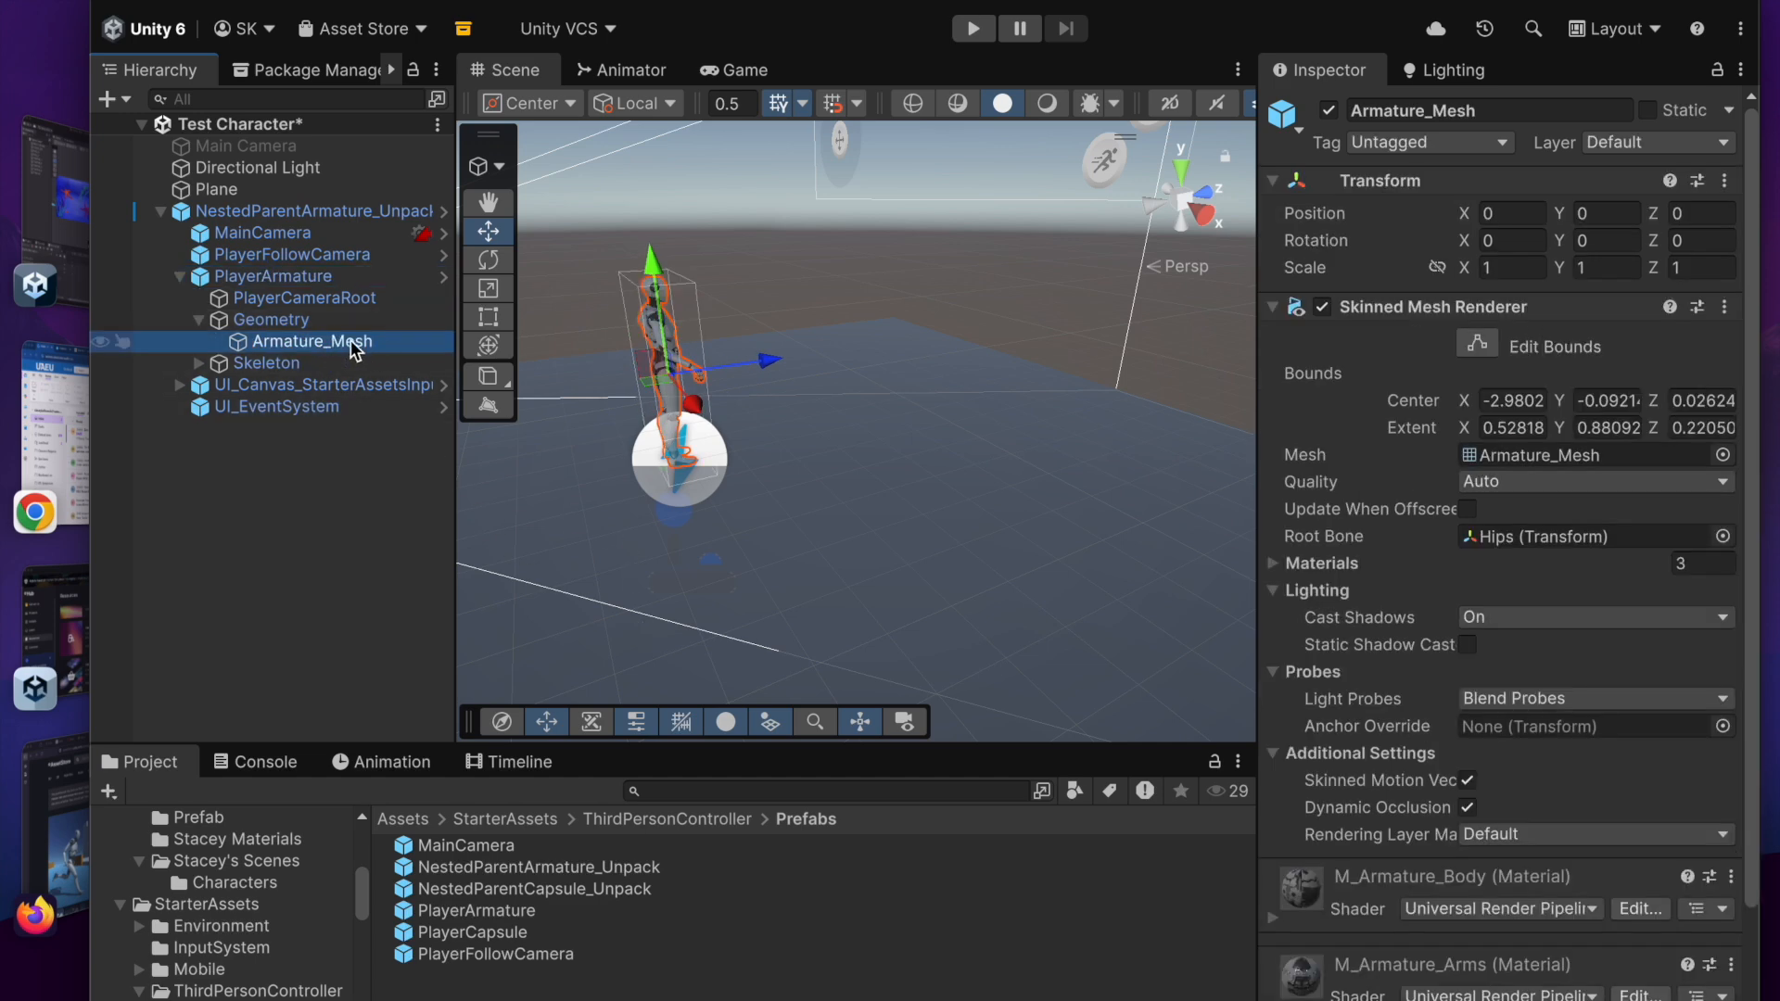
click(1329, 110)
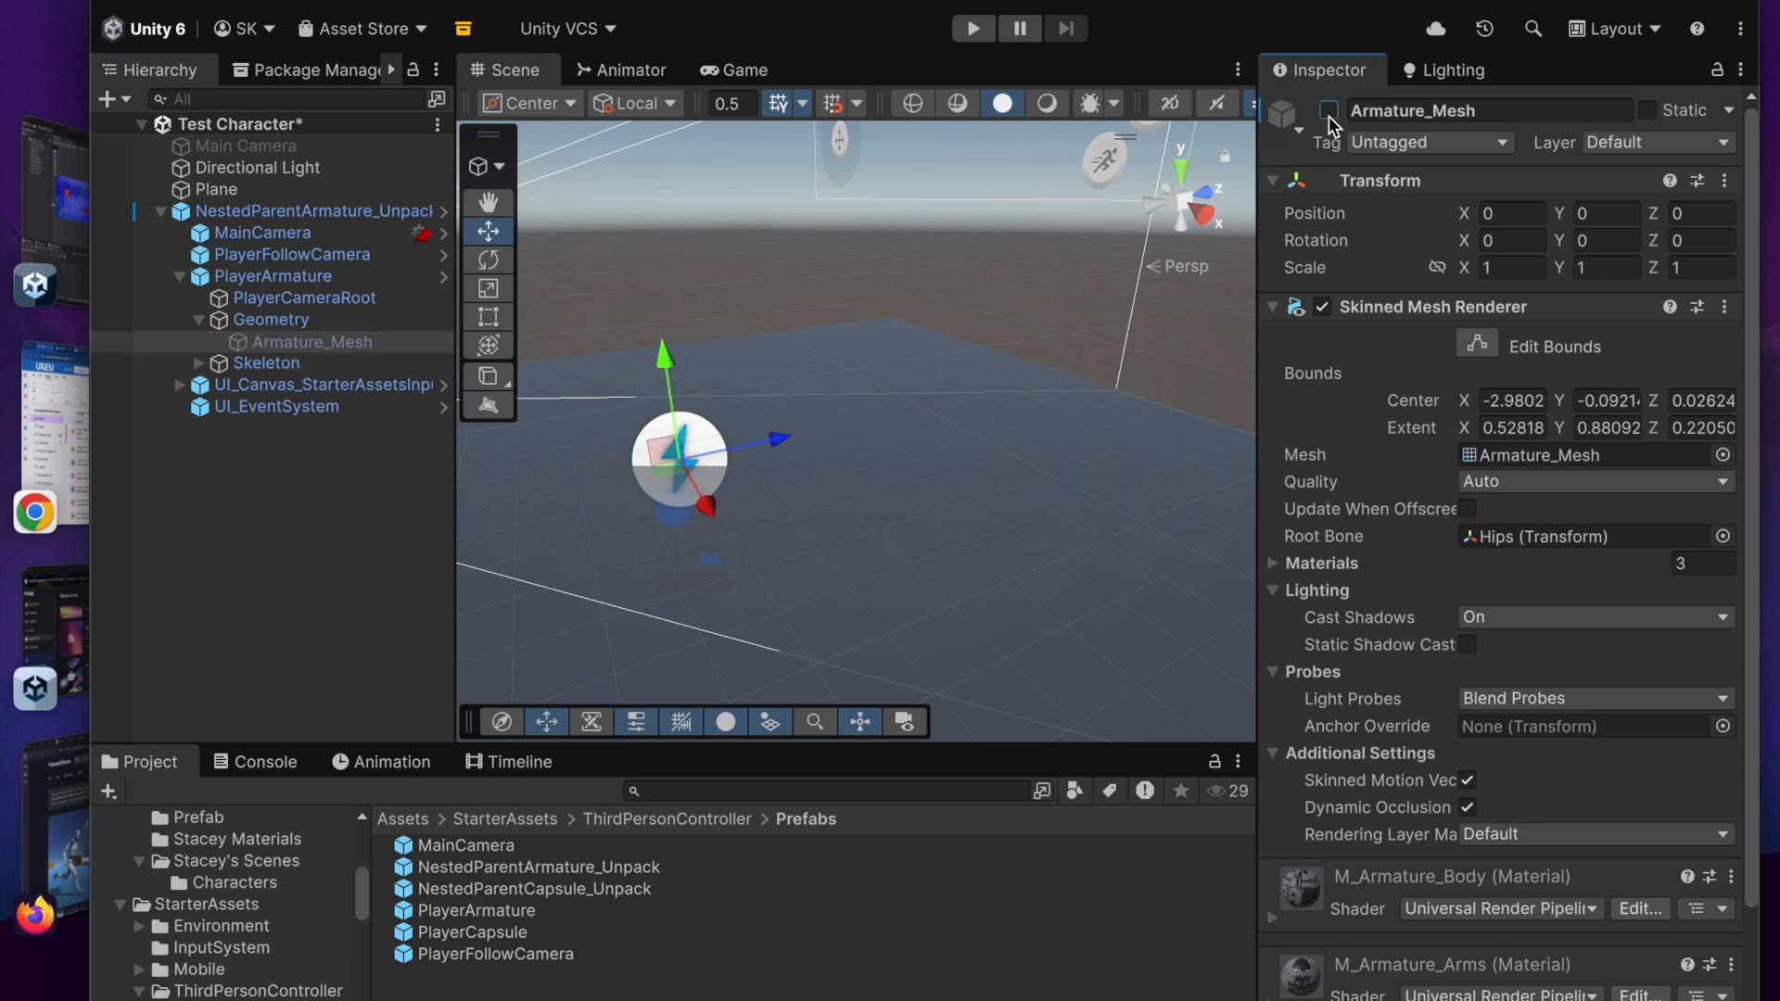
click(1329, 111)
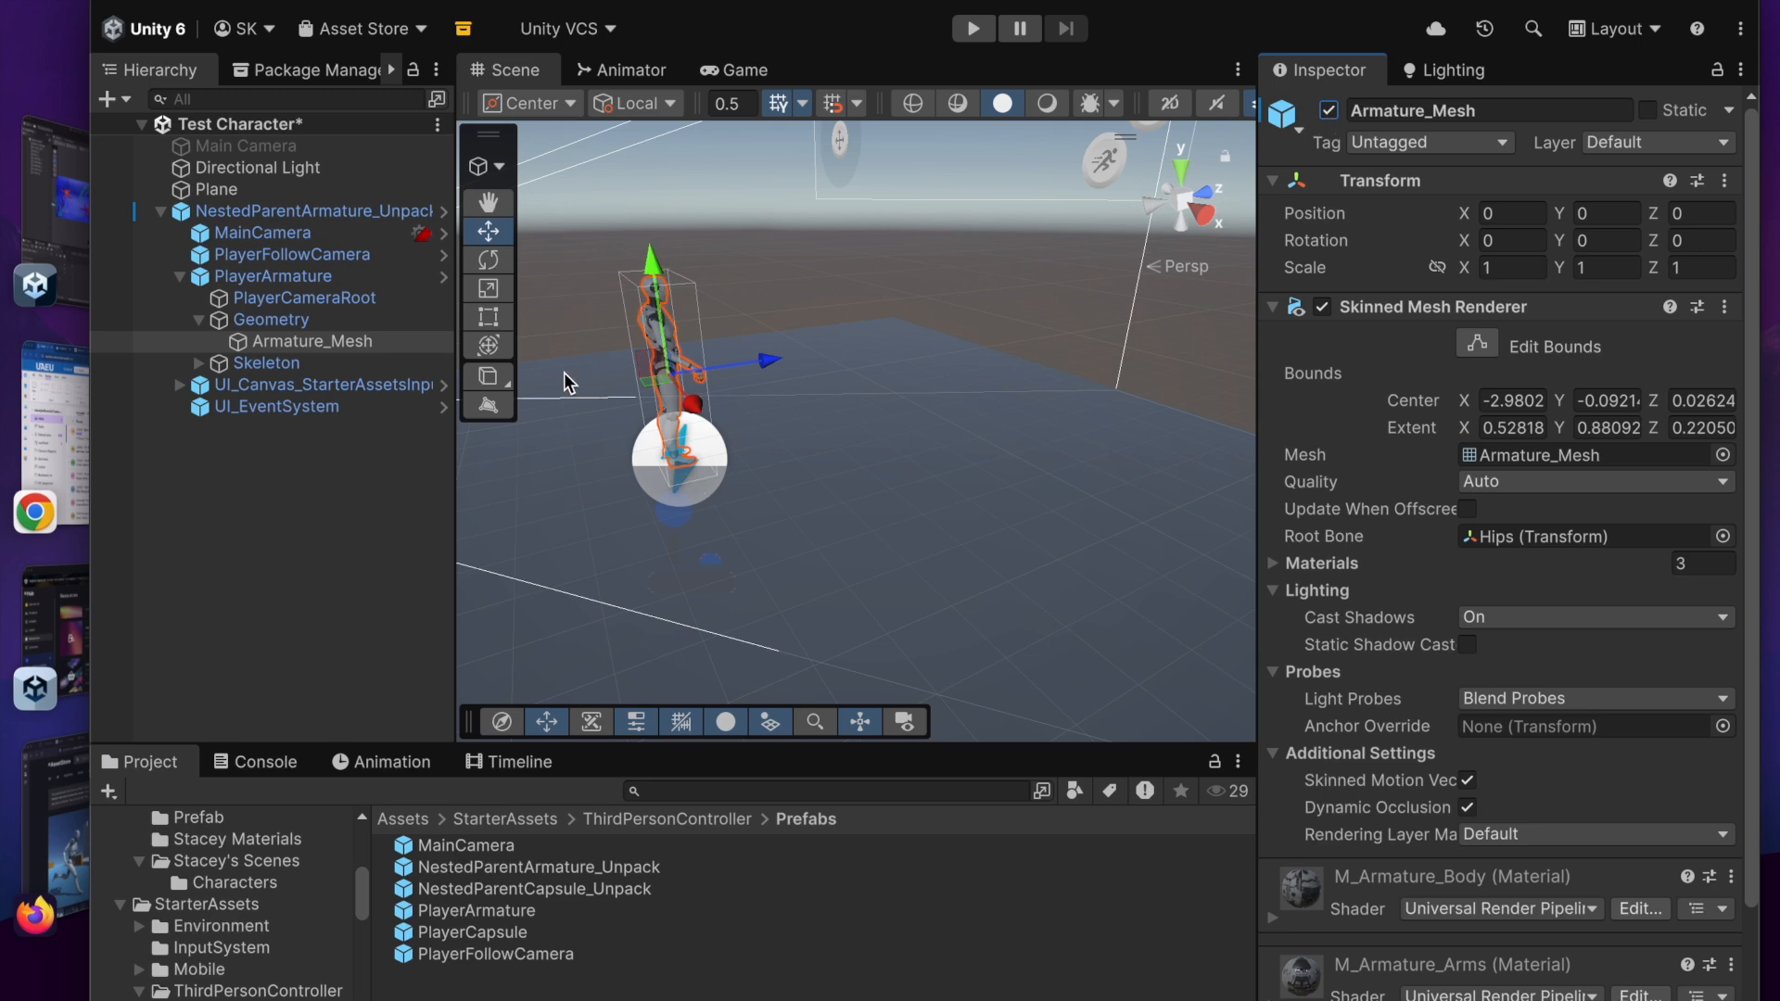
right_click(330, 341)
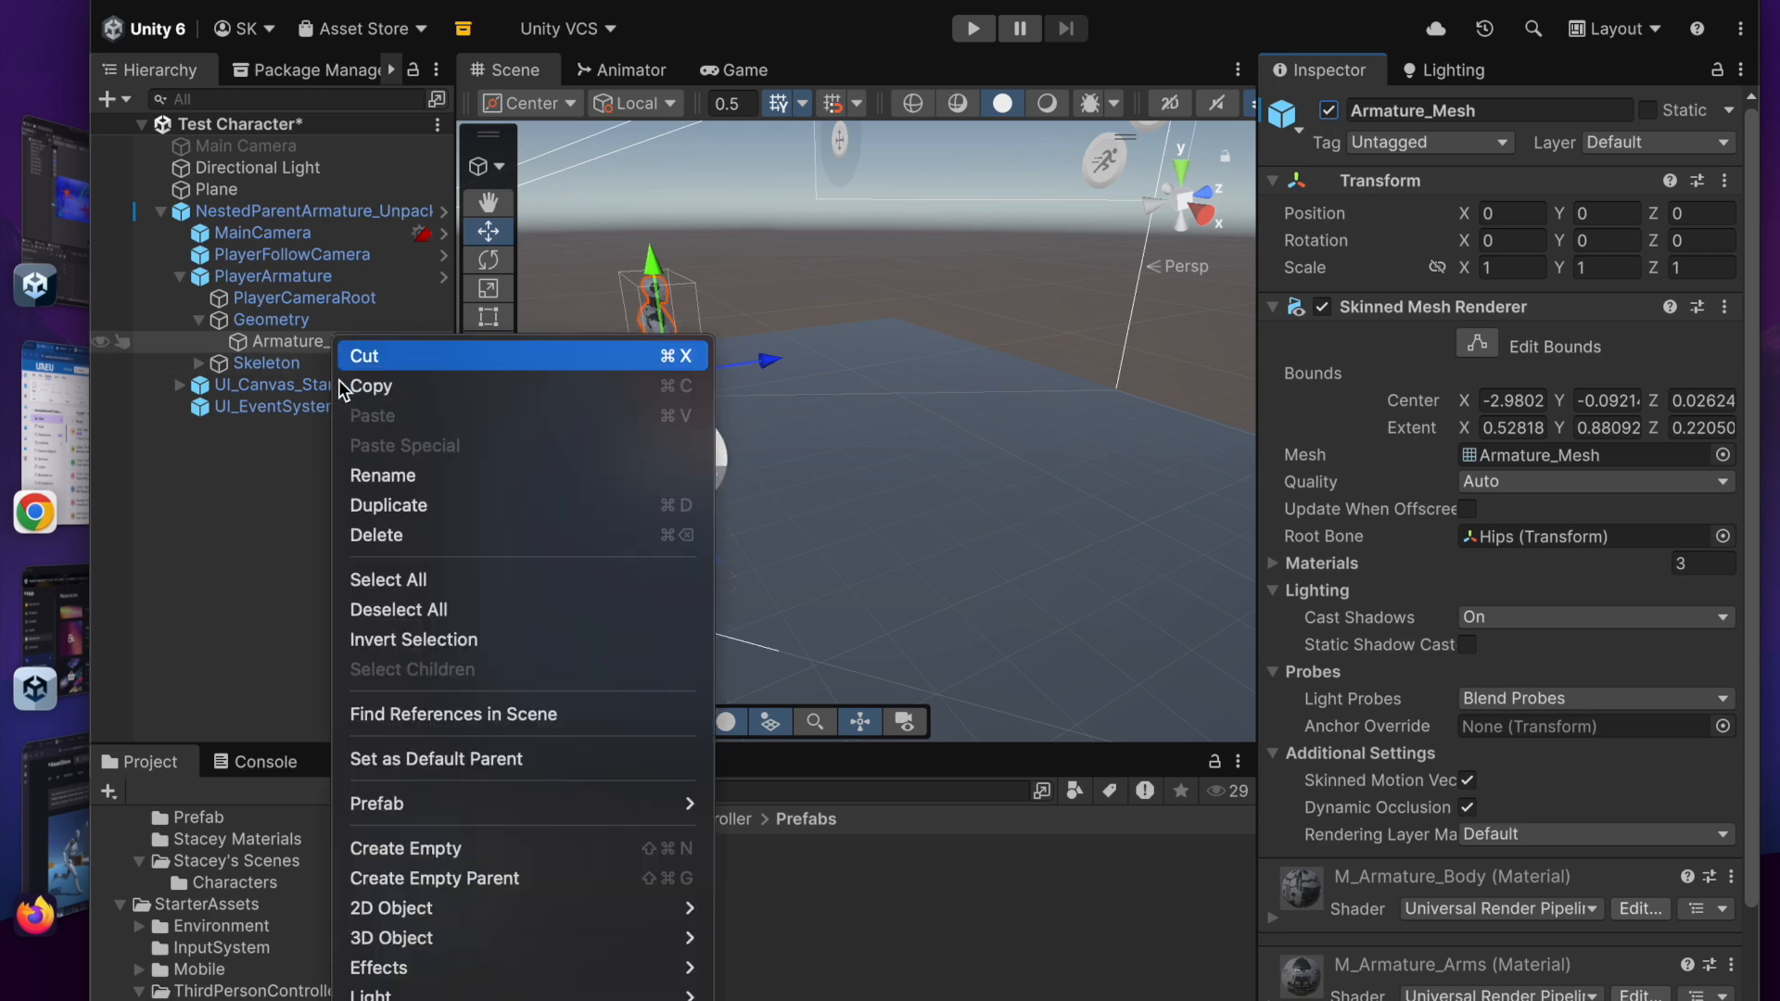
click(380, 535)
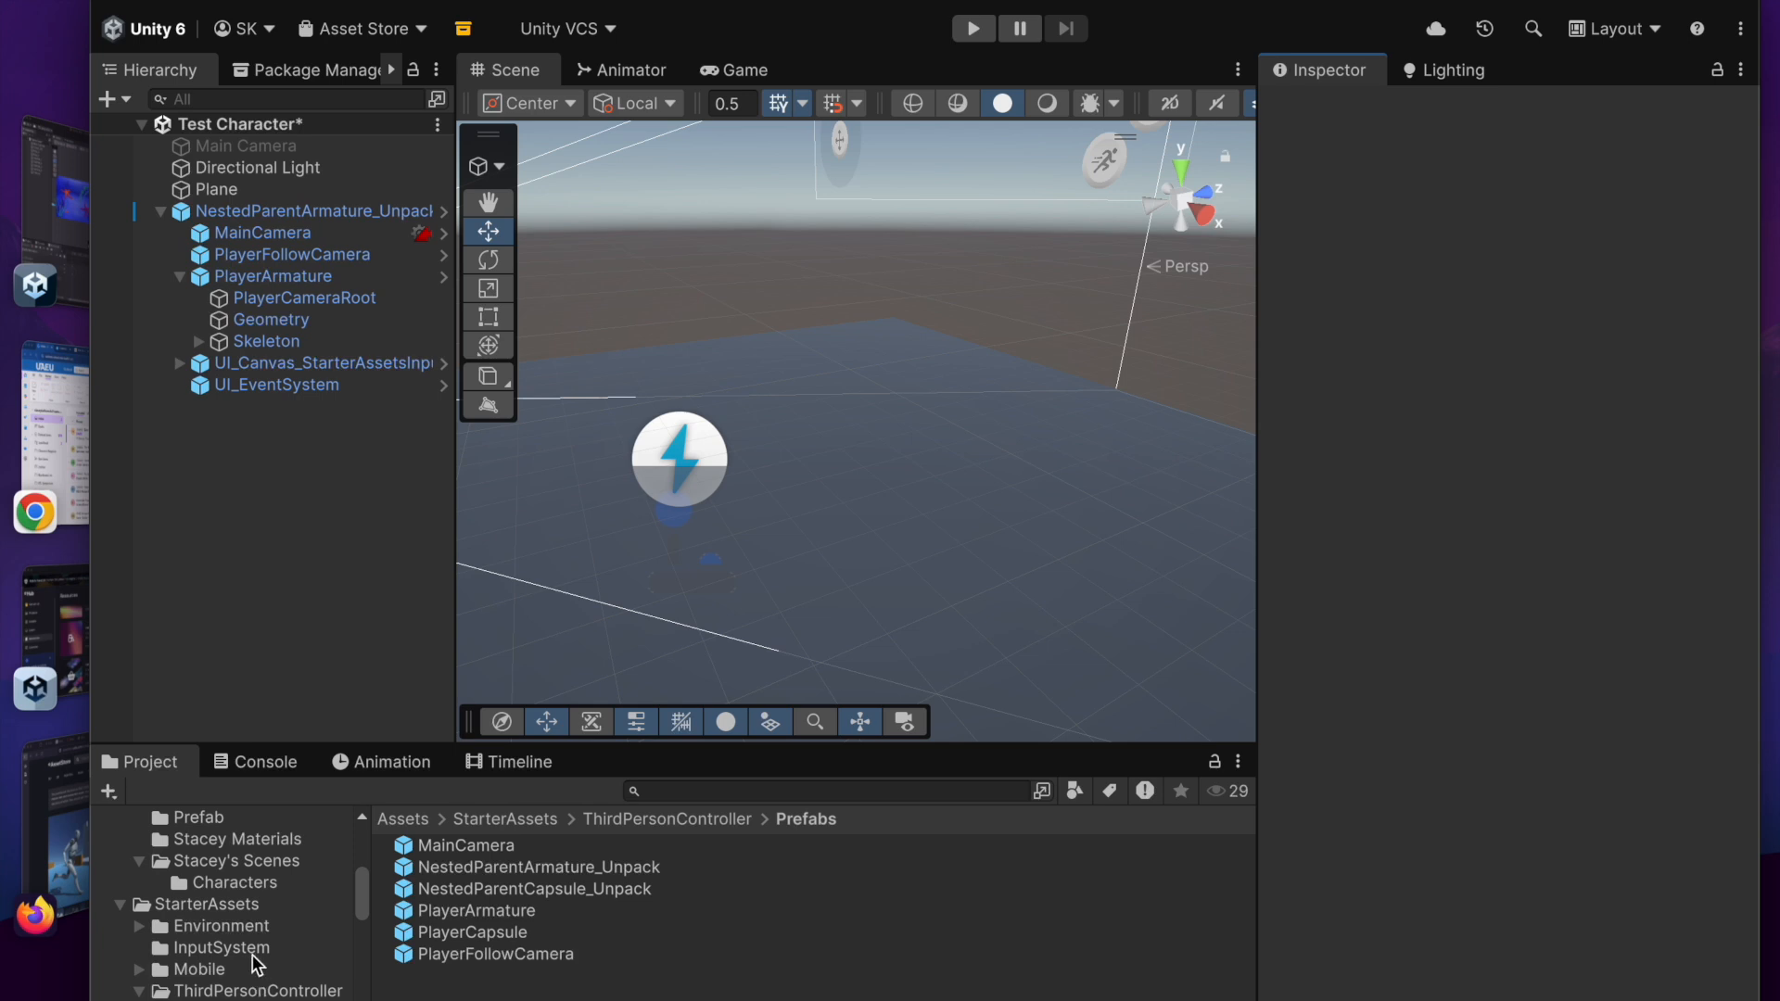
Step: Place the Sporty Granny model from the Characters folder as a child of PlayerArmature's Geometry object
click(258, 886)
scroll(552, 946, down, 1)
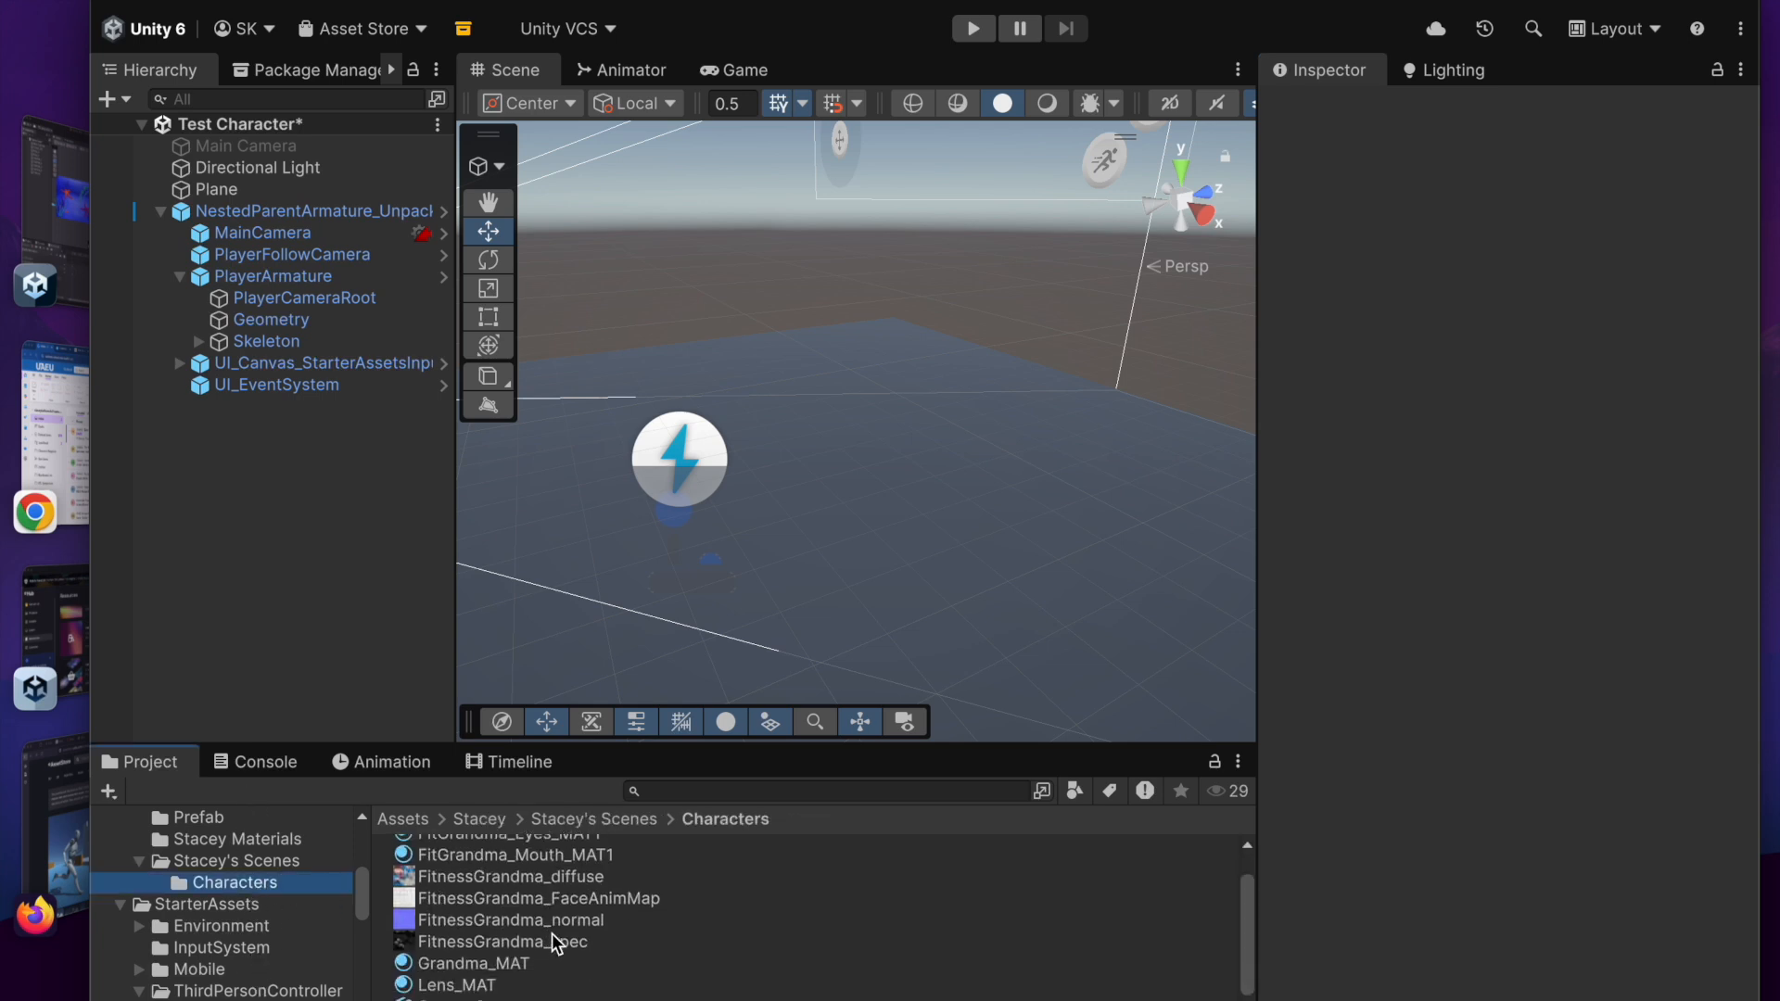
click(561, 998)
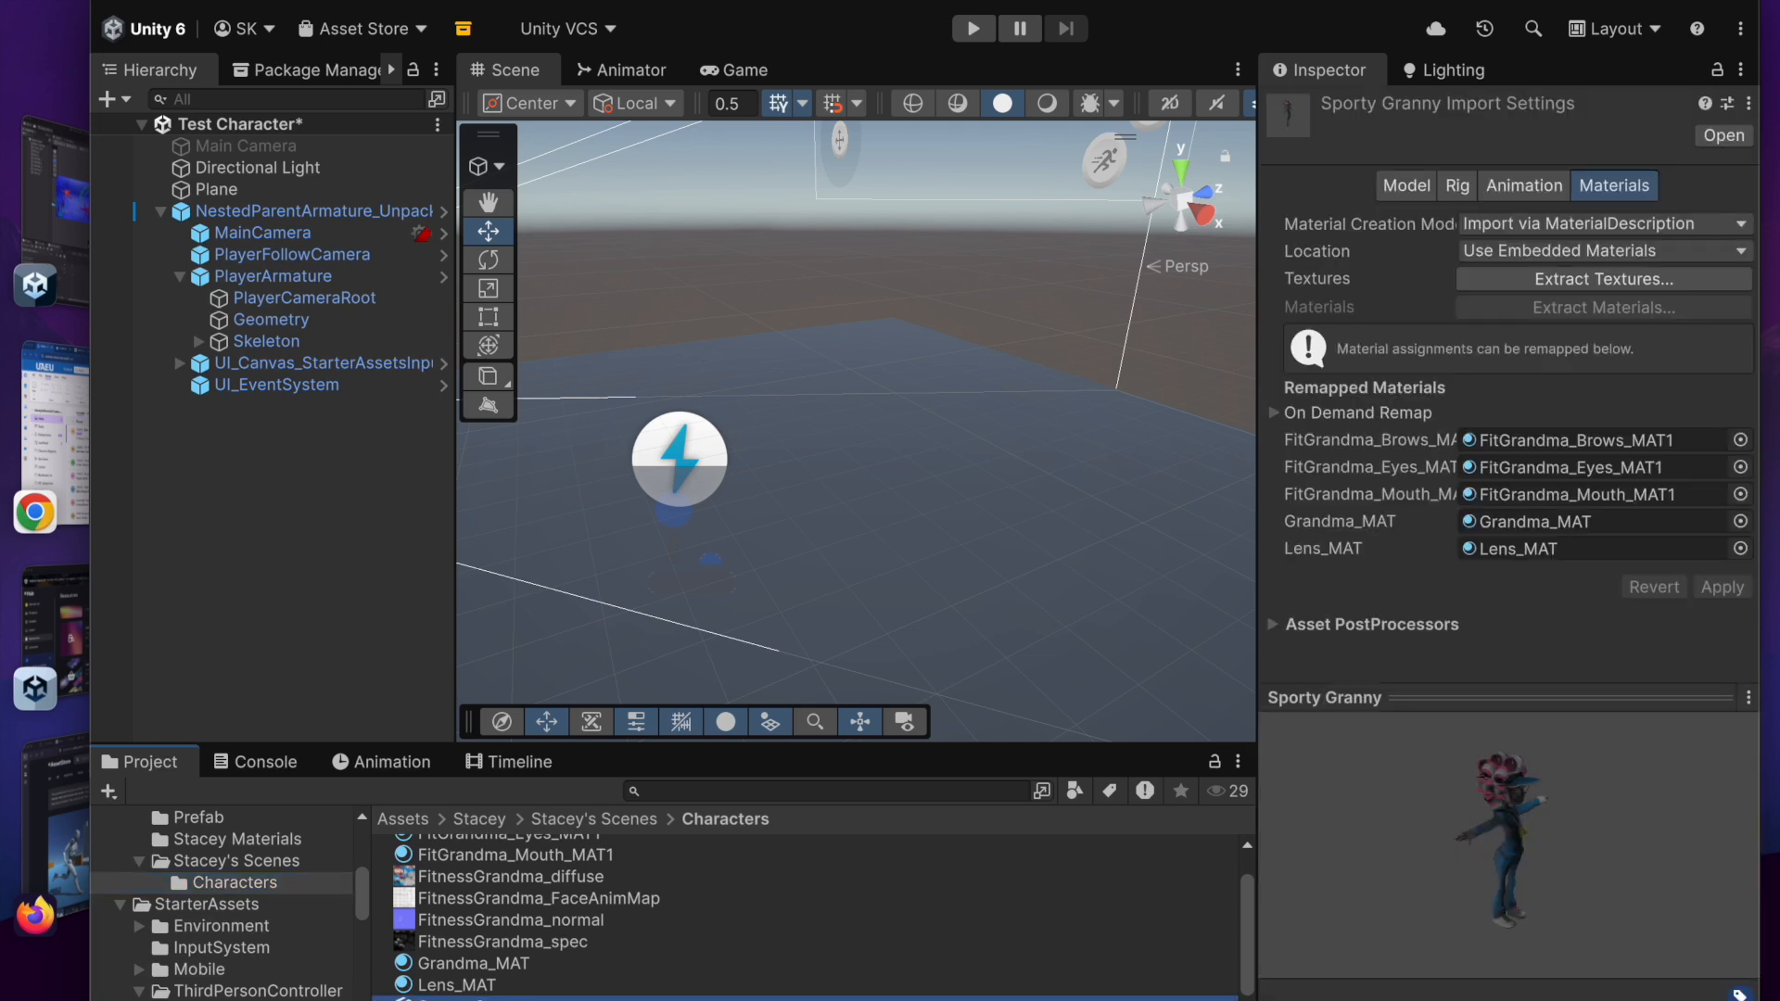
drag(561, 999, 270, 319)
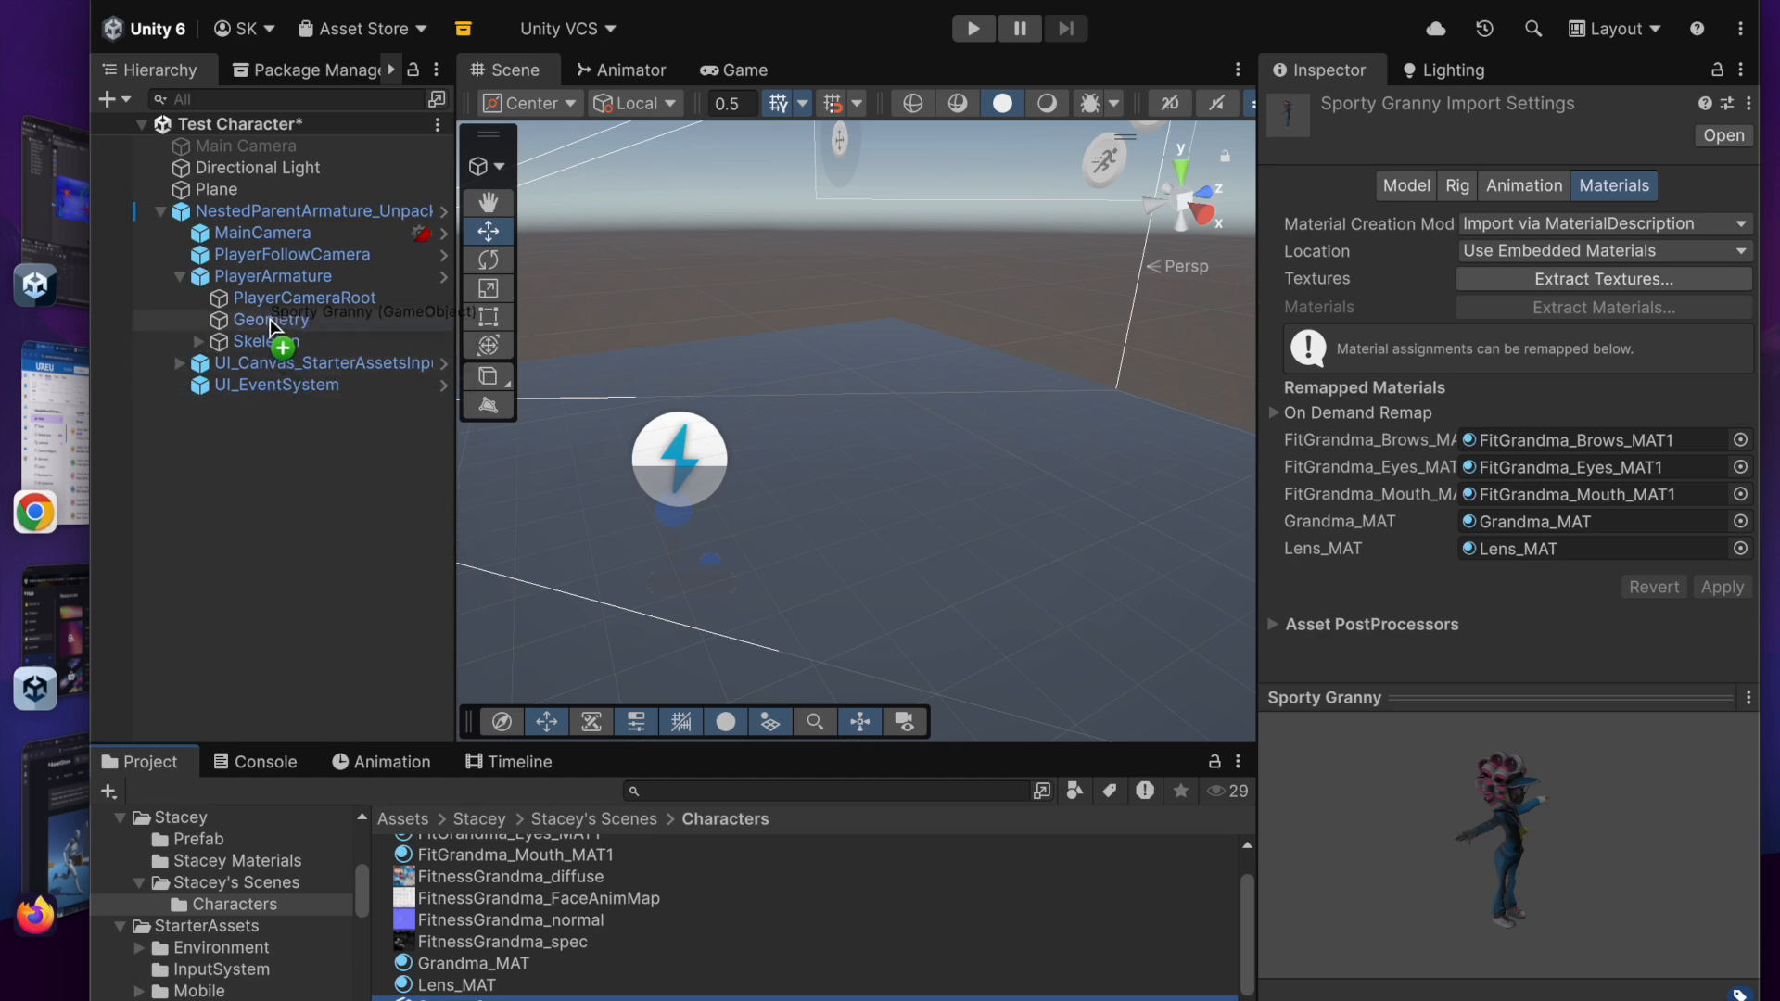
drag(269, 319, 271, 321)
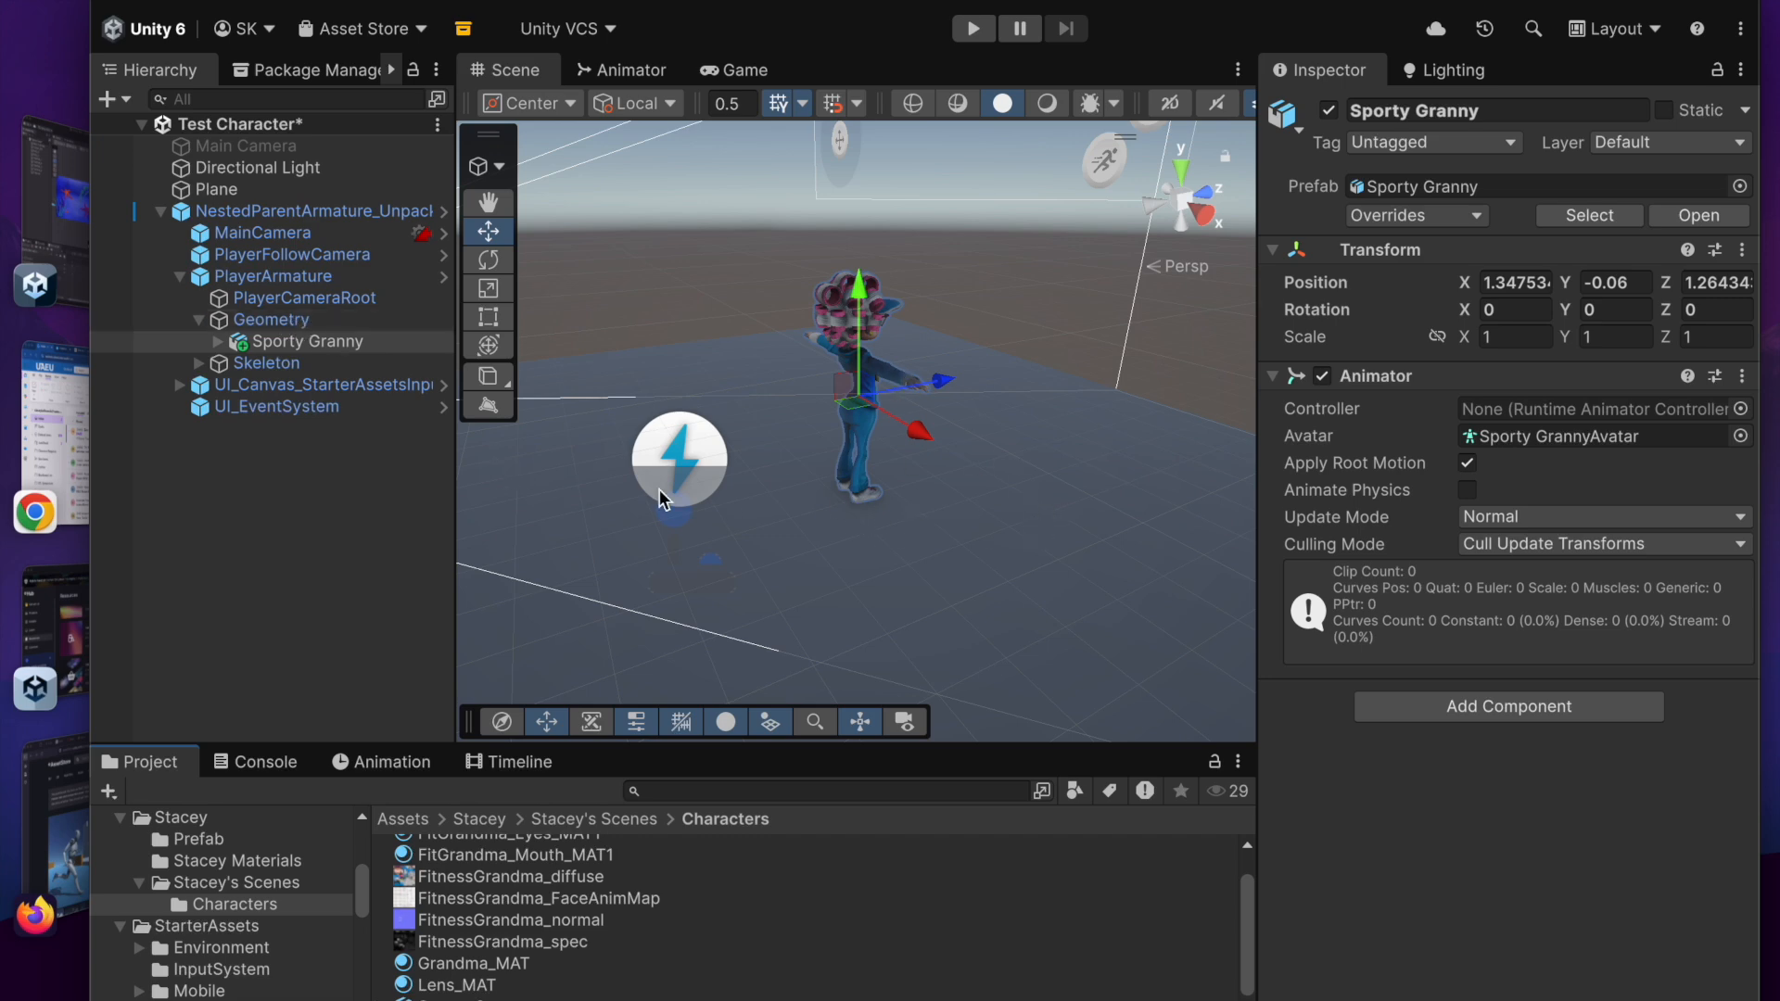
Step: Run the scene, test walking in all directions with the Sporty Granny character, and end play mode
middle_drag(1115, 581, 905, 588)
right_drag(916, 582, 705, 603)
middle_drag(705, 594, 676, 568)
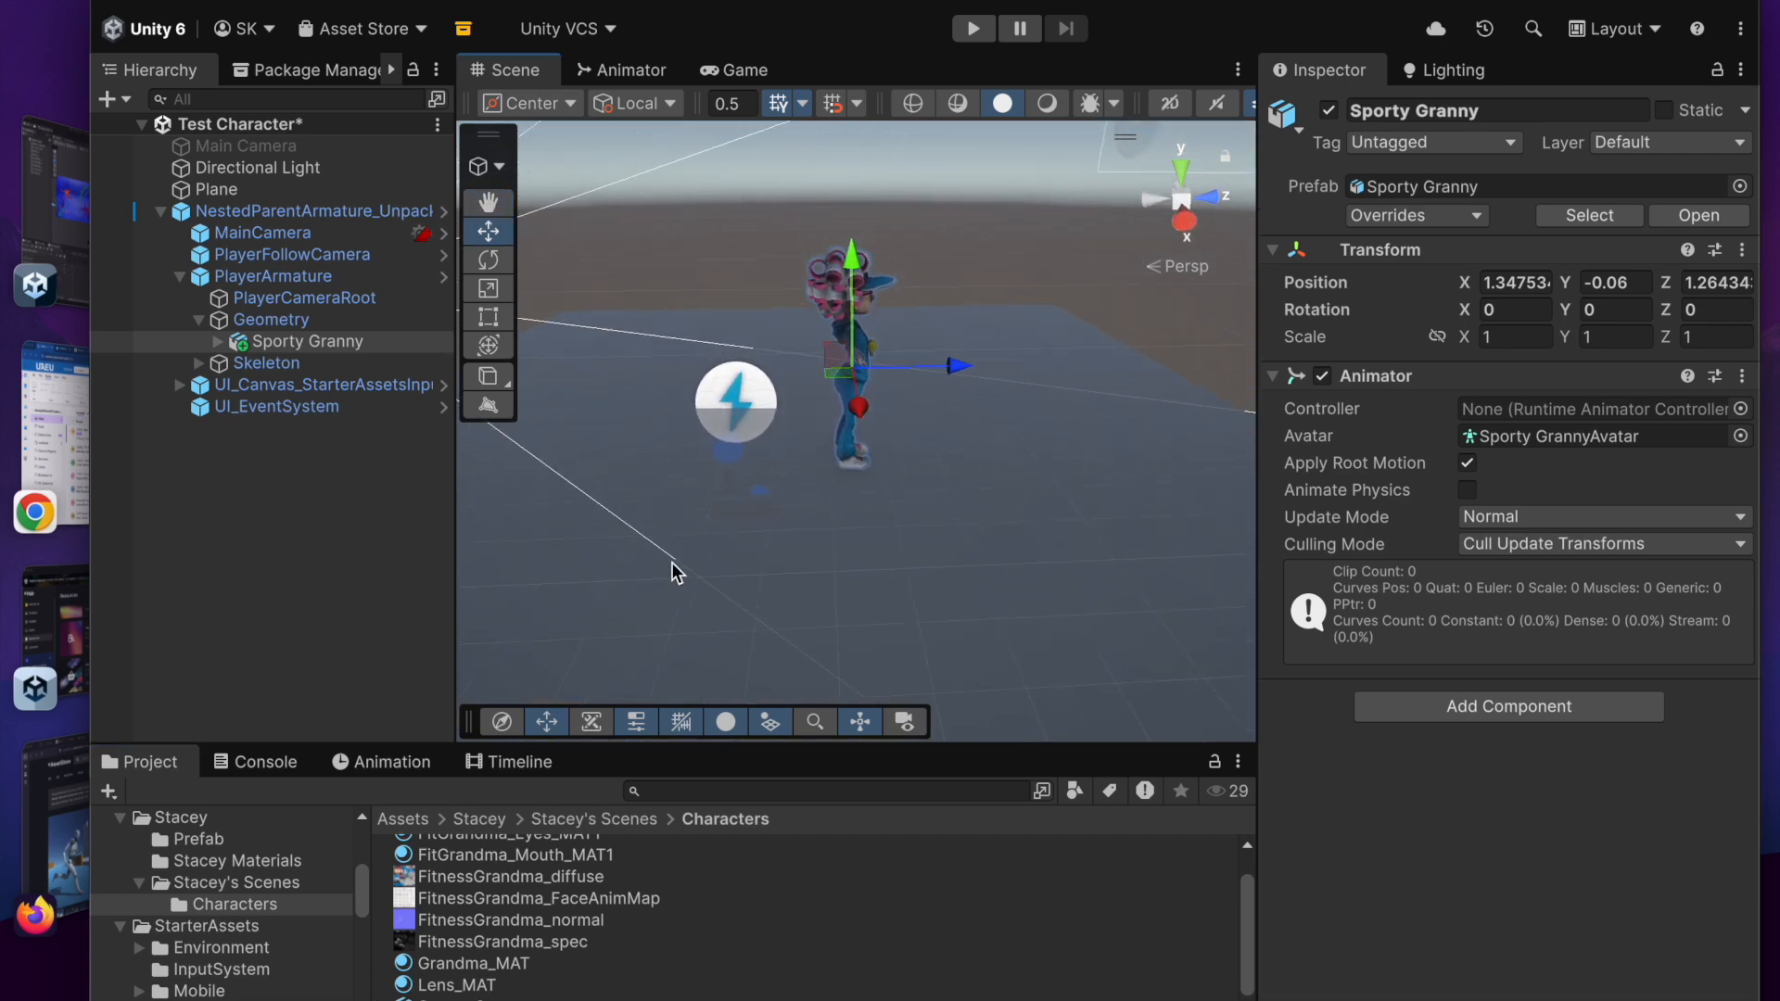
click(969, 28)
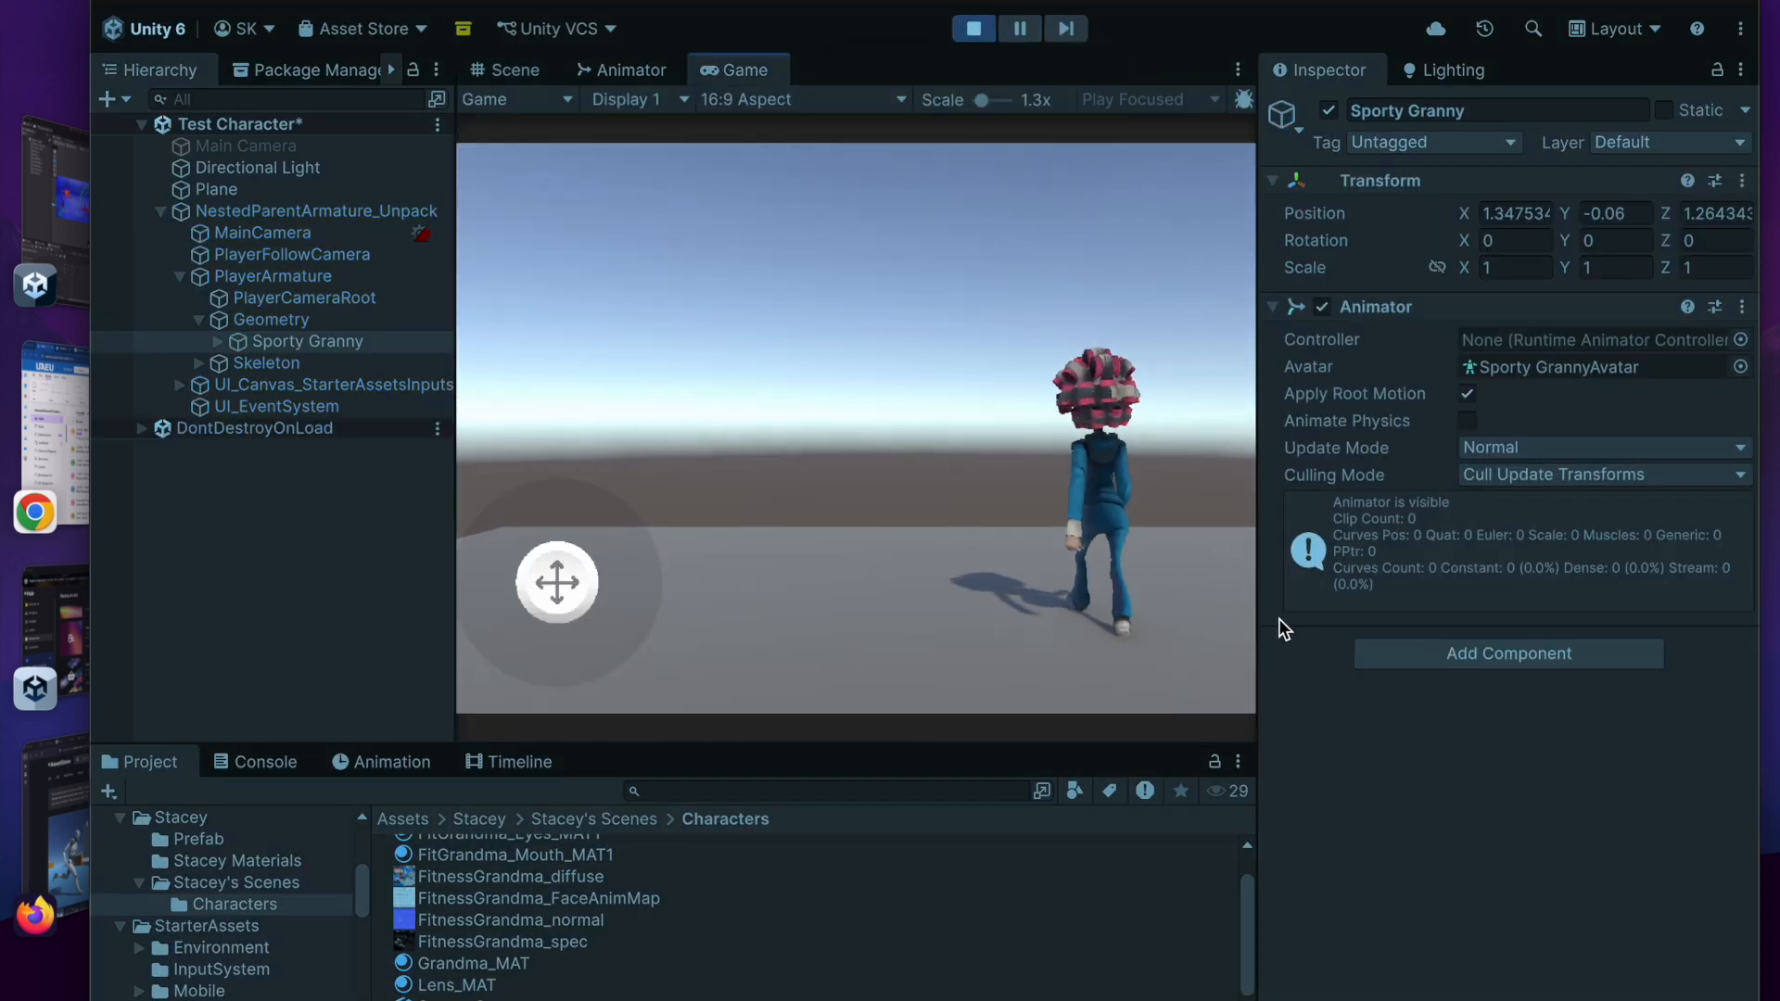
key(a)
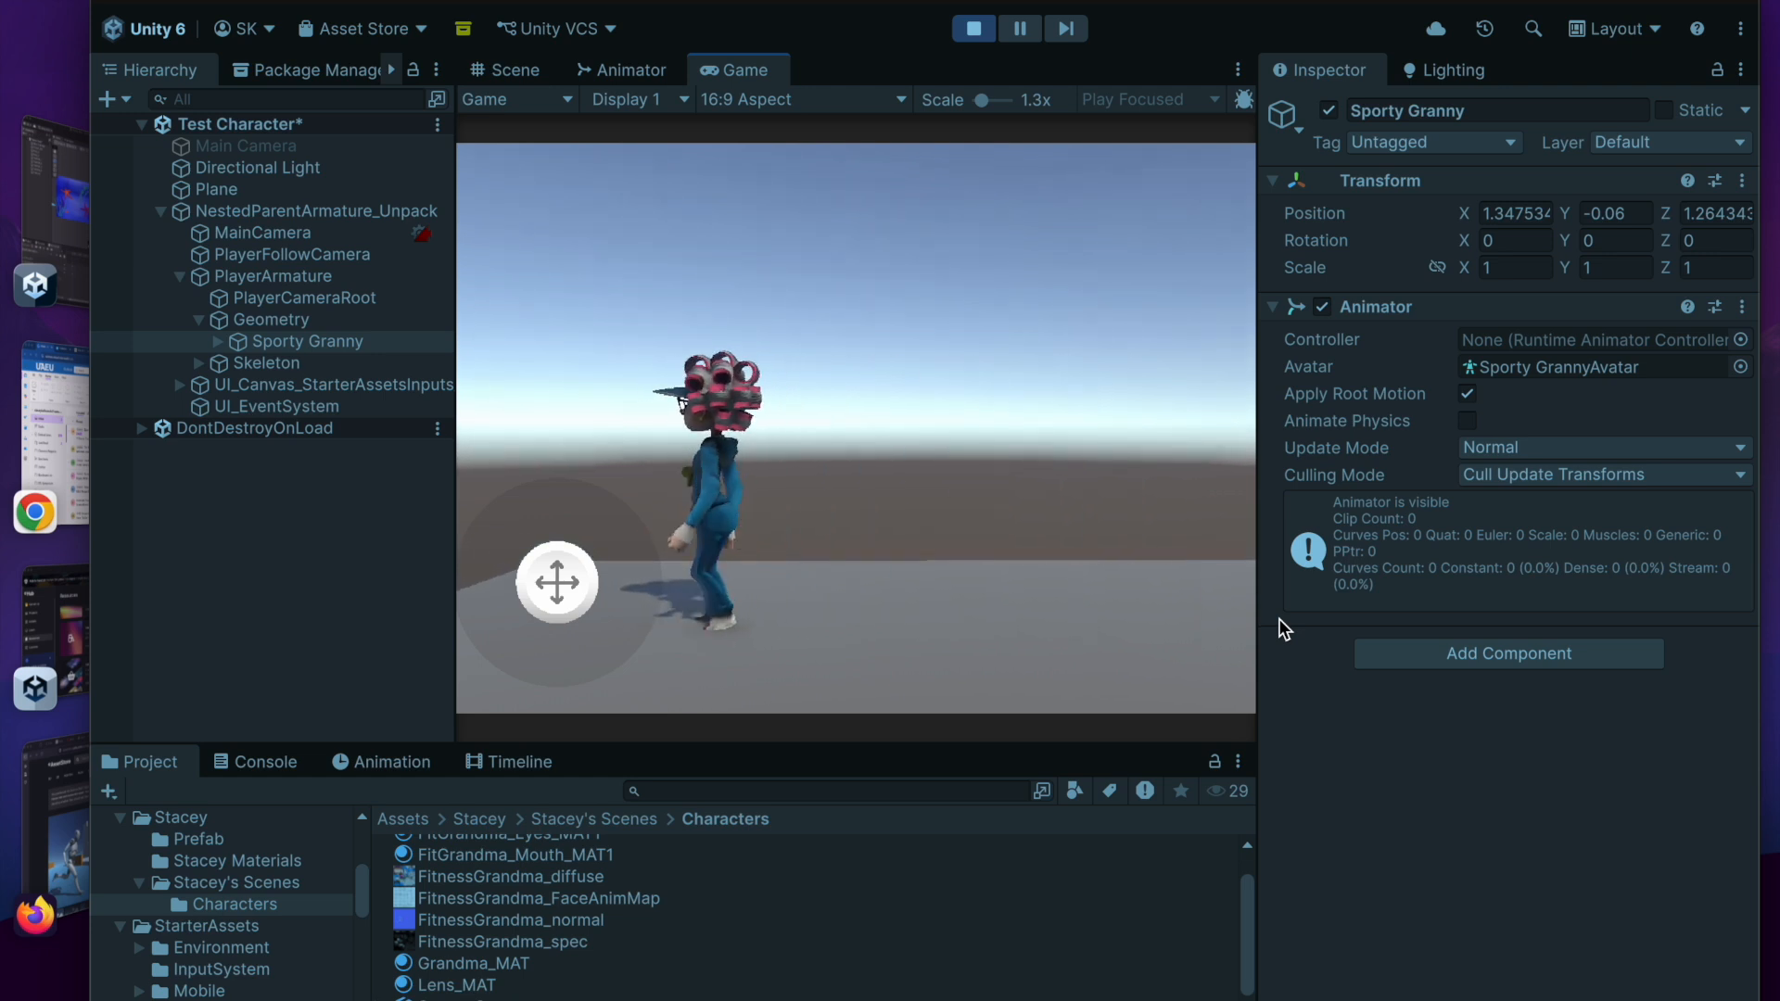
key(s)
key(d)
key(w)
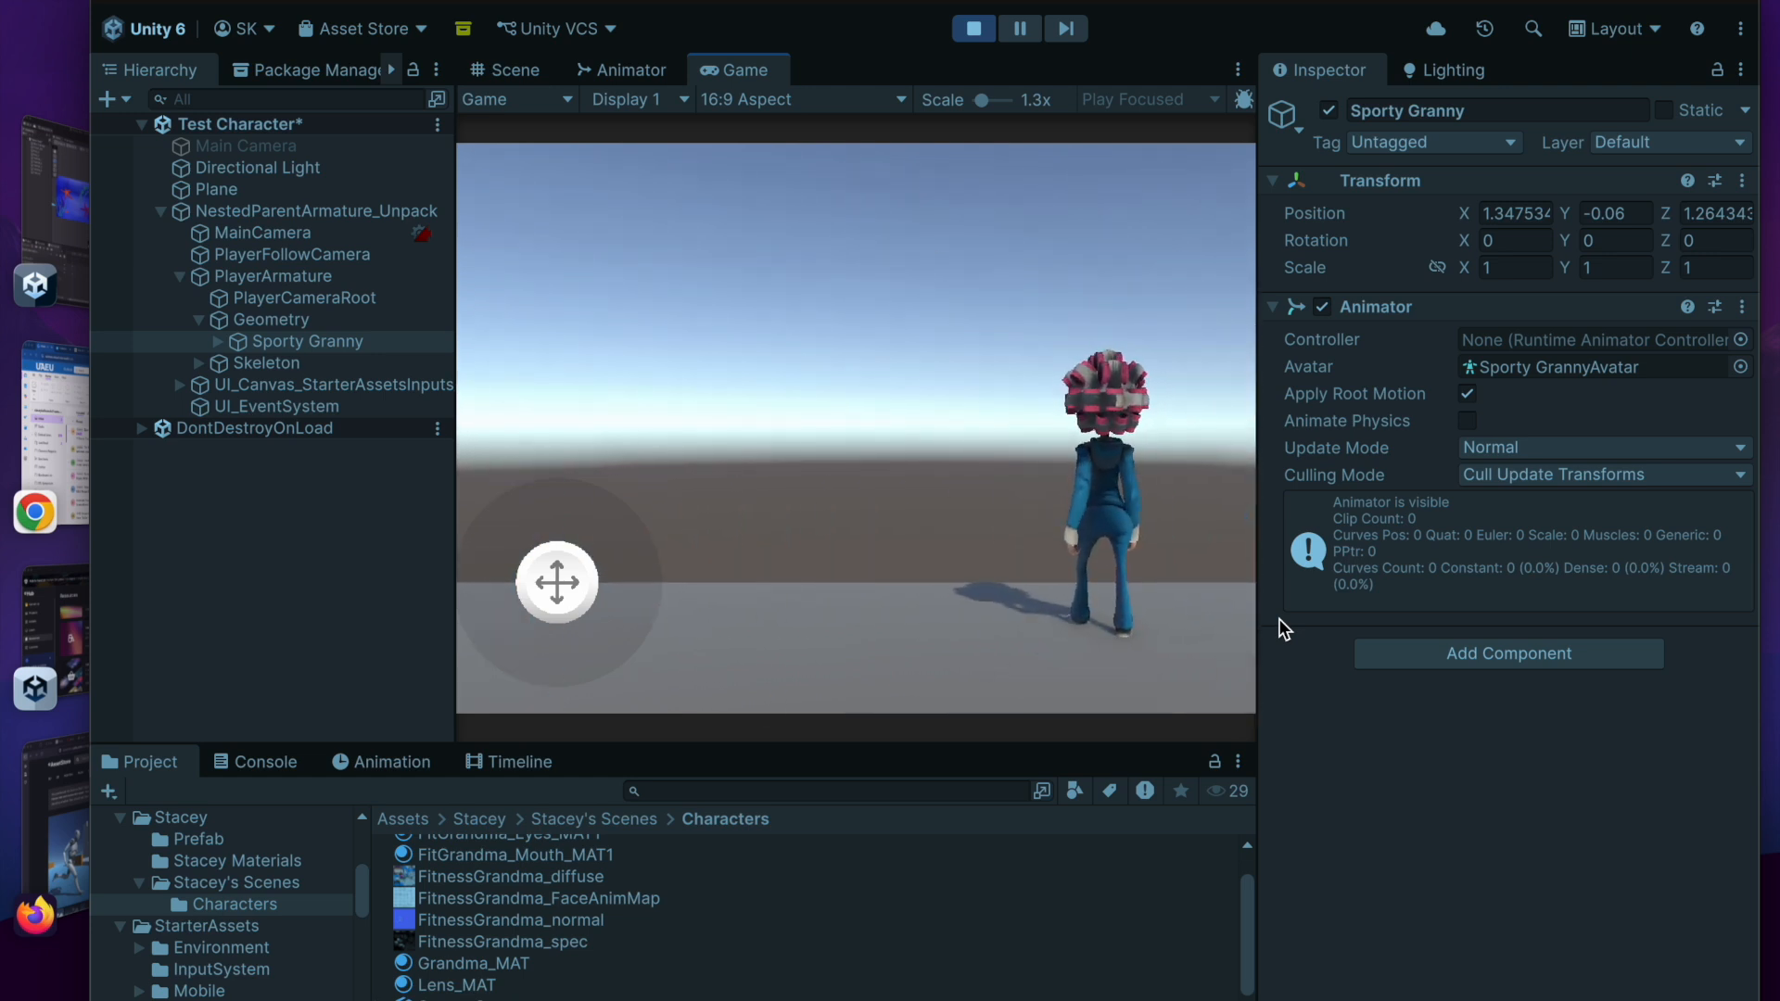
key(a)
key(d)
key(w)
key(d)
key(s)
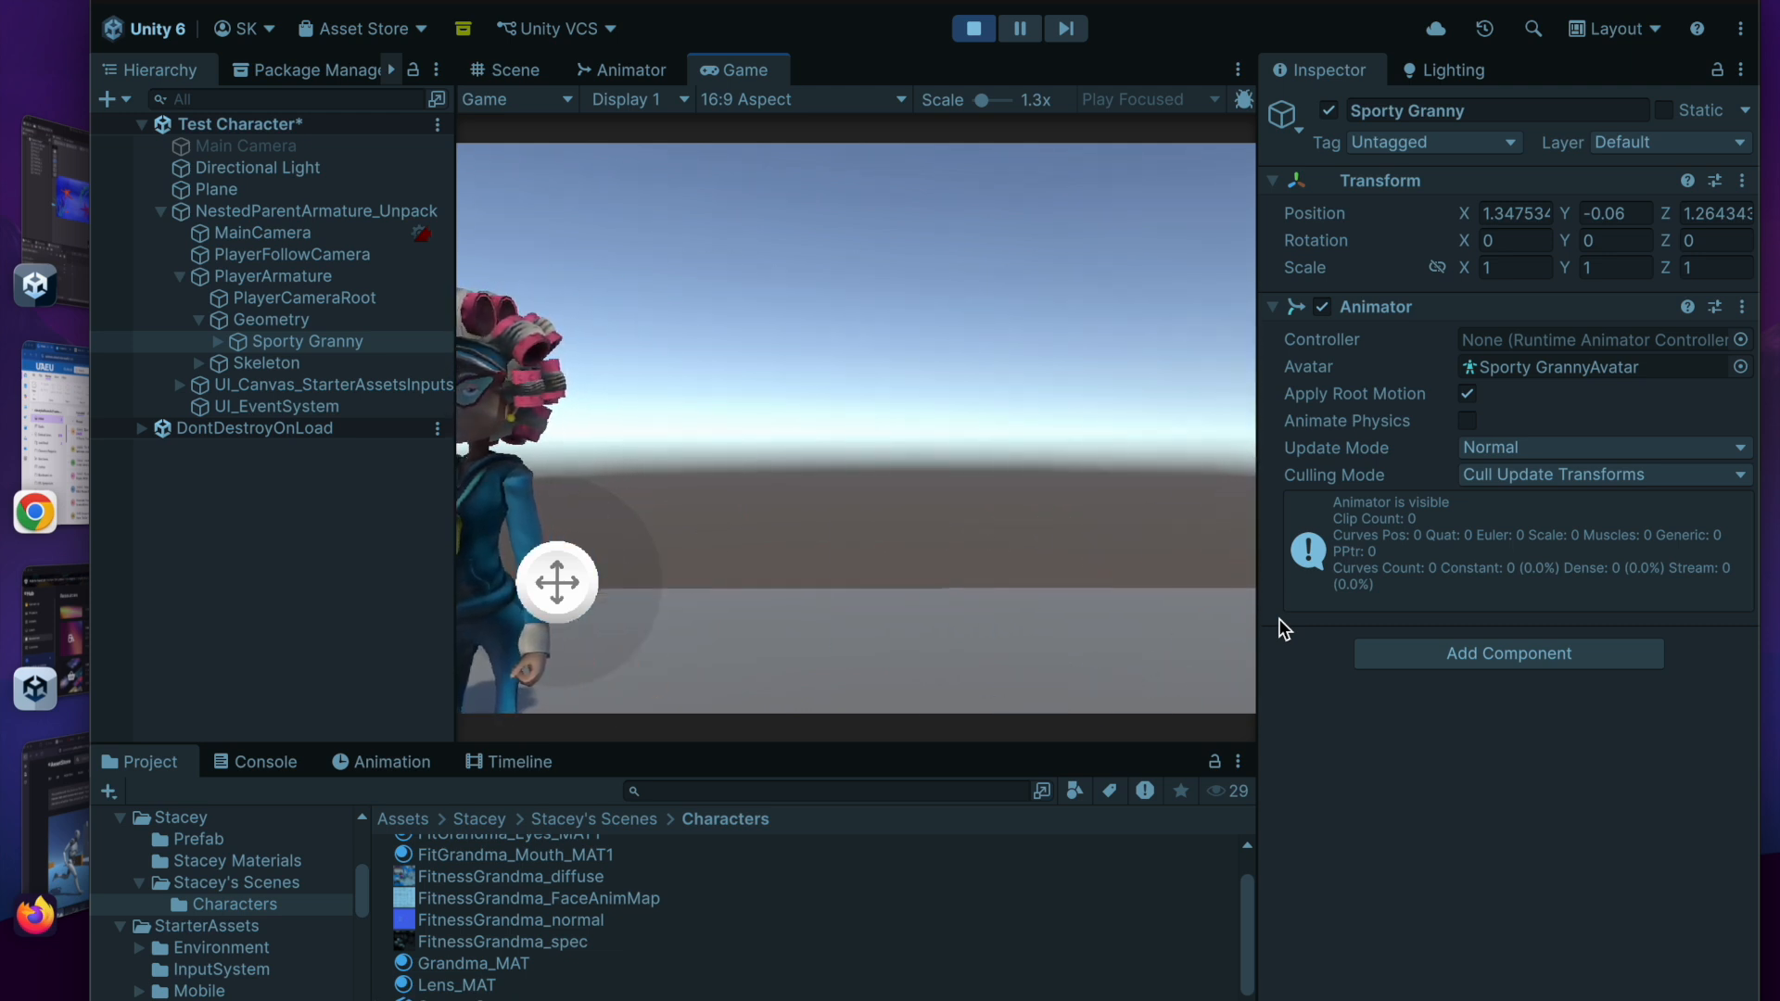
key(d)
key(w)
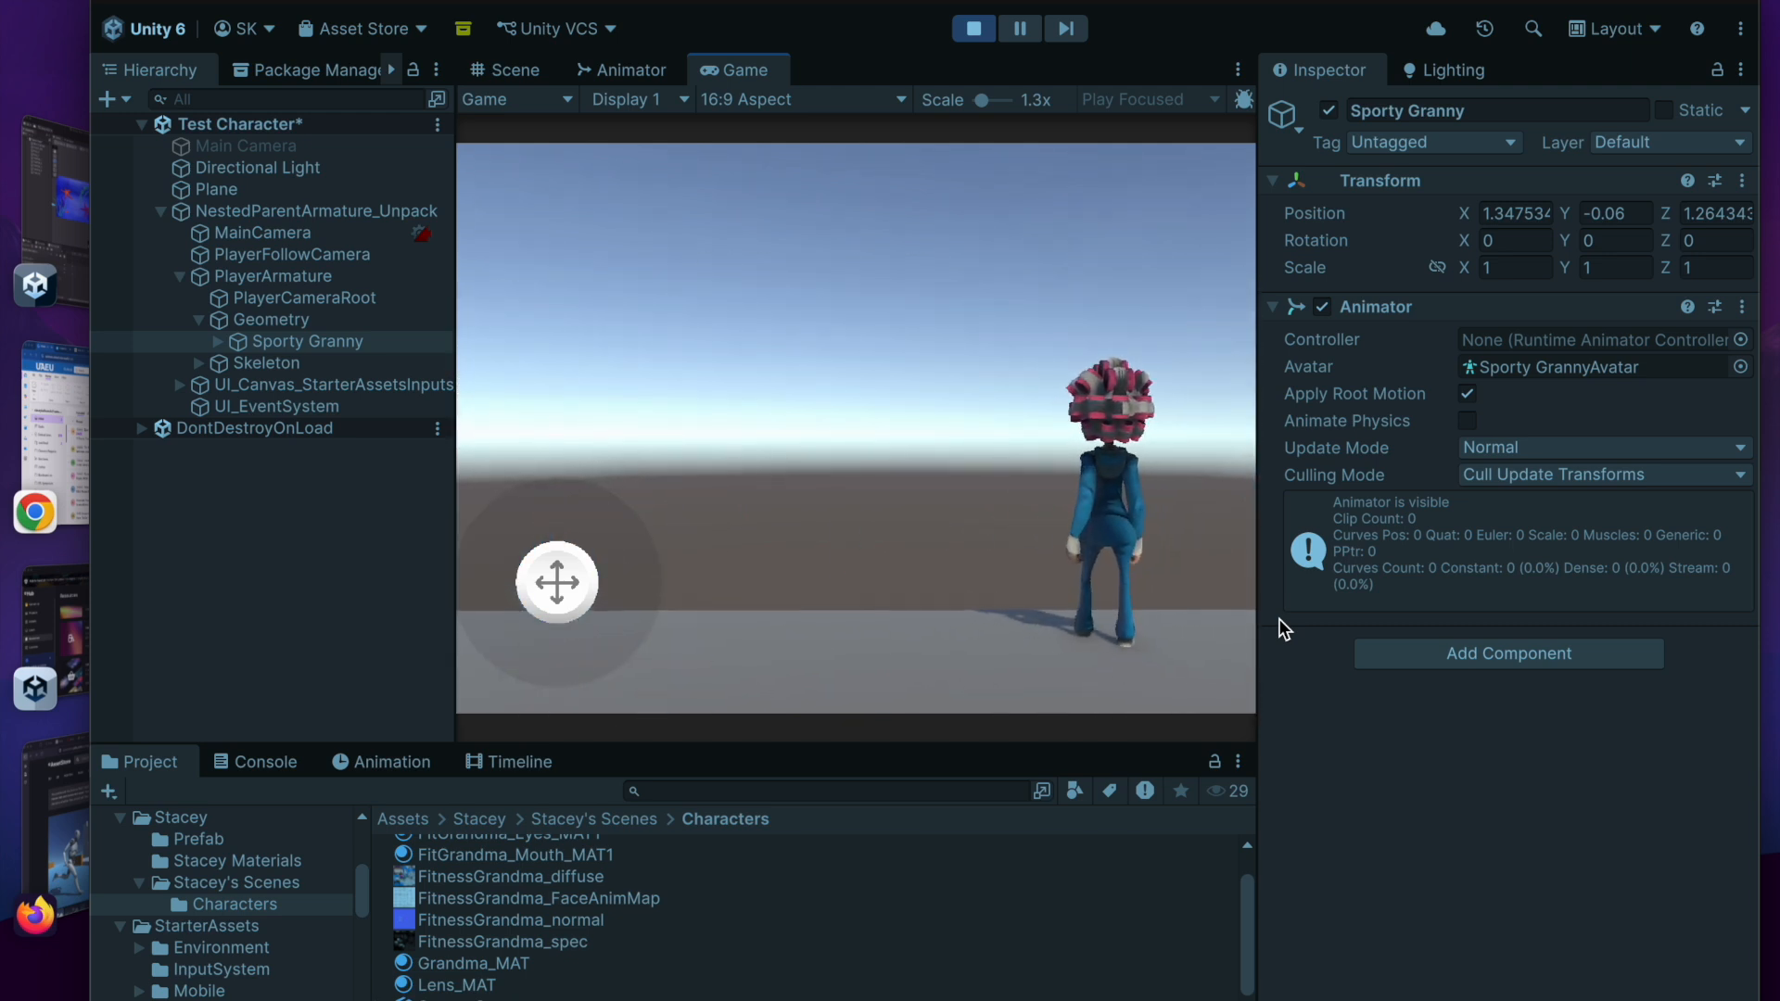
key(s)
key(w)
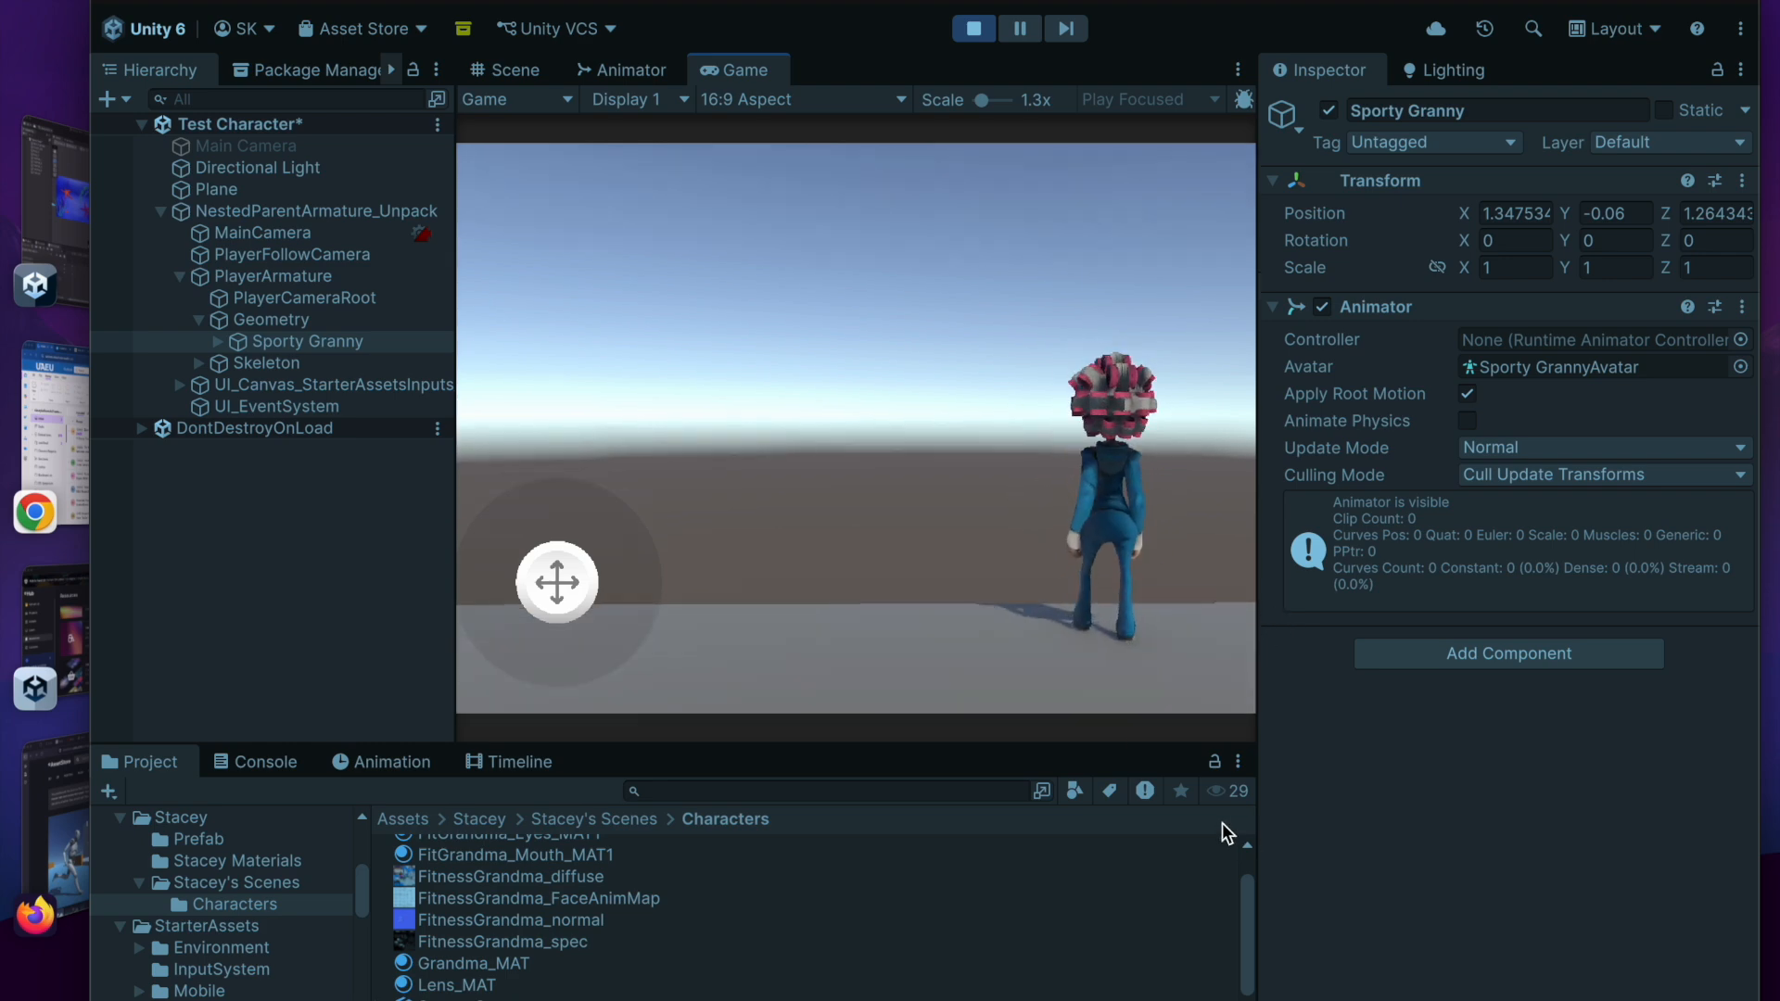
click(973, 28)
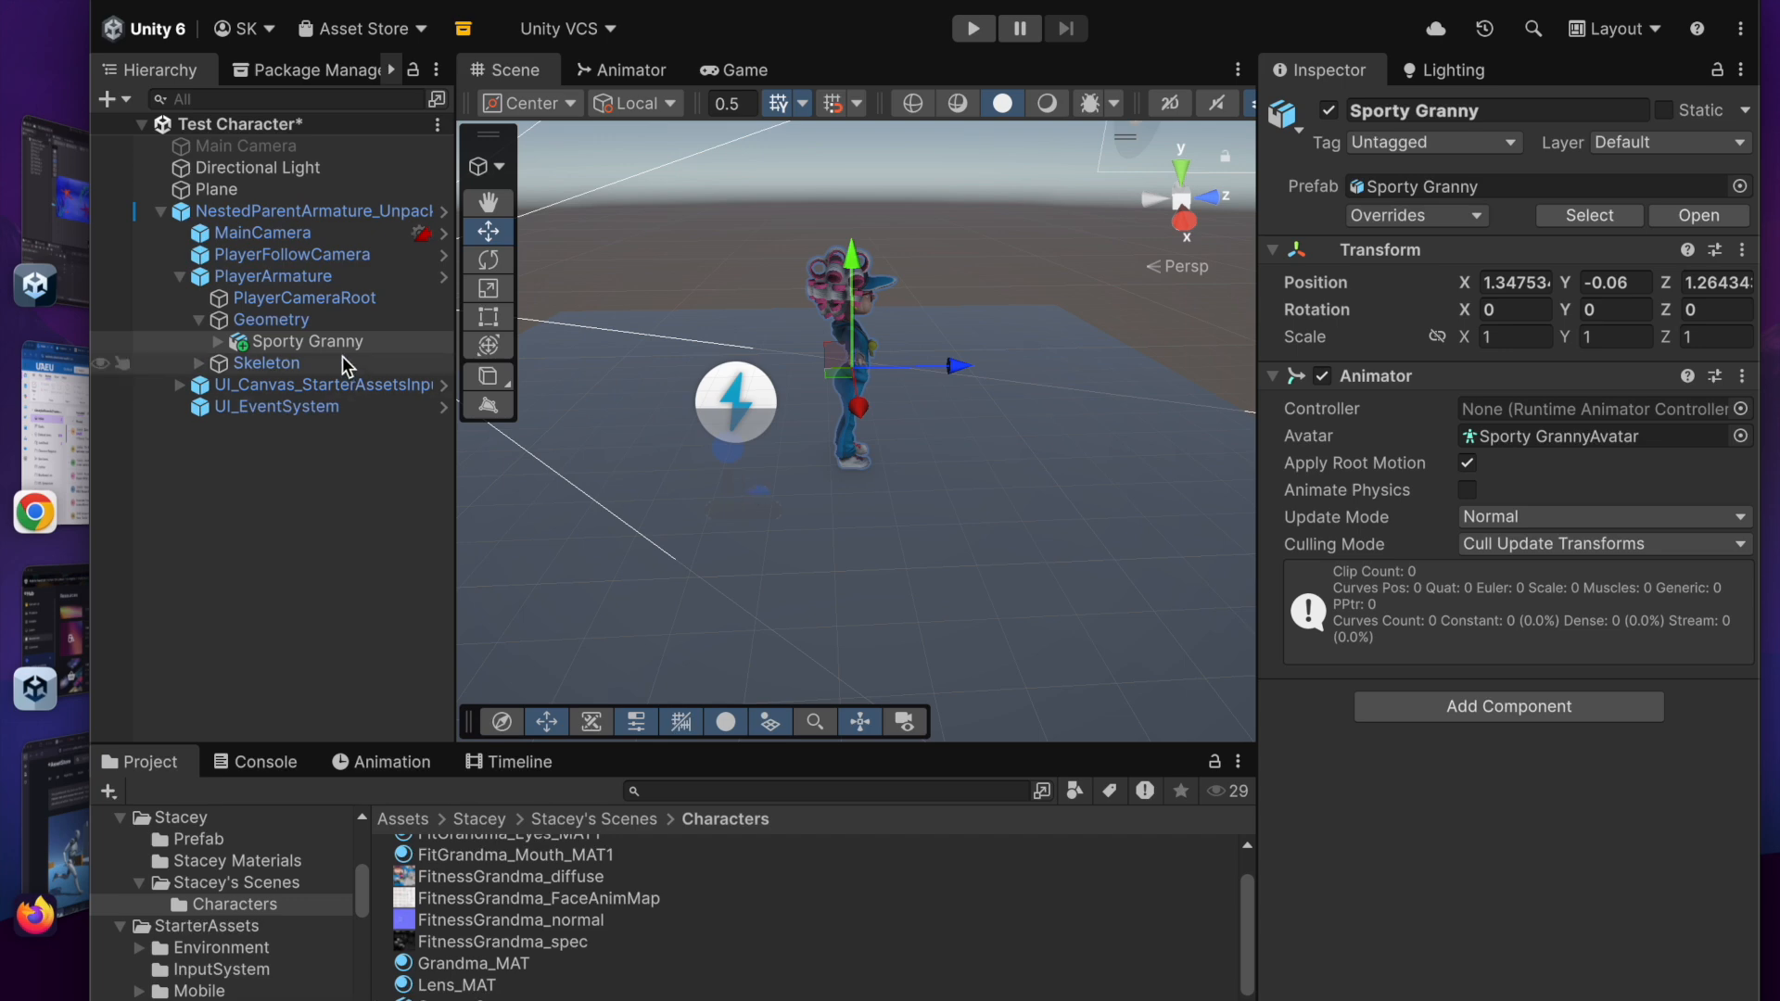
Step: Set the X center of PlayerArmature's Character Controller to -0.06
click(309, 276)
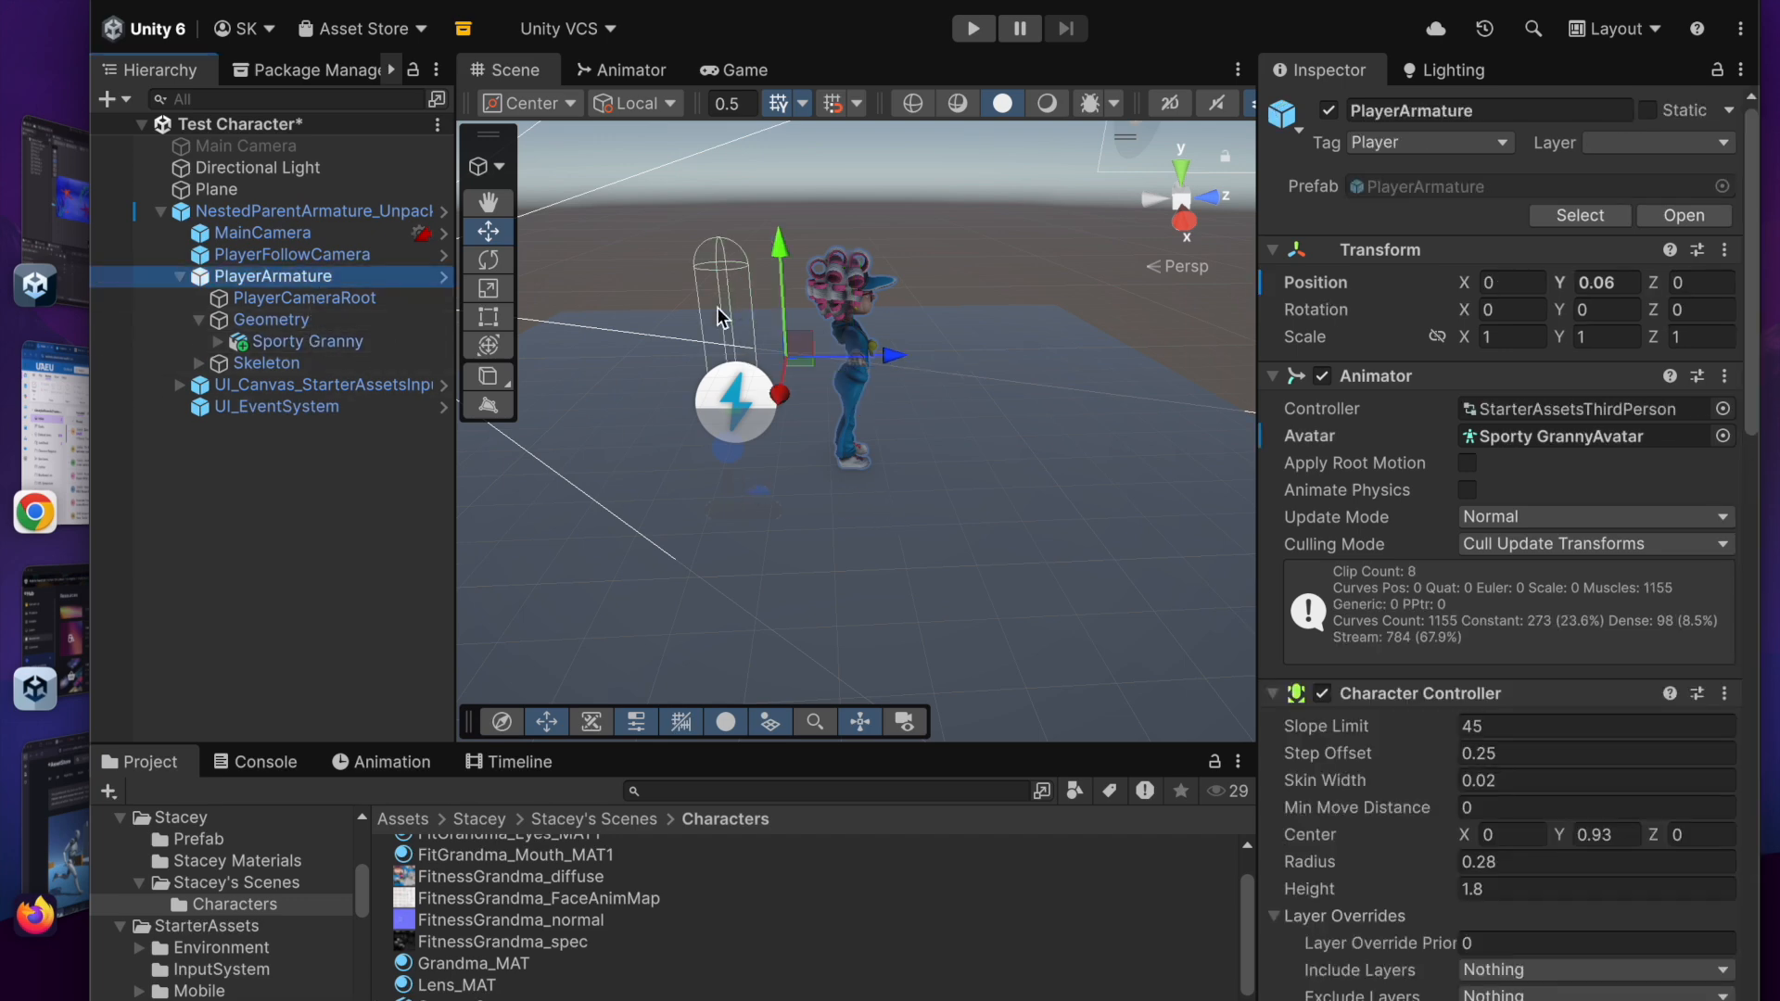
middle_drag(688, 550, 991, 583)
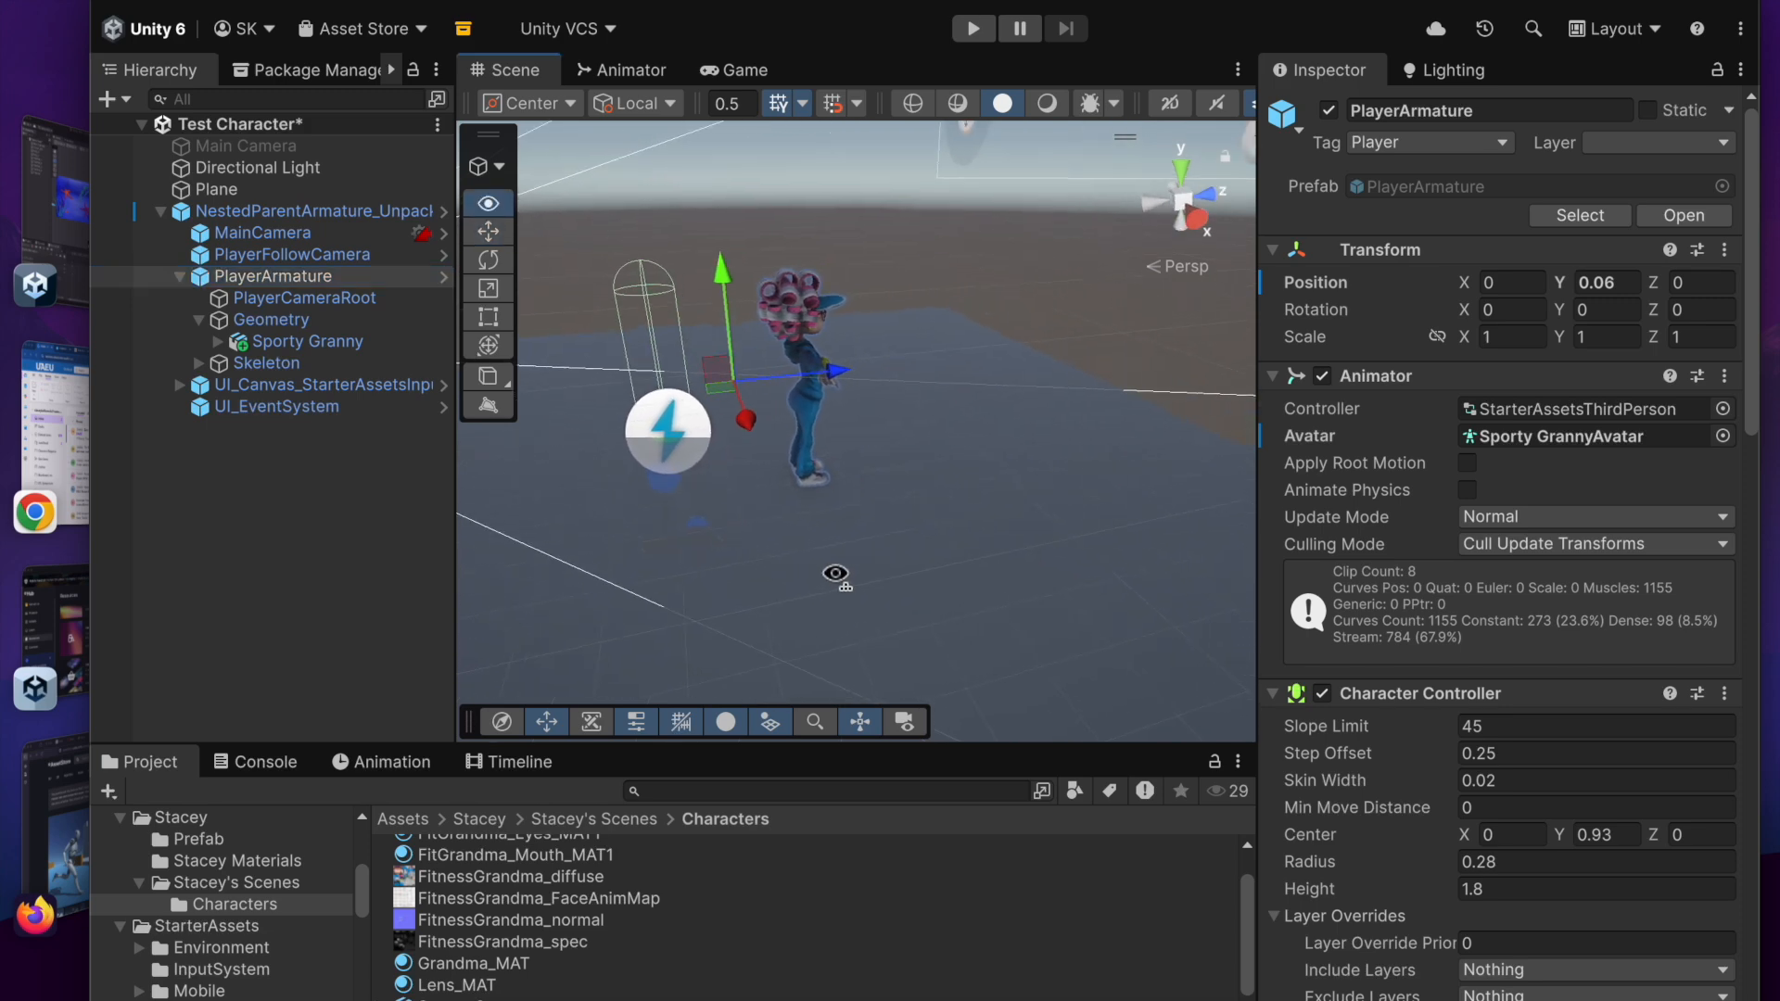
alt+drag(990, 582, 1038, 563)
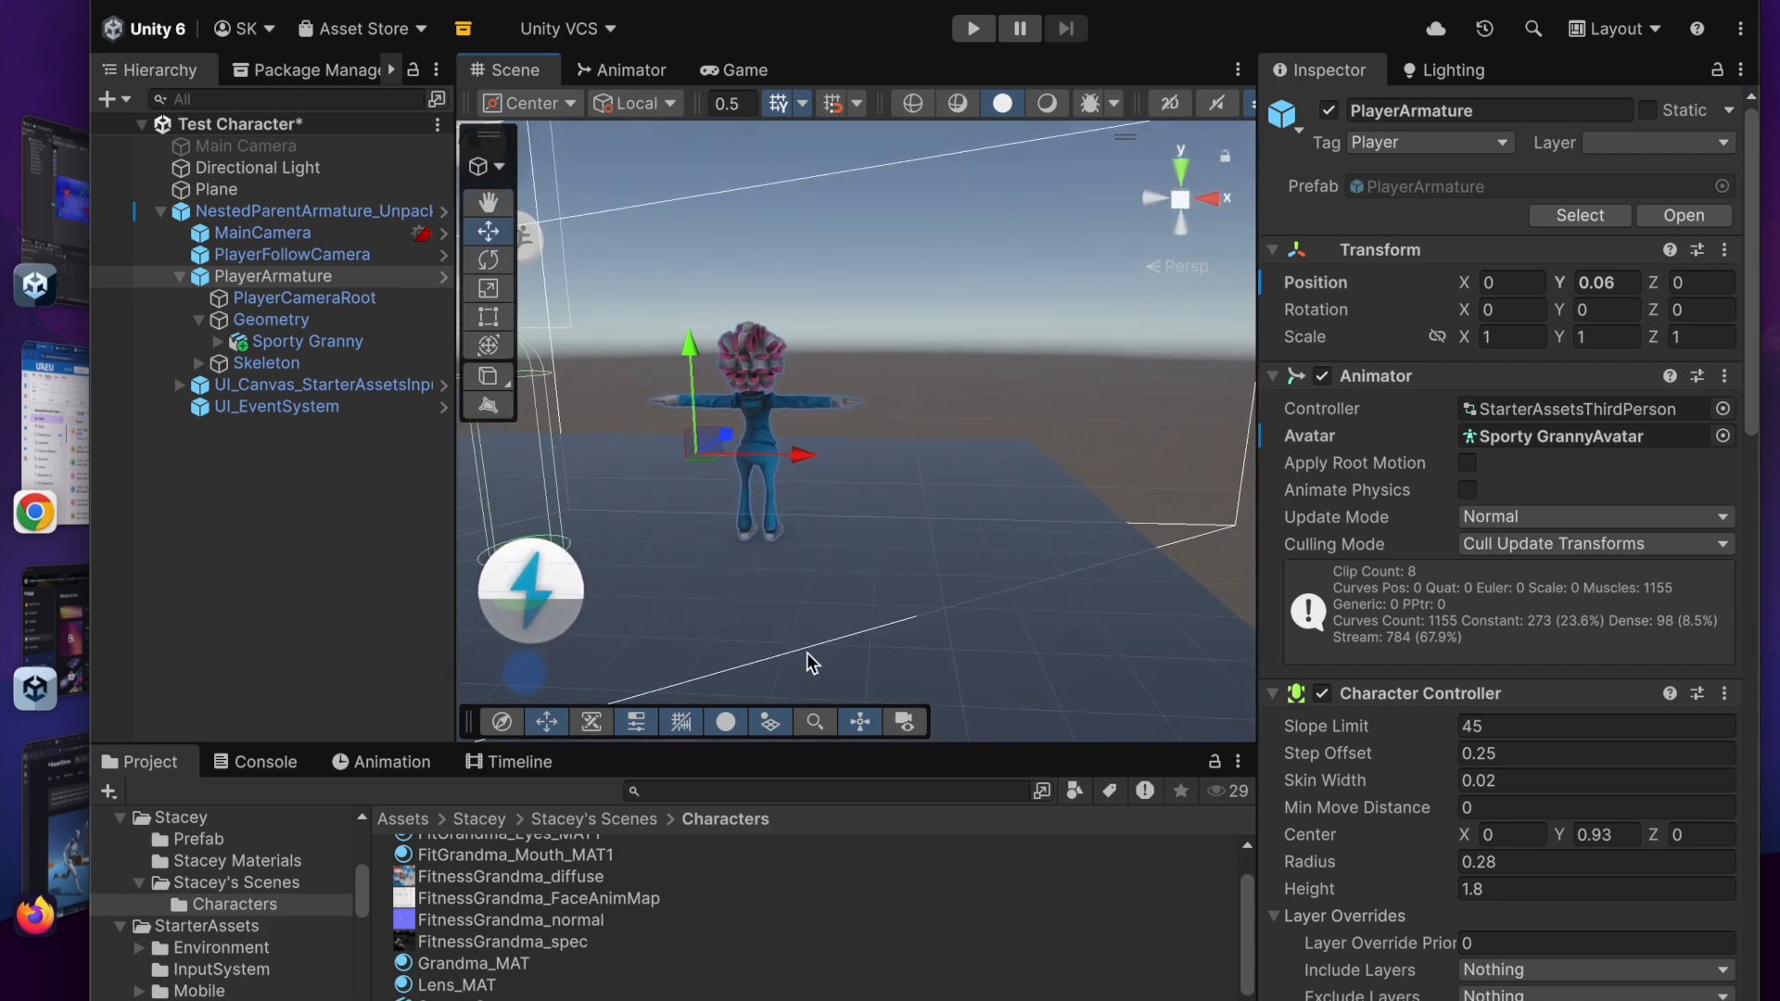
middle_drag(806, 653, 967, 631)
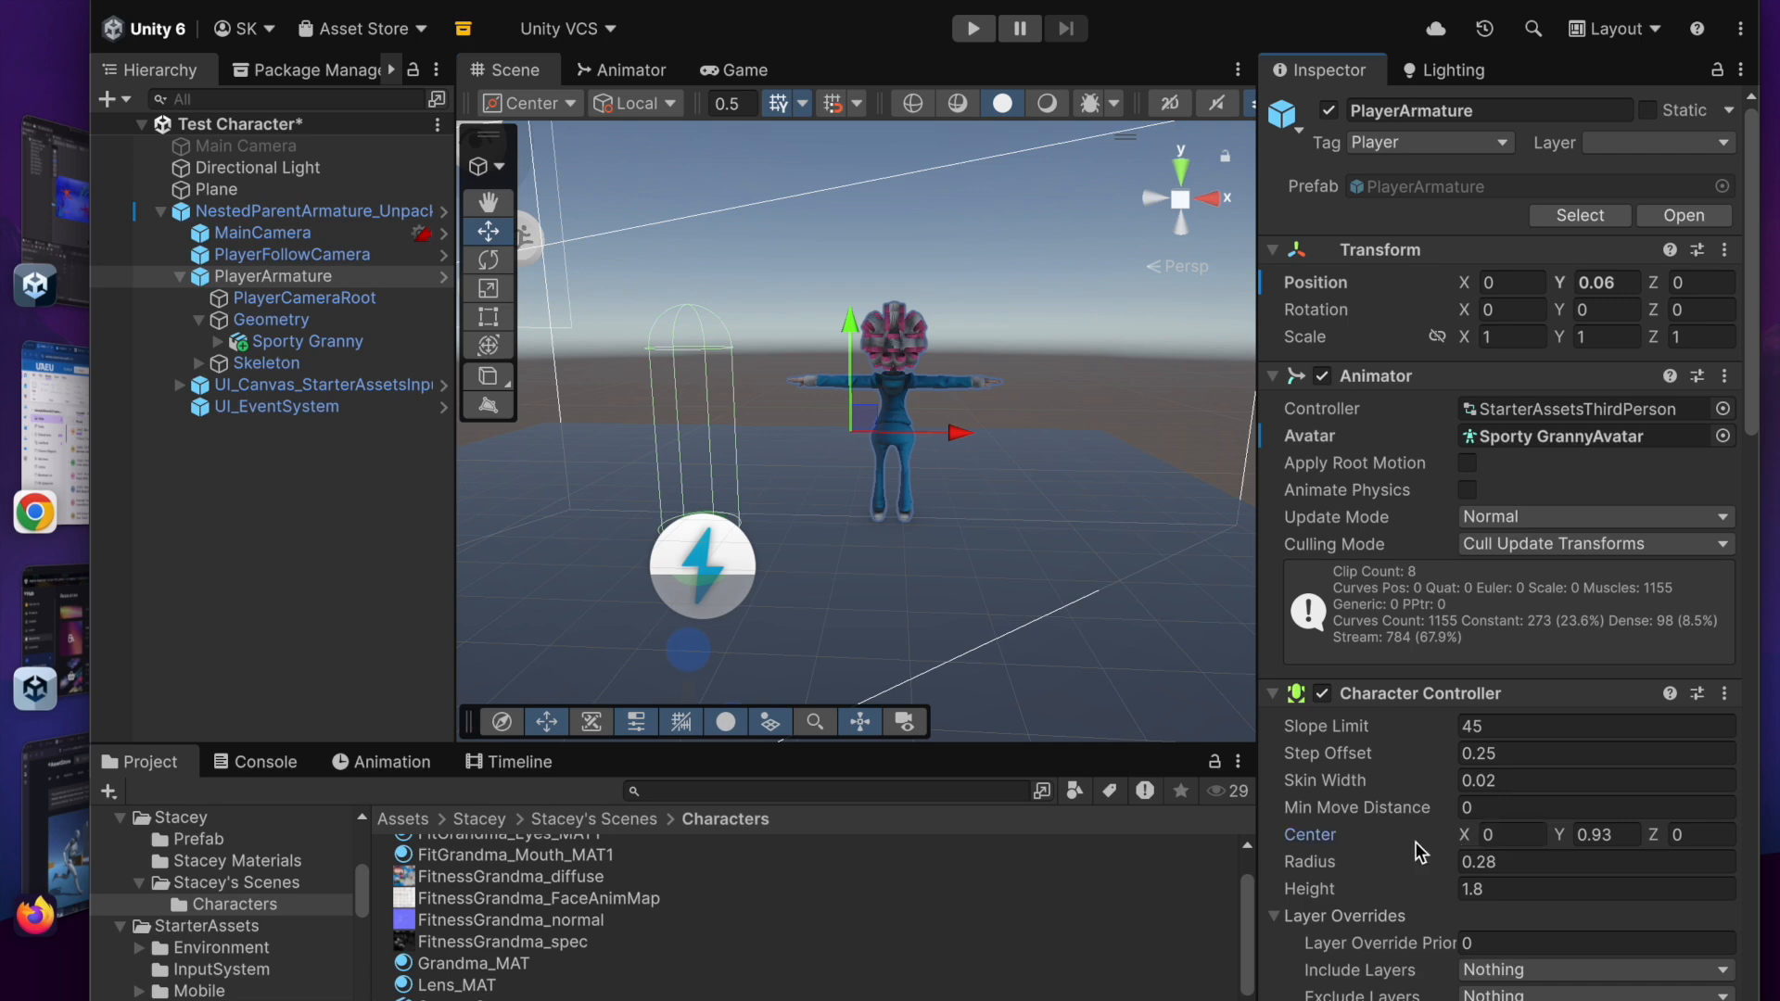
scroll(1417, 782, down, 4)
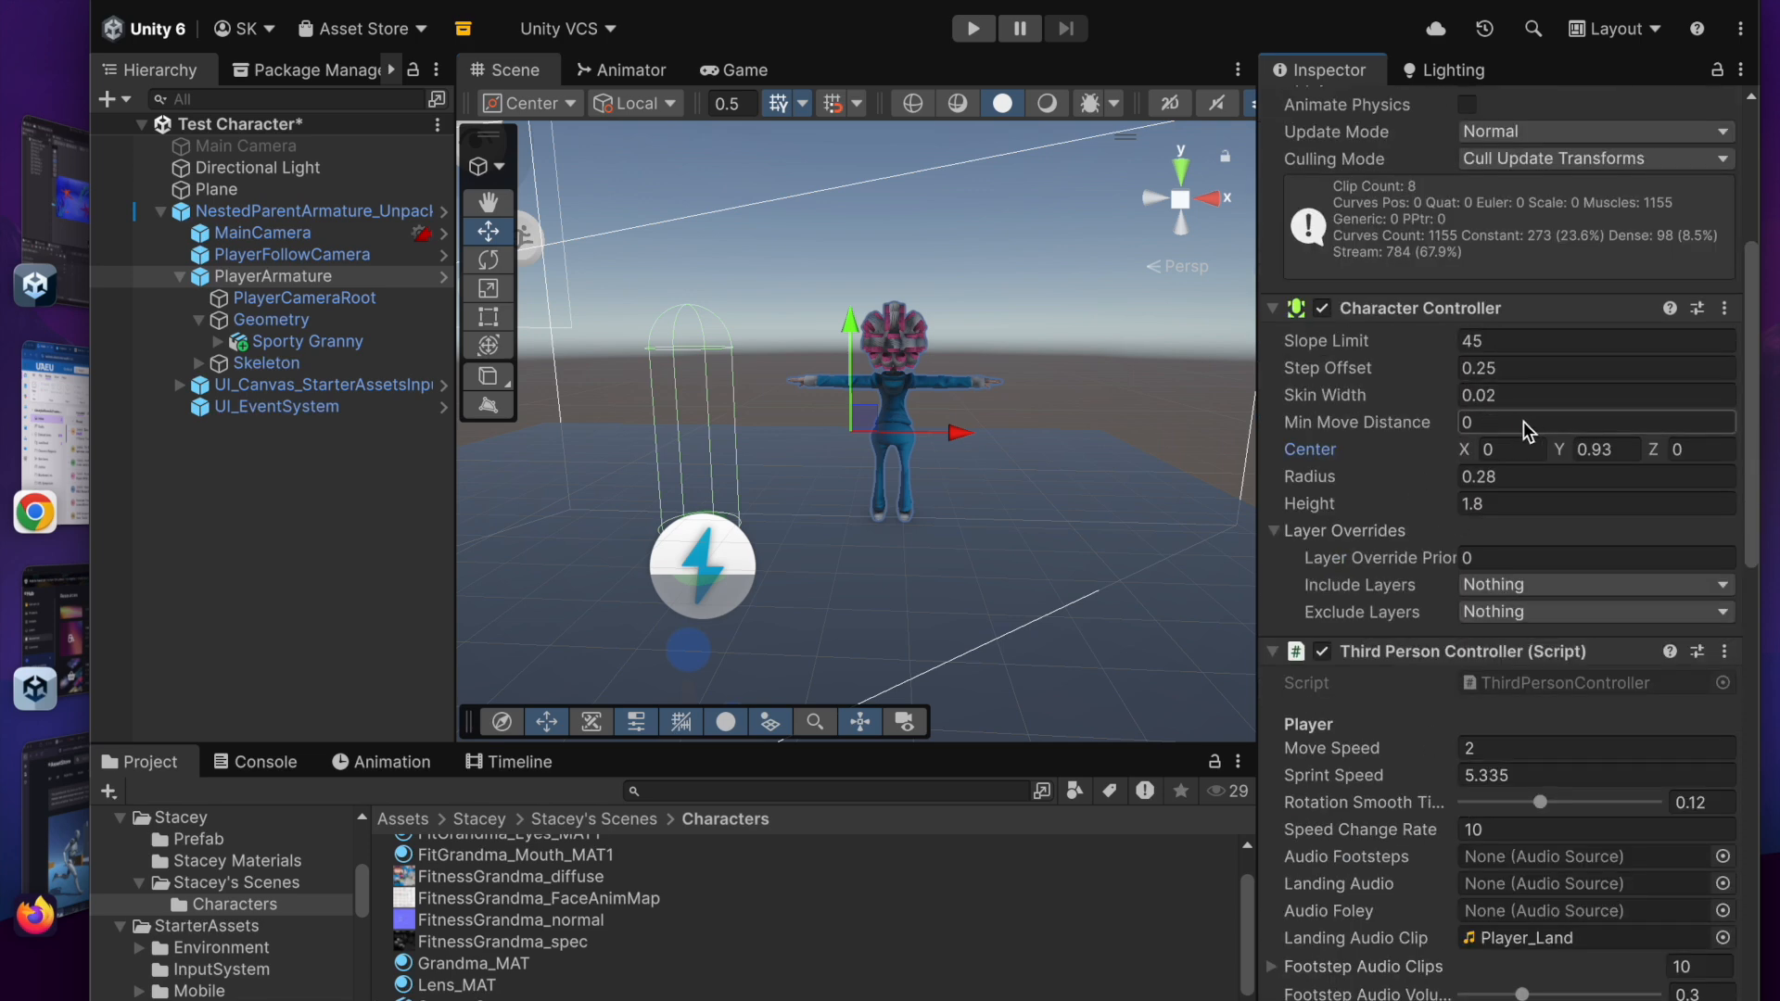
click(1466, 454)
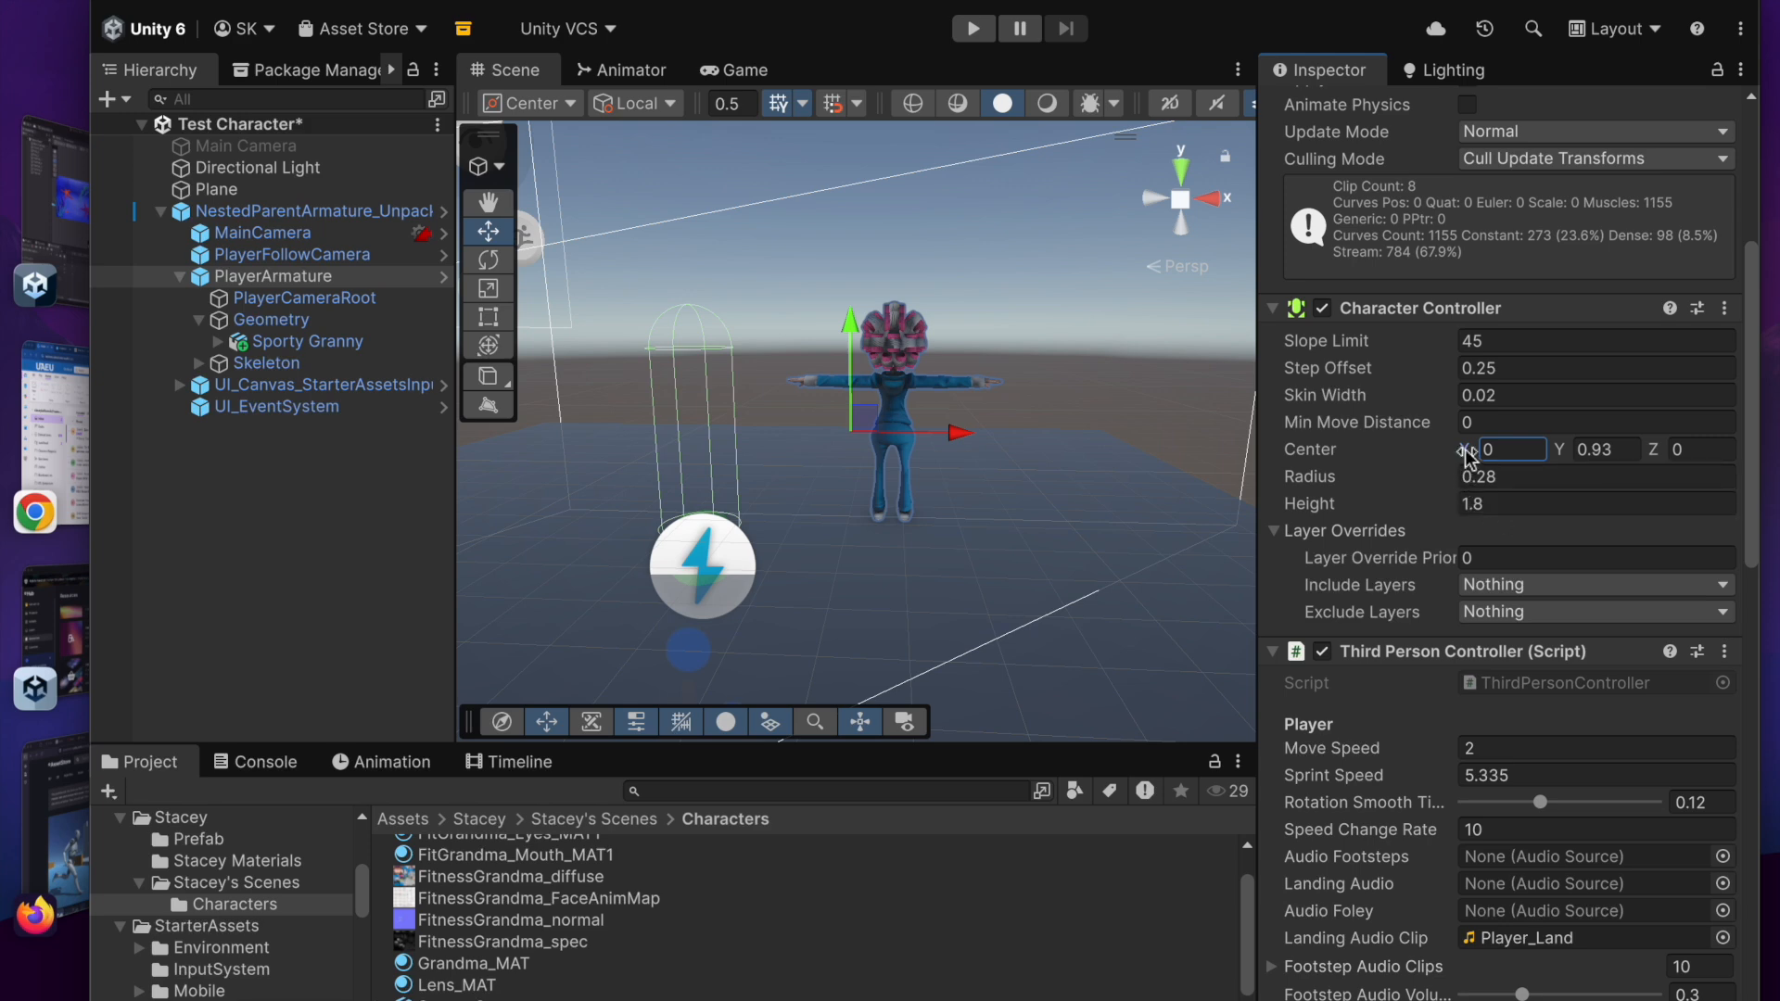
mouse_move(1466, 454)
mouse_down()
mouse_move(1442, 453)
mouse_move(1464, 454)
mouse_up()
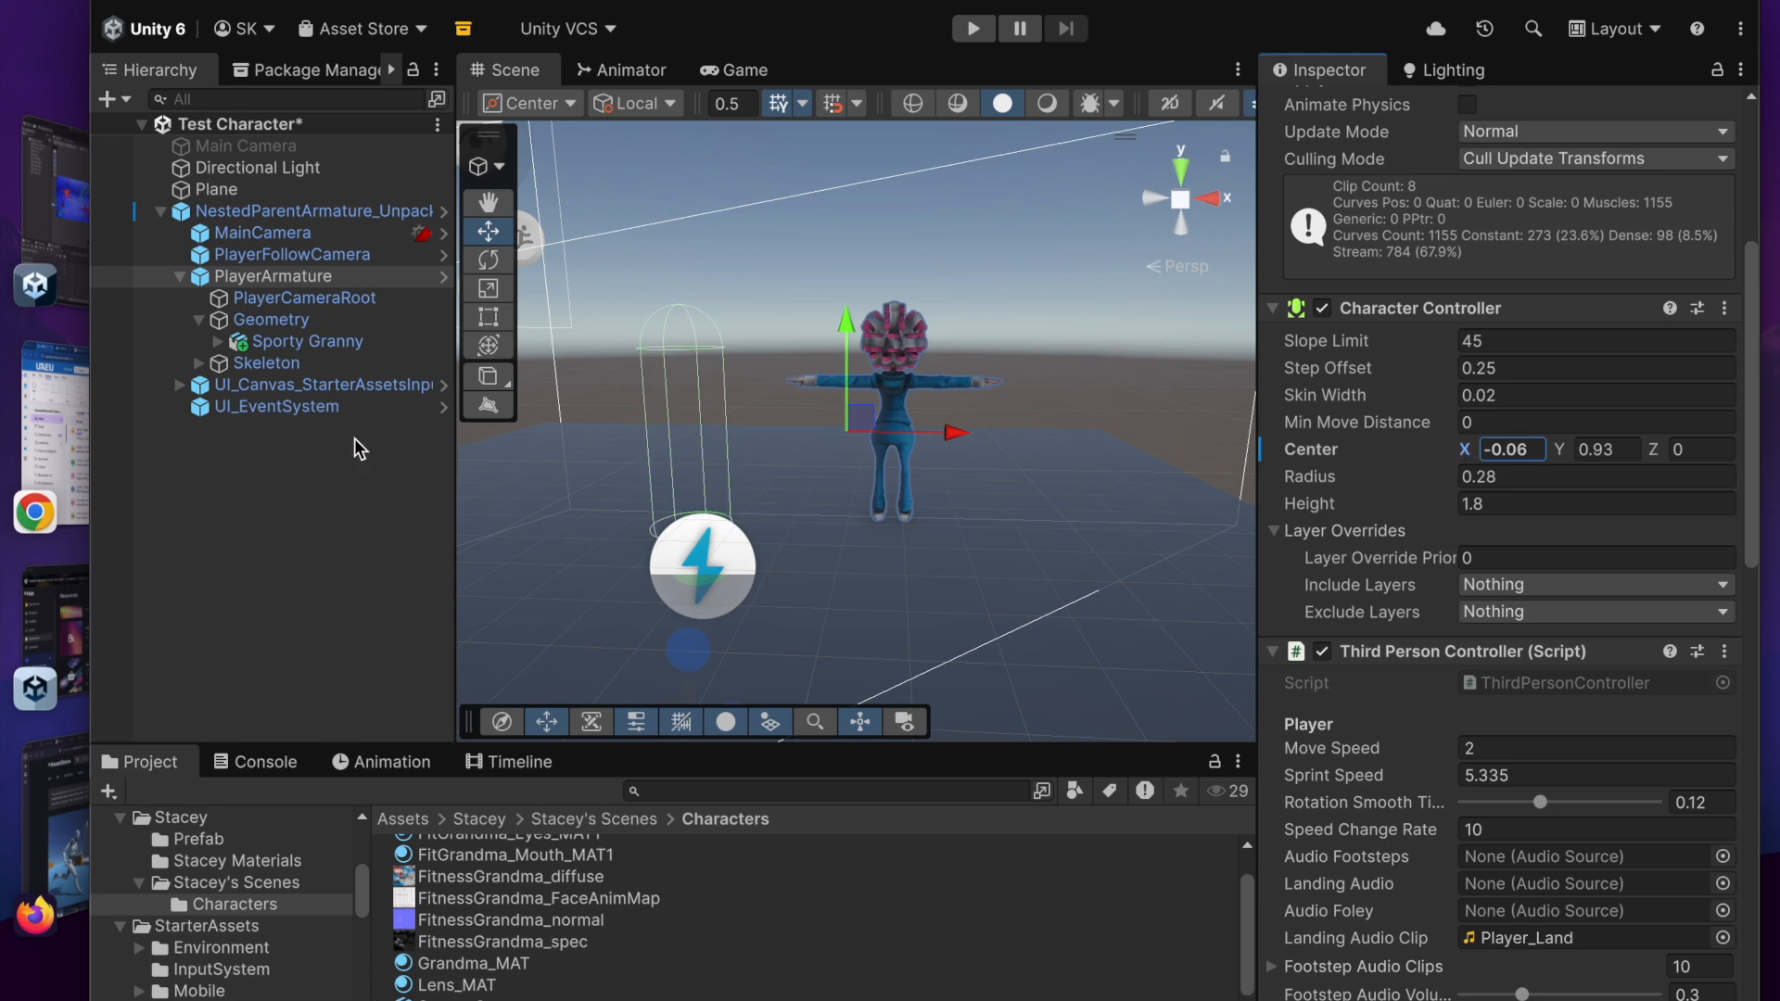
Step: Reset the Transform of Sporty Granny under PlayerArmature's Geometry object
click(340, 345)
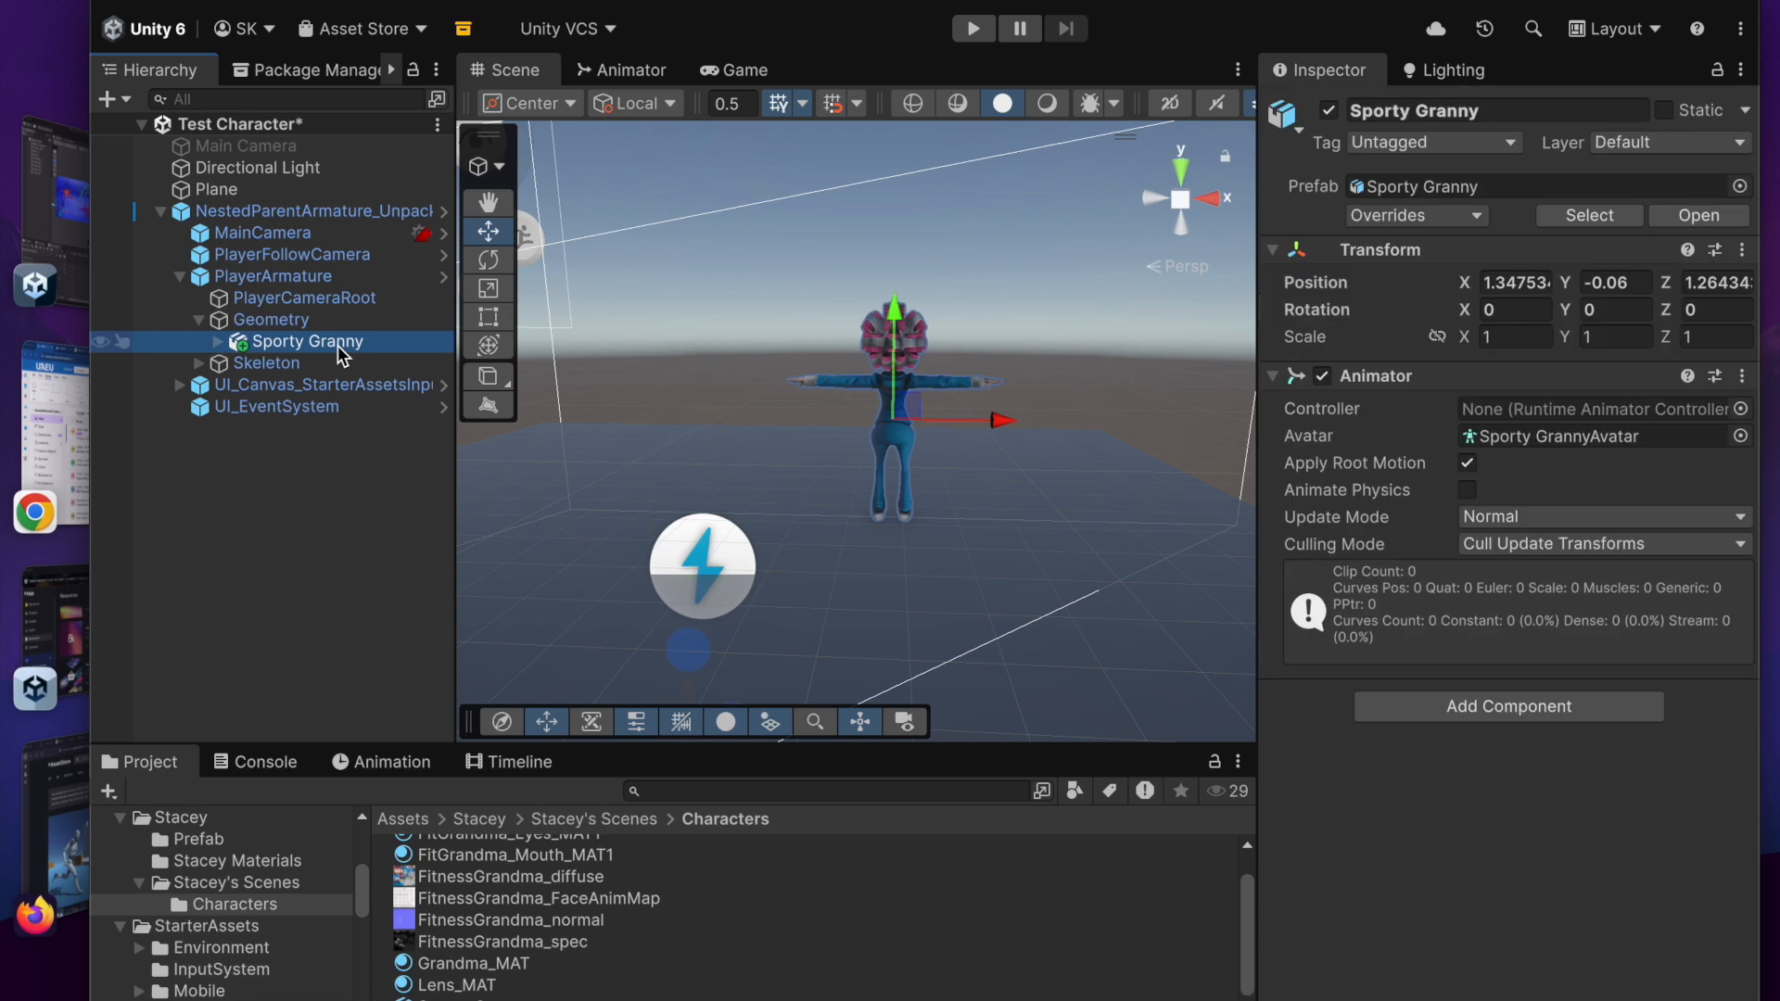
click(1744, 251)
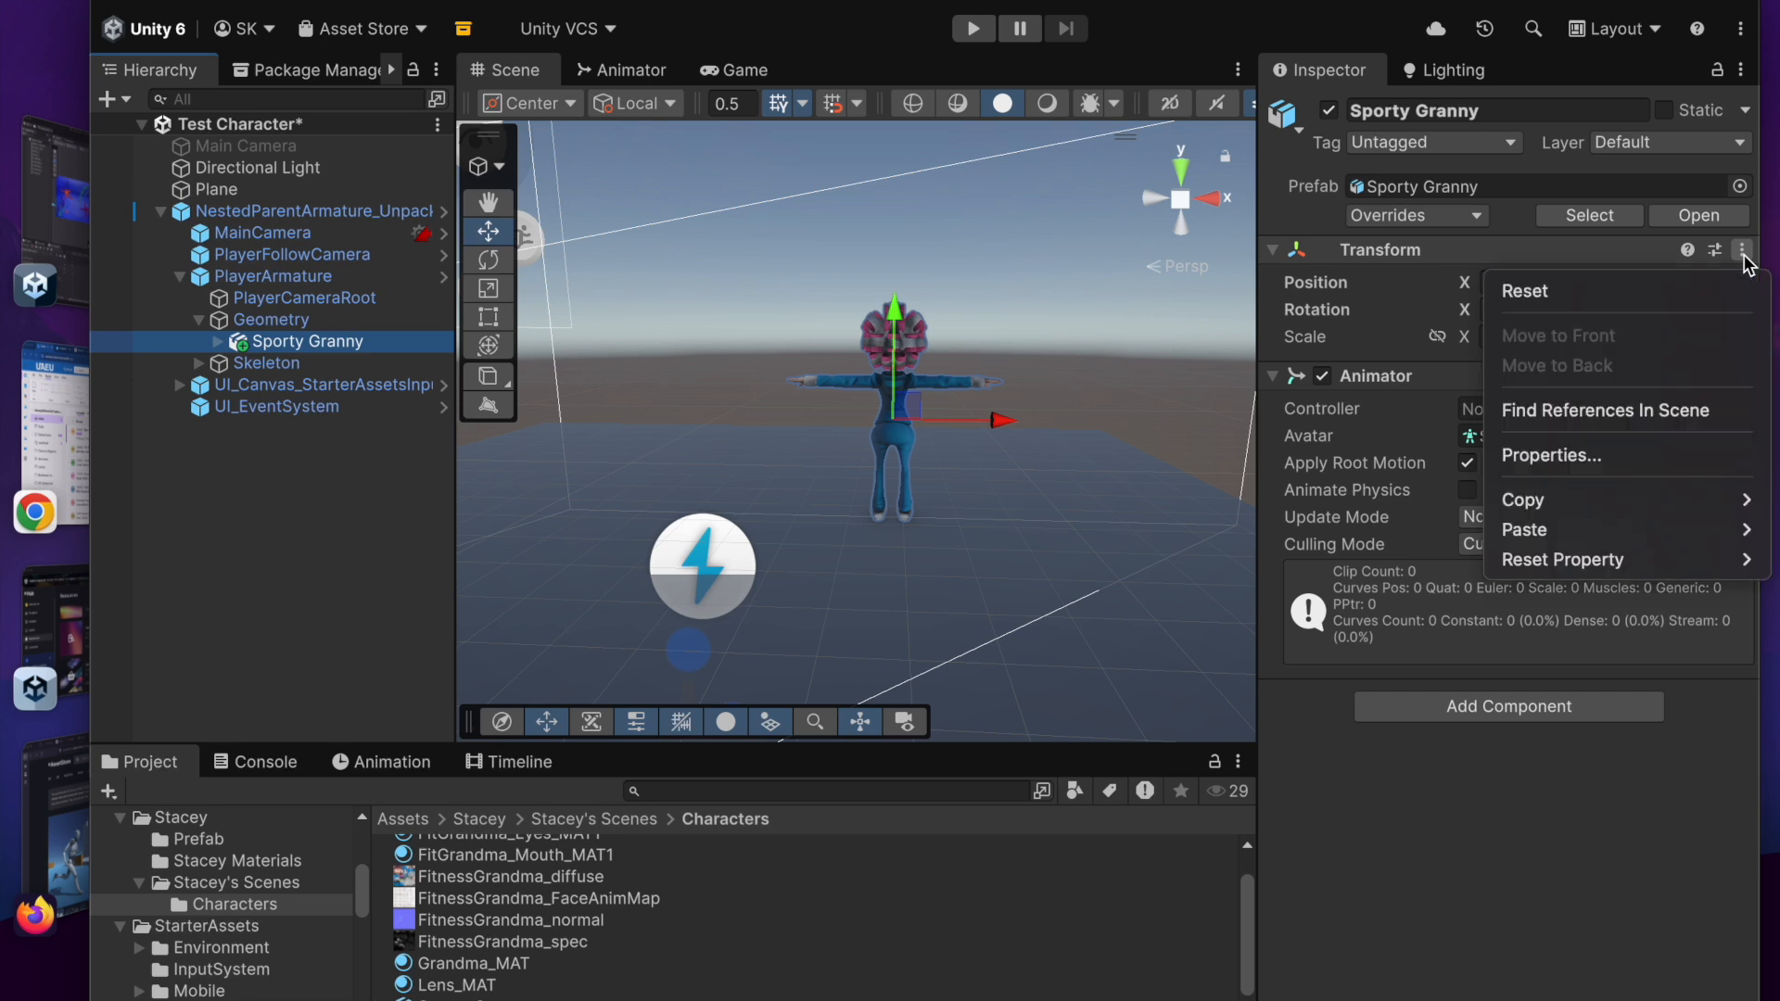
click(1699, 292)
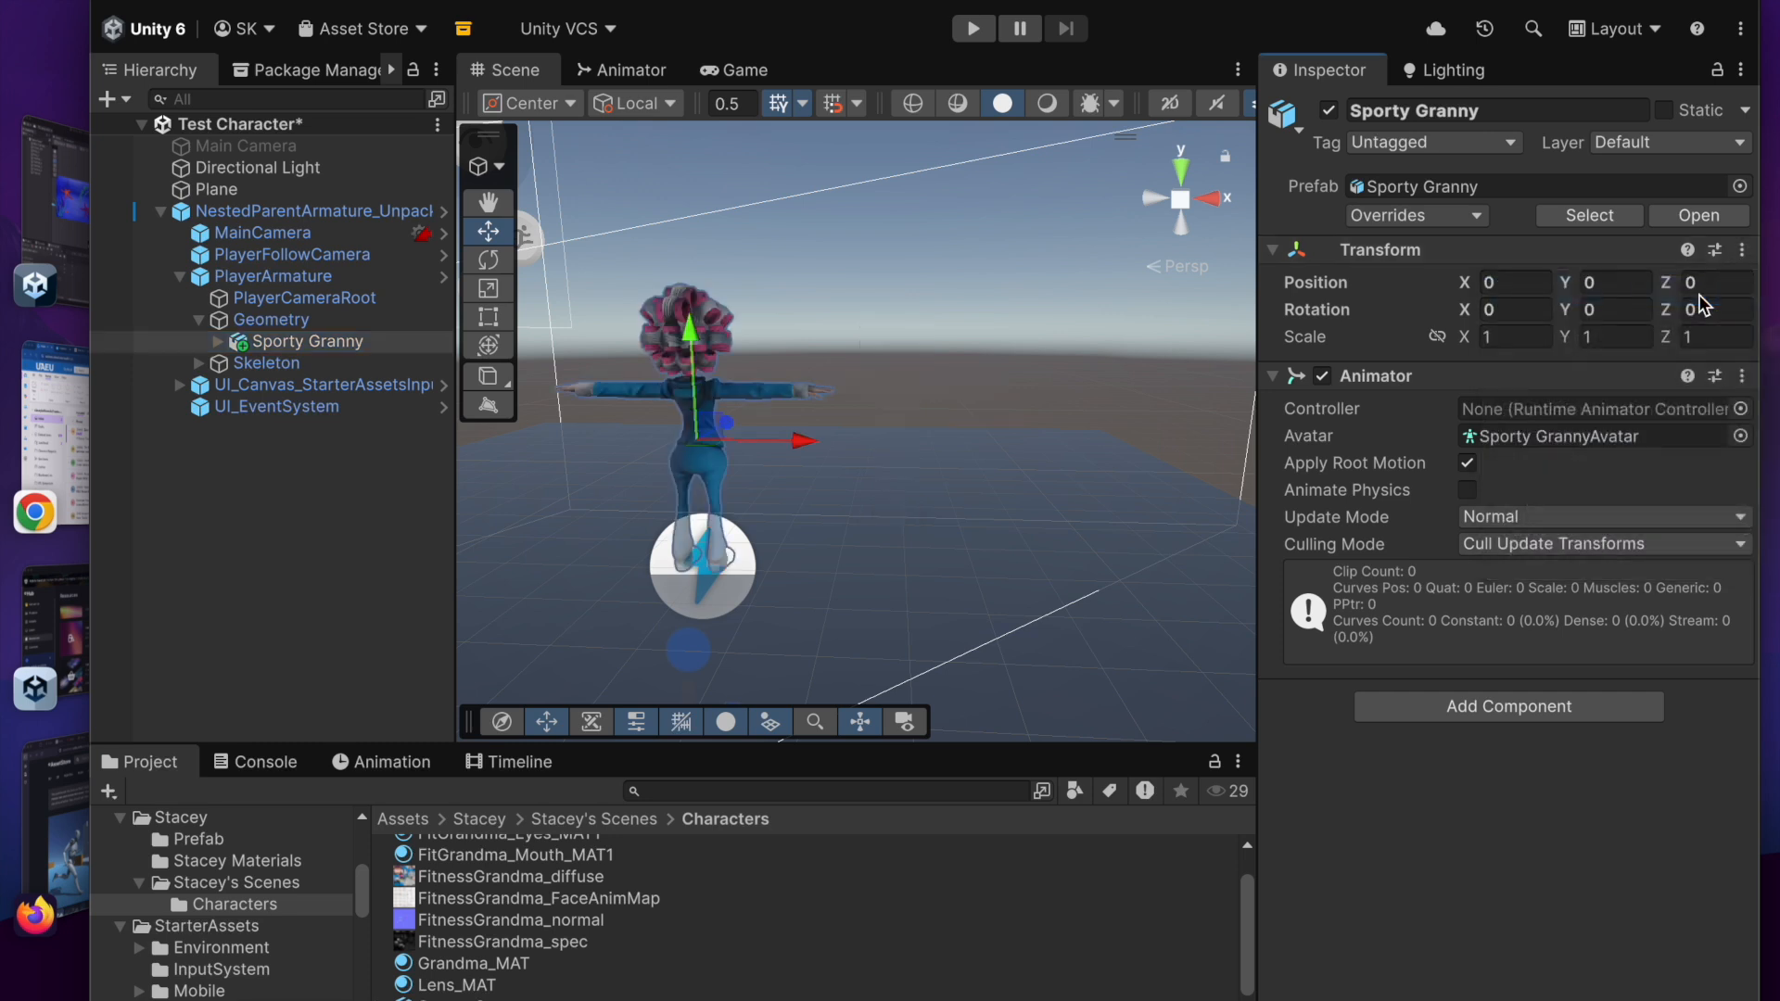
Step: Check how the PlayerArmature capsule fits the character, and raise PlayerArmature above the plane to a Y position of 0.288
click(325, 276)
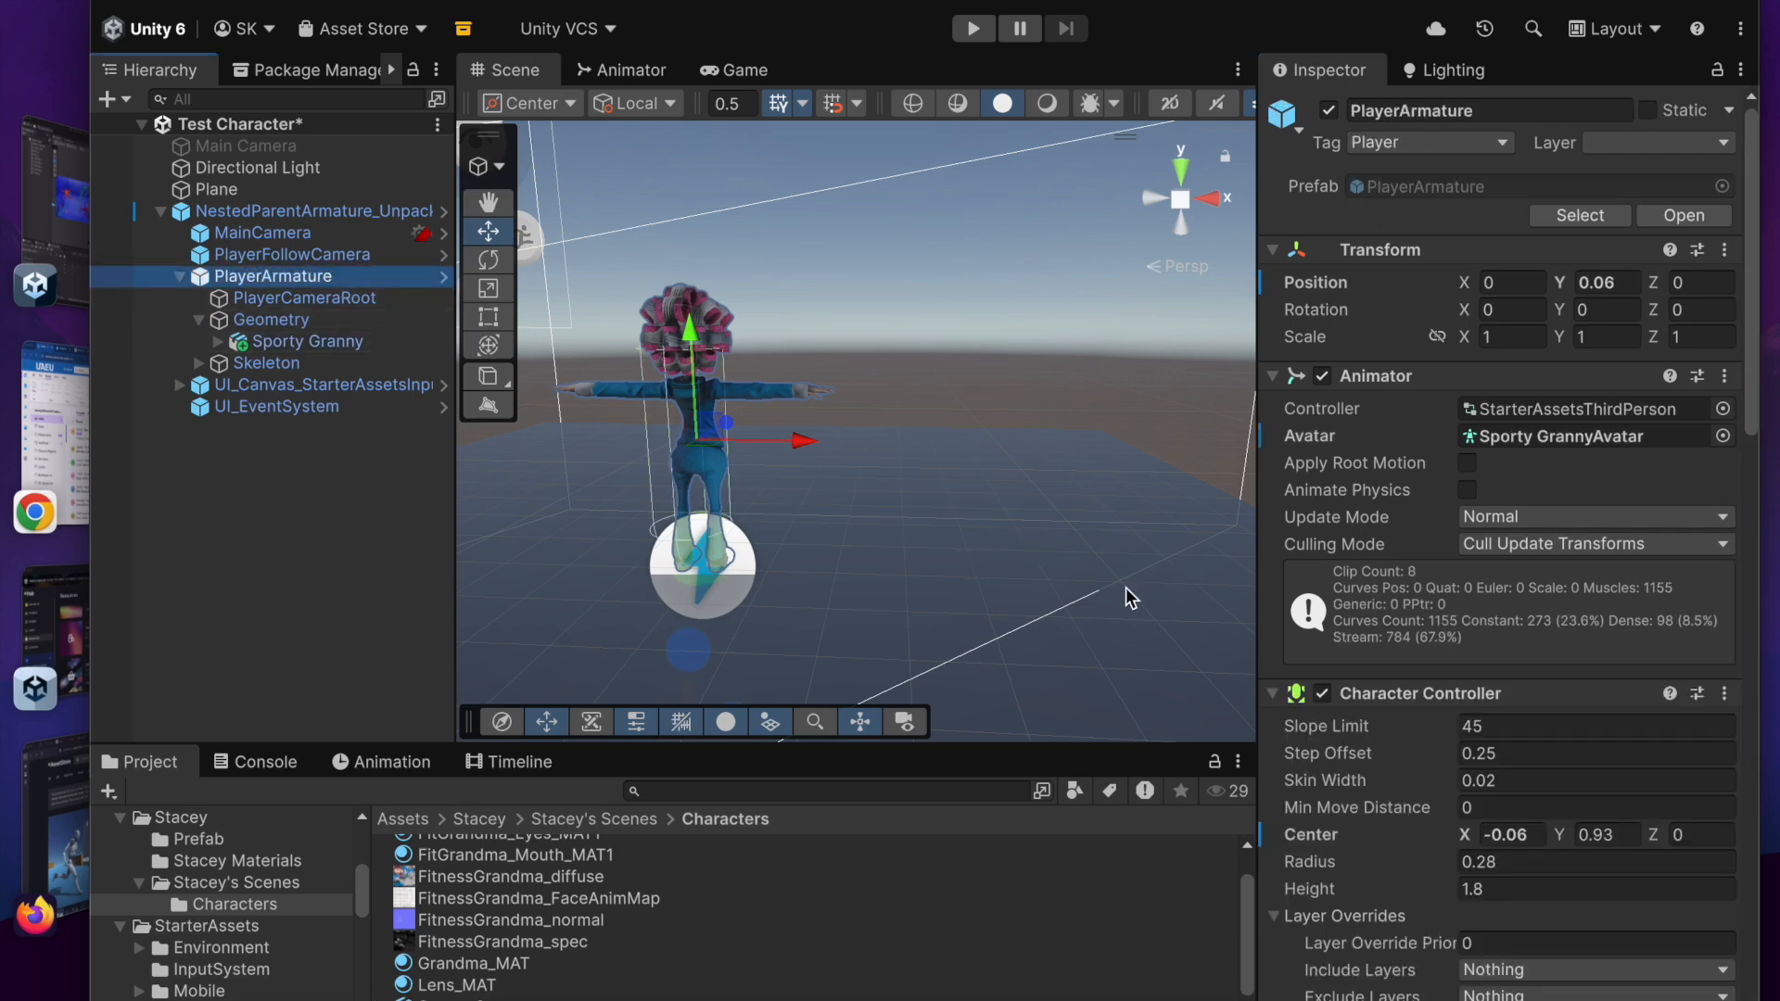
middle_drag(879, 570, 1053, 571)
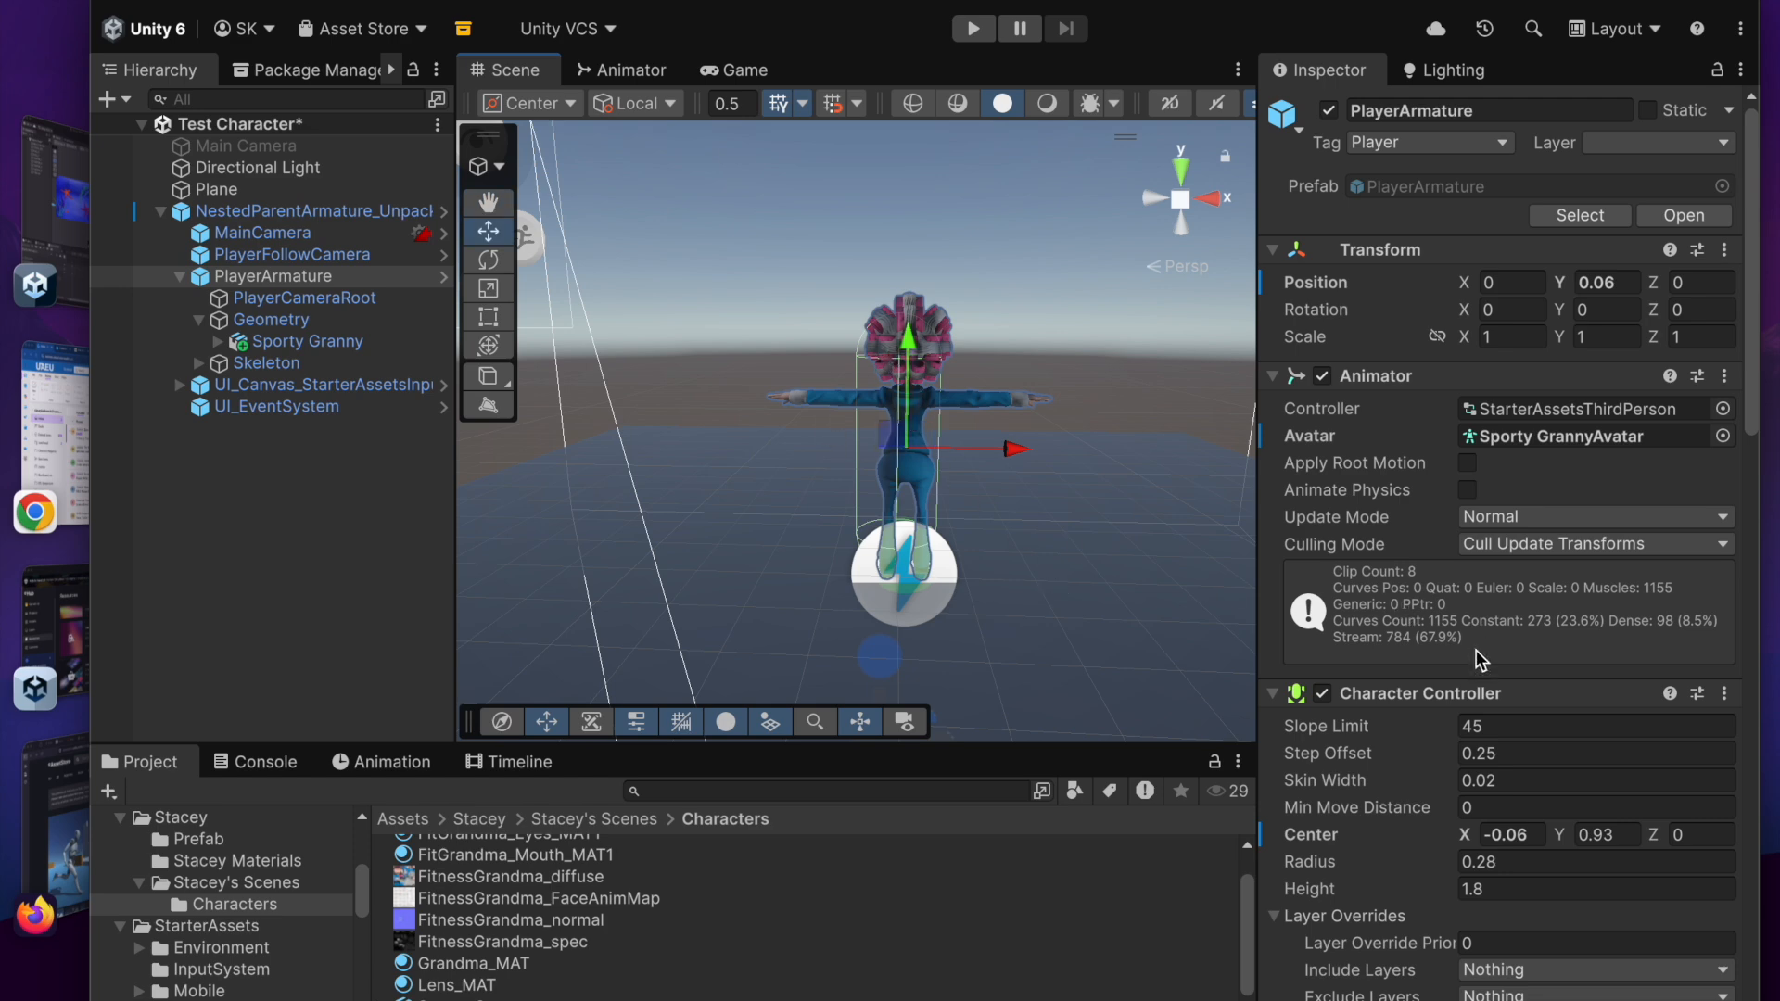
right_drag(1170, 668, 1076, 681)
middle_drag(1076, 681, 654, 660)
right_drag(897, 570, 633, 651)
middle_drag(1182, 592, 964, 664)
right_drag(1001, 561, 787, 594)
middle_drag(1137, 557, 889, 387)
scroll(929, 425, up, 3)
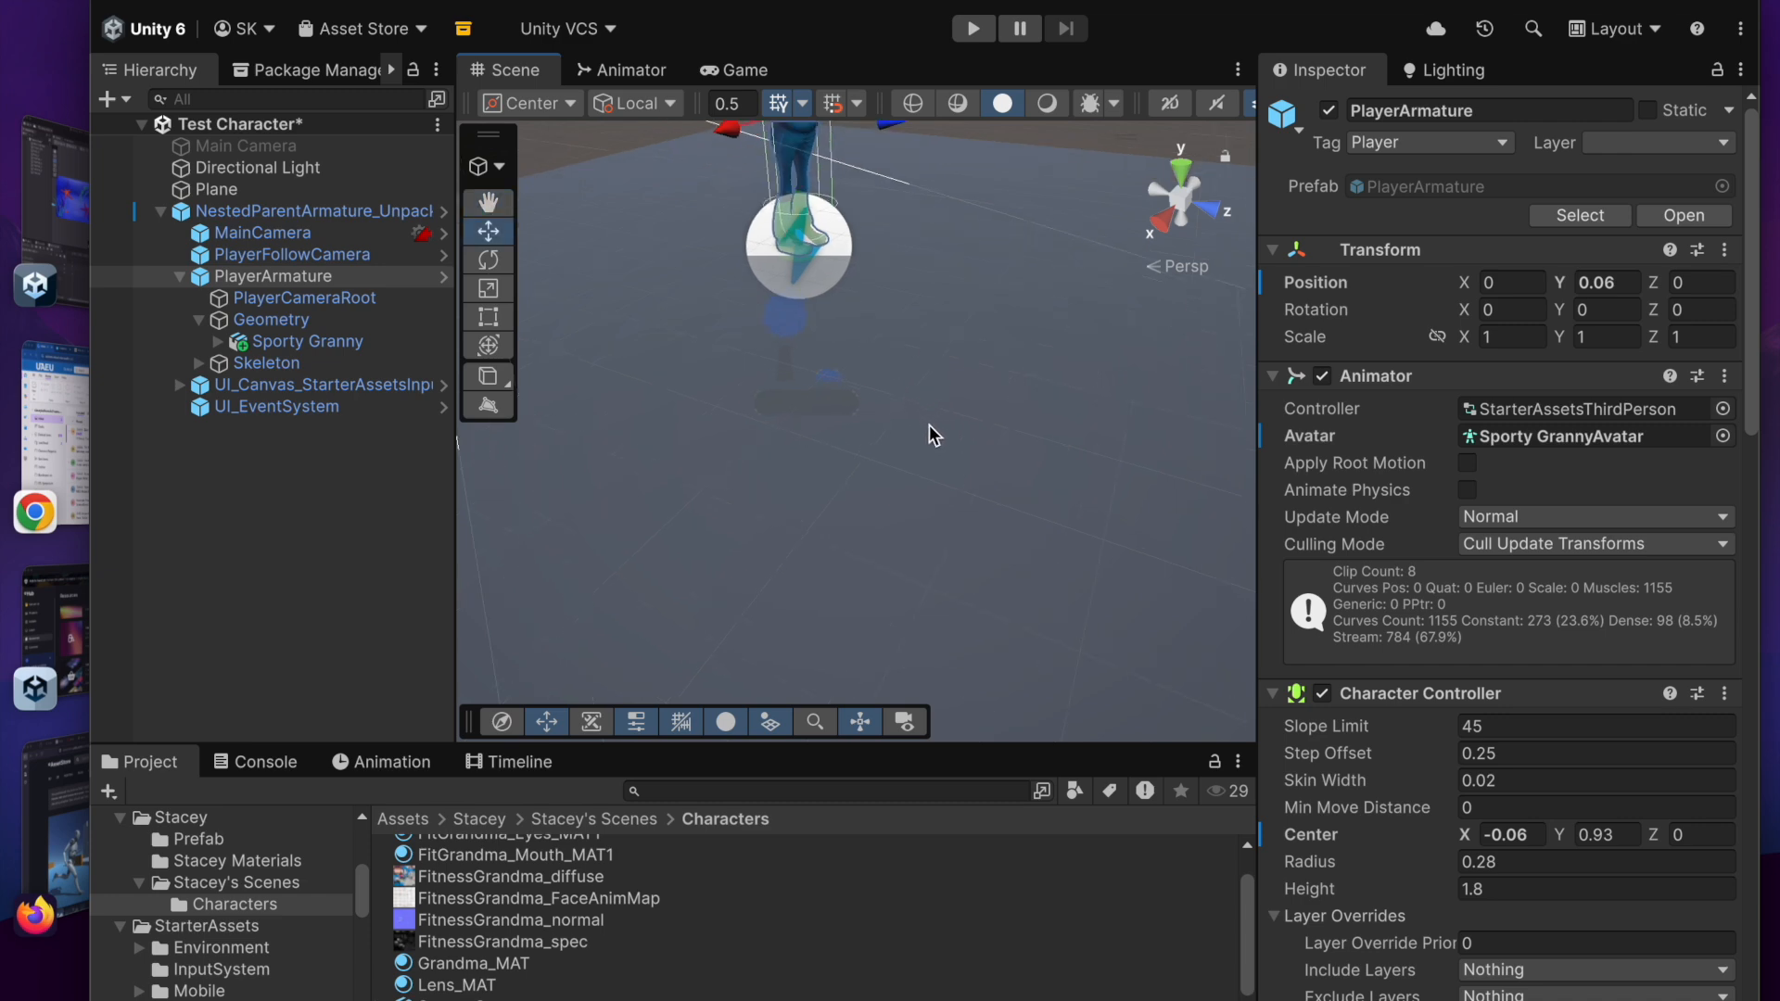
middle_drag(921, 442, 930, 620)
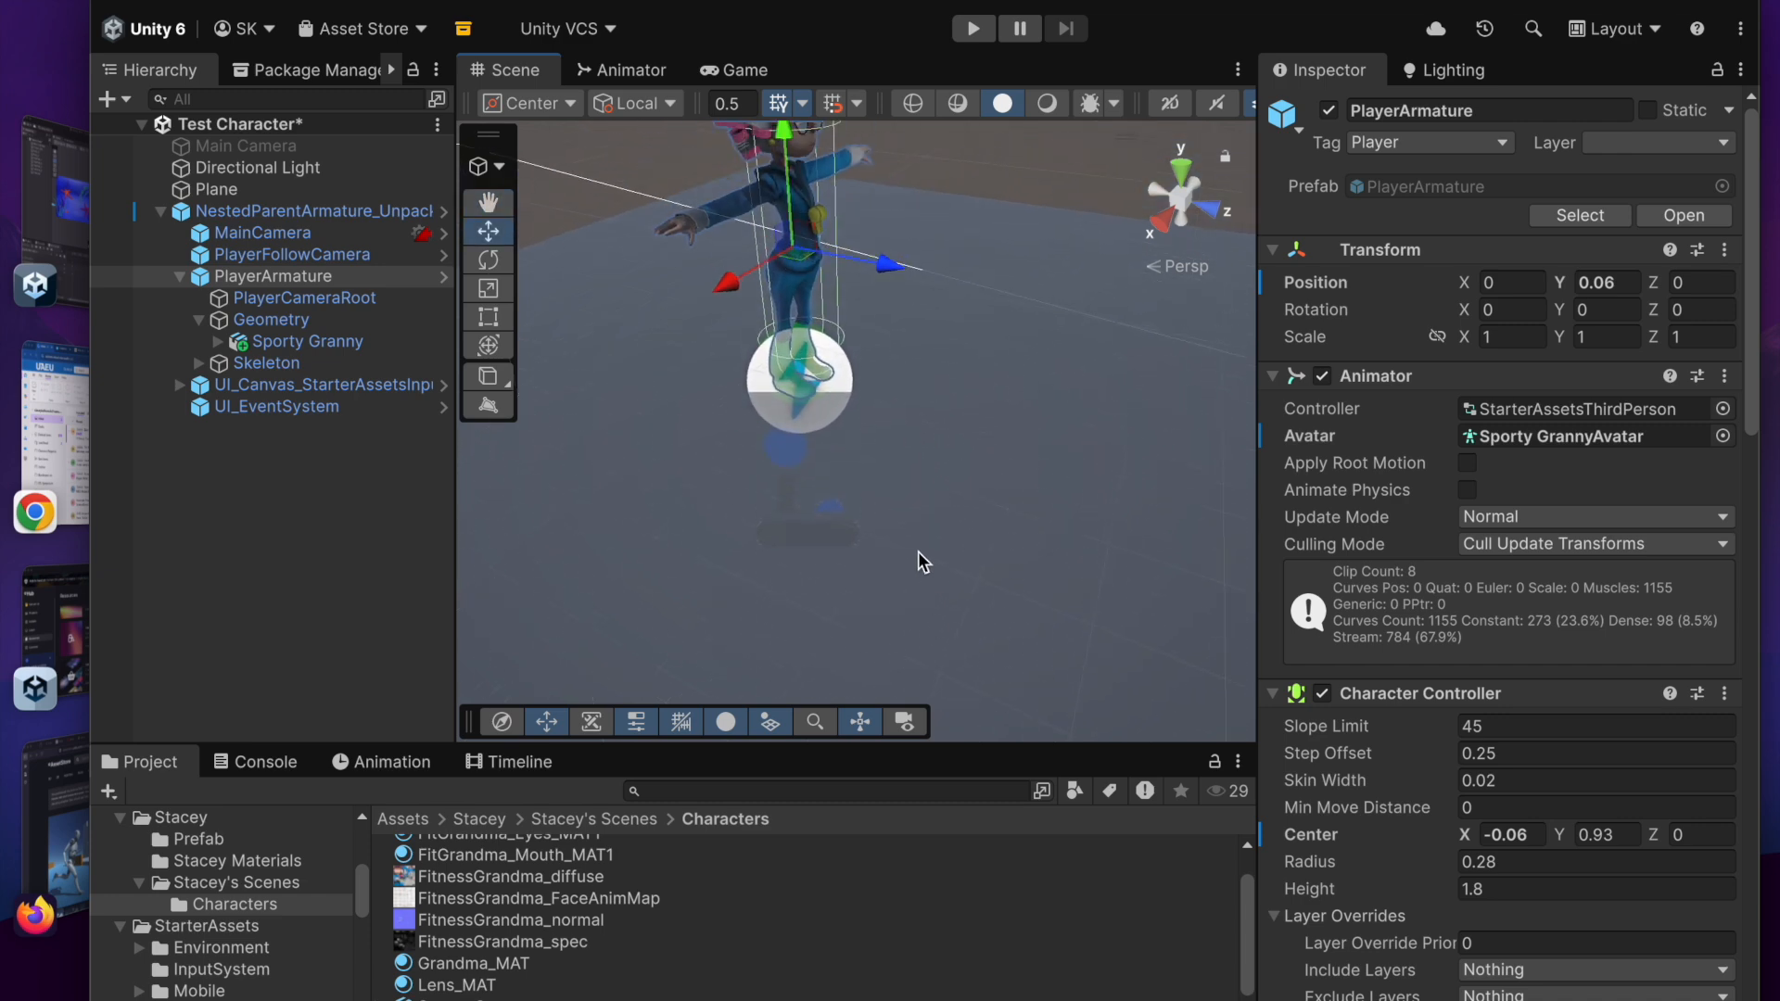
middle_drag(898, 481, 902, 524)
key(w)
drag(789, 181, 785, 141)
Step: Set the Character Controller's Y center to 0.78 and run the scene briefly to check how the feet meet the ground
right_drag(1056, 468, 858, 512)
right_drag(1043, 499, 951, 488)
middle_drag(954, 504, 953, 667)
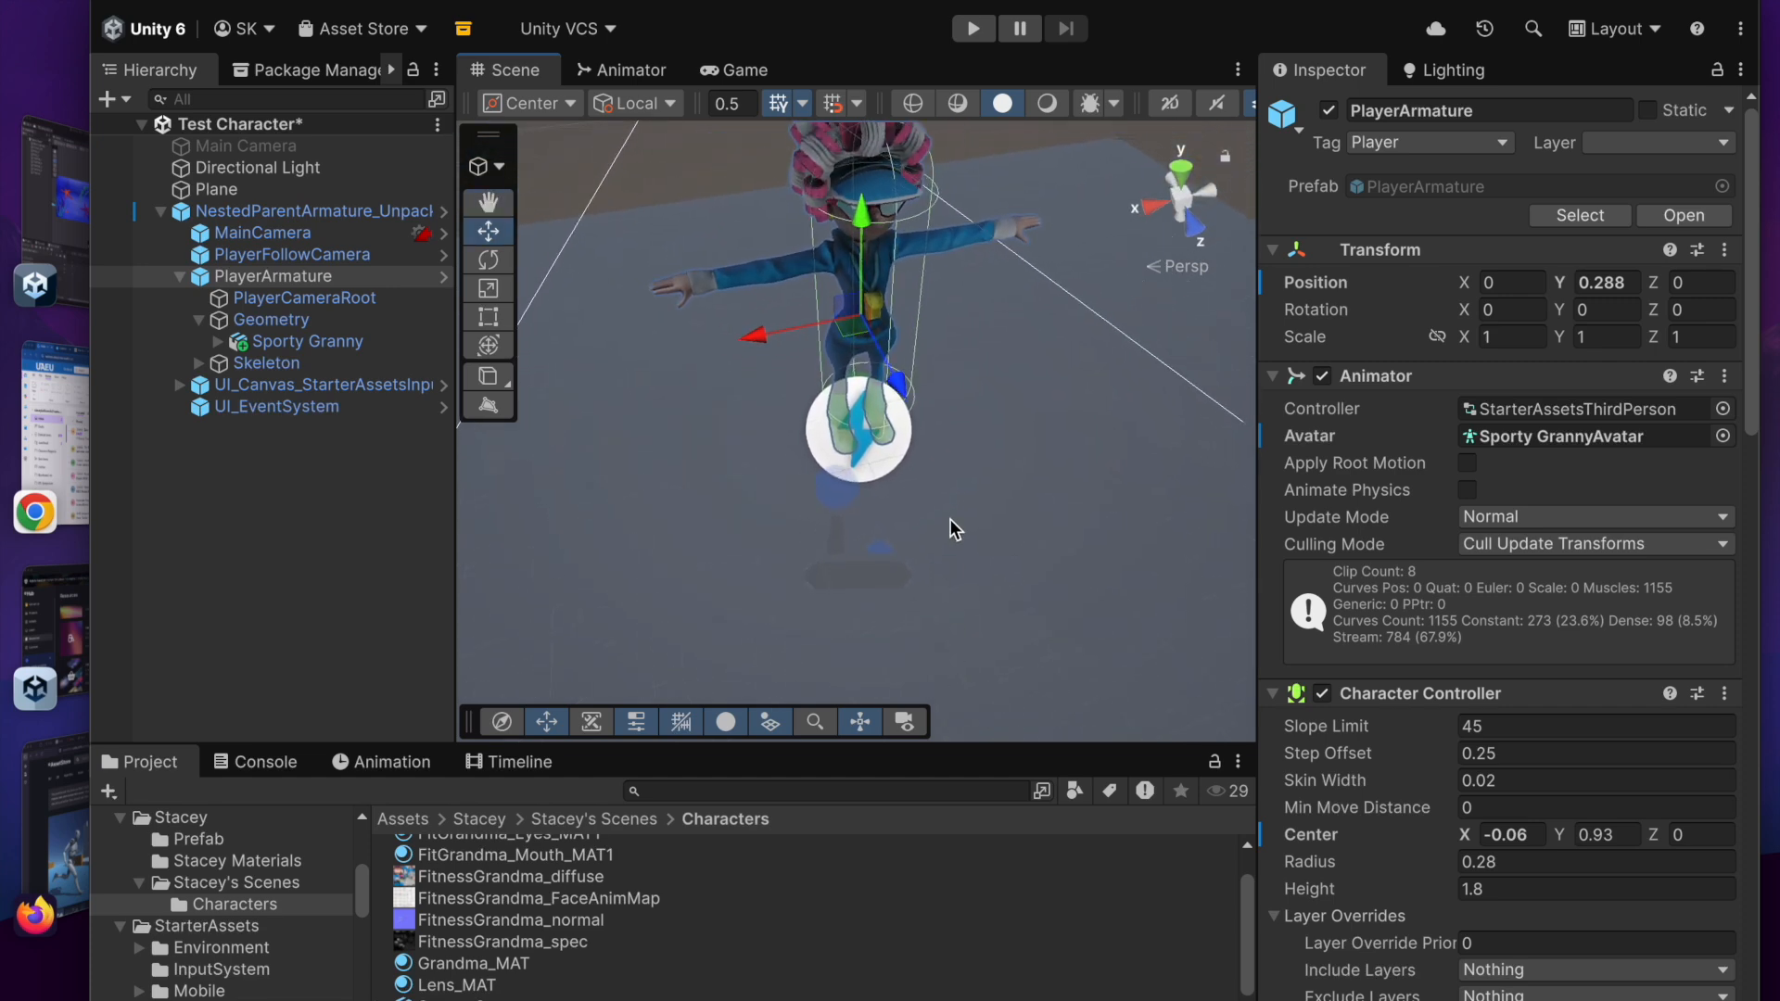
middle_drag(950, 519, 952, 481)
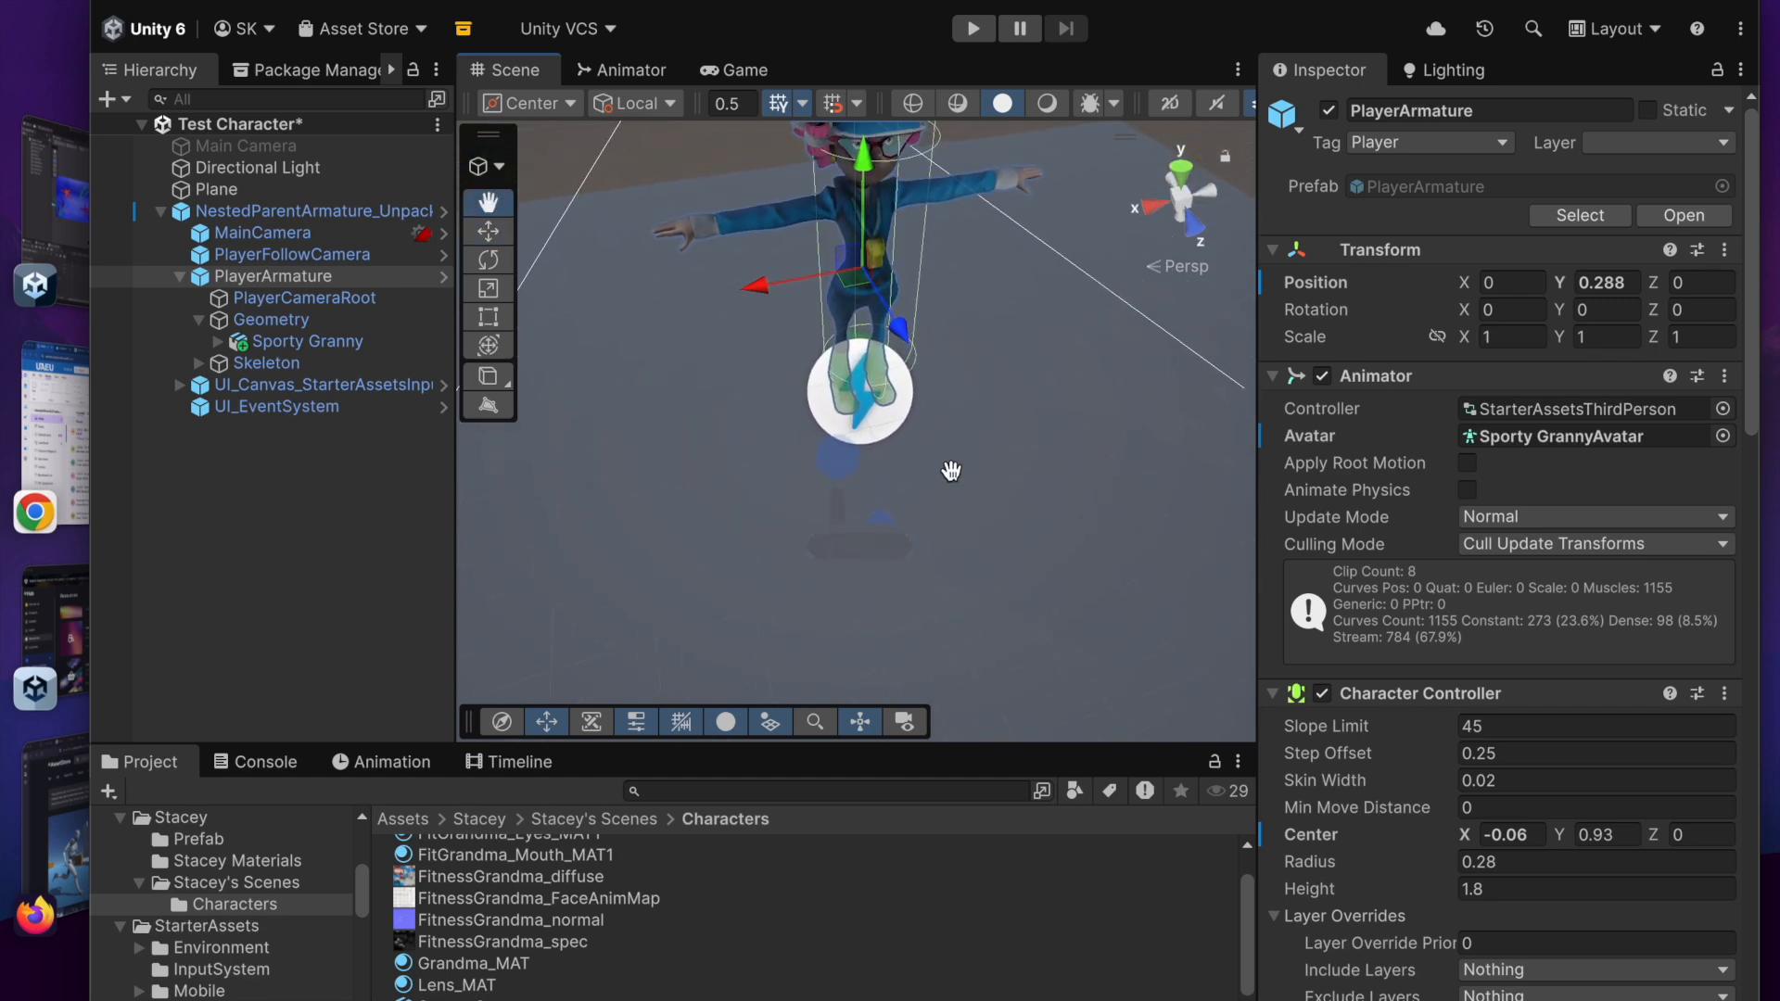
click(1558, 837)
drag(1555, 837, 1545, 838)
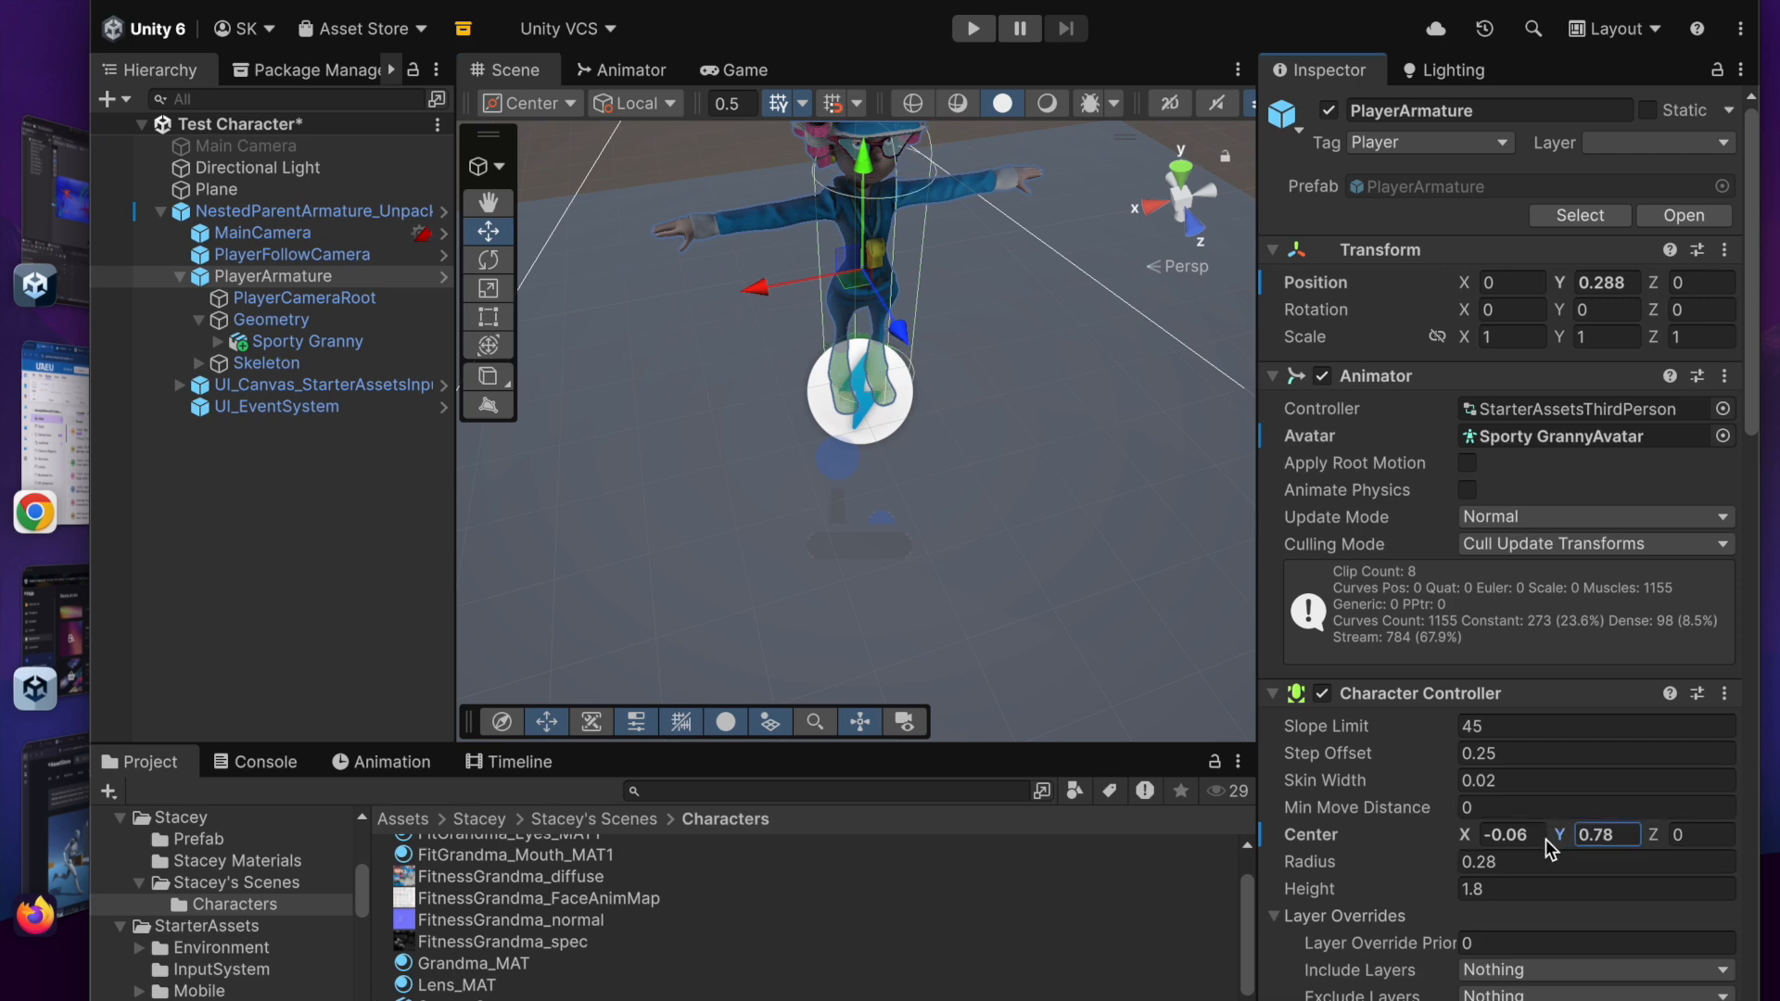
middle_drag(1085, 706, 1199, 698)
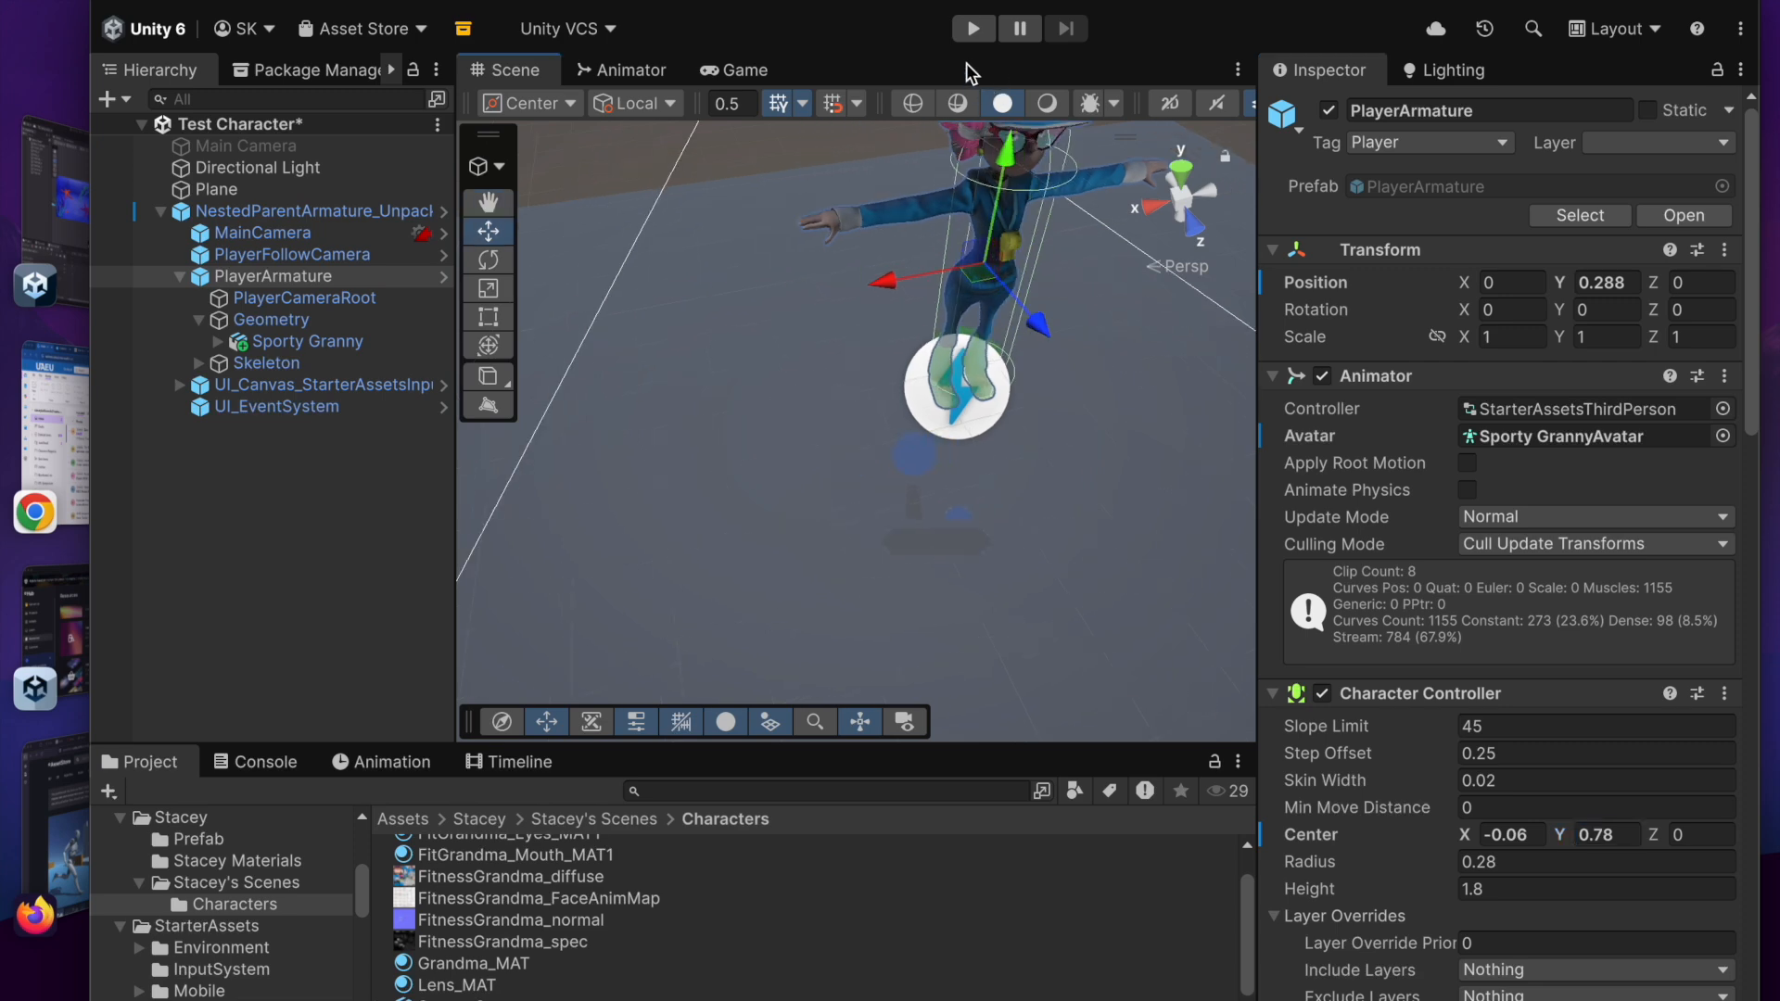
click(974, 28)
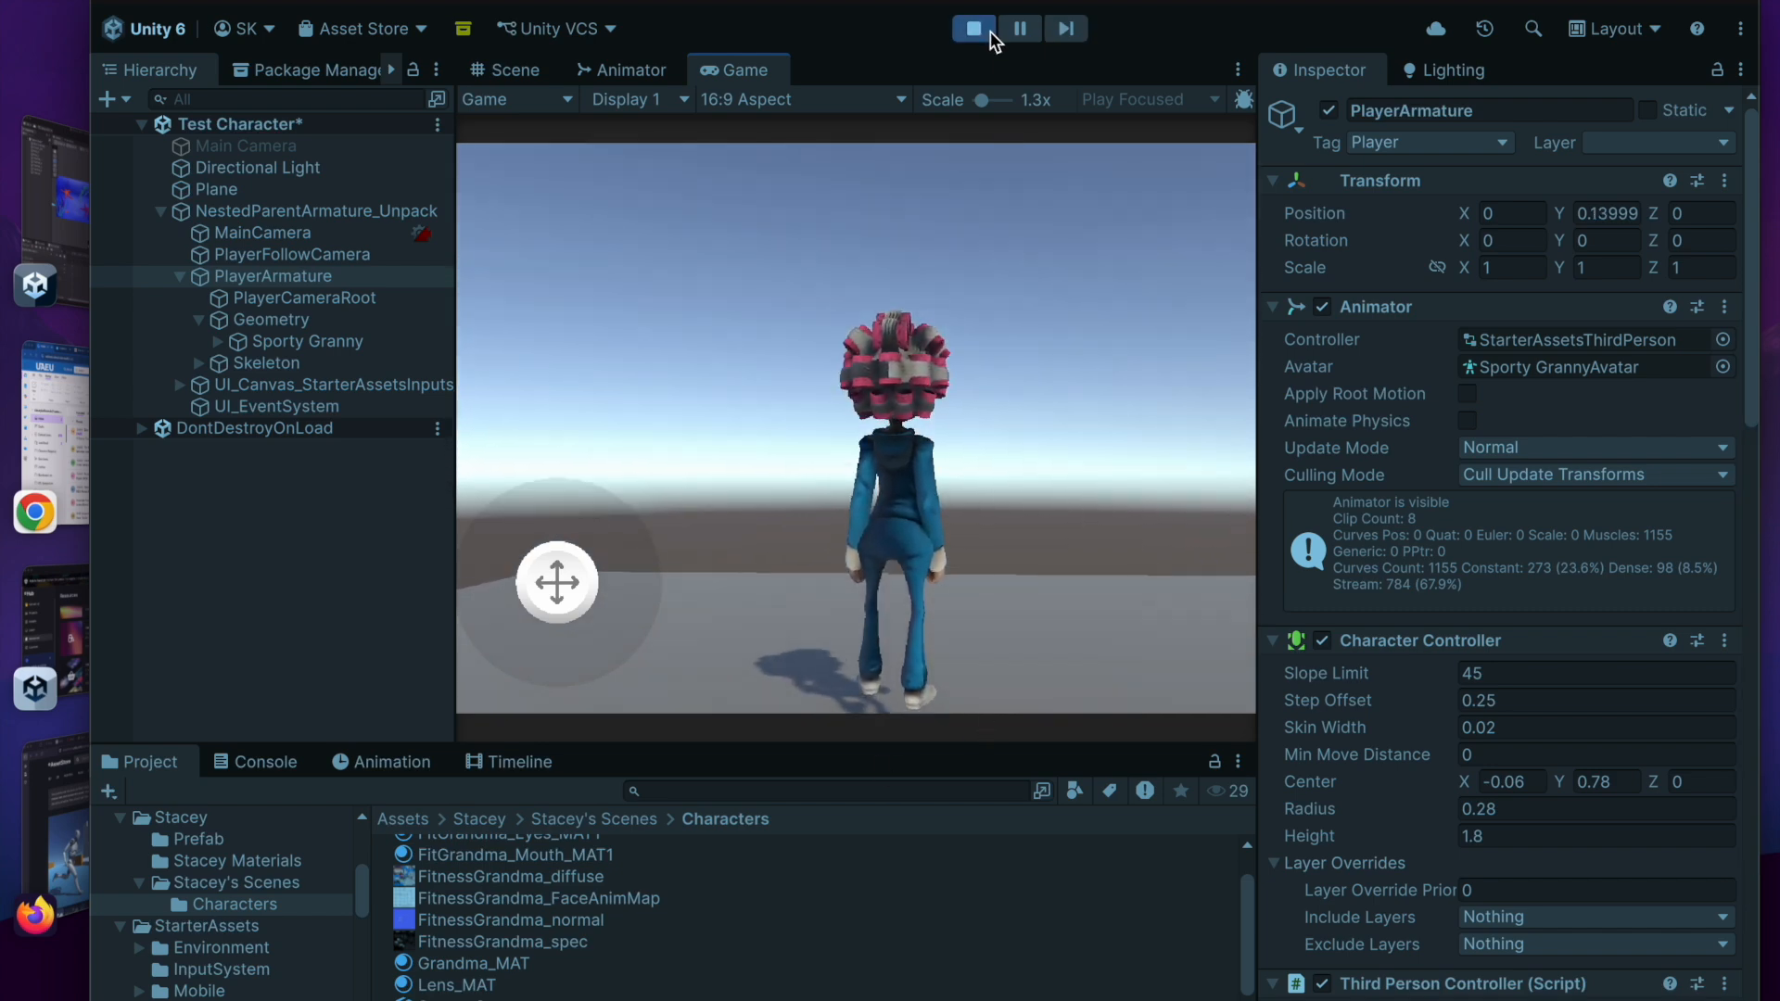
click(983, 32)
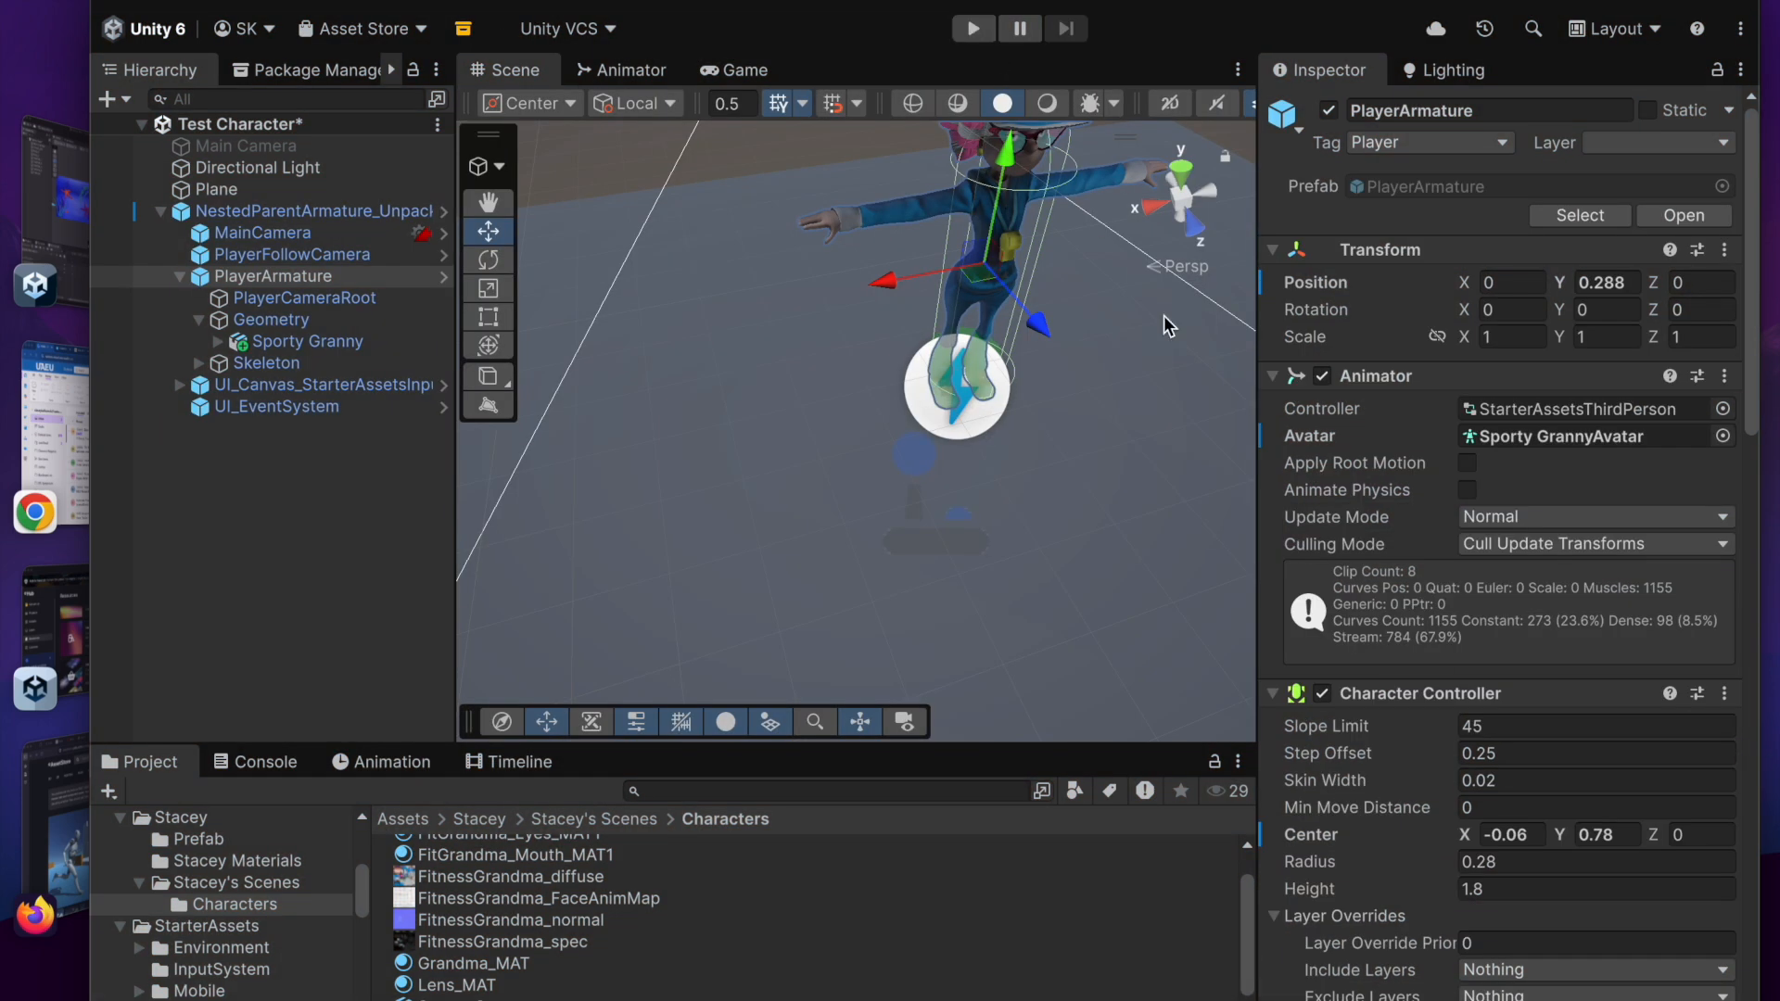
Step: Set the Y center of PlayerArmature's Character Controller to 0.91
click(1560, 836)
drag(1556, 833, 1556, 831)
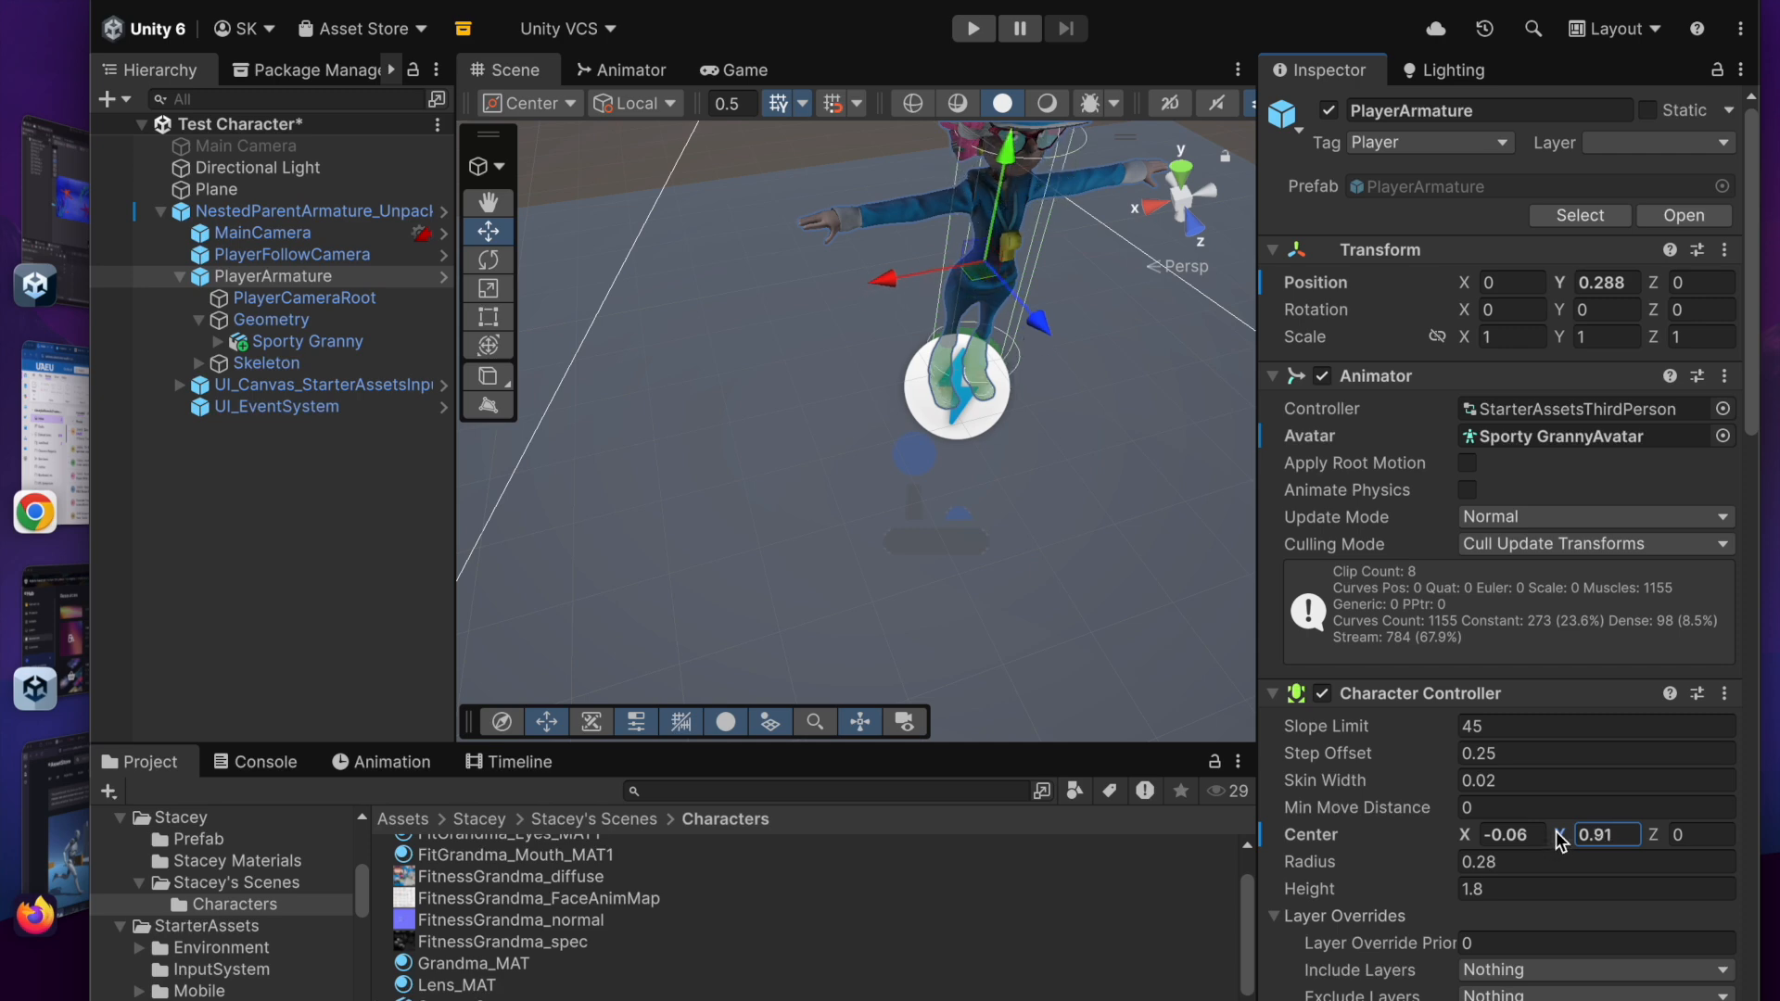
Step: Run the scene and test walking sideways, forwards and backwards with the Sporty Granny character on the plane
click(973, 29)
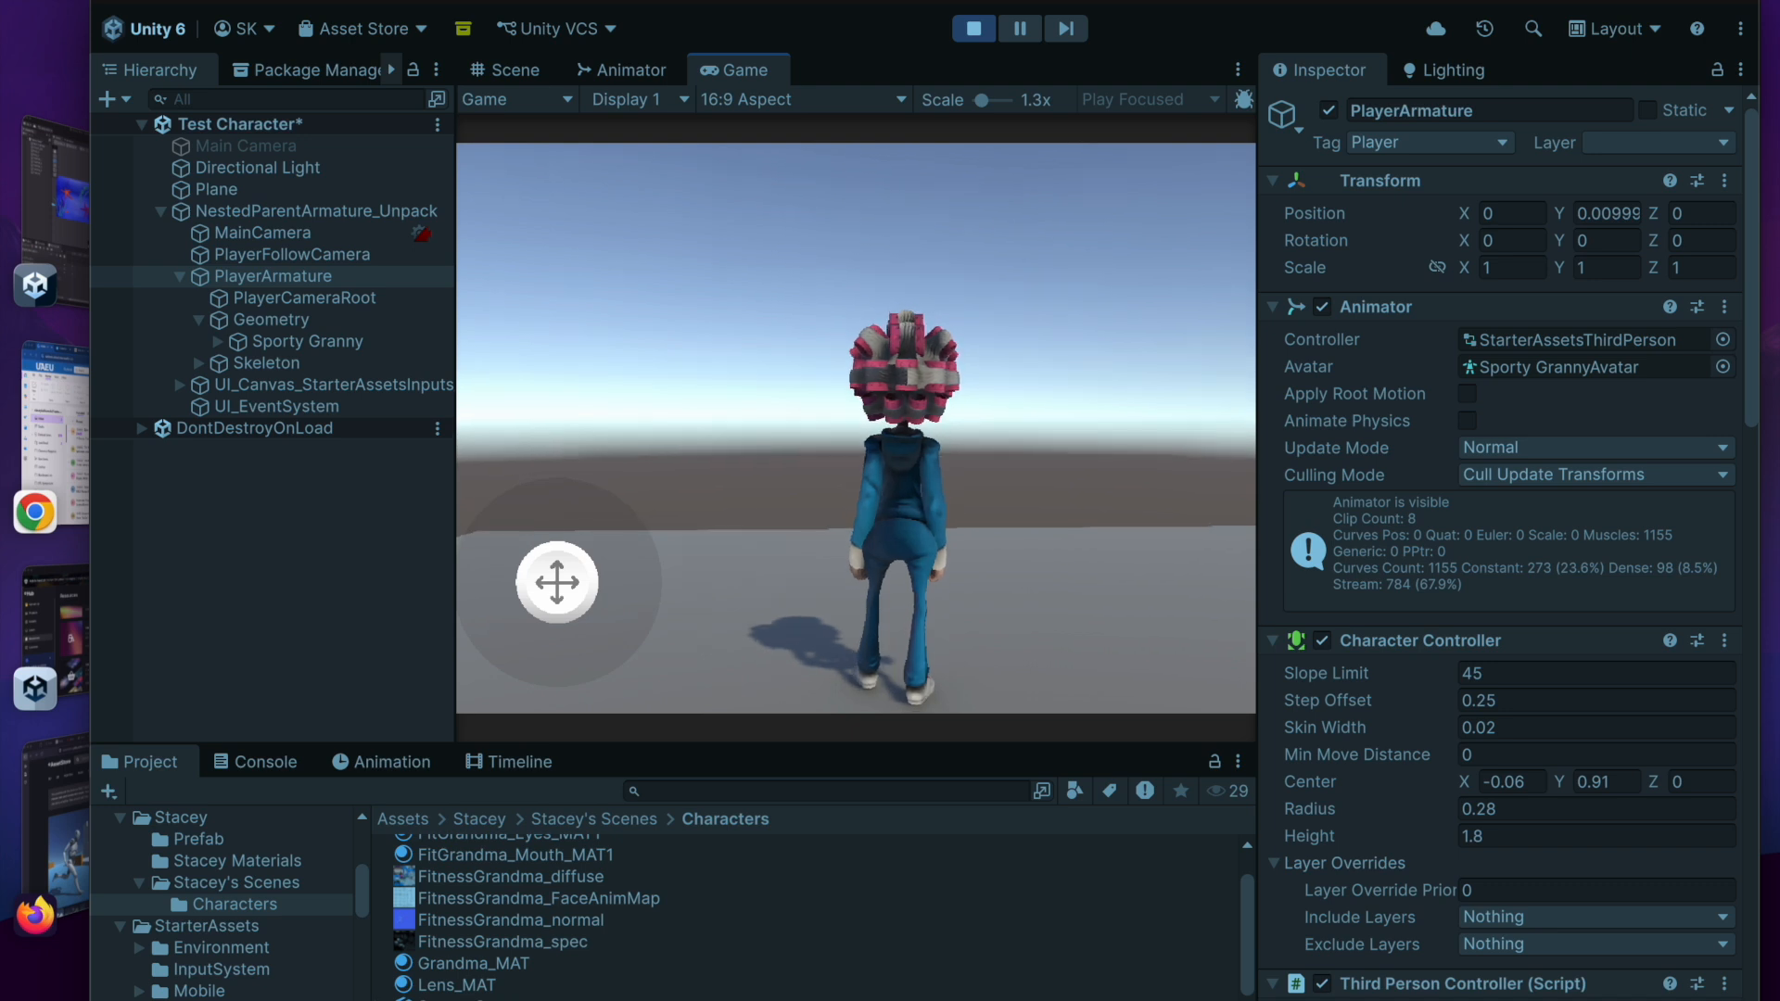
key(a)
key(w)
key(w)
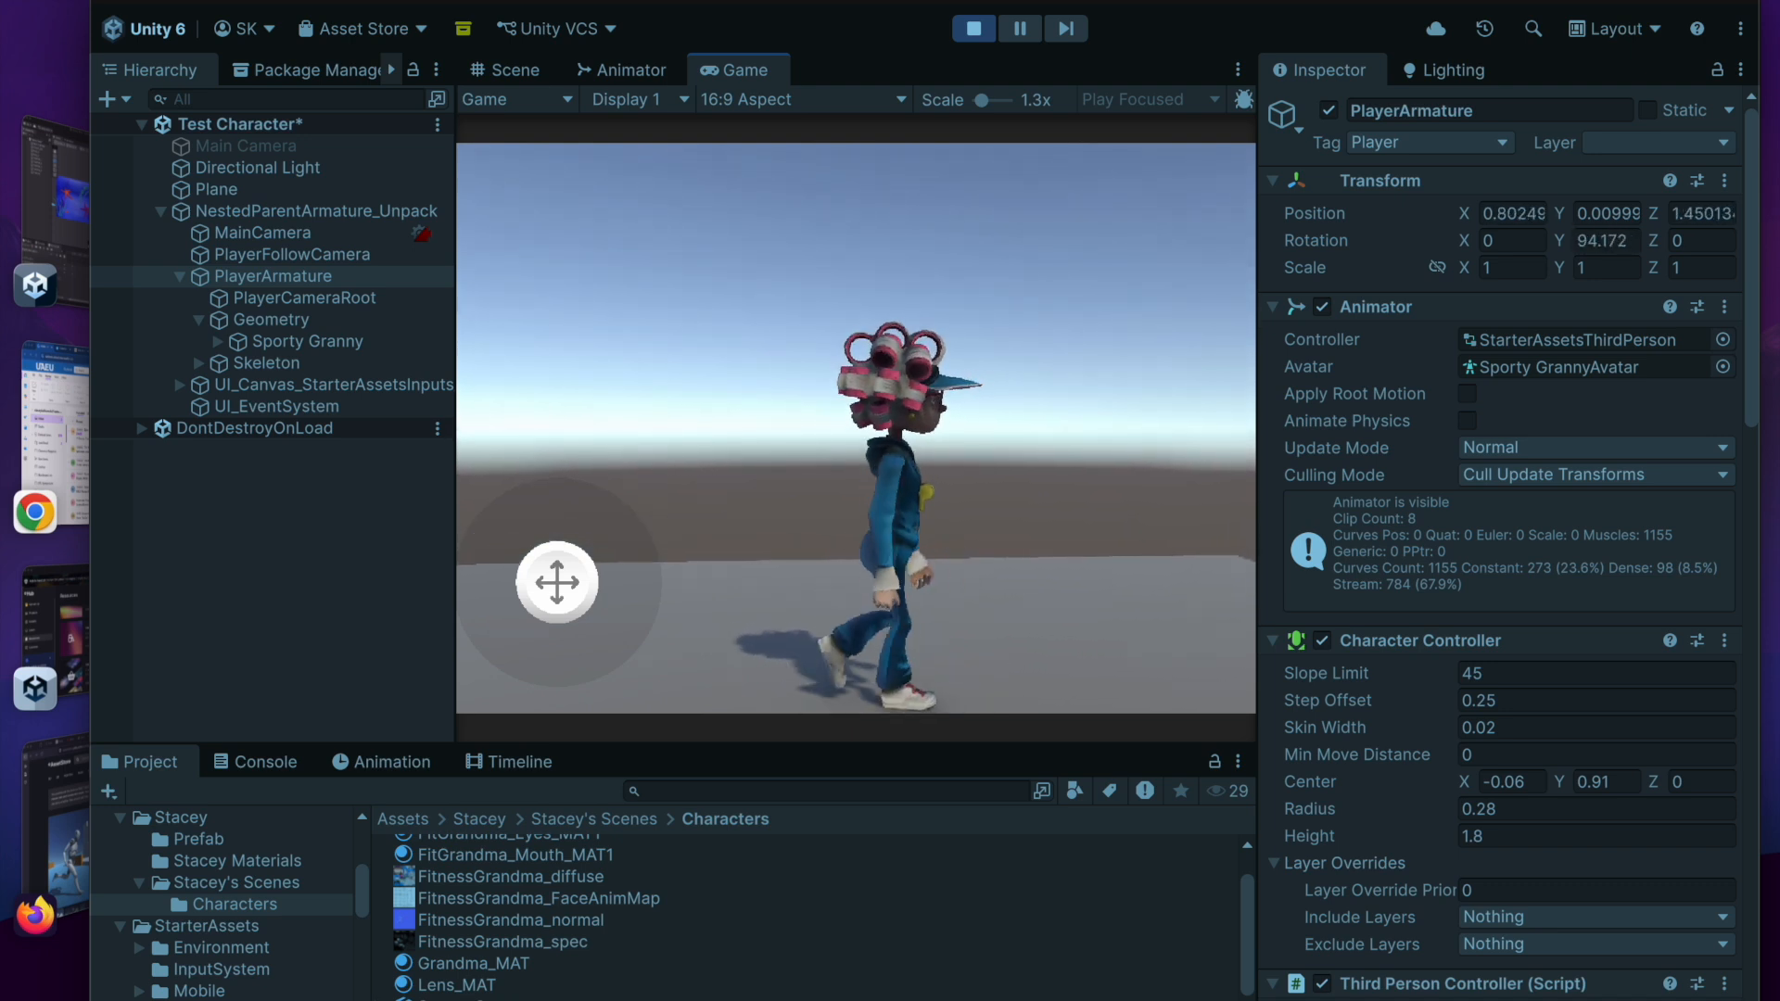
key(w)
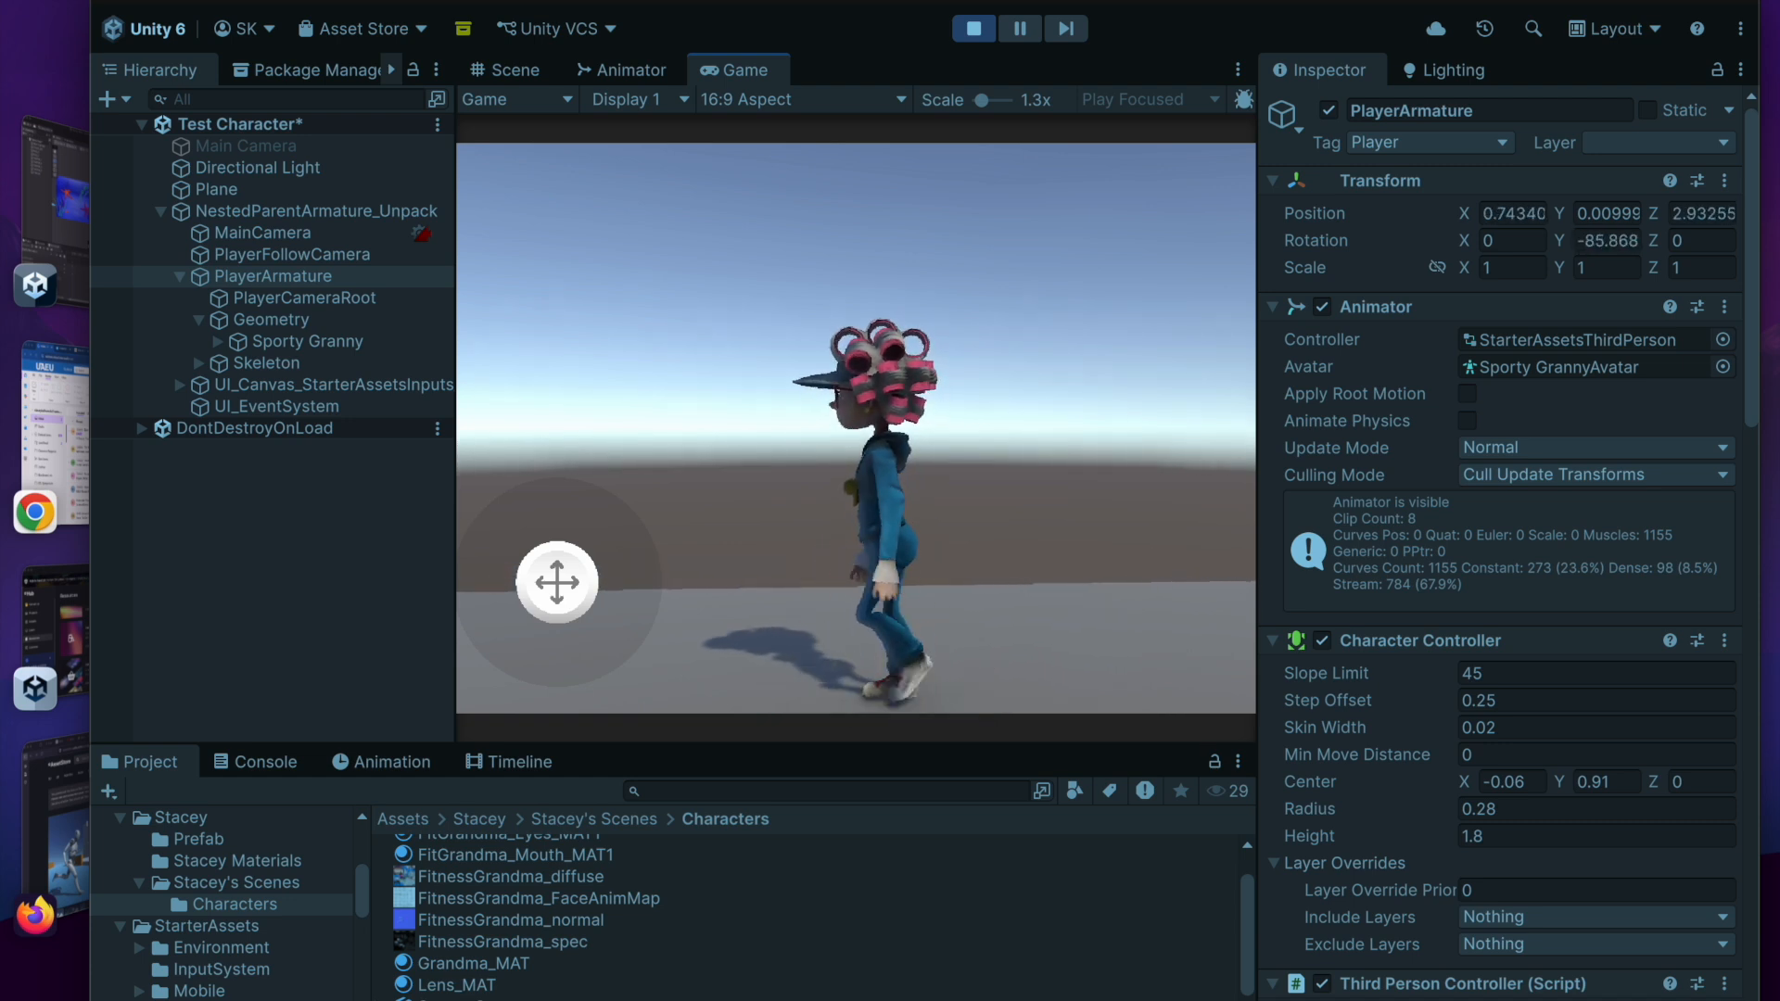
key(d)
key(w)
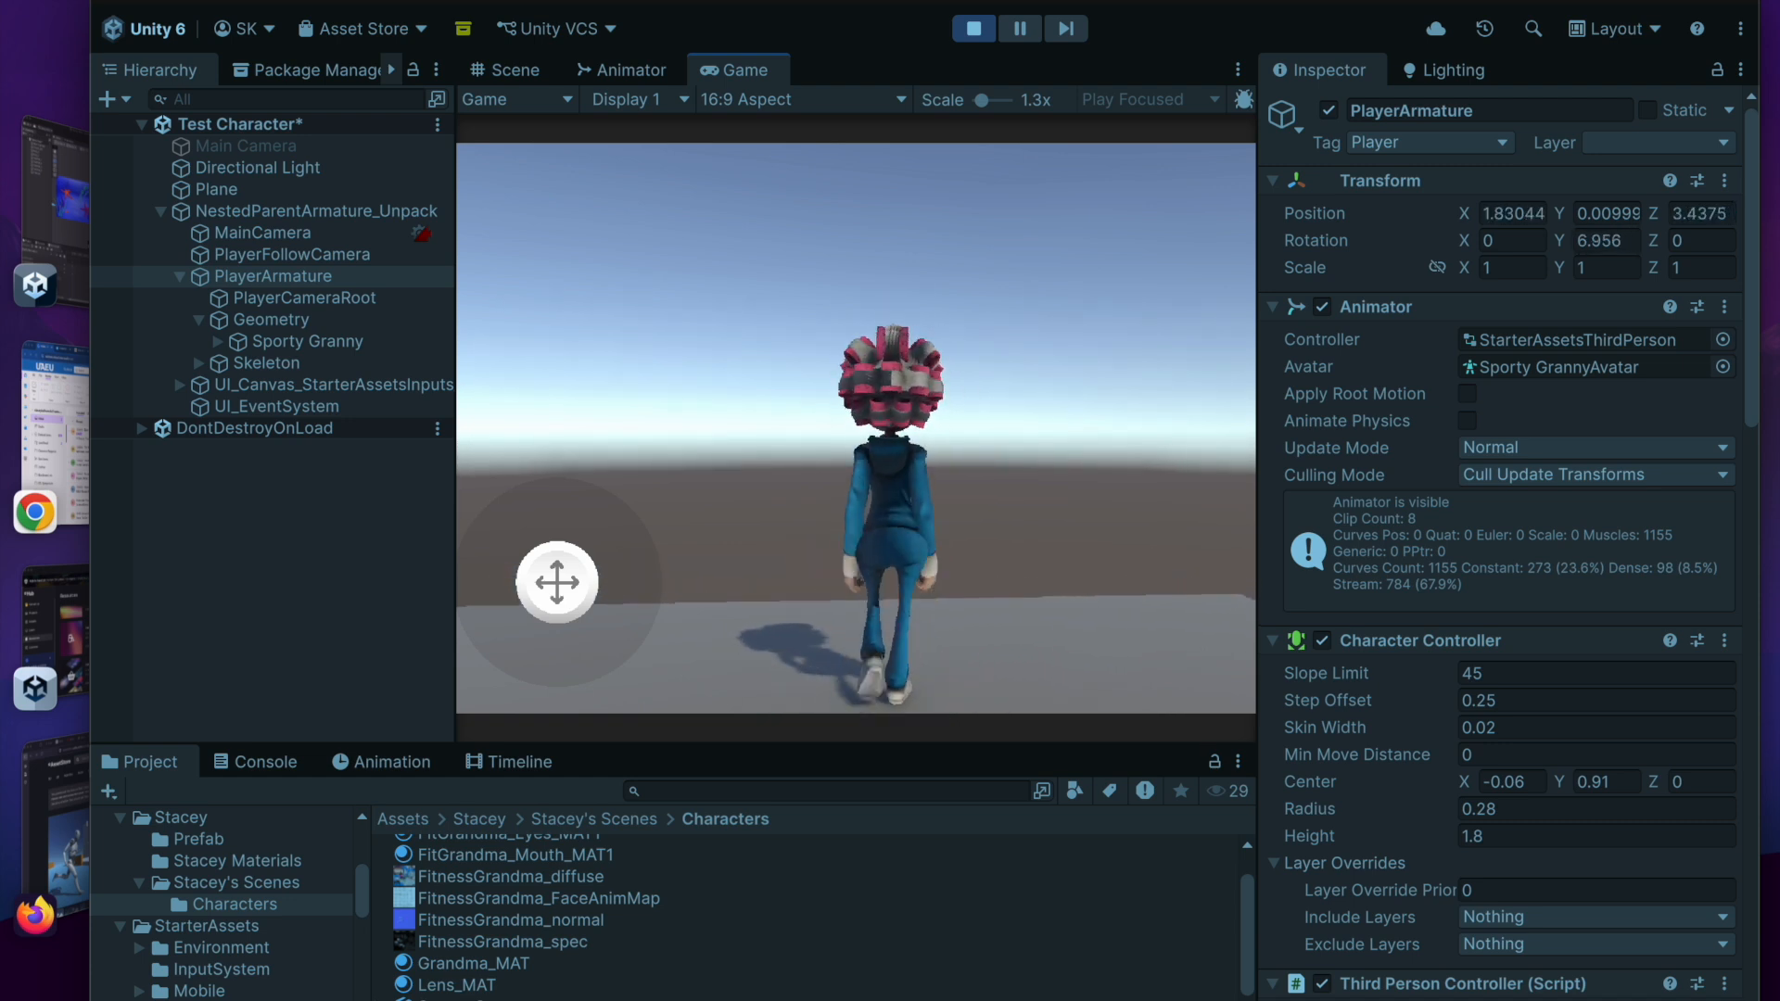
key(d)
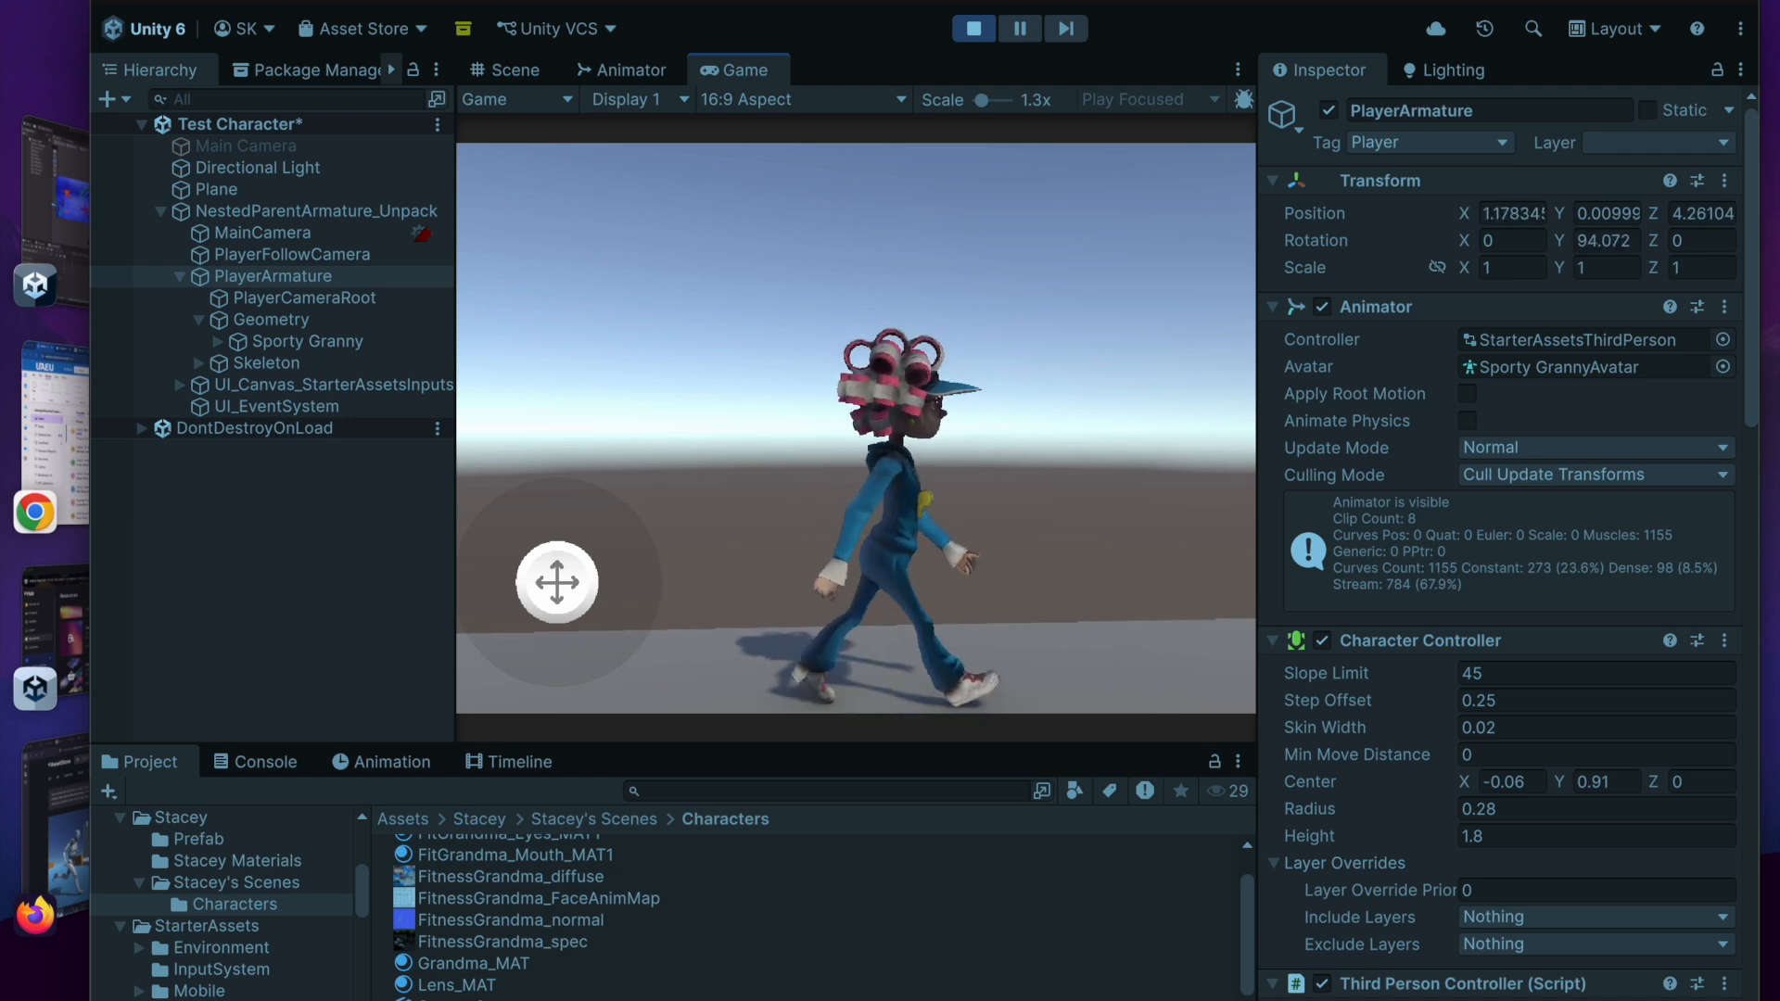
key(s)
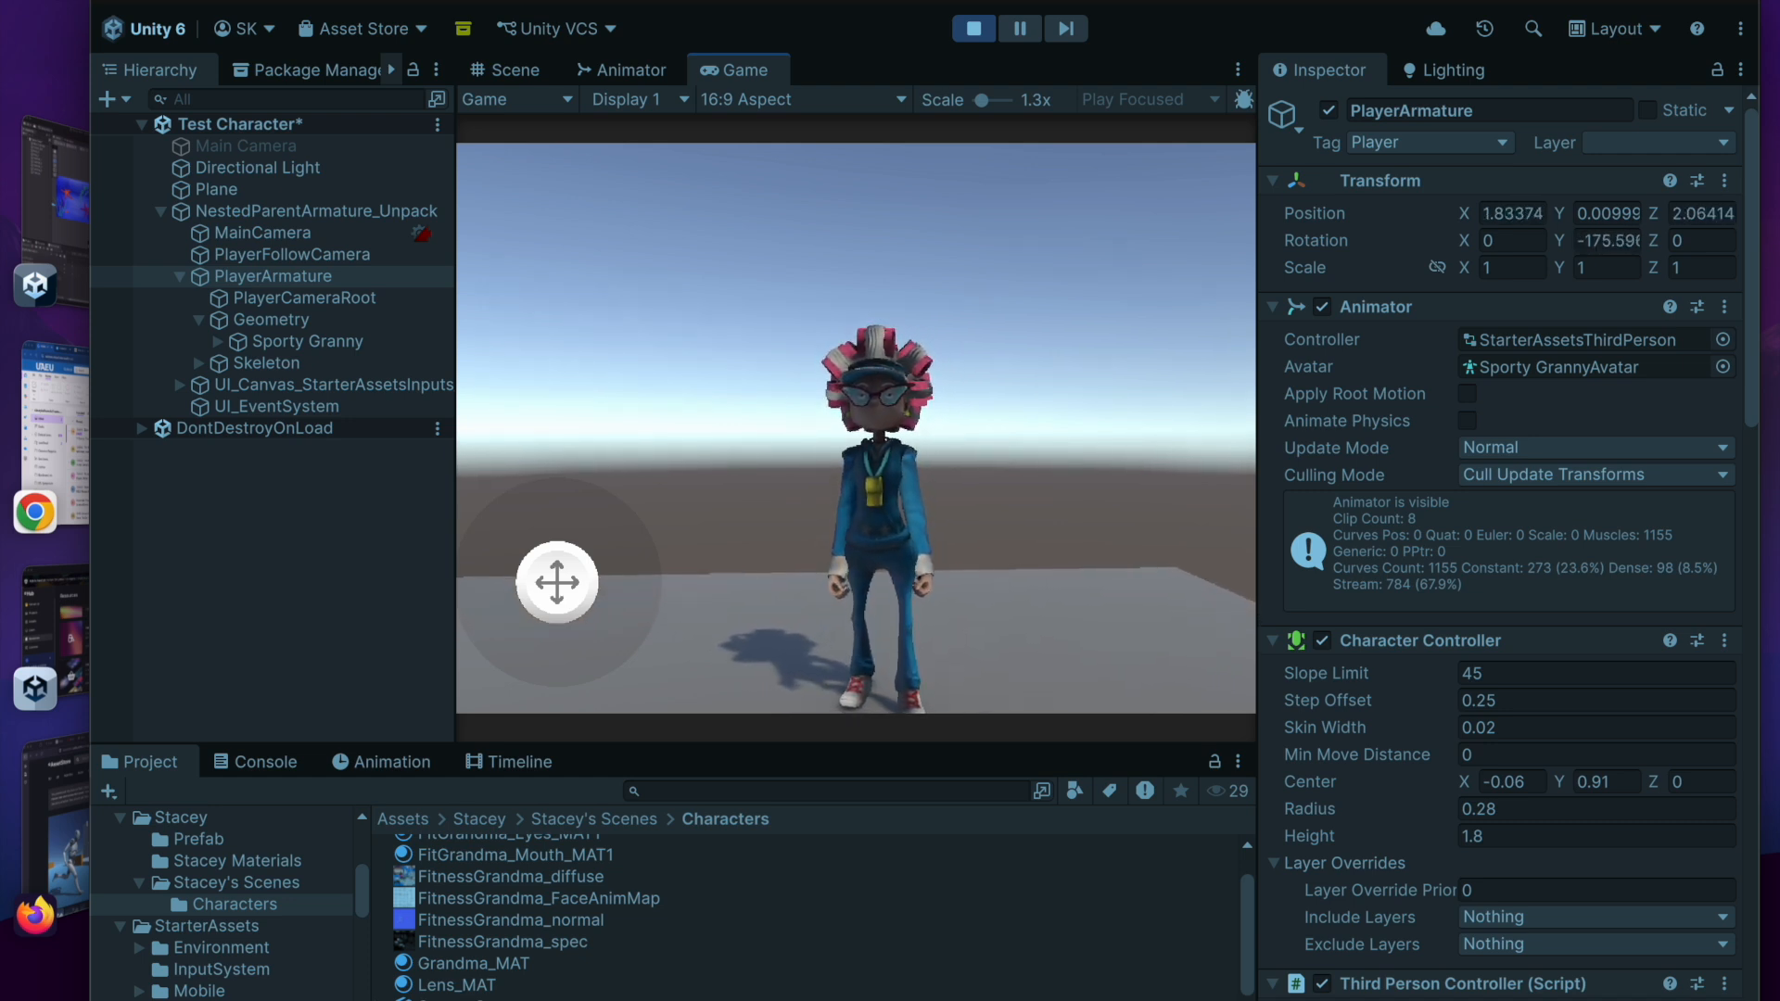
Step: Walk the Sporty Granny character around and turn it in several directions on the plane, and stop the running scene
key(w)
key(a)
key(d)
key(w)
key(d)
key(a)
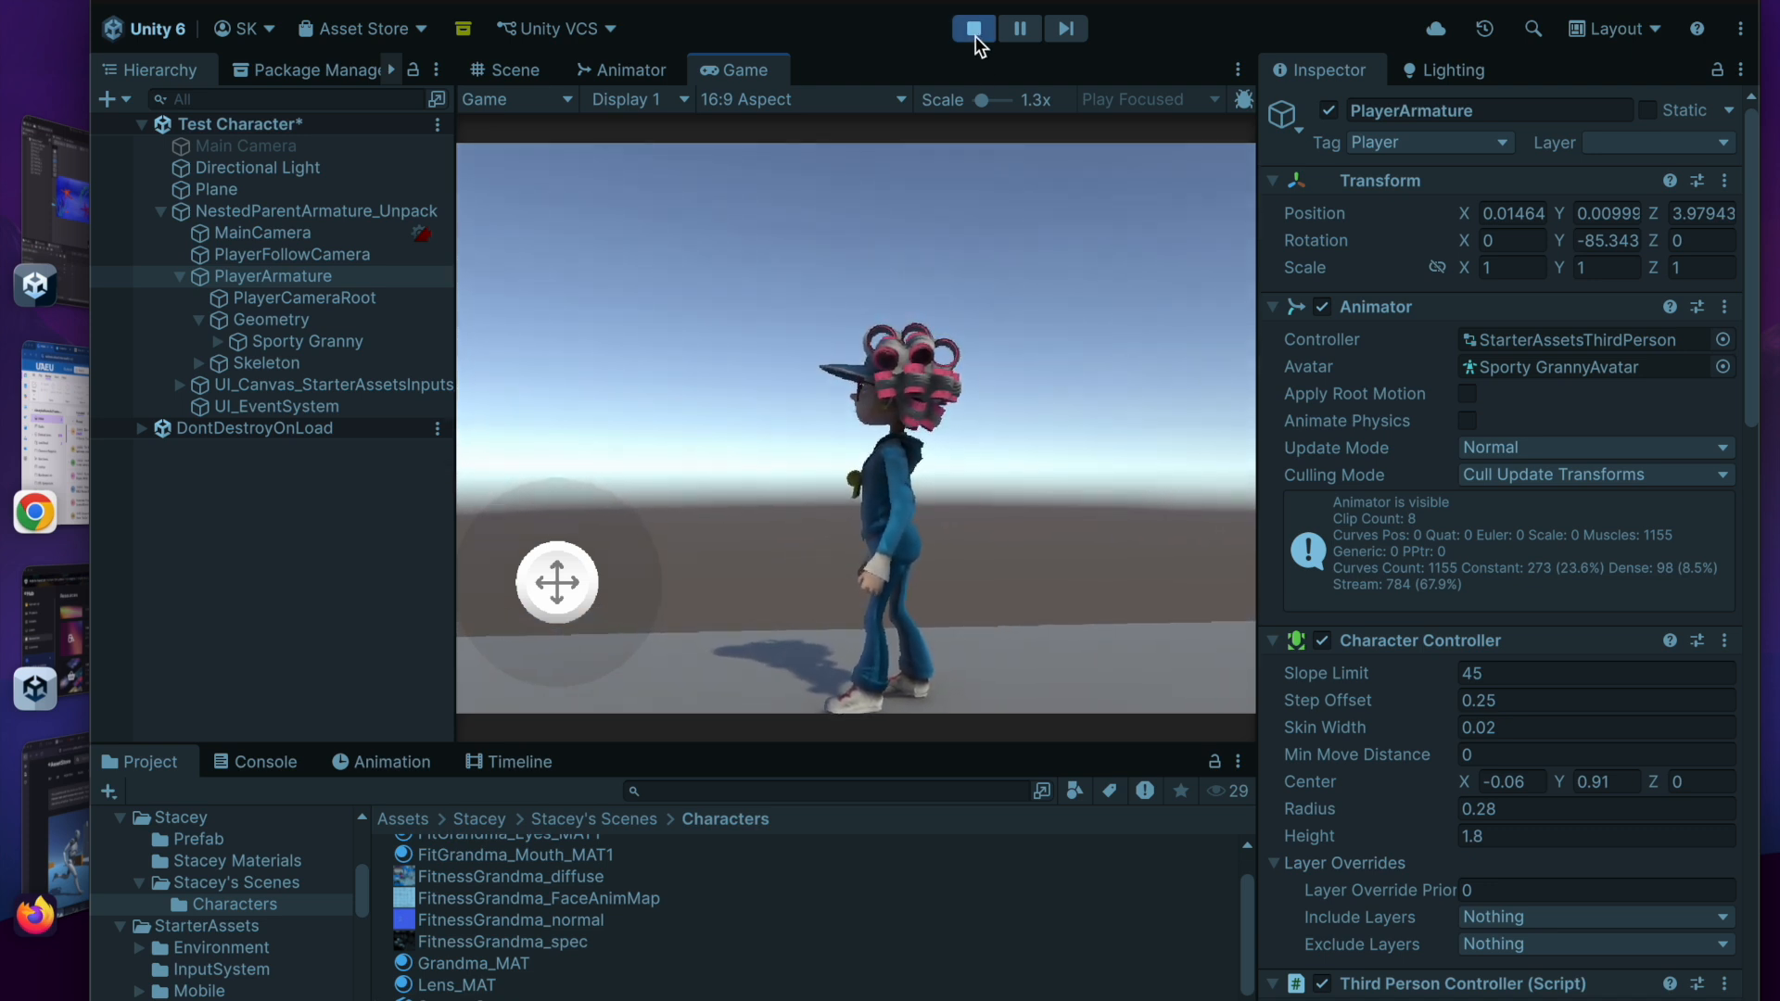
click(974, 30)
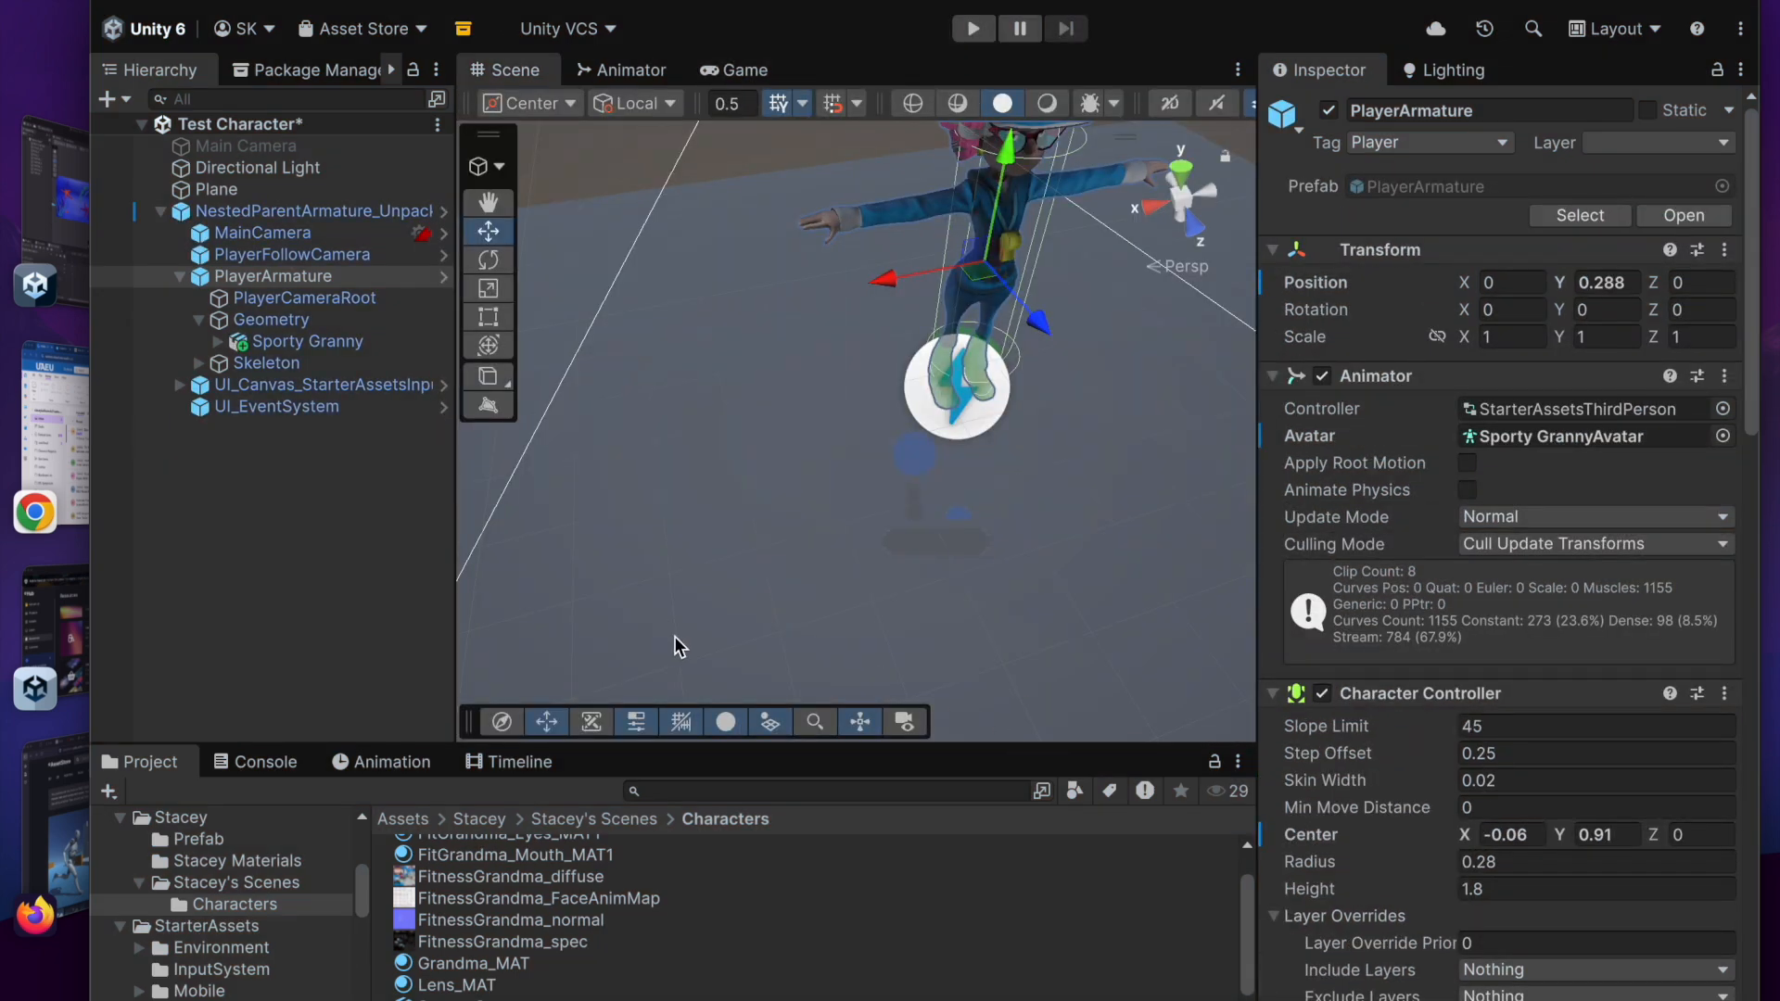
Step: Open the Stacey's Scenes folder in the project and rename the NestedParentArmature_Unpack object in the scene to Sporty Granny 3rd Person
click(331, 611)
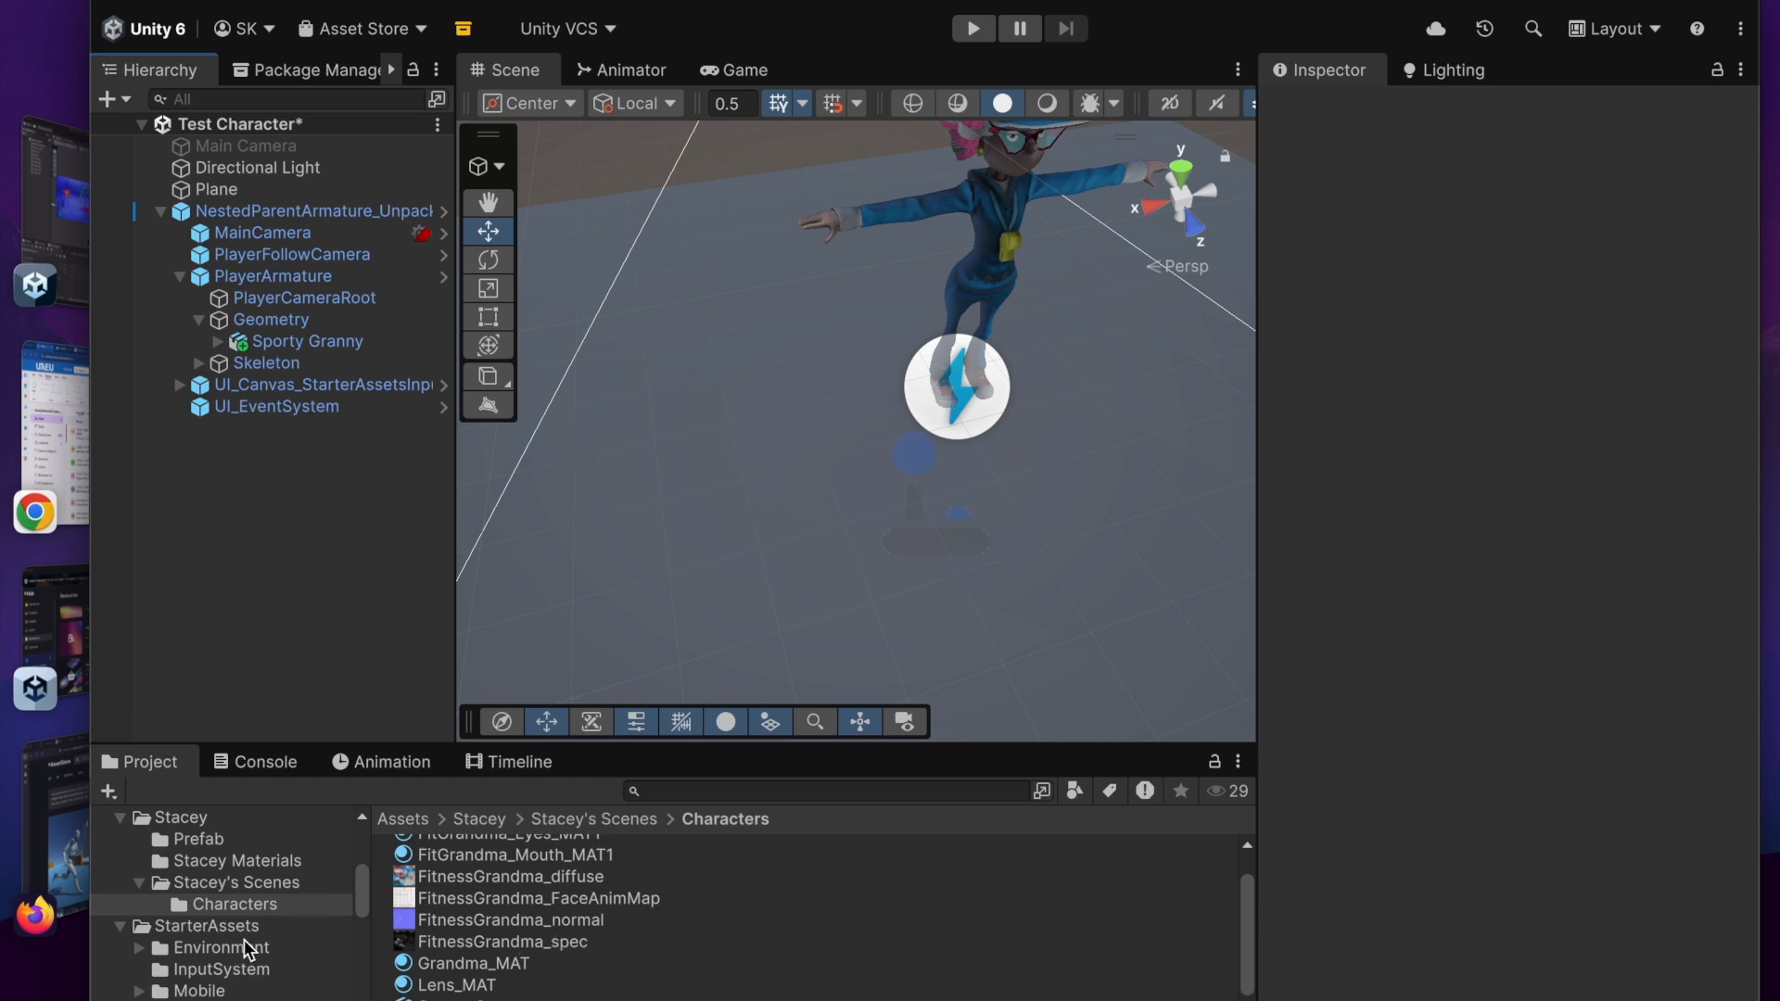
click(270, 883)
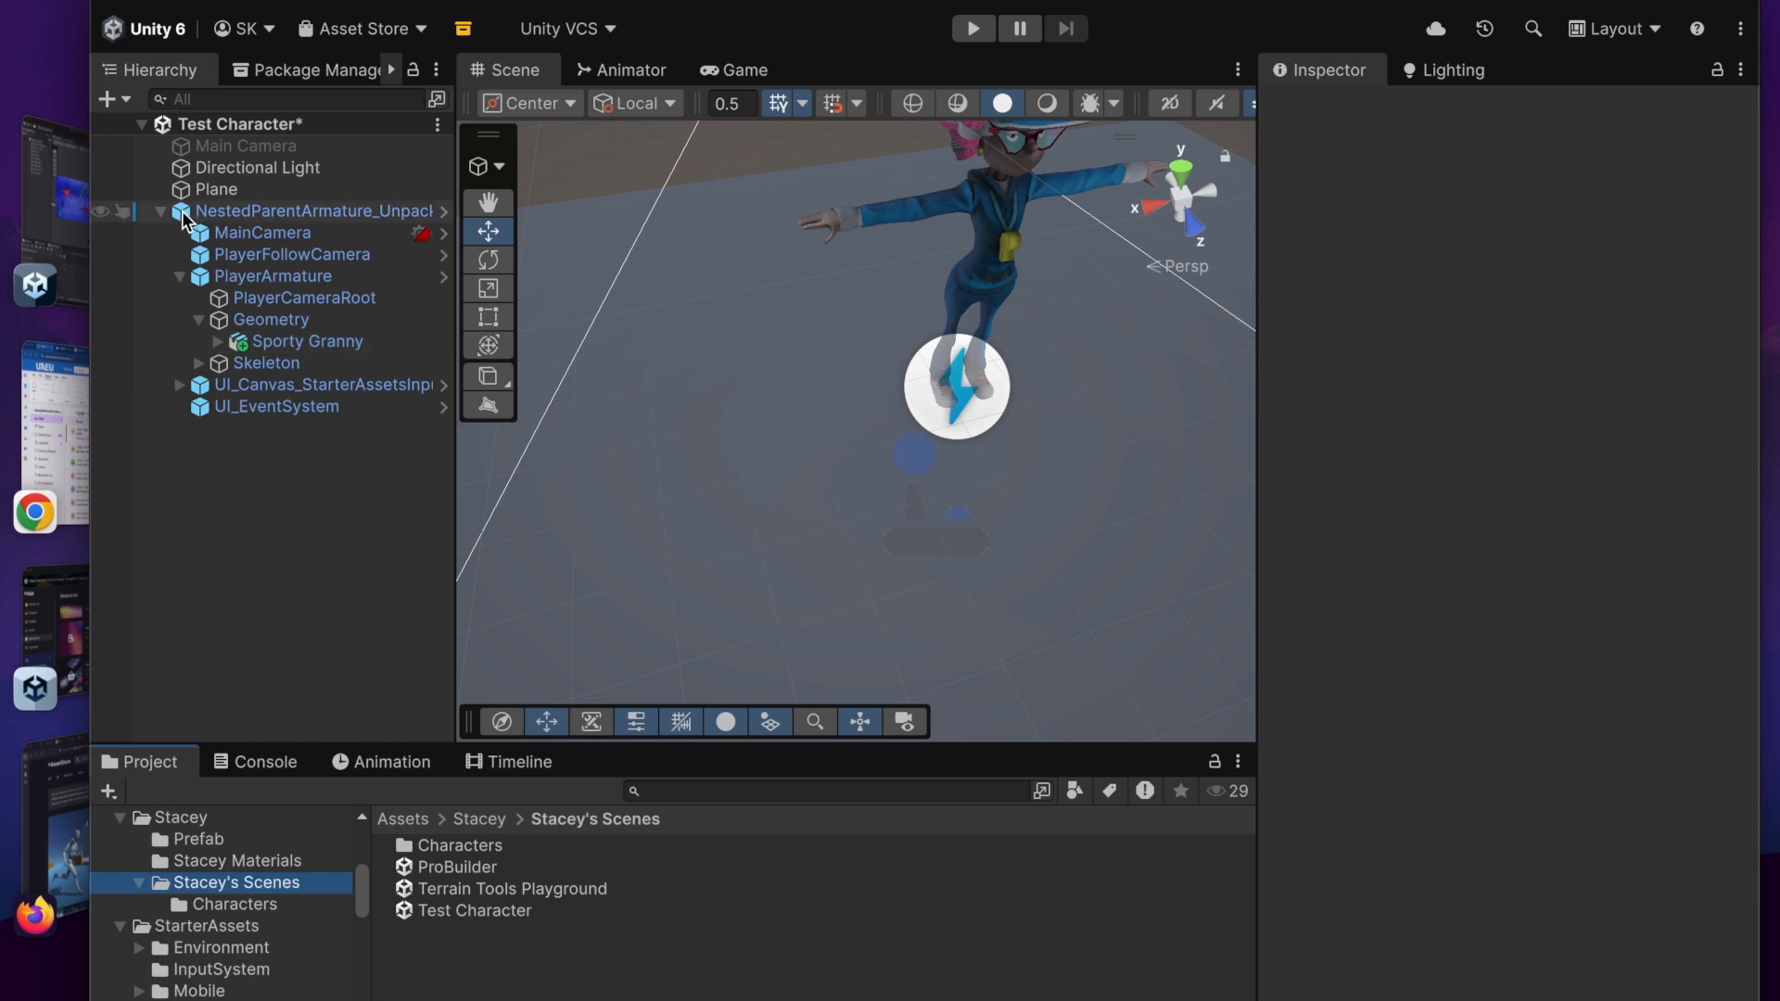
click(297, 210)
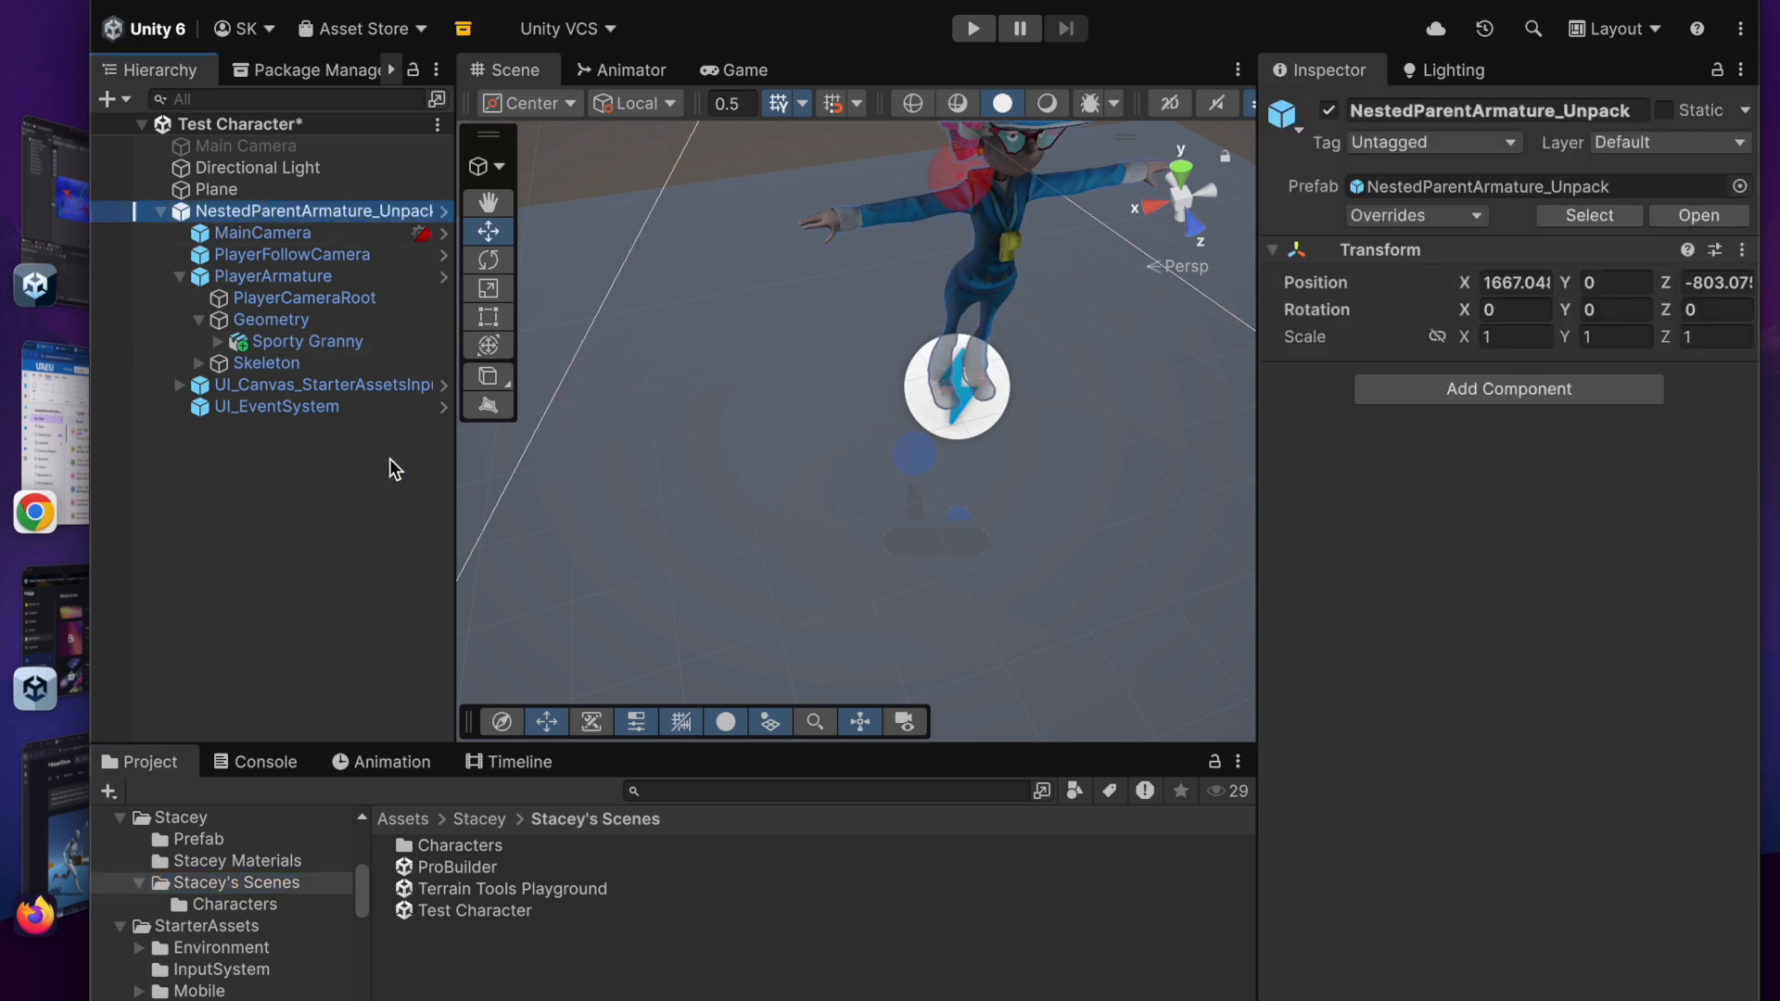
key(Return)
text(Sporty Granny 3r)
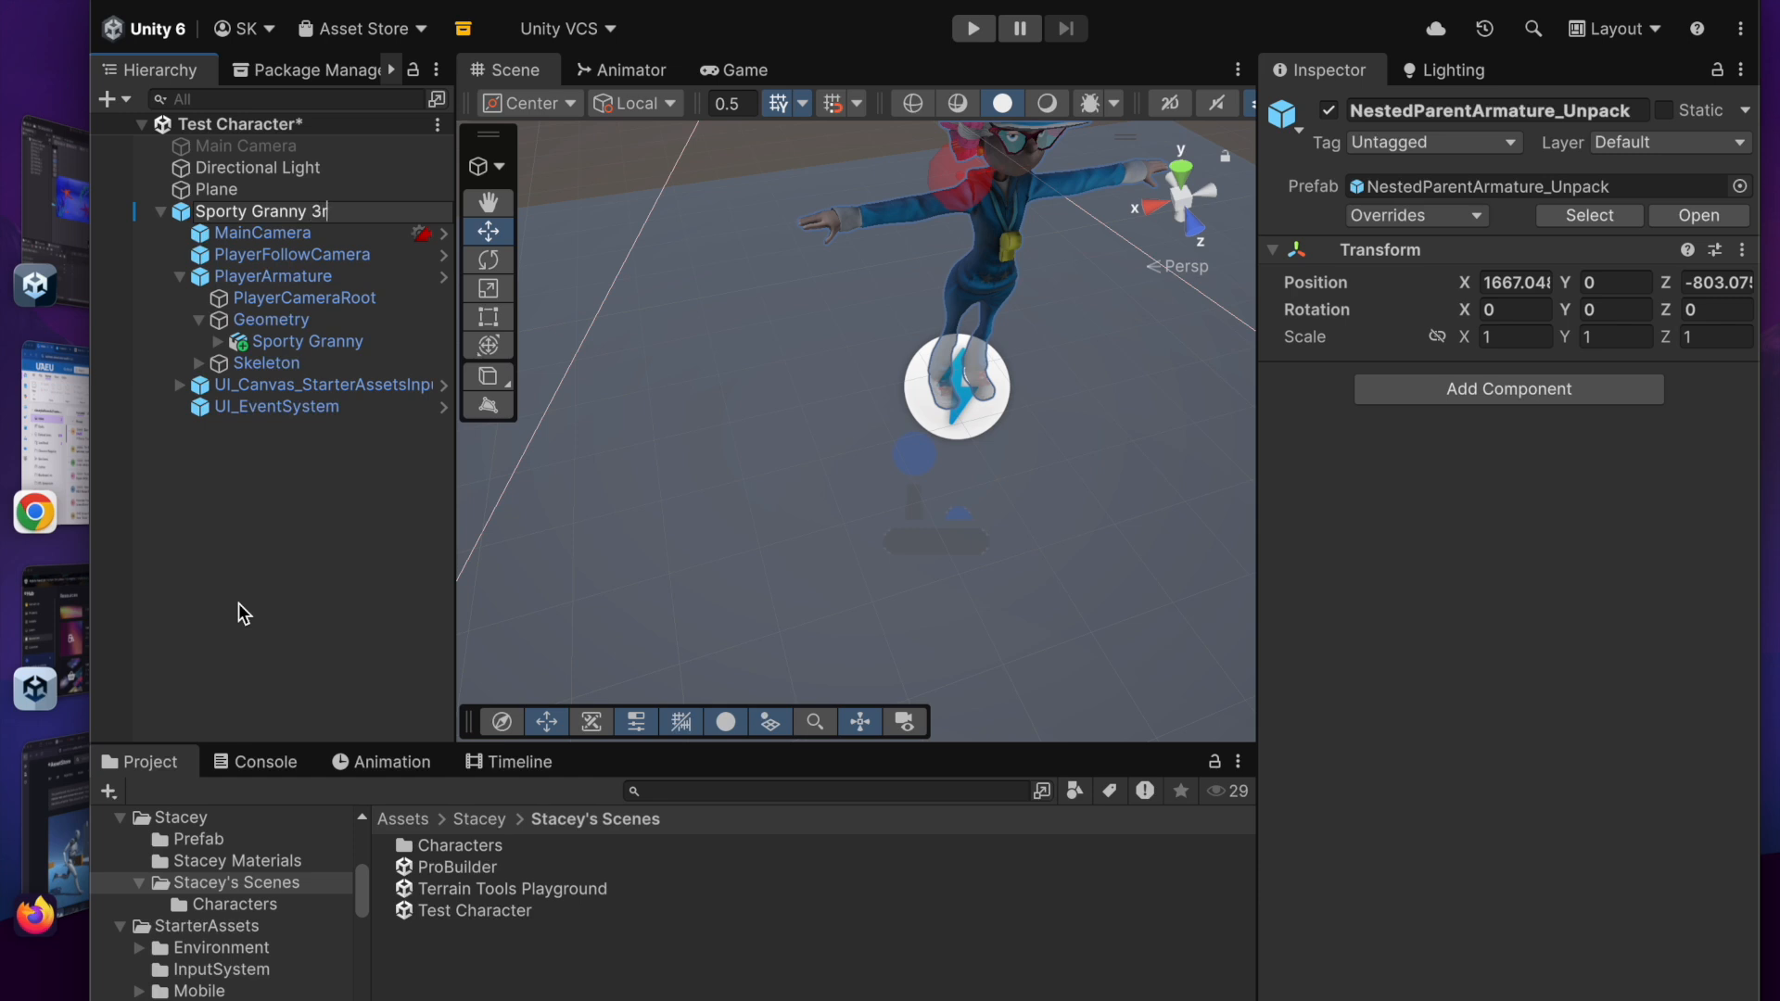
text(d Person)
key(Return)
Step: Save the Sporty Granny 3rd Person object into the Stacey's Scenes folder as a prefab variant and select the new asset
drag(184, 218, 640, 972)
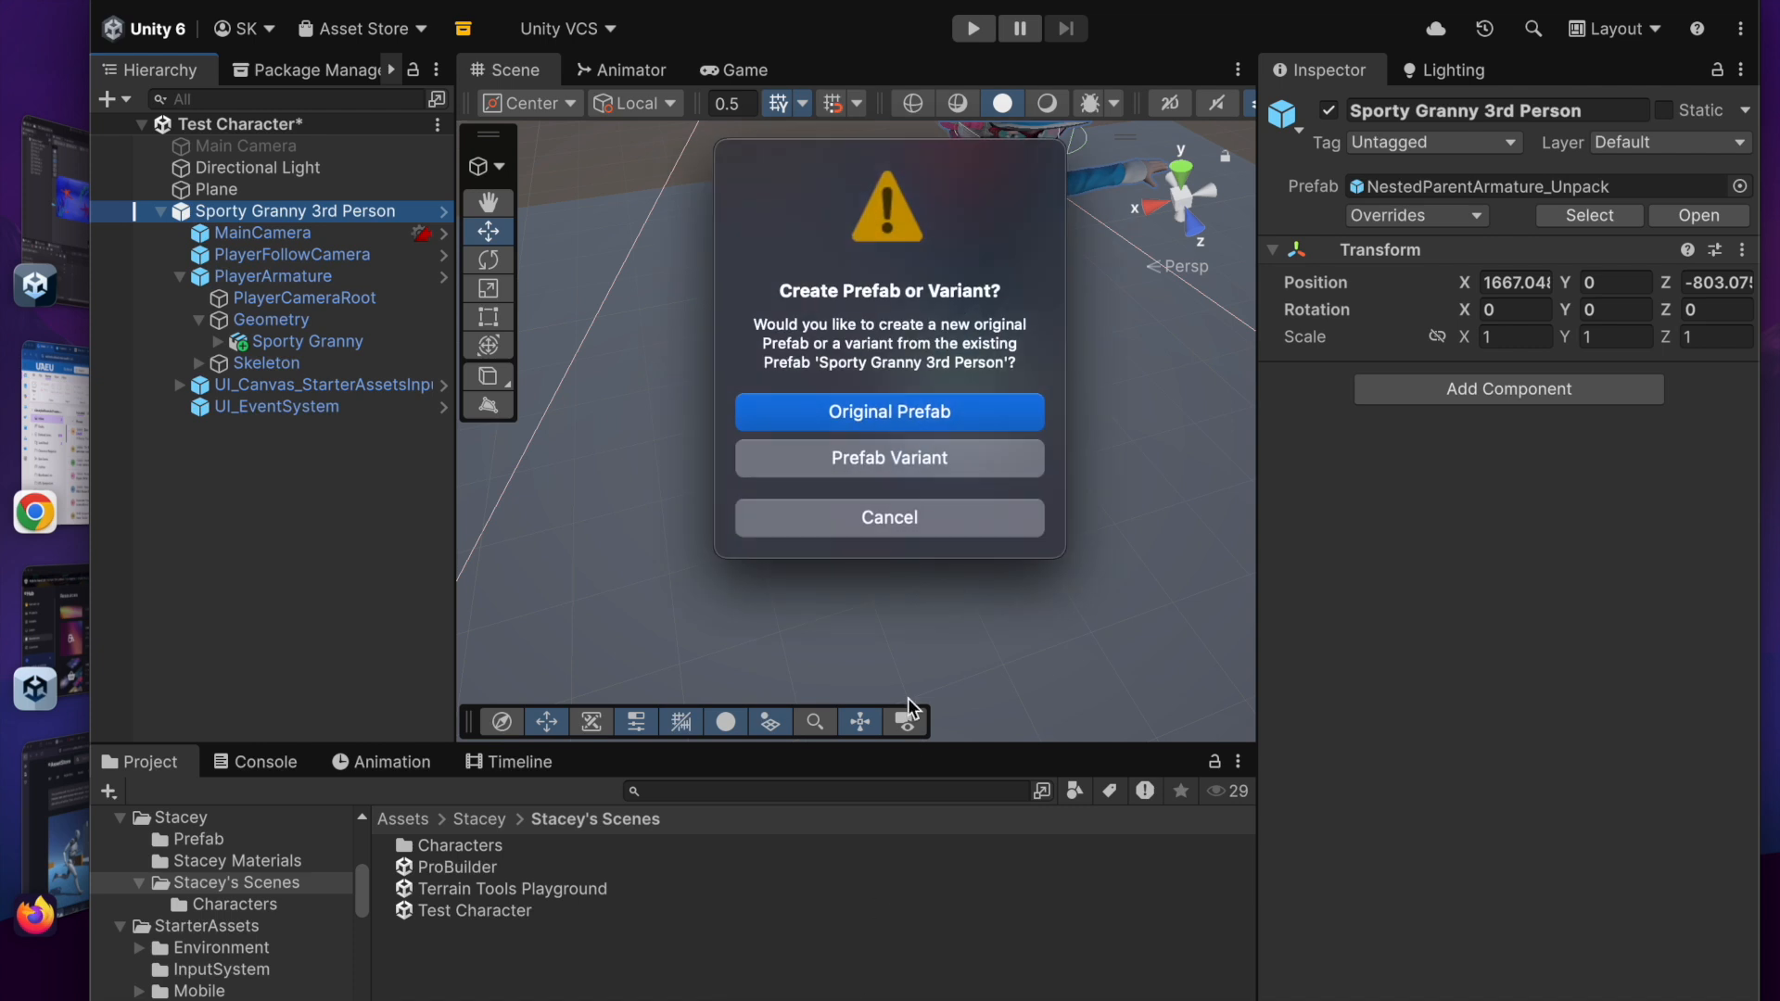
click(882, 457)
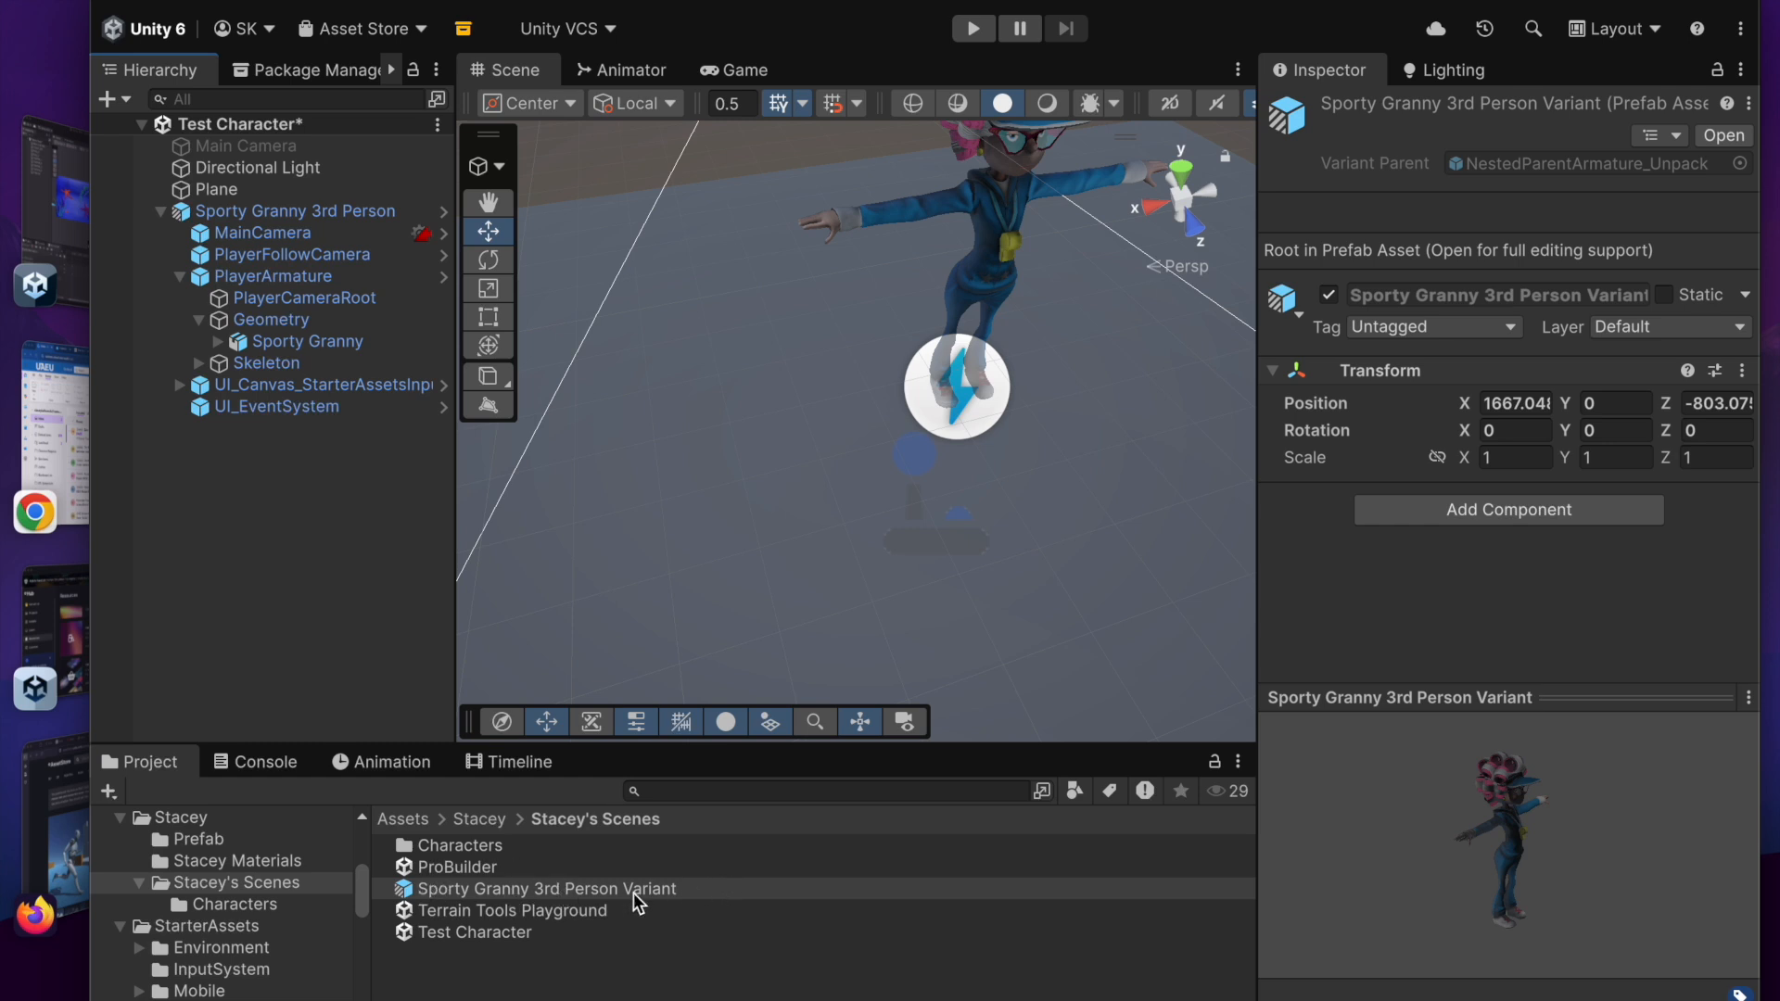
click(406, 892)
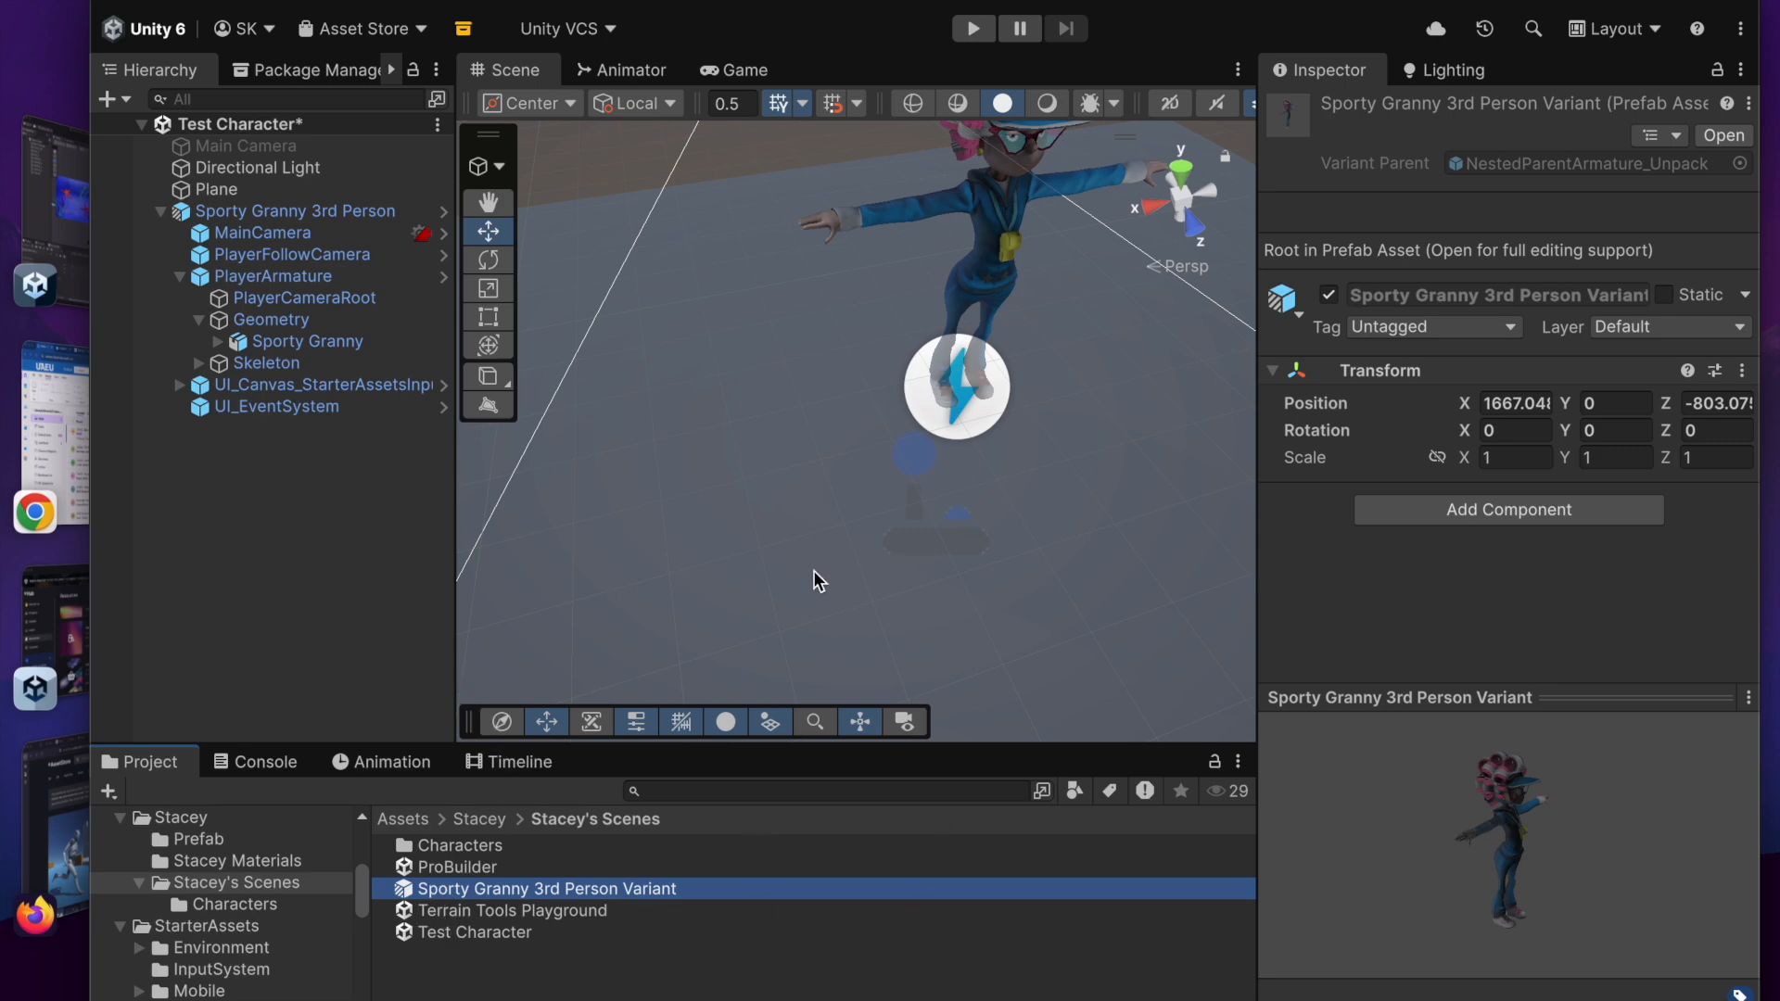
alt+drag(770, 564, 851, 320)
middle_drag(720, 580, 727, 458)
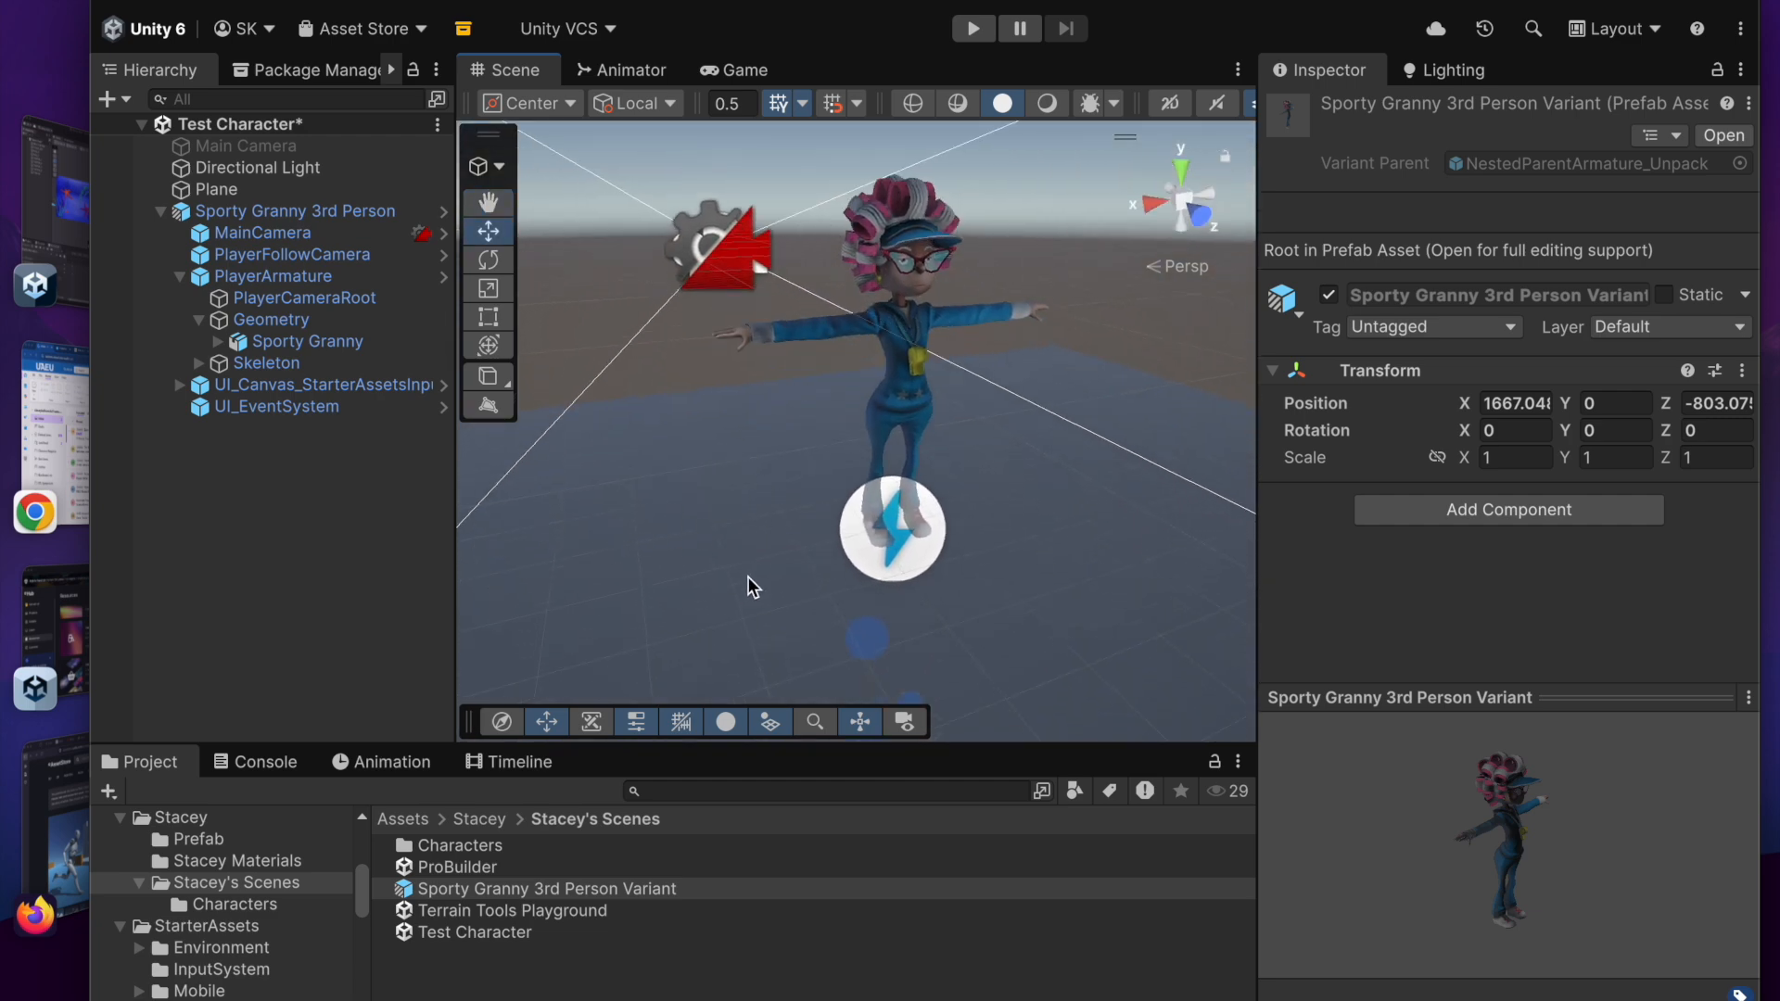